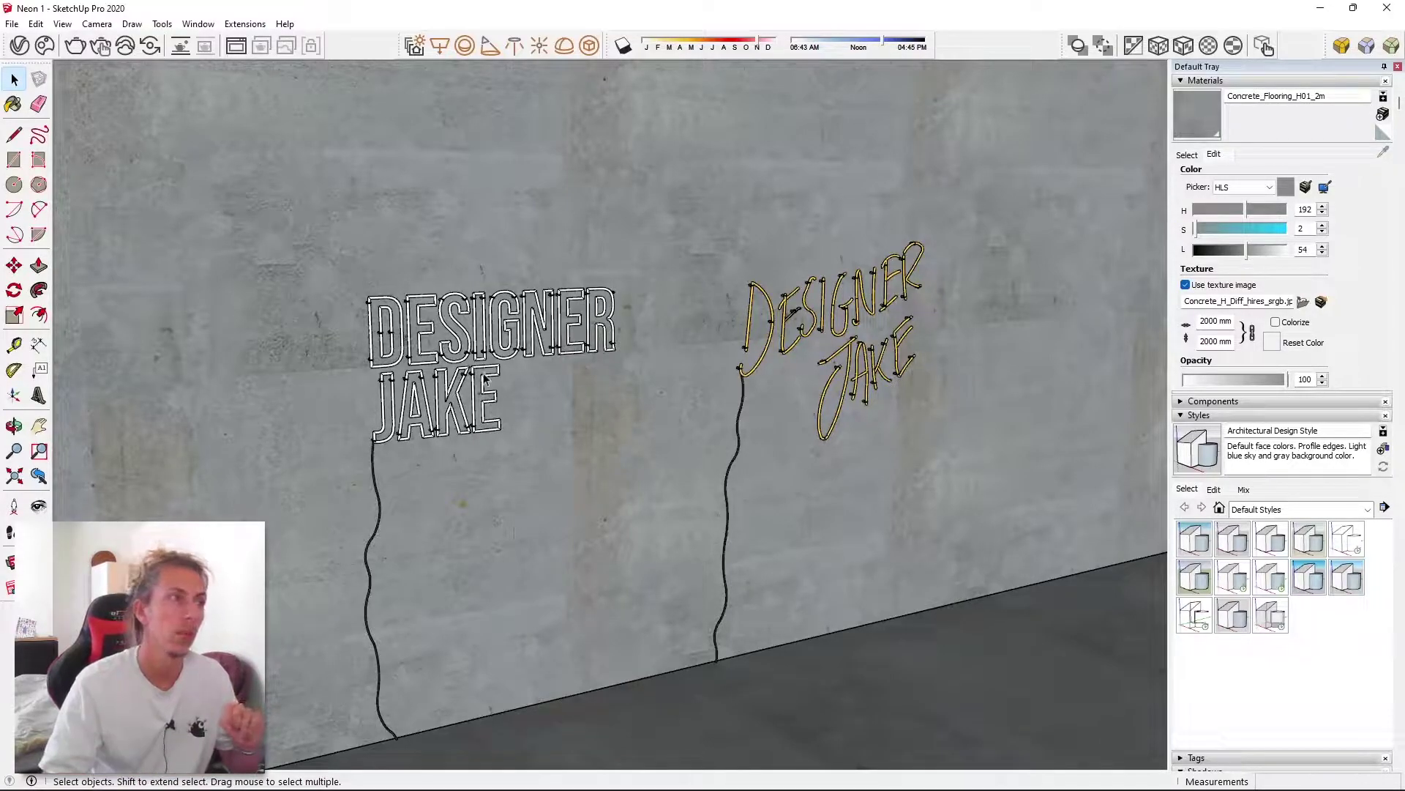
Examine the two finished DESIGNER JAKE neon signs and their cables on the concrete wall
middle_drag(641, 432, 488, 290)
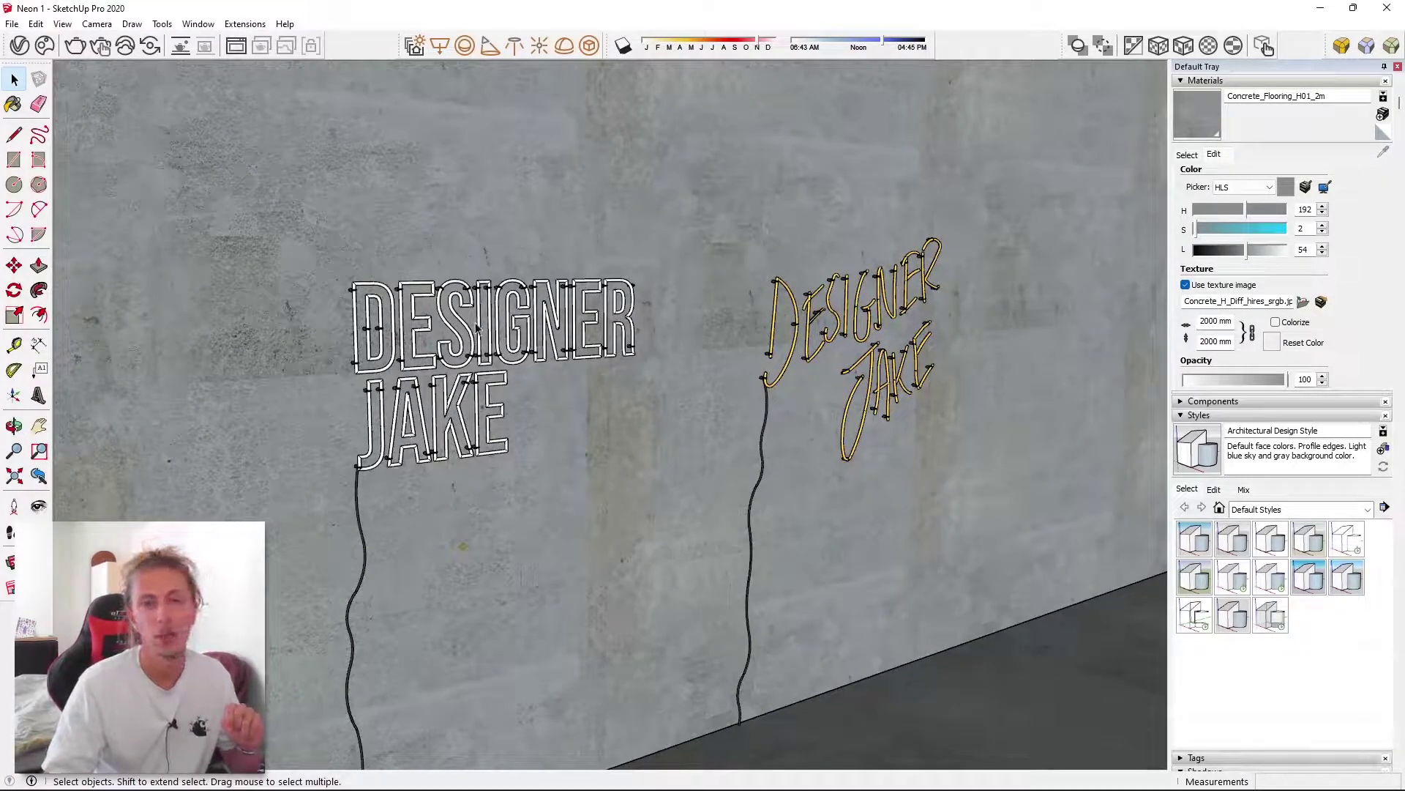
scroll(476, 329, up, 2)
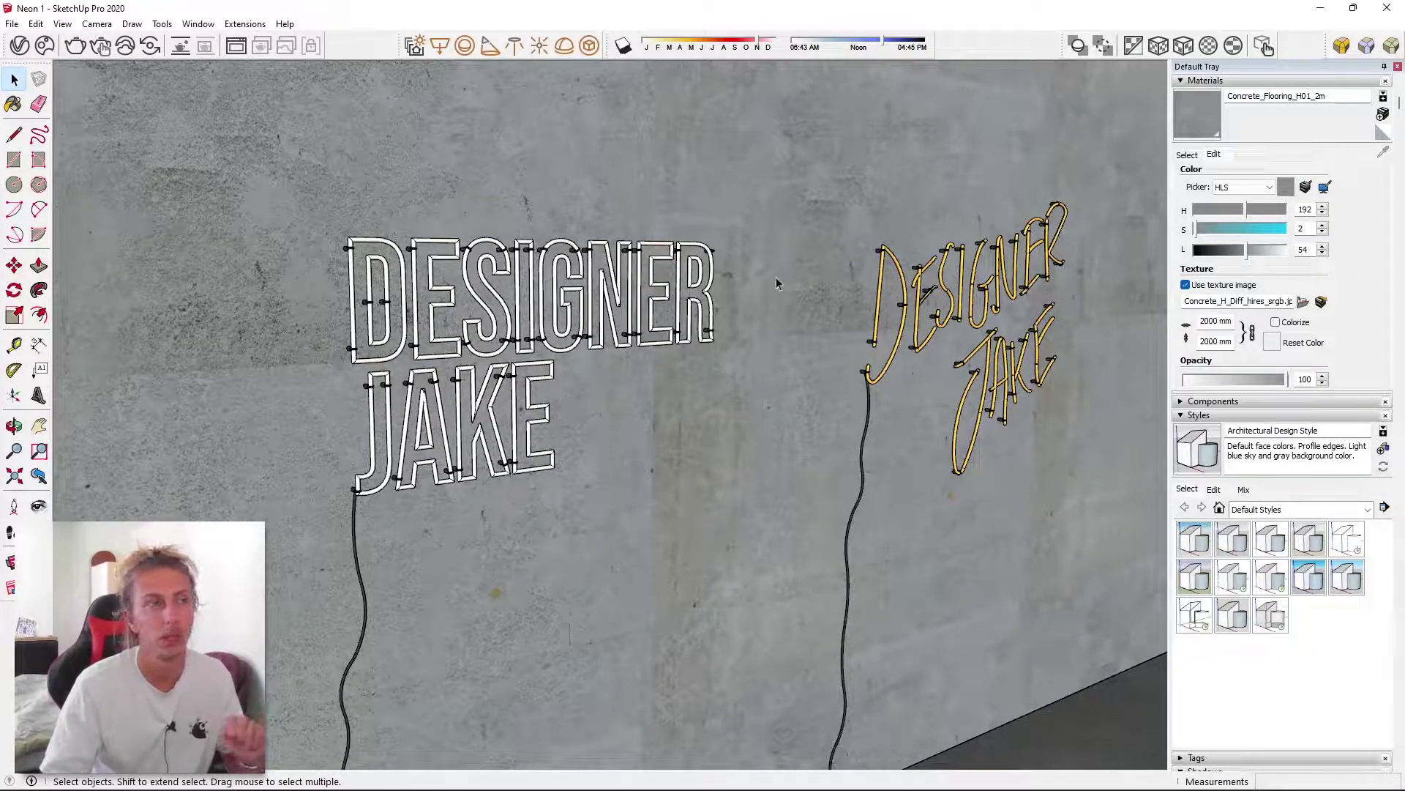
scroll(776, 276, down, 3)
middle_drag(964, 310, 740, 365)
scroll(740, 365, up, 2)
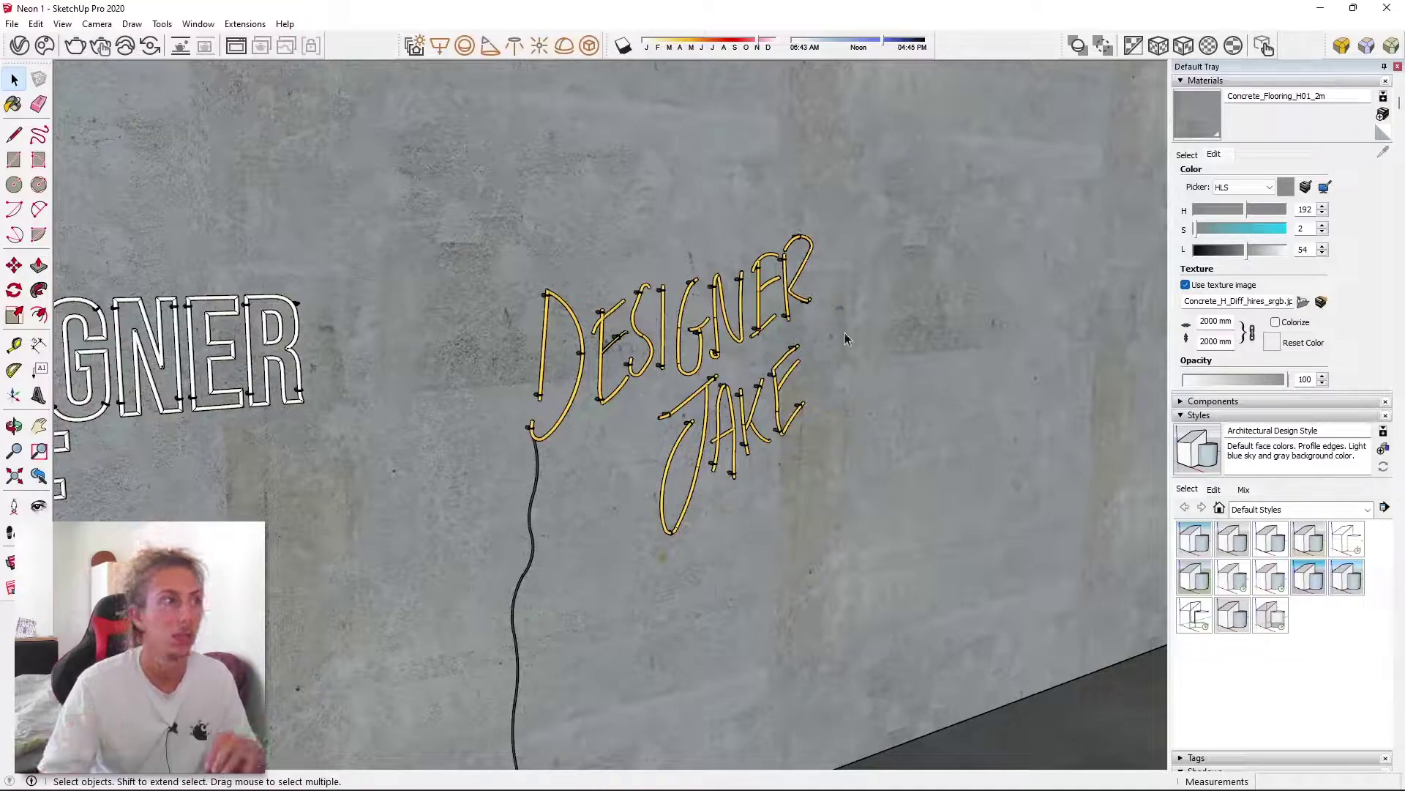
scroll(845, 333, down, 3)
scroll(964, 314, up, 1)
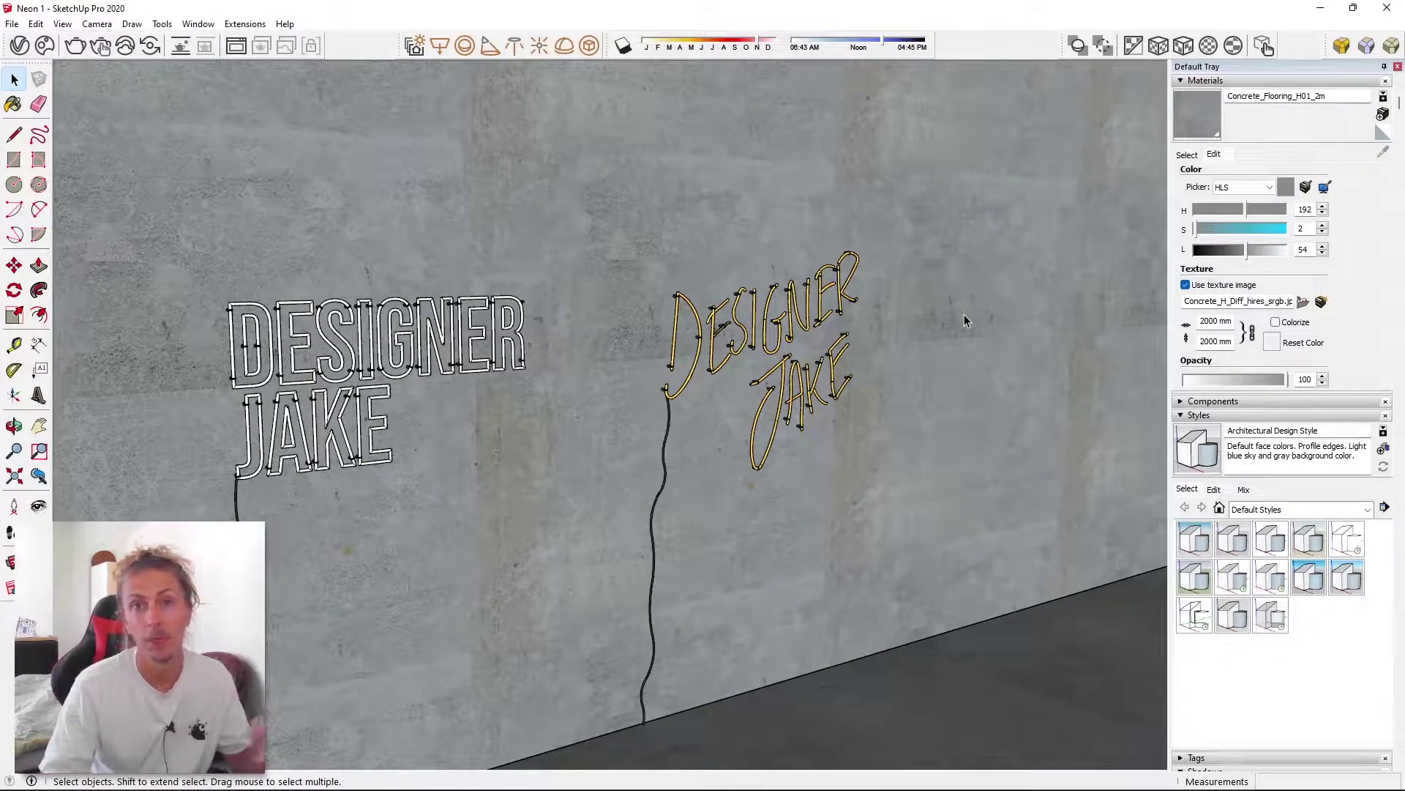
scroll(964, 314, down, 1)
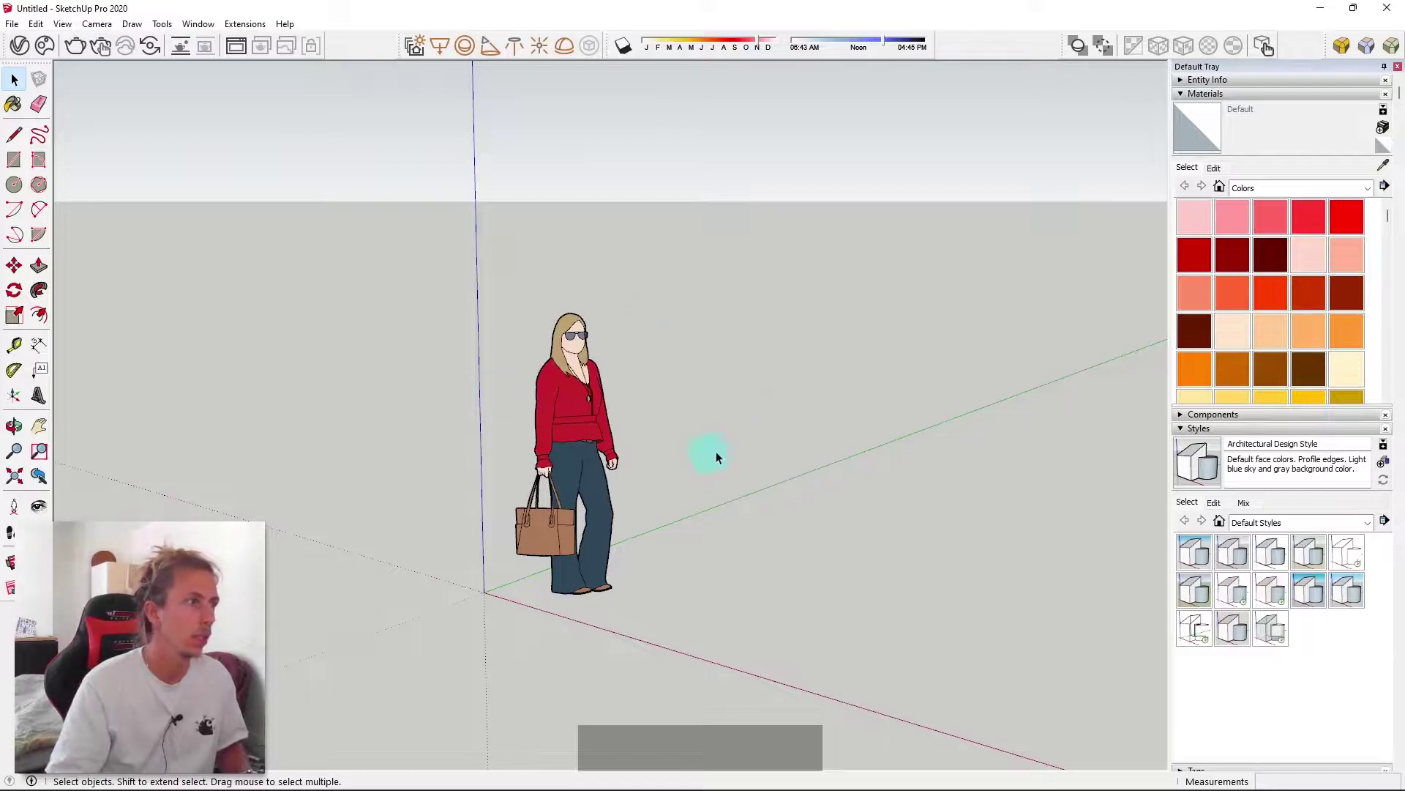
Start a 3D text and enter DESIGNER on the first line and JAKE on the second
middle_drag(553, 441, 609, 407)
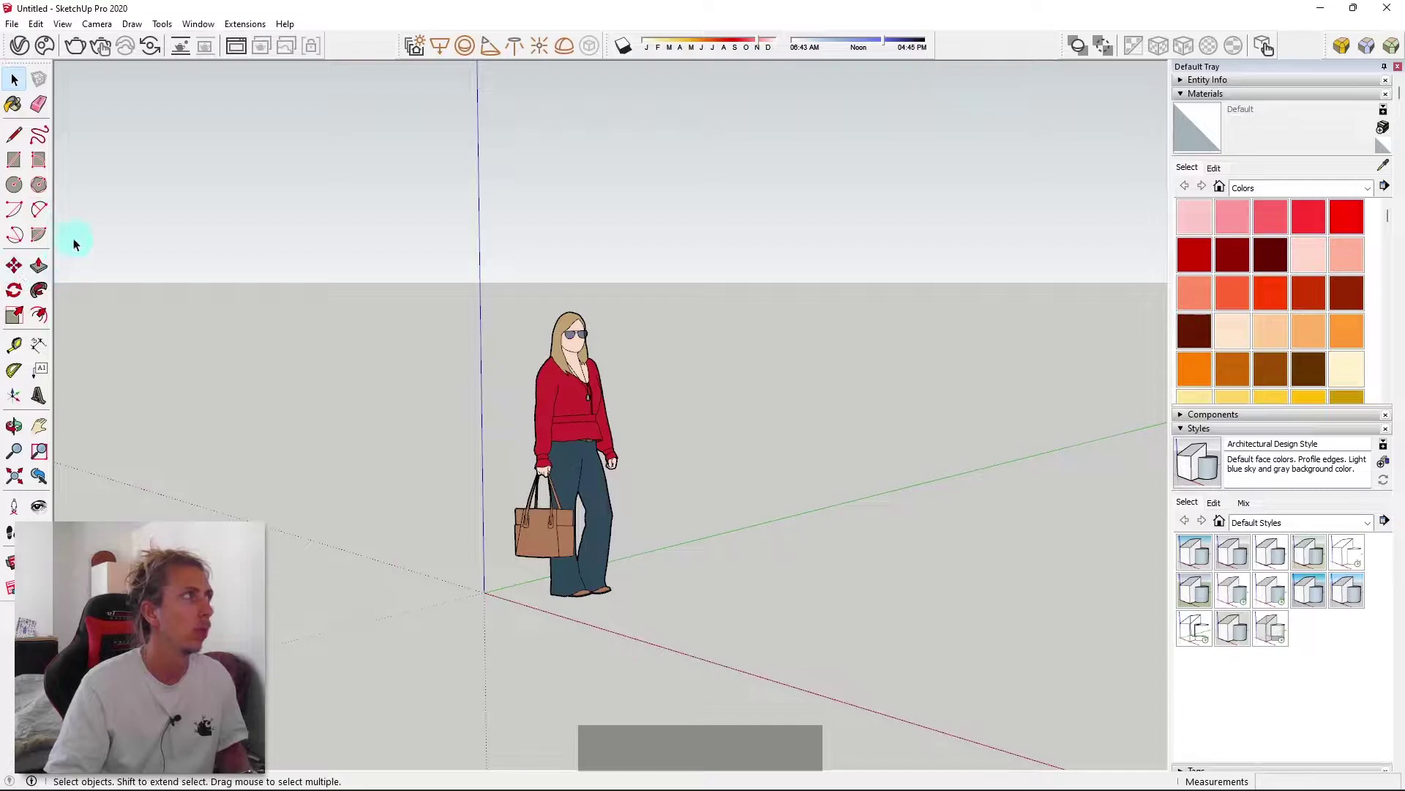
click(163, 24)
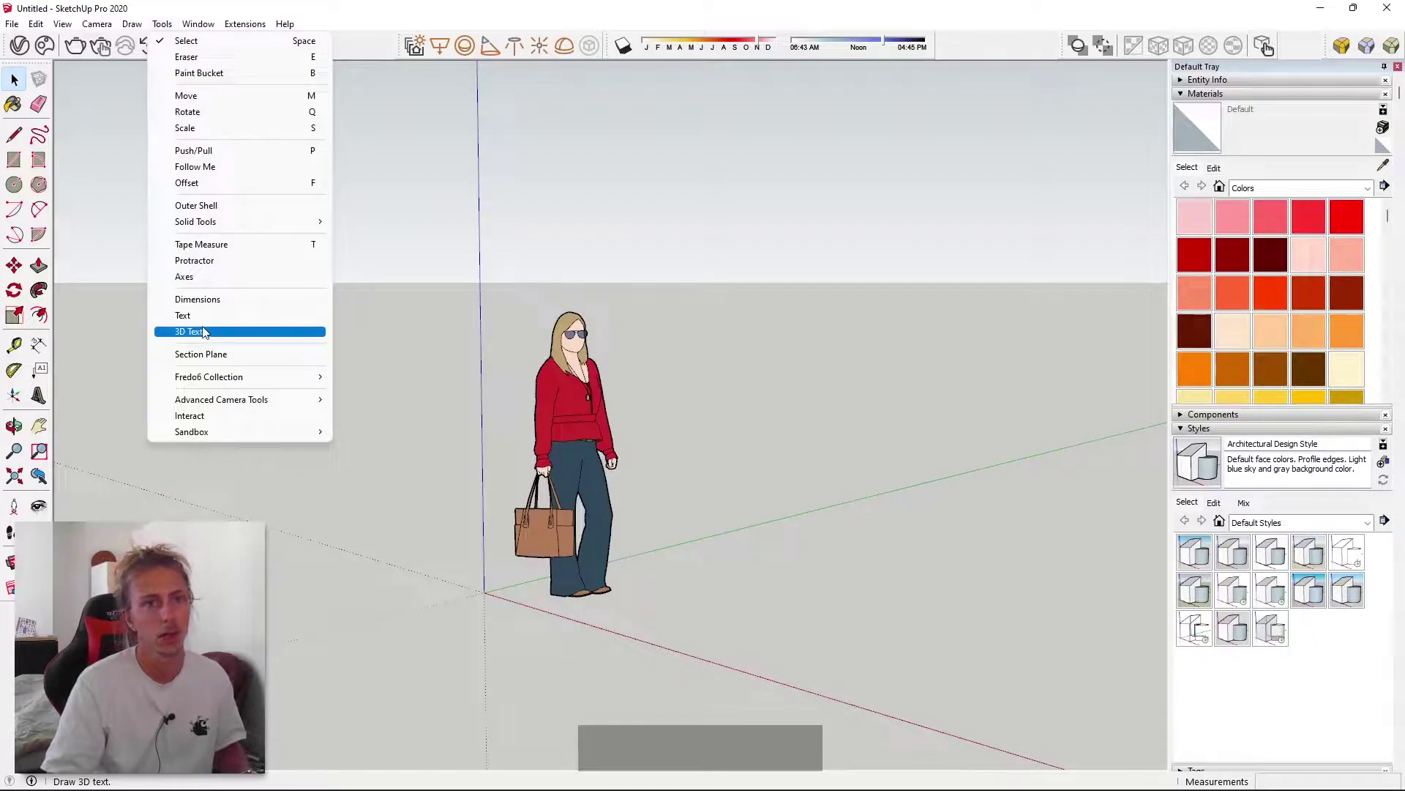
click(43, 402)
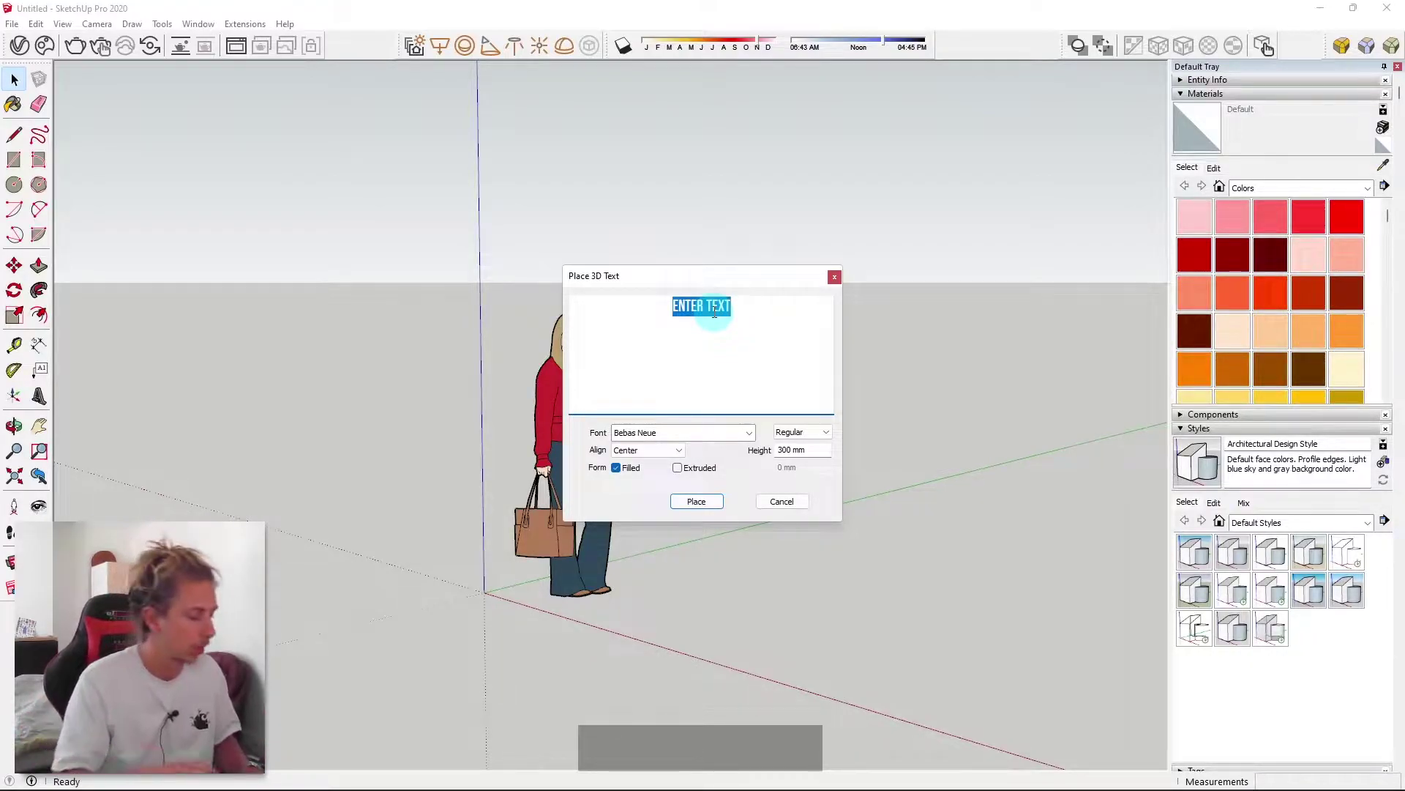
text(dES)
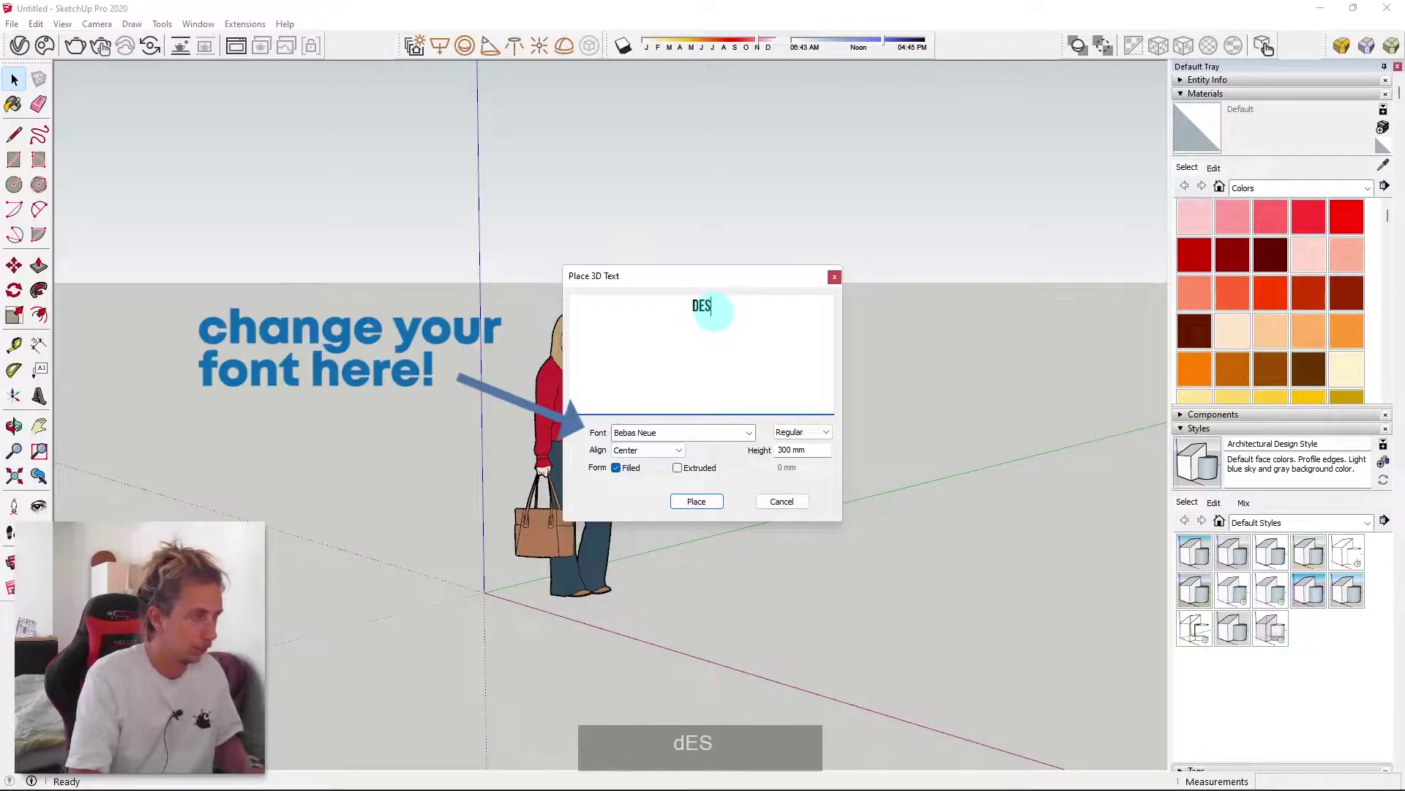
key(BackSpace)
text(SIGNER)
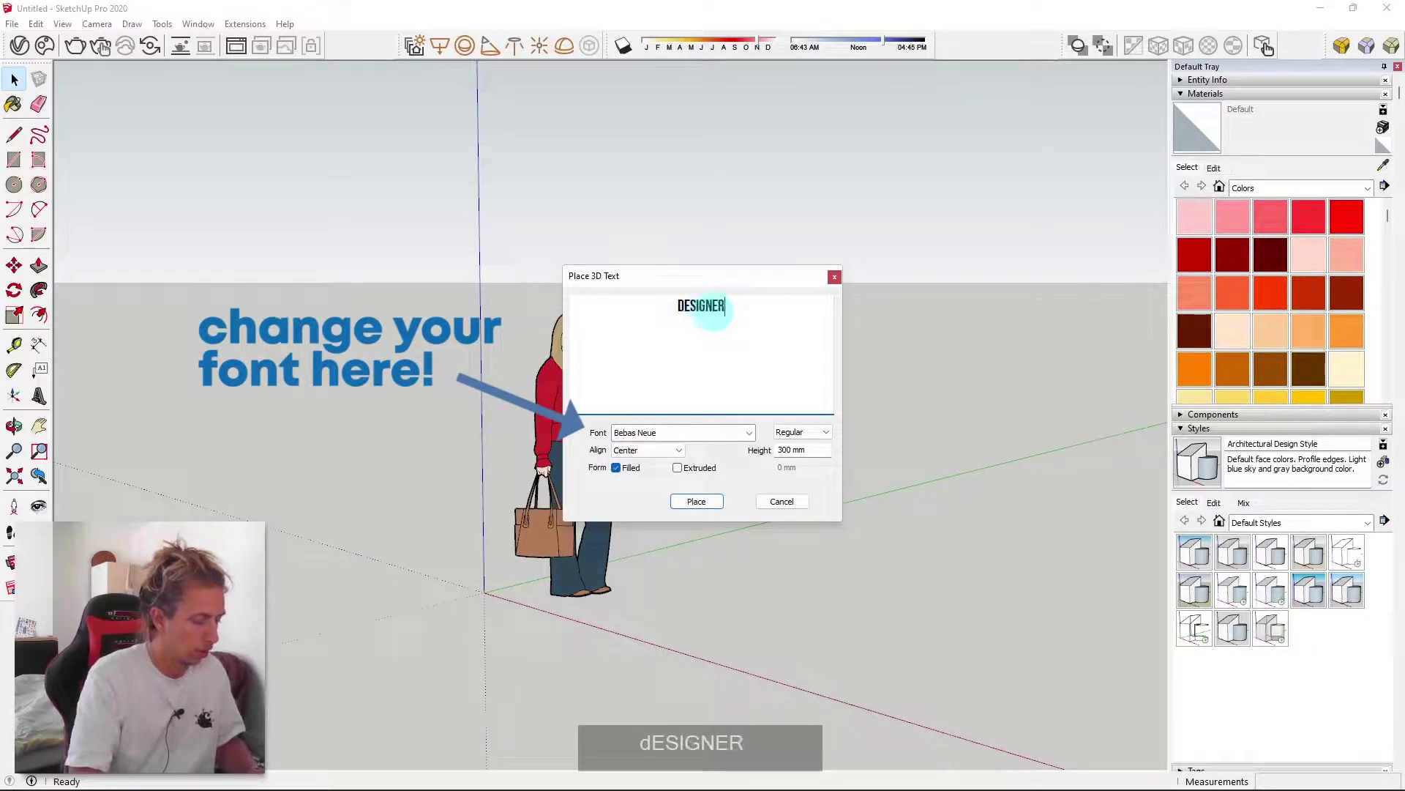
key(Return)
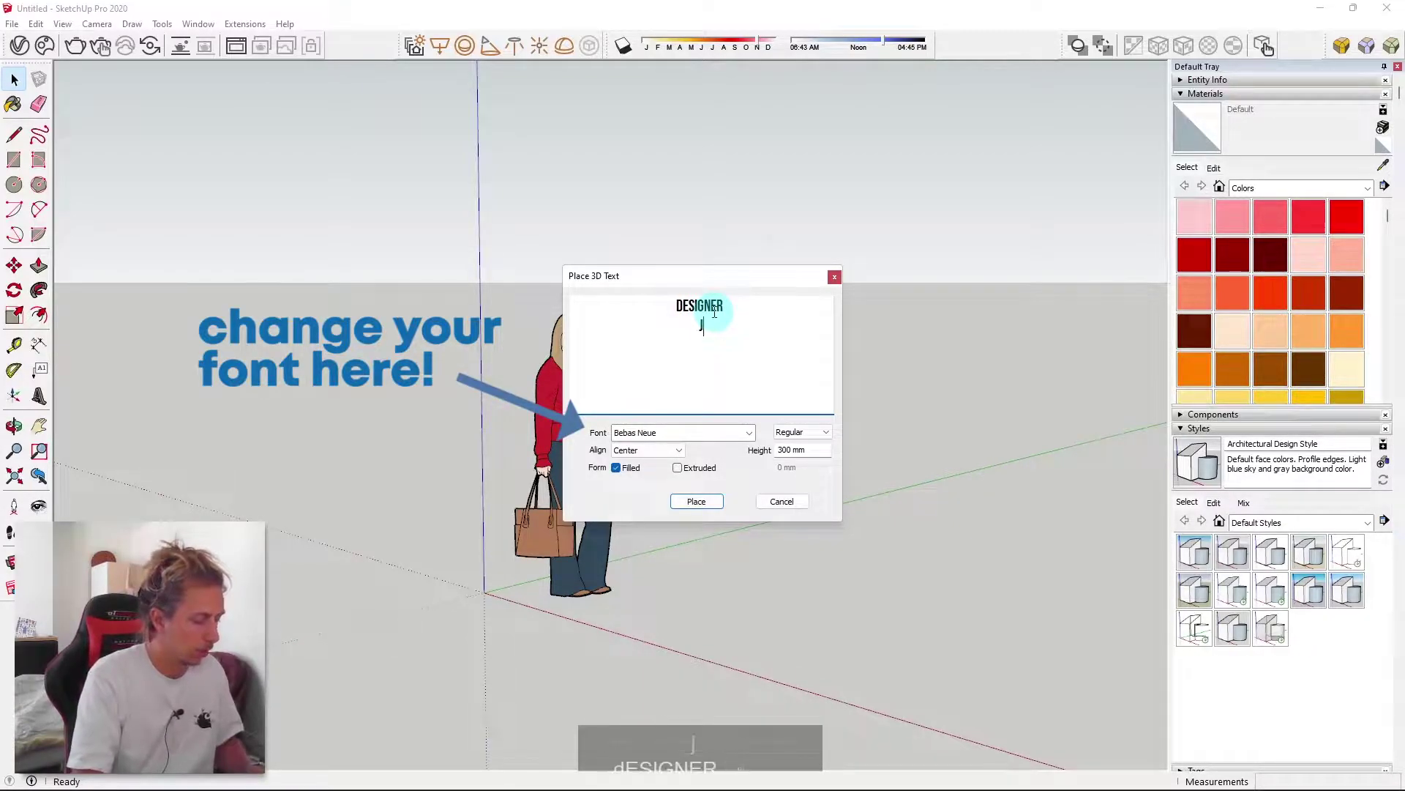
text(JAKE)
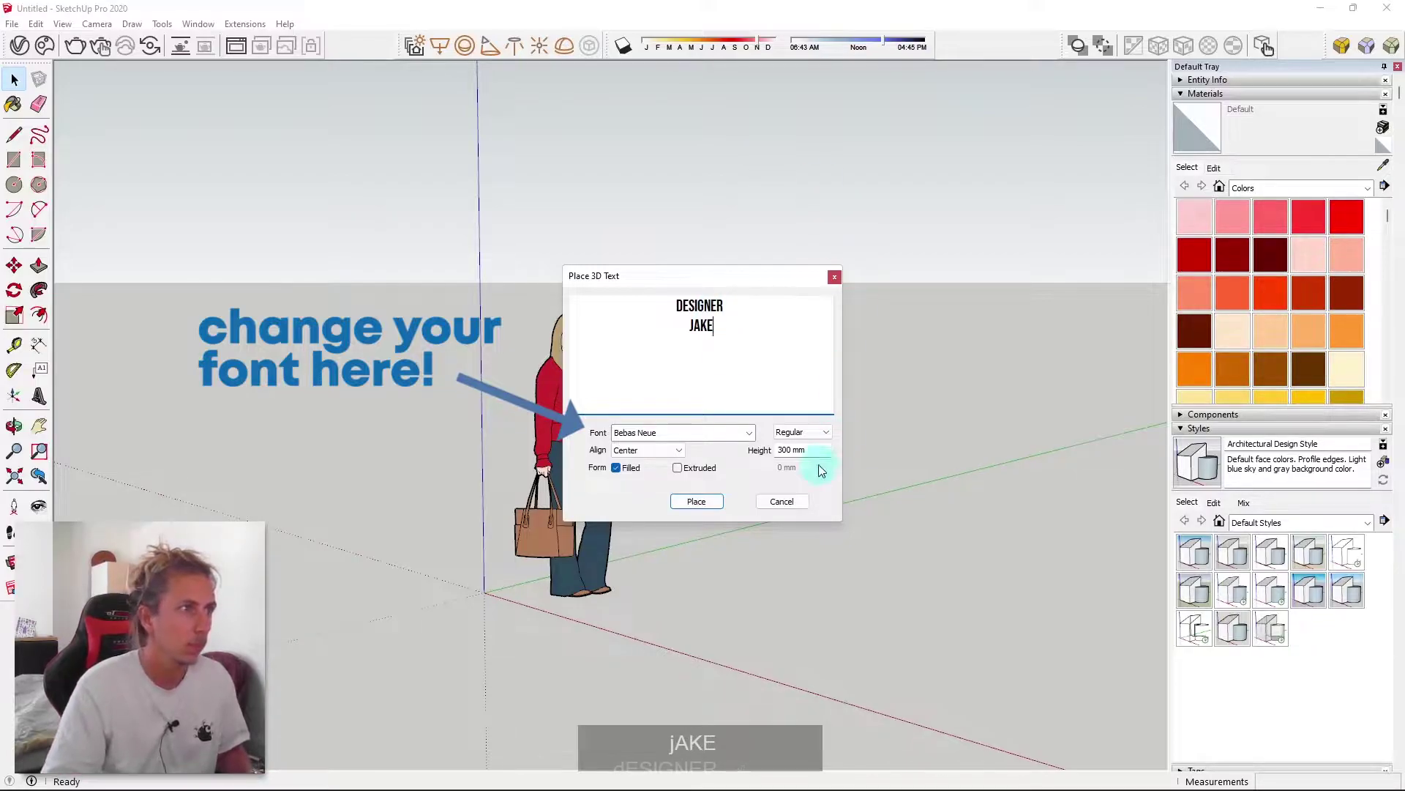
Set the 3D text height to 500 mm and place the flat, unextruded text on the ground near the origin
double_click(784, 450)
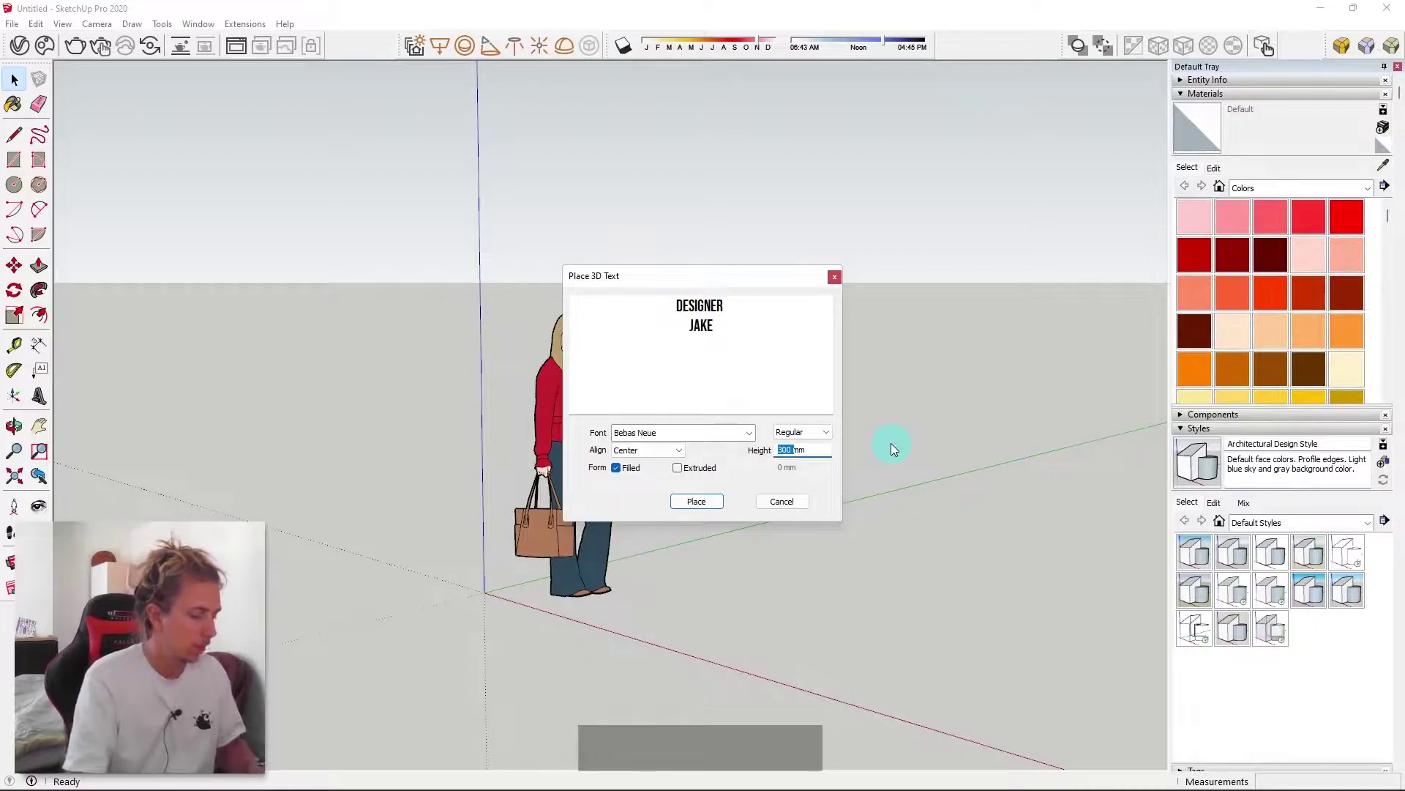
text(500)
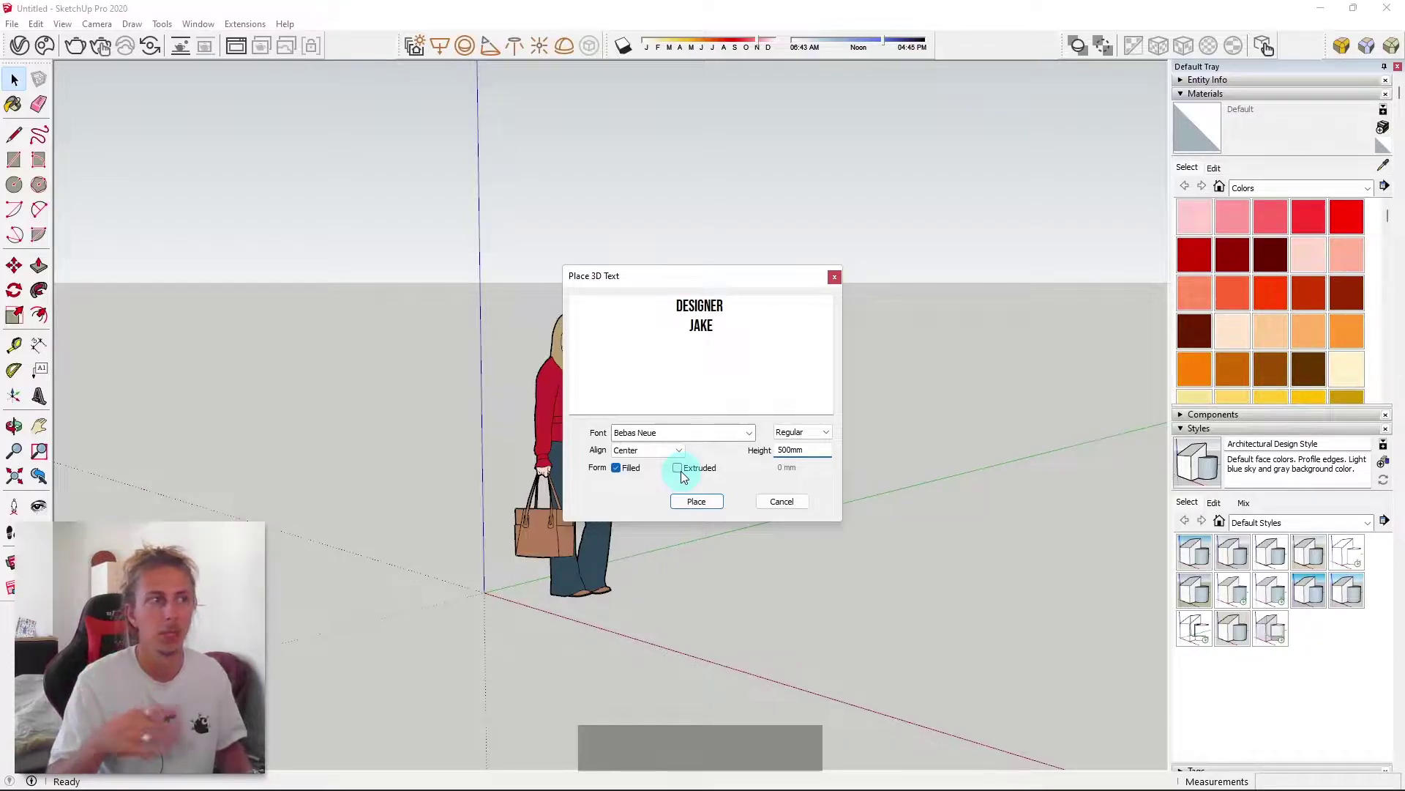
click(697, 501)
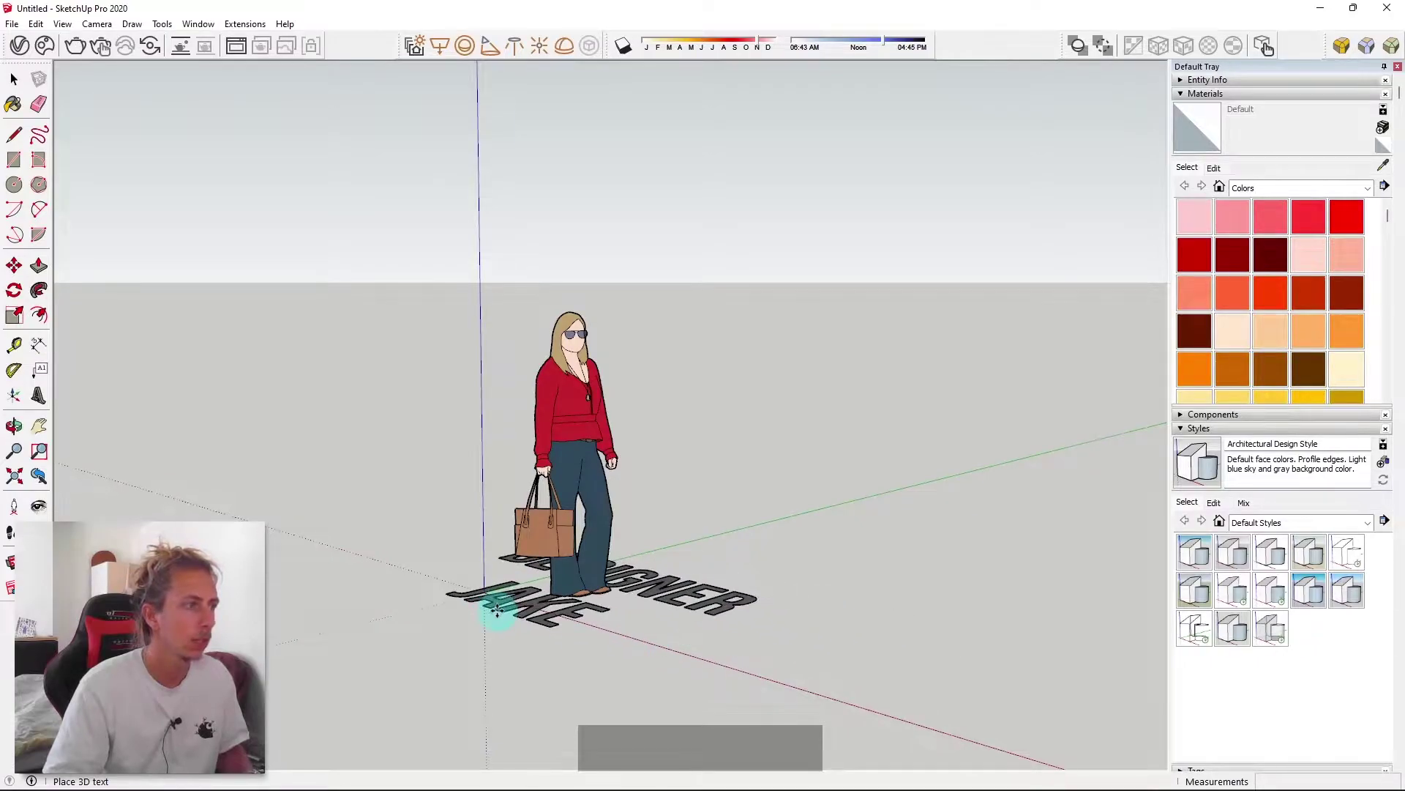
click(489, 582)
scroll(691, 521, up, 5)
key(space)
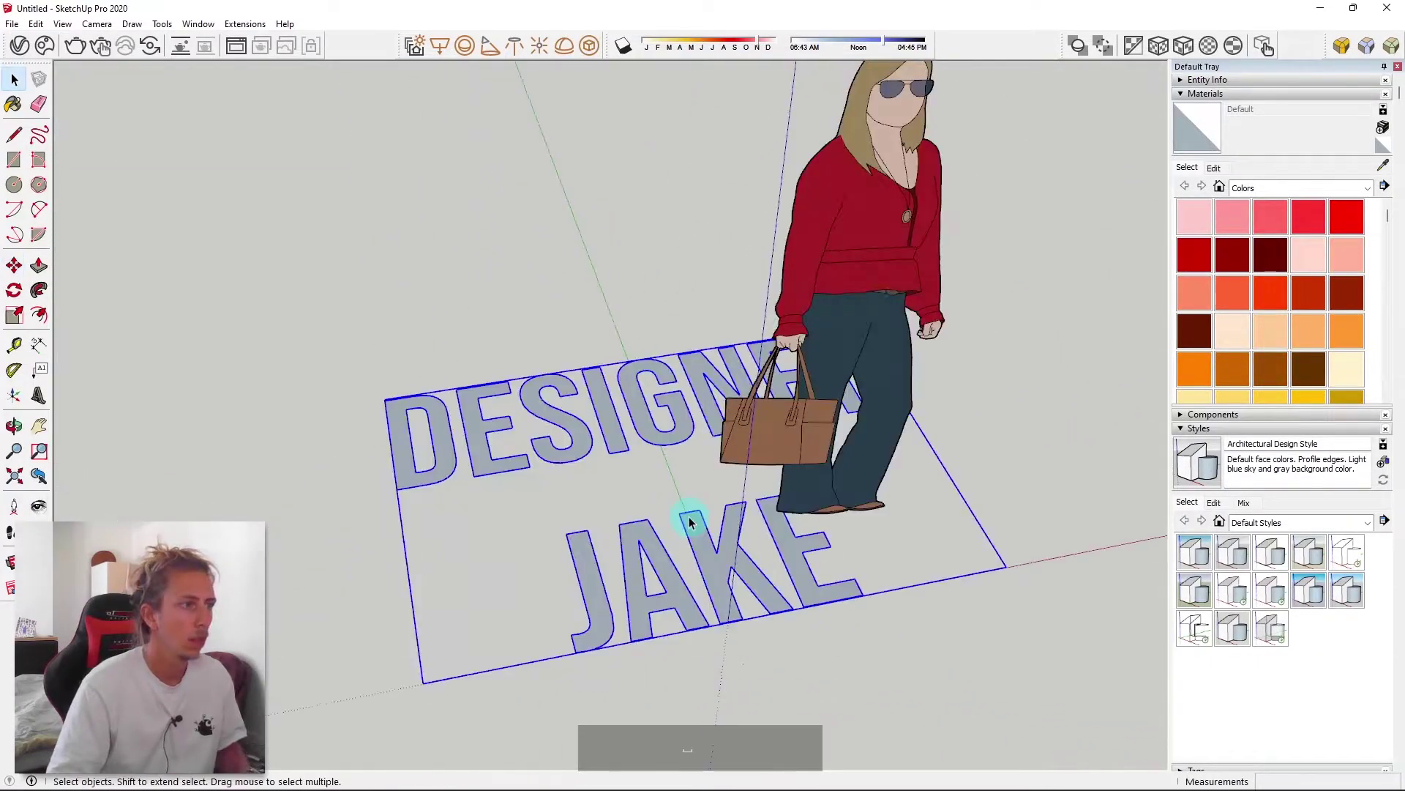
Move the standing woman figure about 1.4 m sideways, clear of the text
click(826, 327)
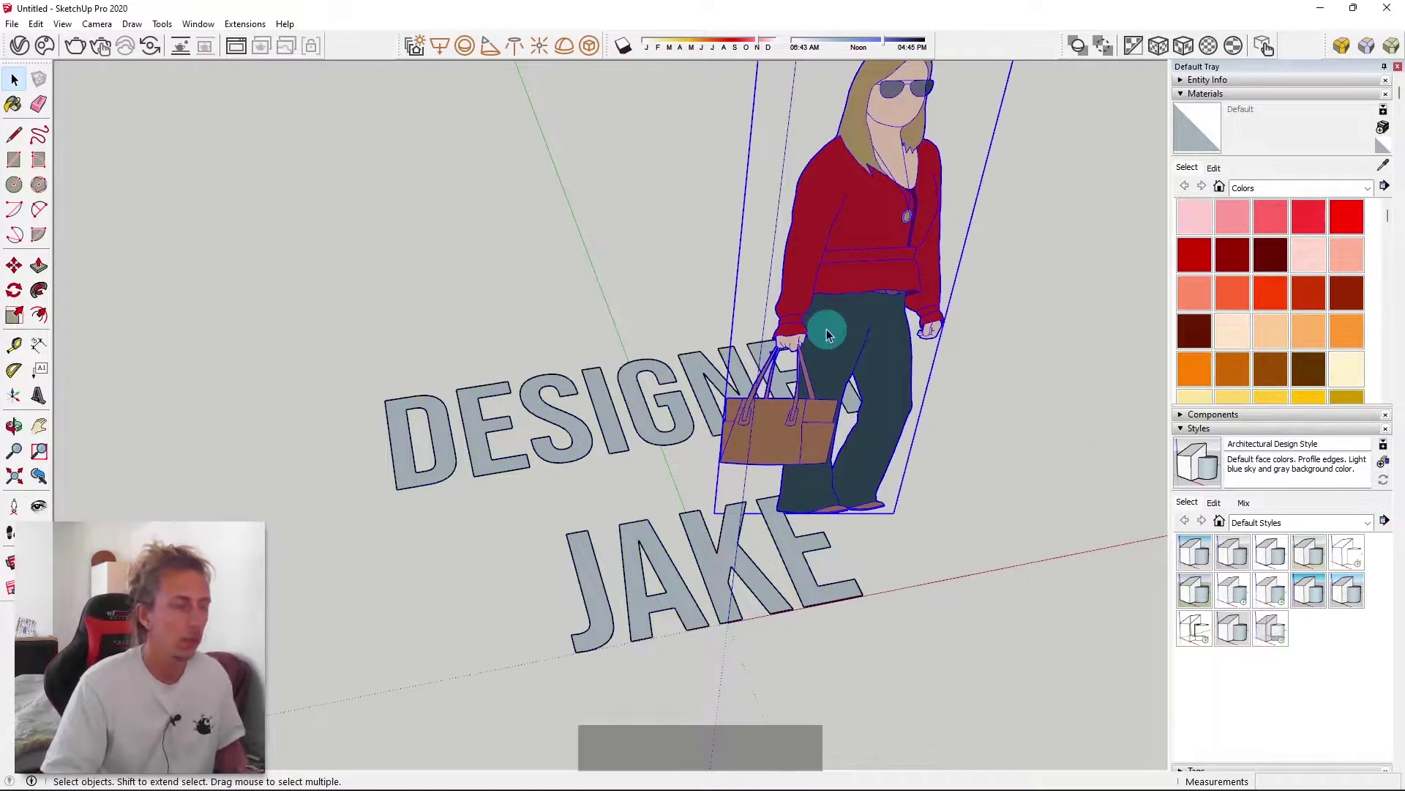
scroll(714, 427, down, 2)
key(m)
click(847, 421)
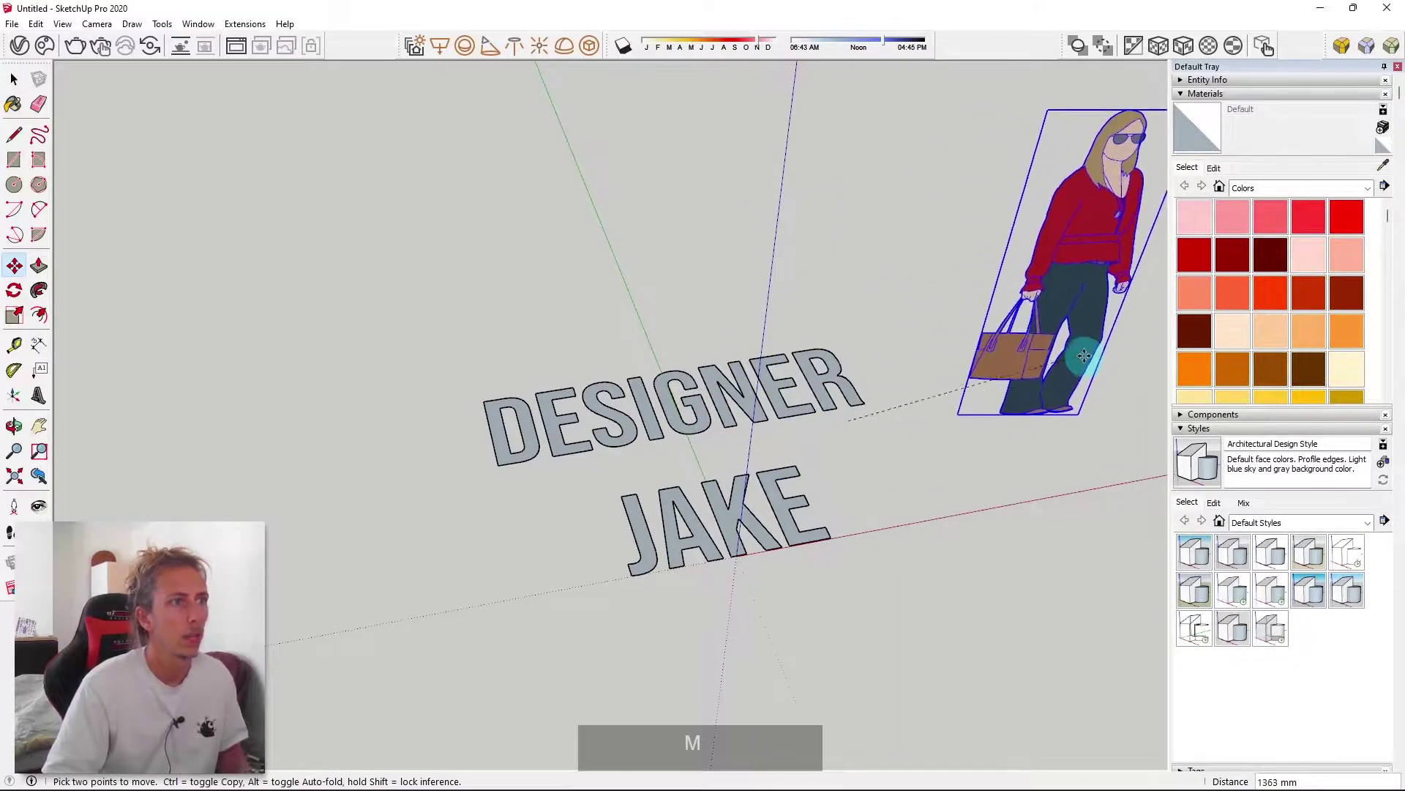
click(1076, 378)
scroll(637, 569, up, 4)
key(space)
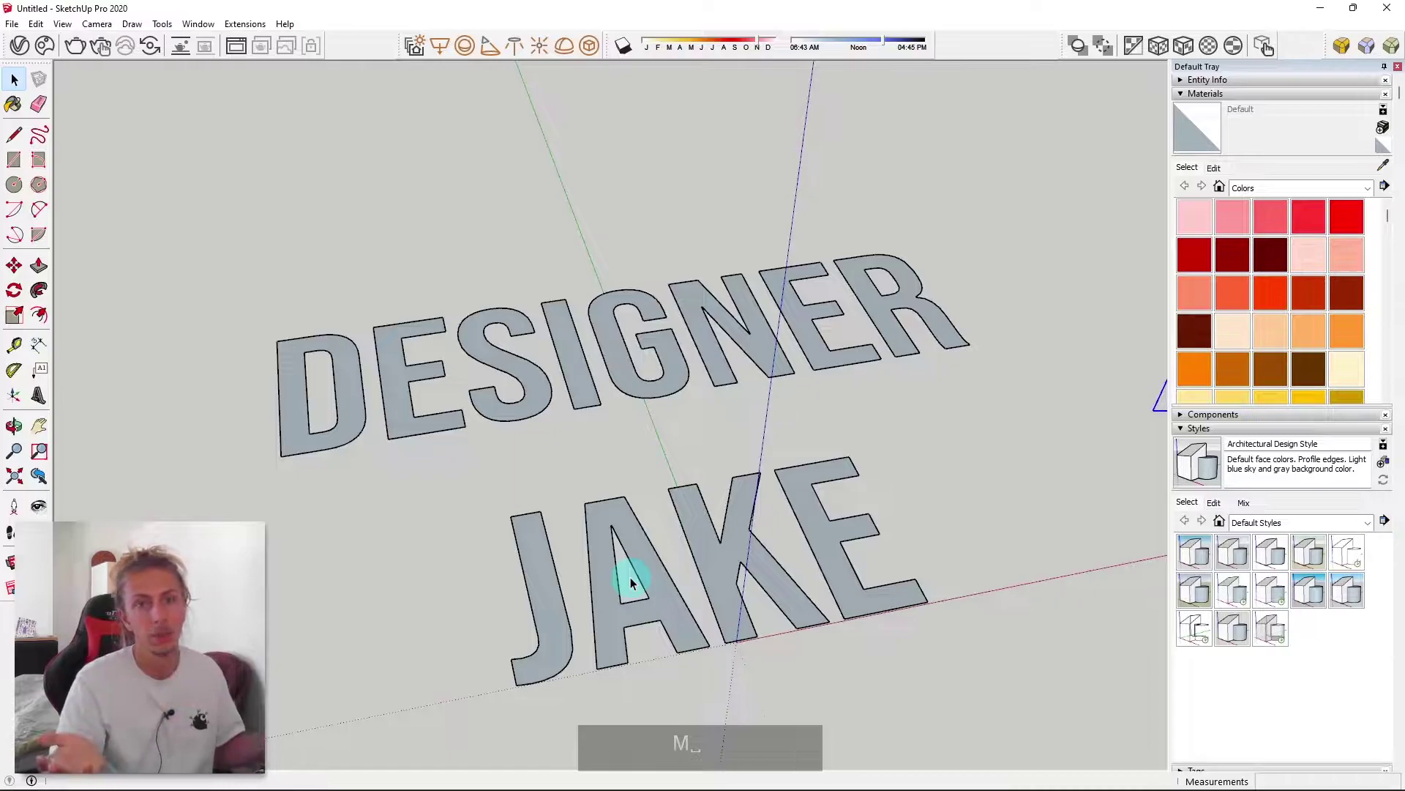
Open the text group for editing and delete the faces of all letters in DESIGNER and JAKE, keeping only their outlines
scroll(583, 383, down, 2)
click(583, 382)
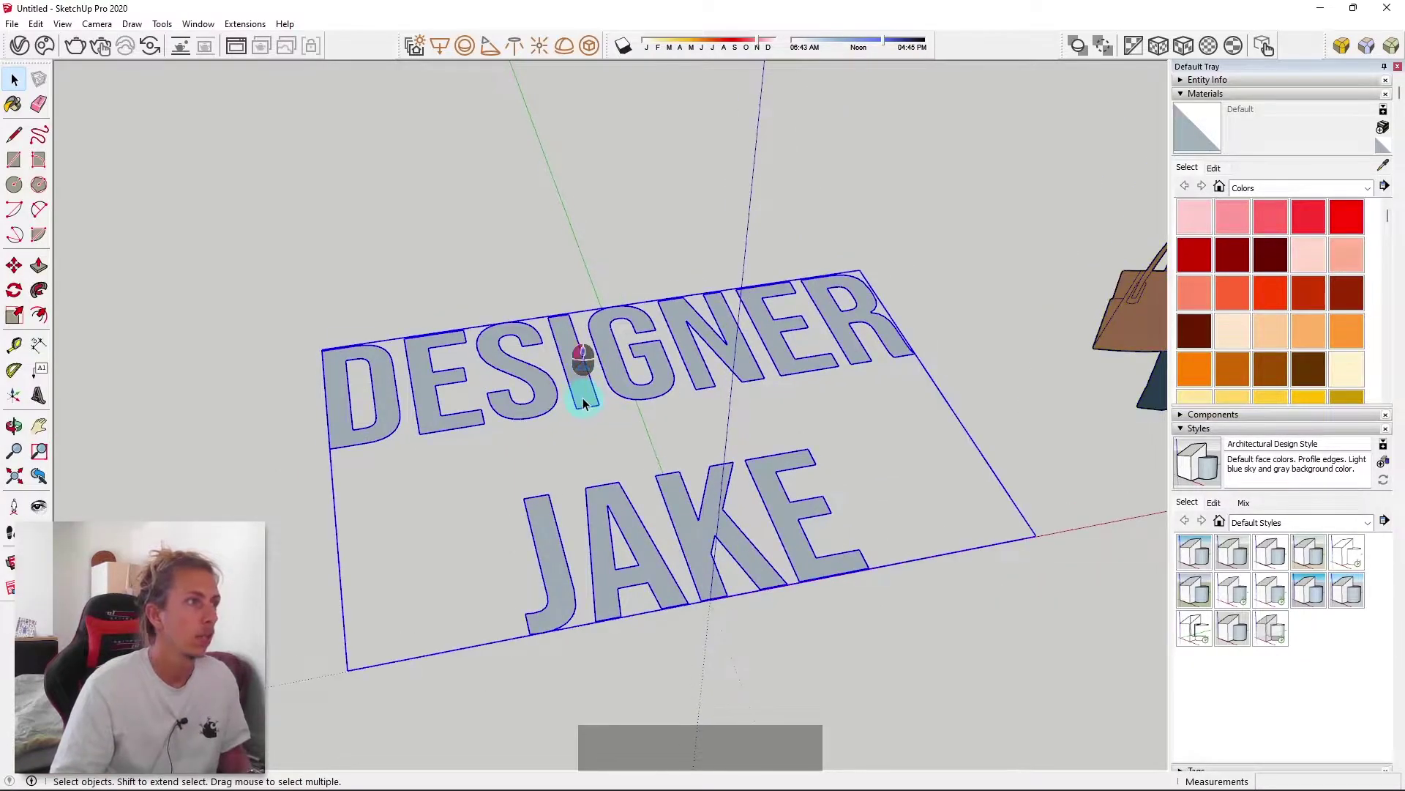
double_click(580, 381)
scroll(388, 325, up, 3)
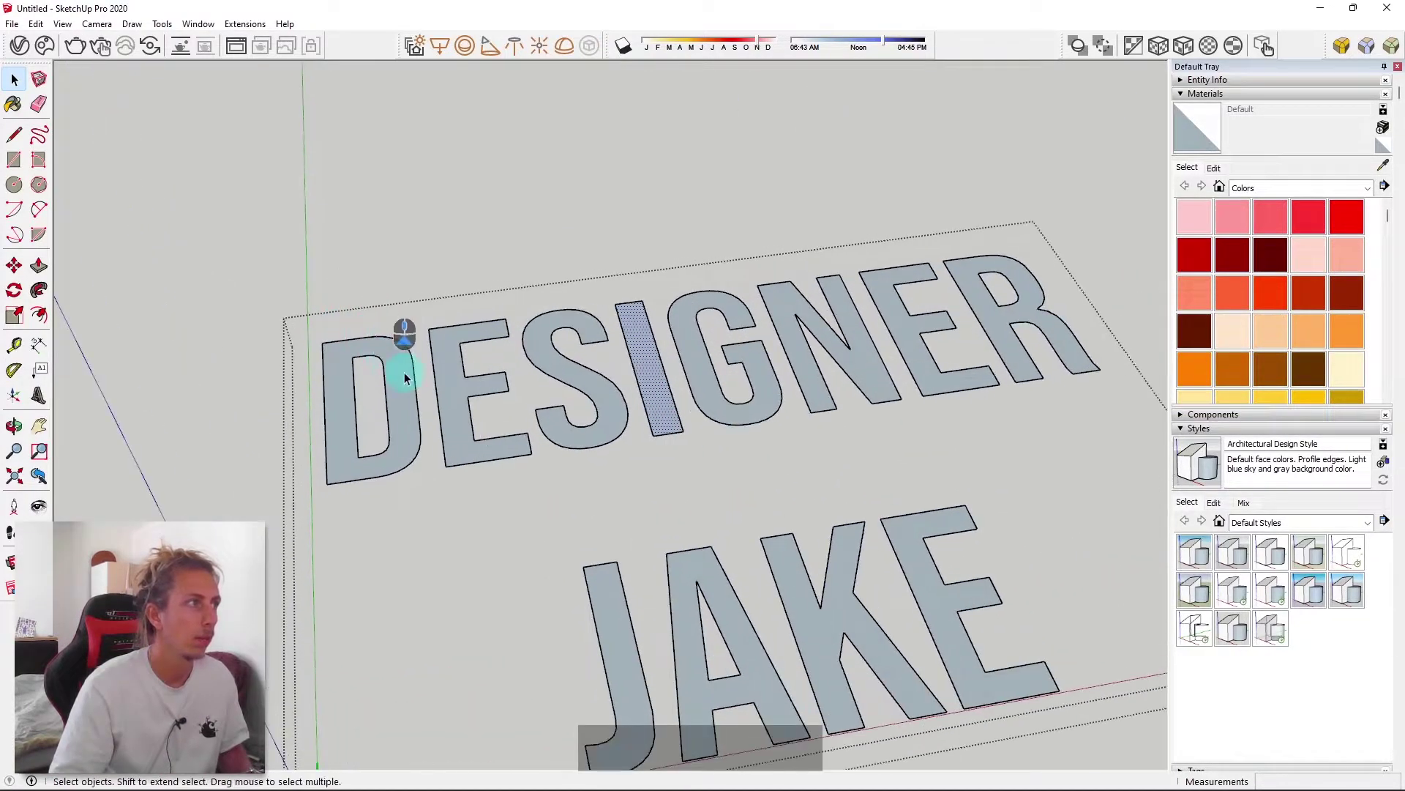
click(406, 377)
key(Delete)
click(459, 378)
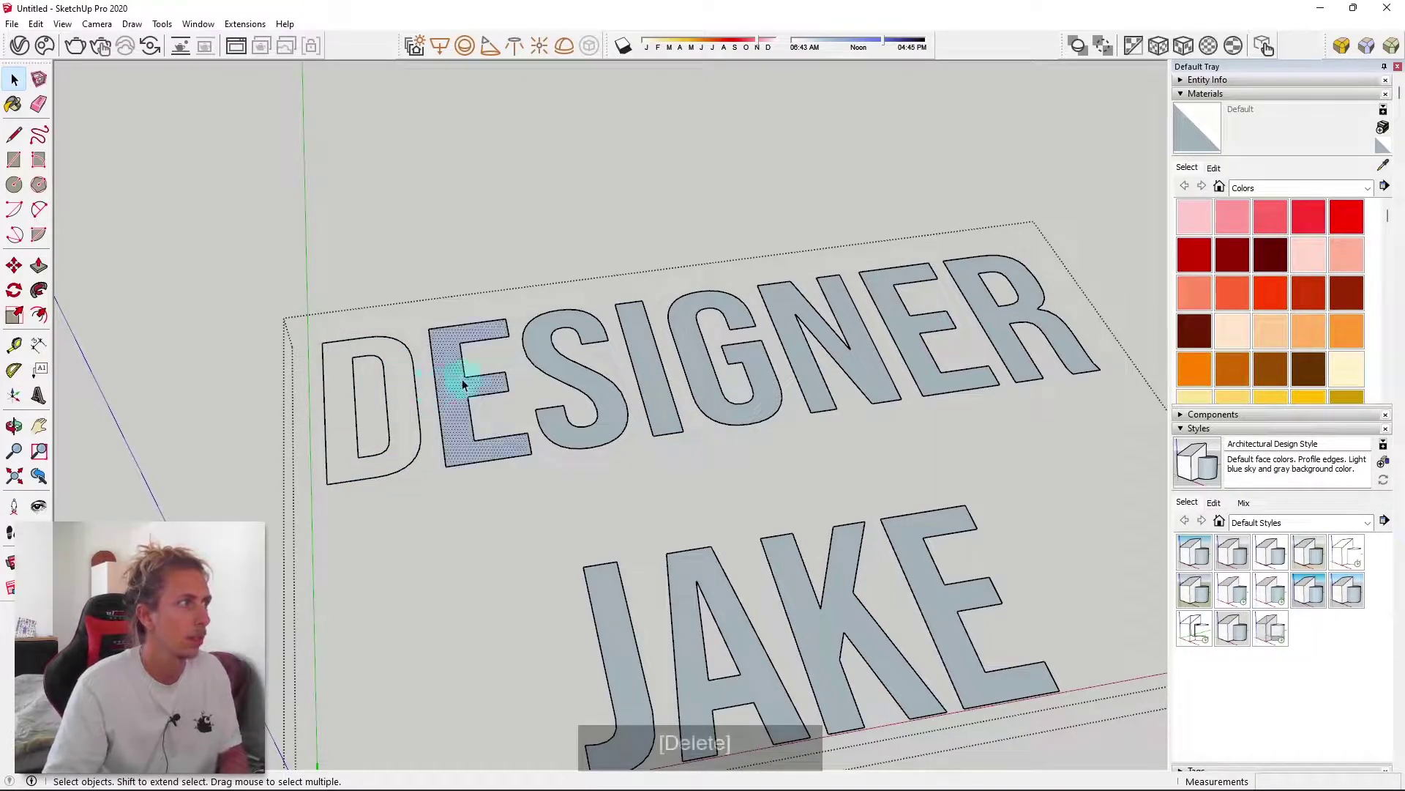
key(Delete)
click(535, 349)
key(Delete)
click(649, 345)
key(Delete)
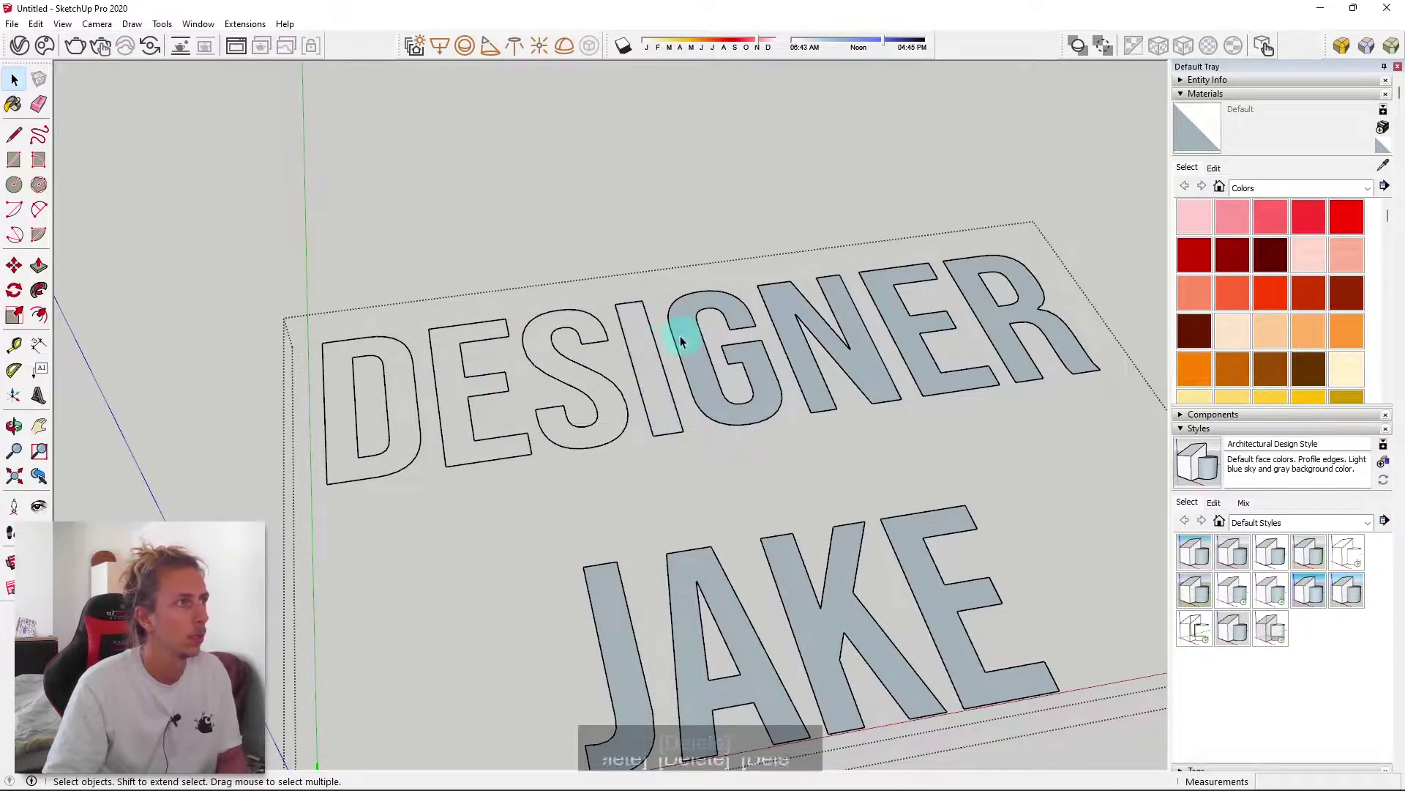
click(752, 322)
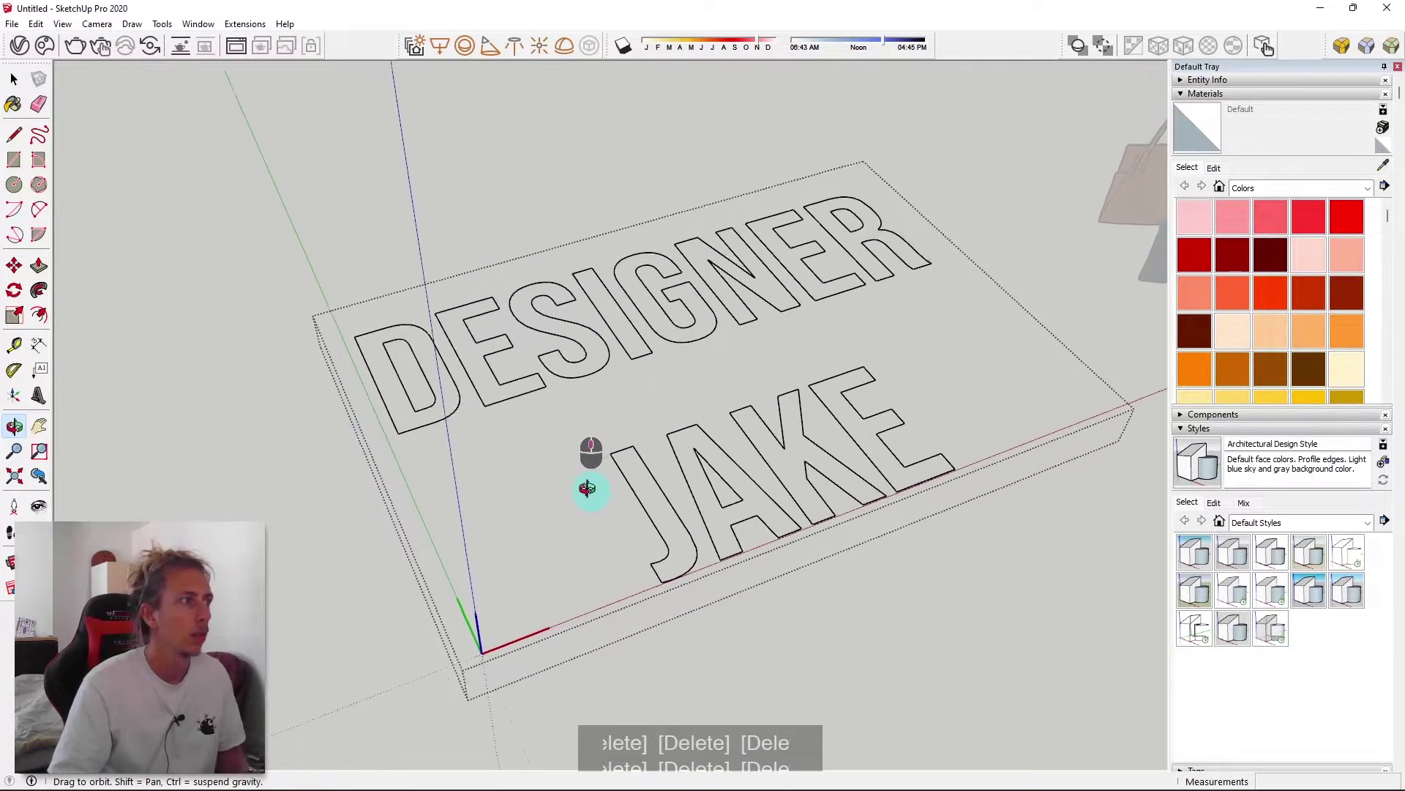
Draw a 5 mm radius circle centred on the straight outer edge of the letter D, perpendicular to that edge
middle_drag(587, 469, 583, 343)
key(c)
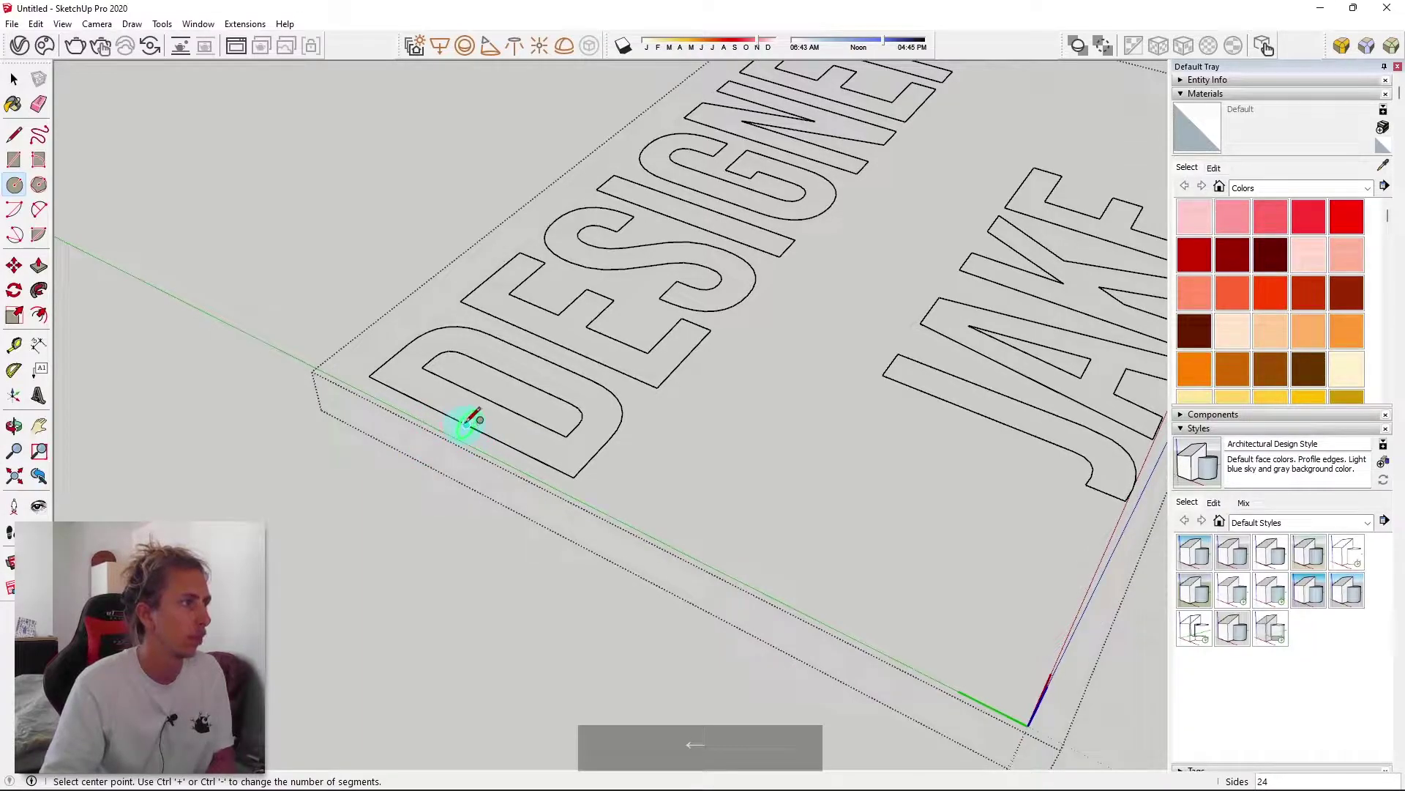
middle_drag(464, 418, 292, 361)
scroll(493, 424, up, 6)
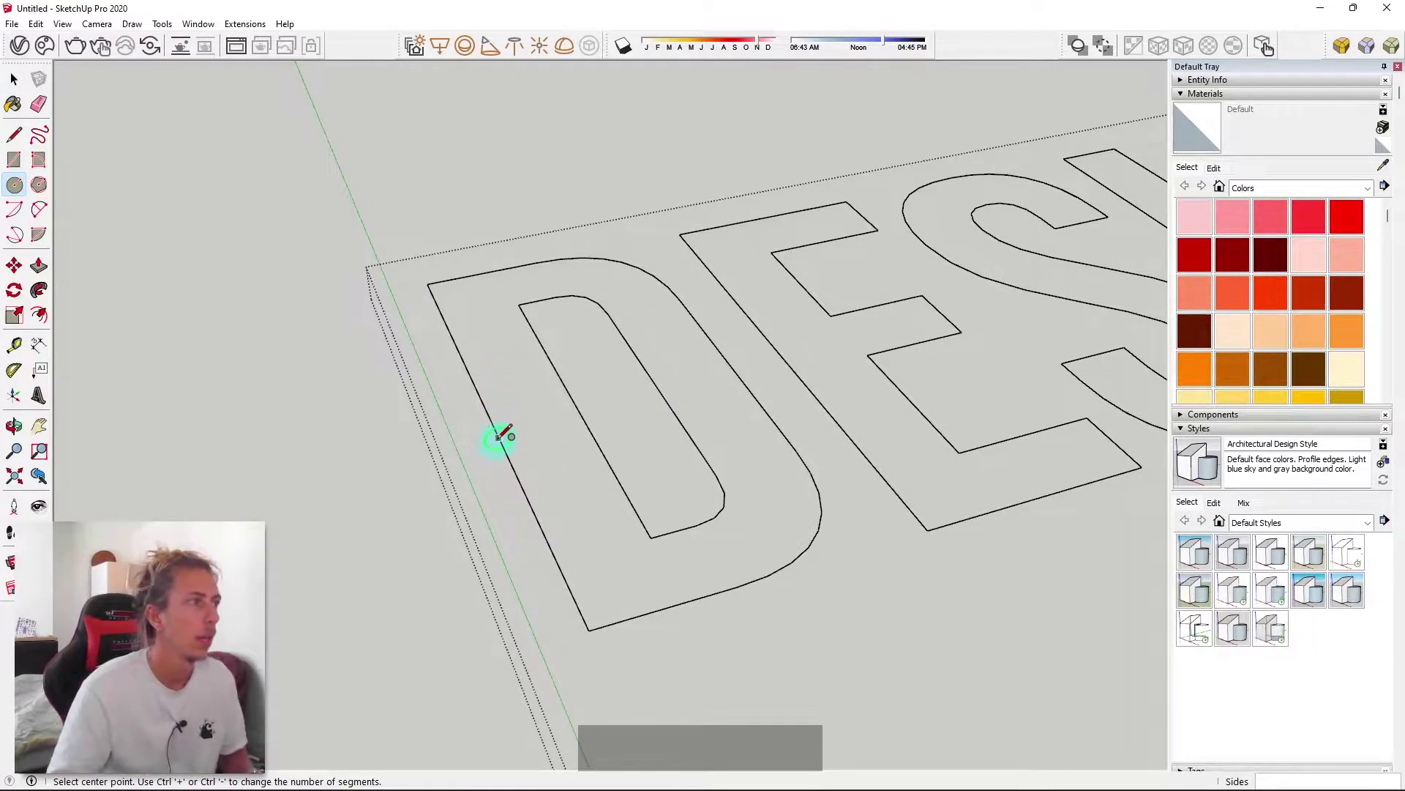
scroll(502, 443, up, 2)
click(505, 449)
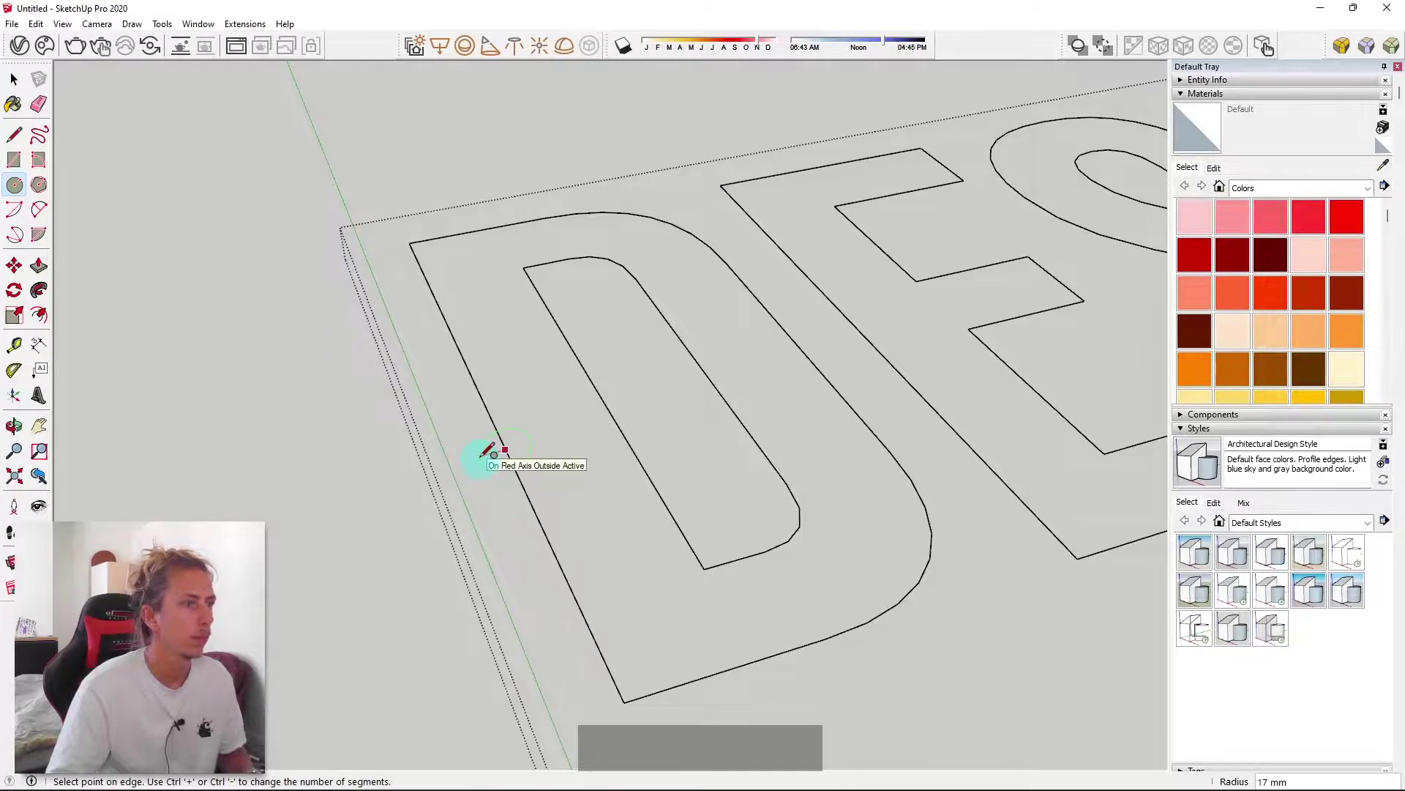
scroll(506, 448, up, 3)
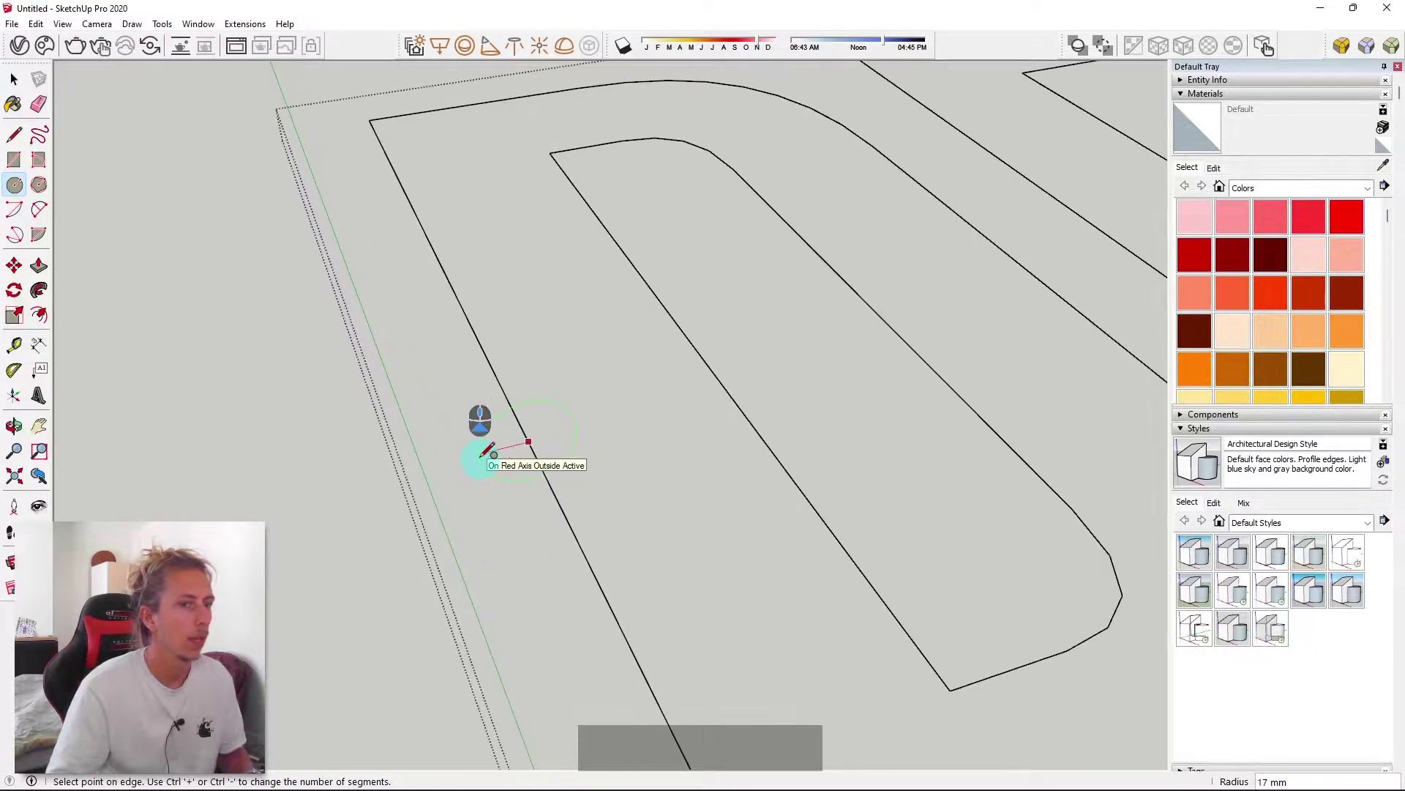
click(538, 436)
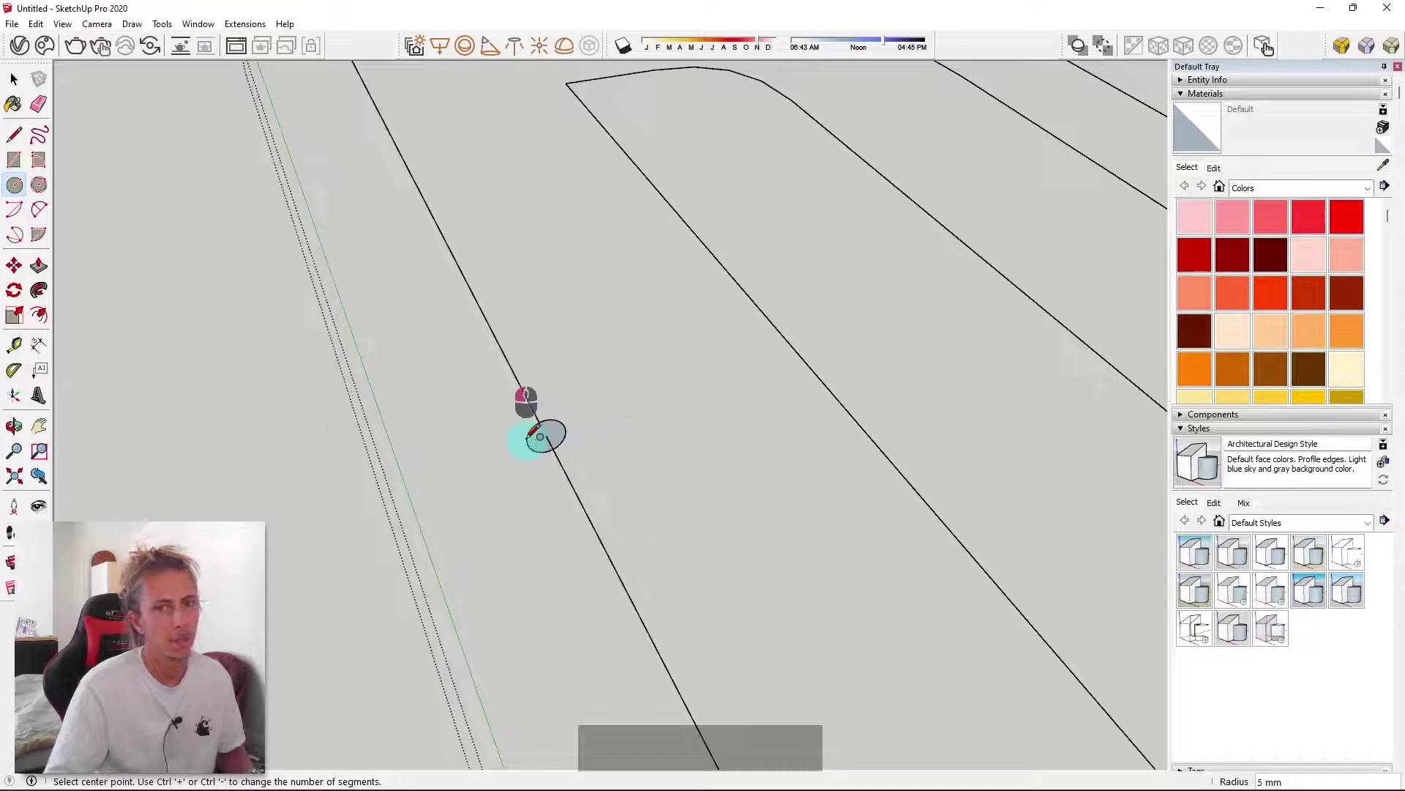
scroll(264, 302, down, 4)
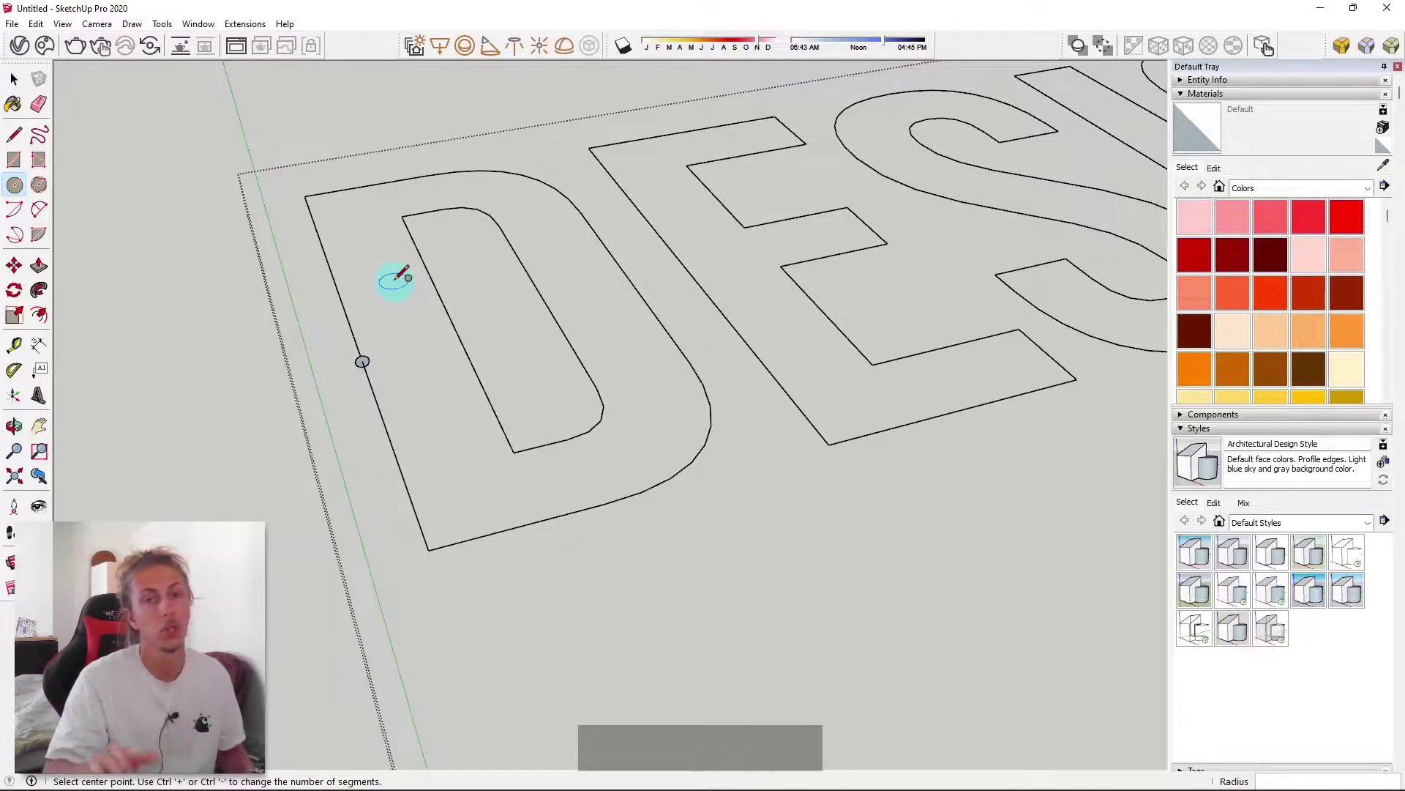
Sweep the circle along the whole outer outline of the letter D with Follow Me to form a tube
scroll(402, 278, up, 3)
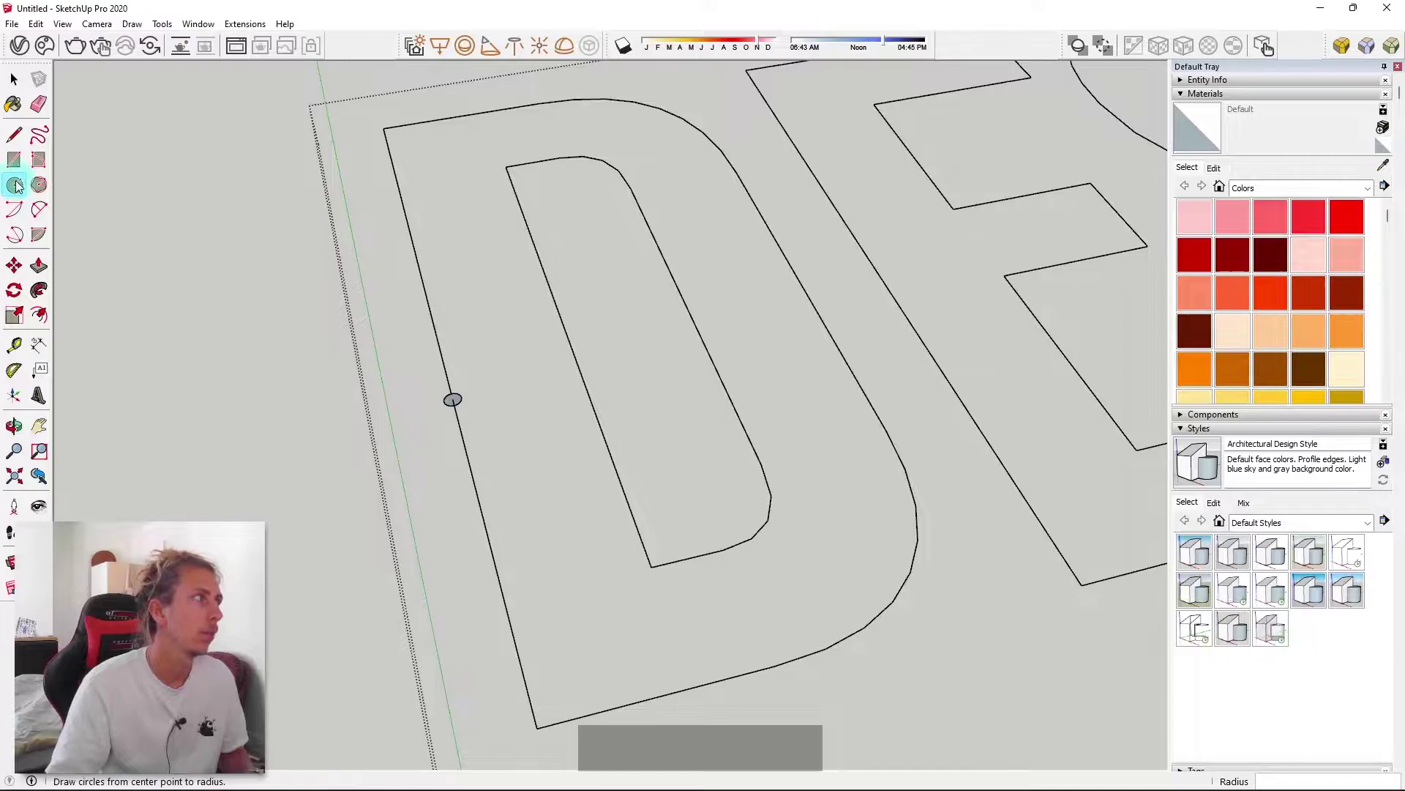
click(14, 78)
click(397, 181)
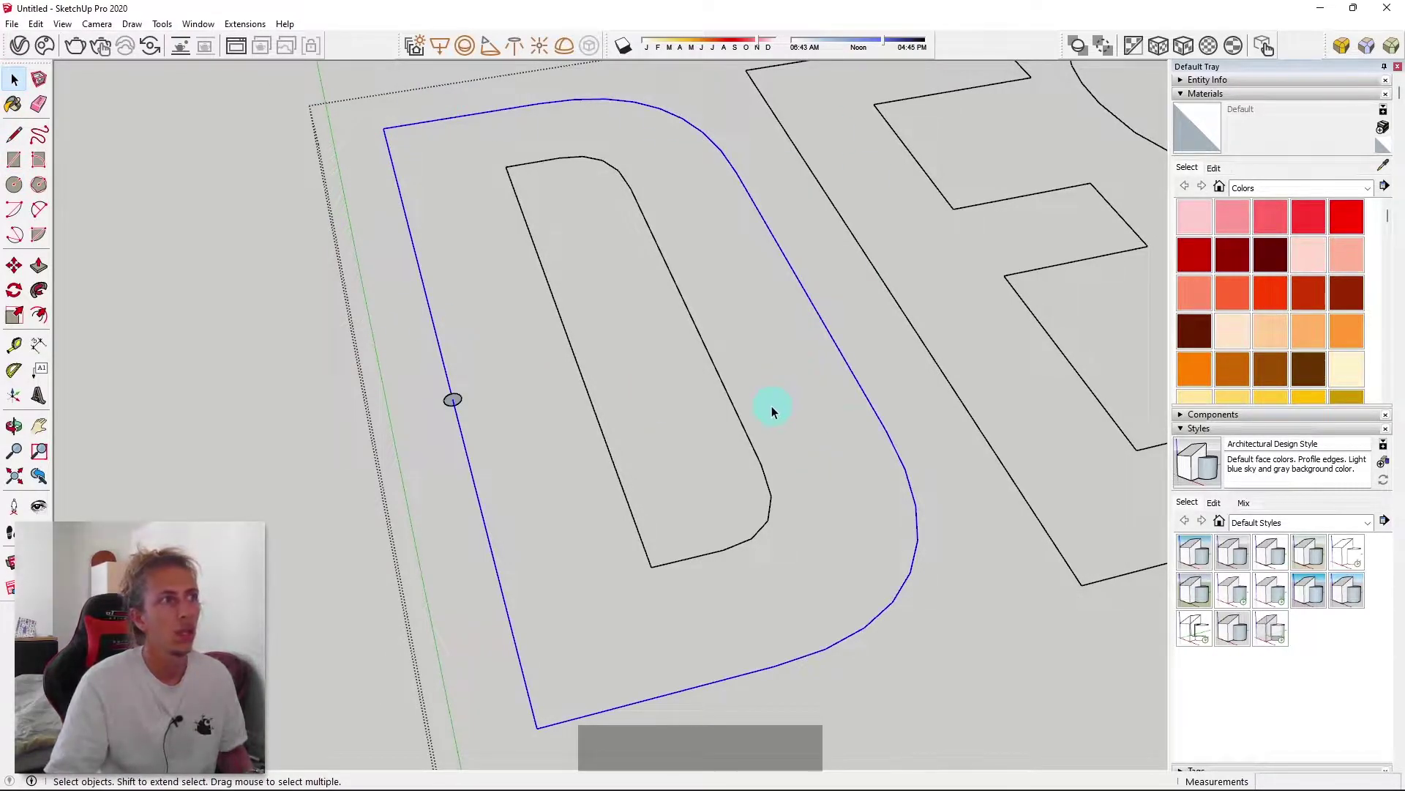
click(39, 291)
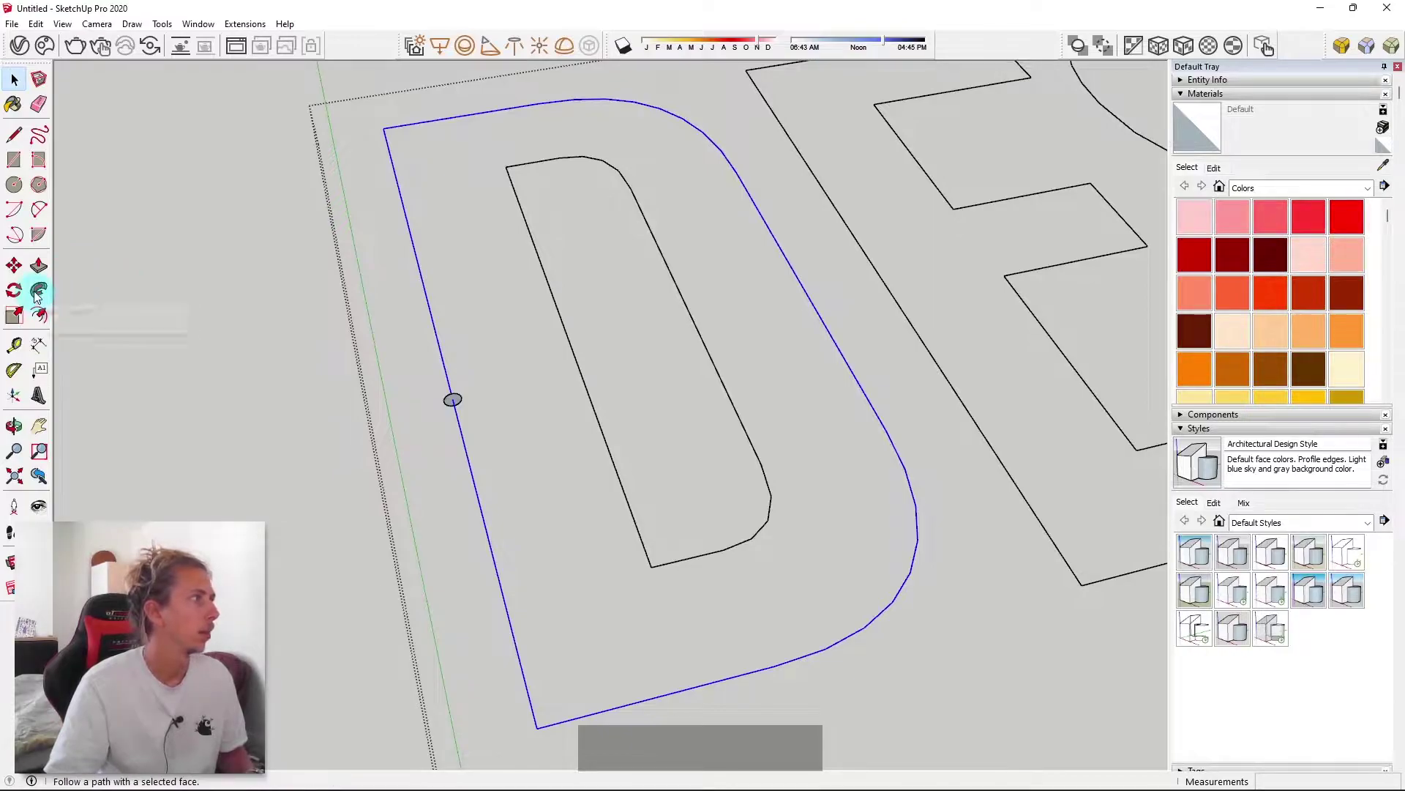
click(452, 403)
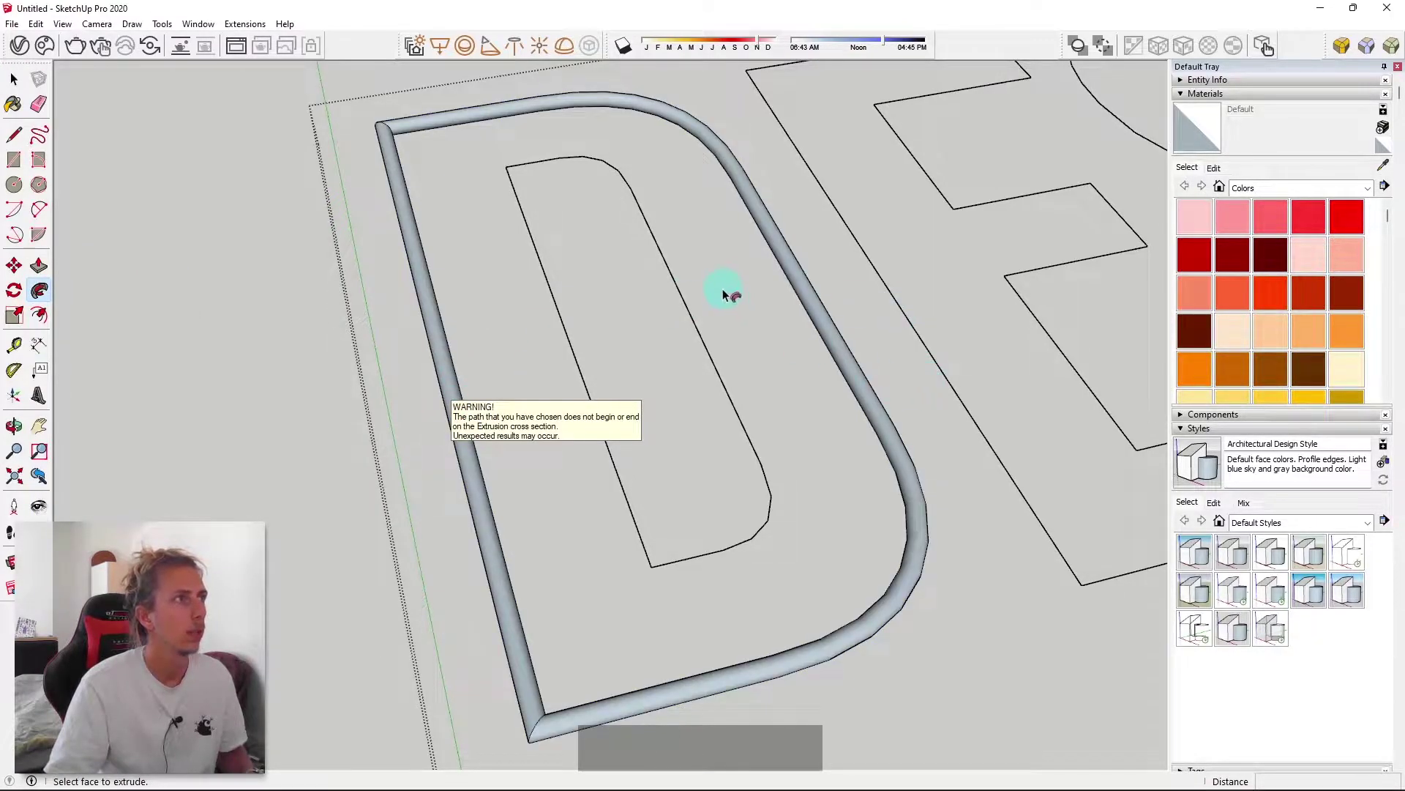
middle_click(706, 227)
middle_drag(706, 227, 538, 357)
scroll(538, 356, up, 4)
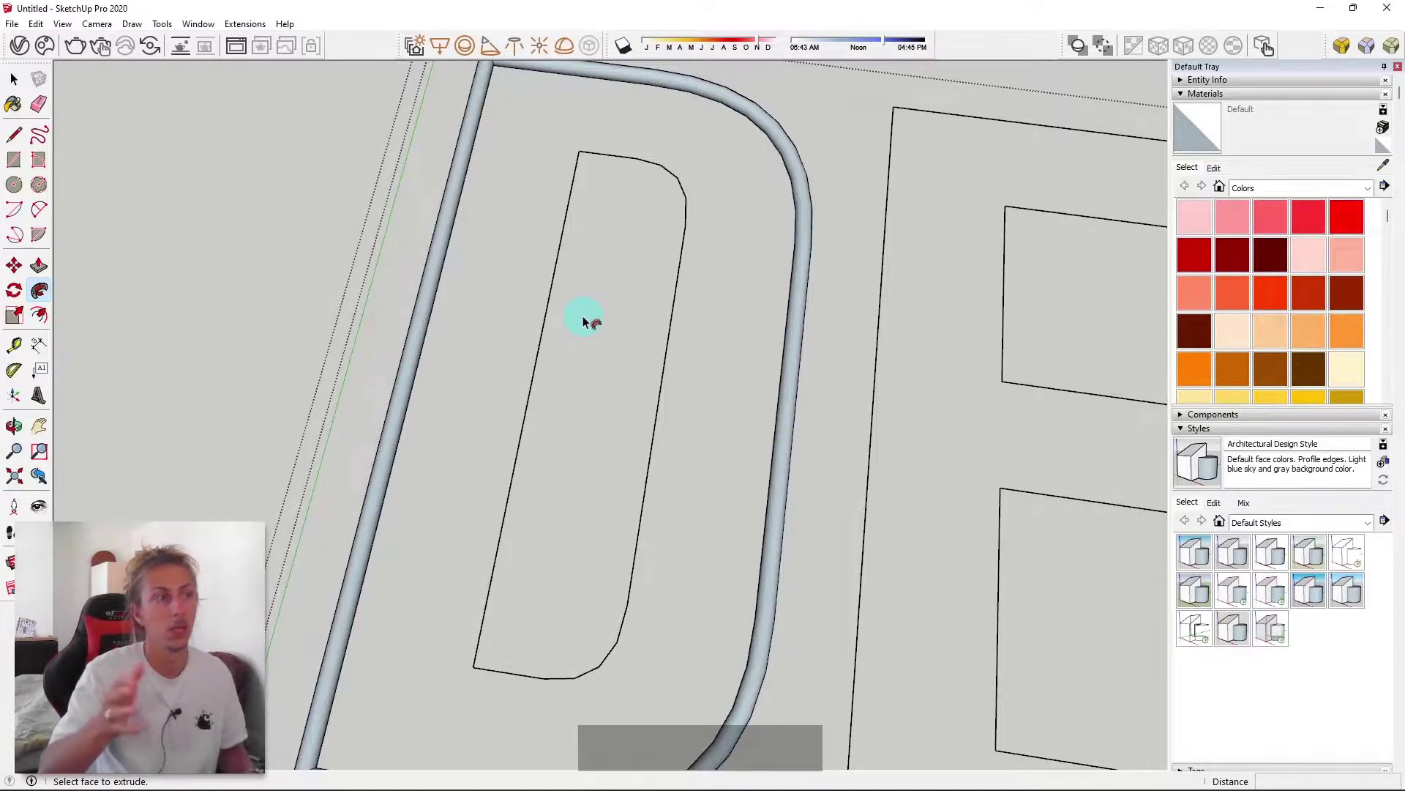
Draw a 5 mm radius circle centred on the midpoint of the letter D's straight inner edge, perpendicular to that edge
scroll(587, 317, down, 5)
middle_drag(625, 276, 537, 423)
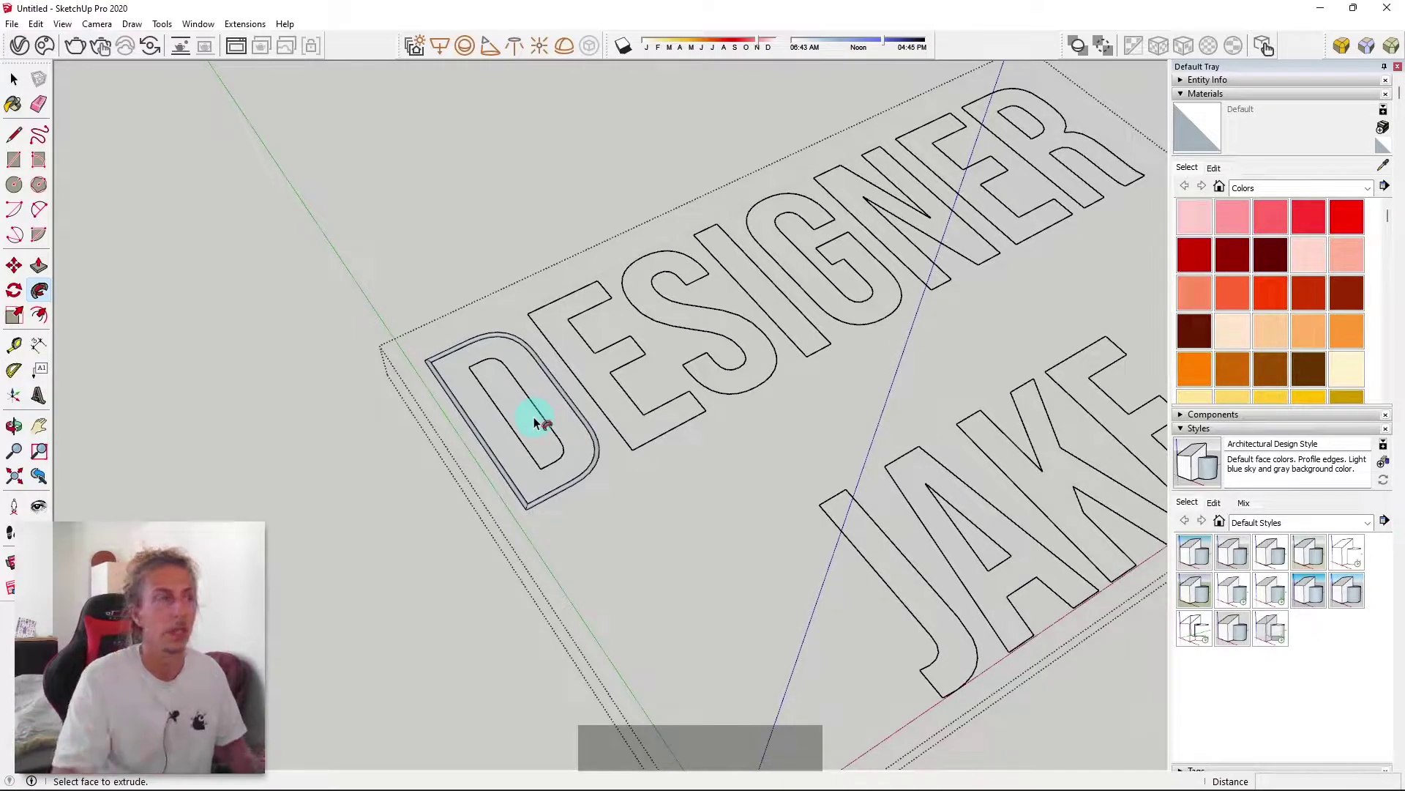
scroll(492, 393, up, 5)
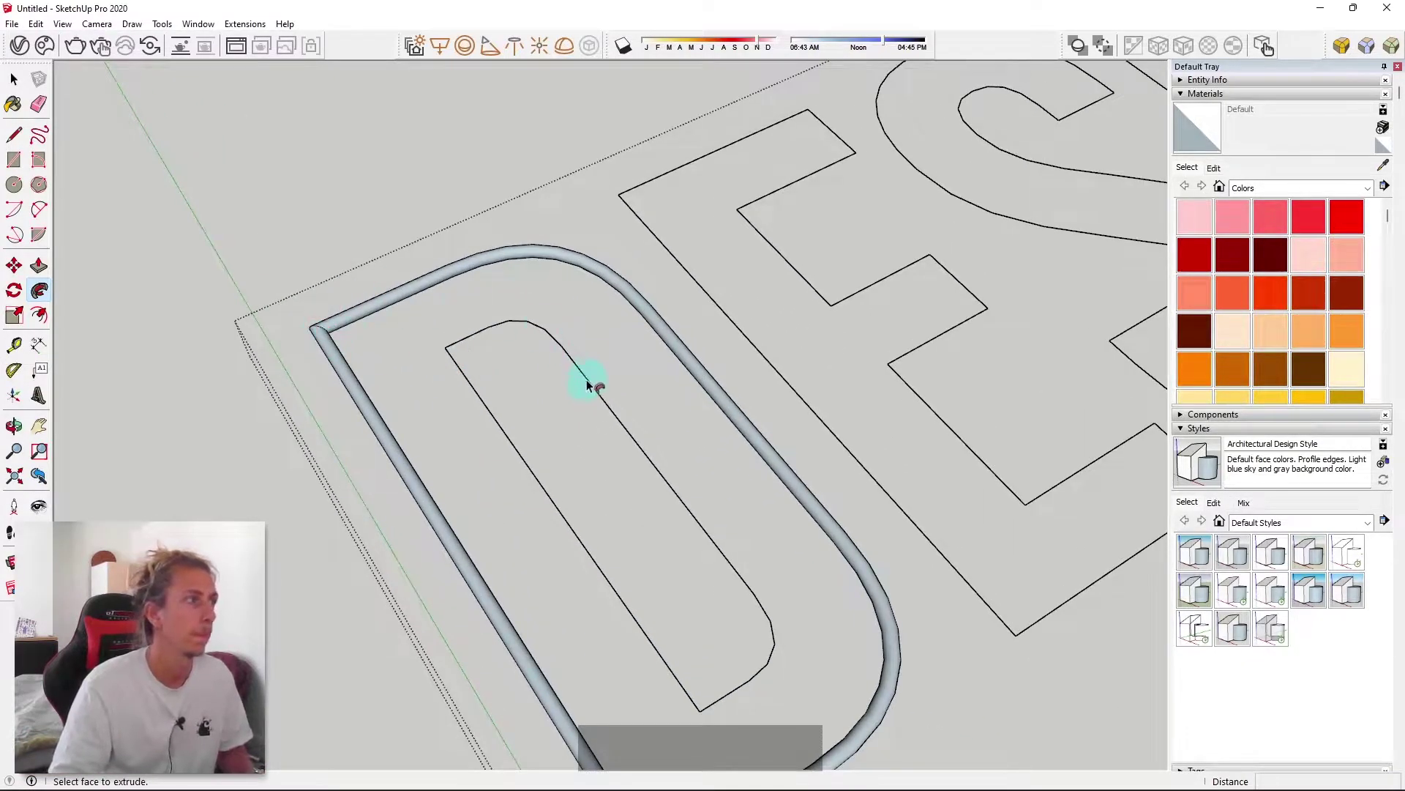
scroll(587, 384, down, 2)
click(16, 186)
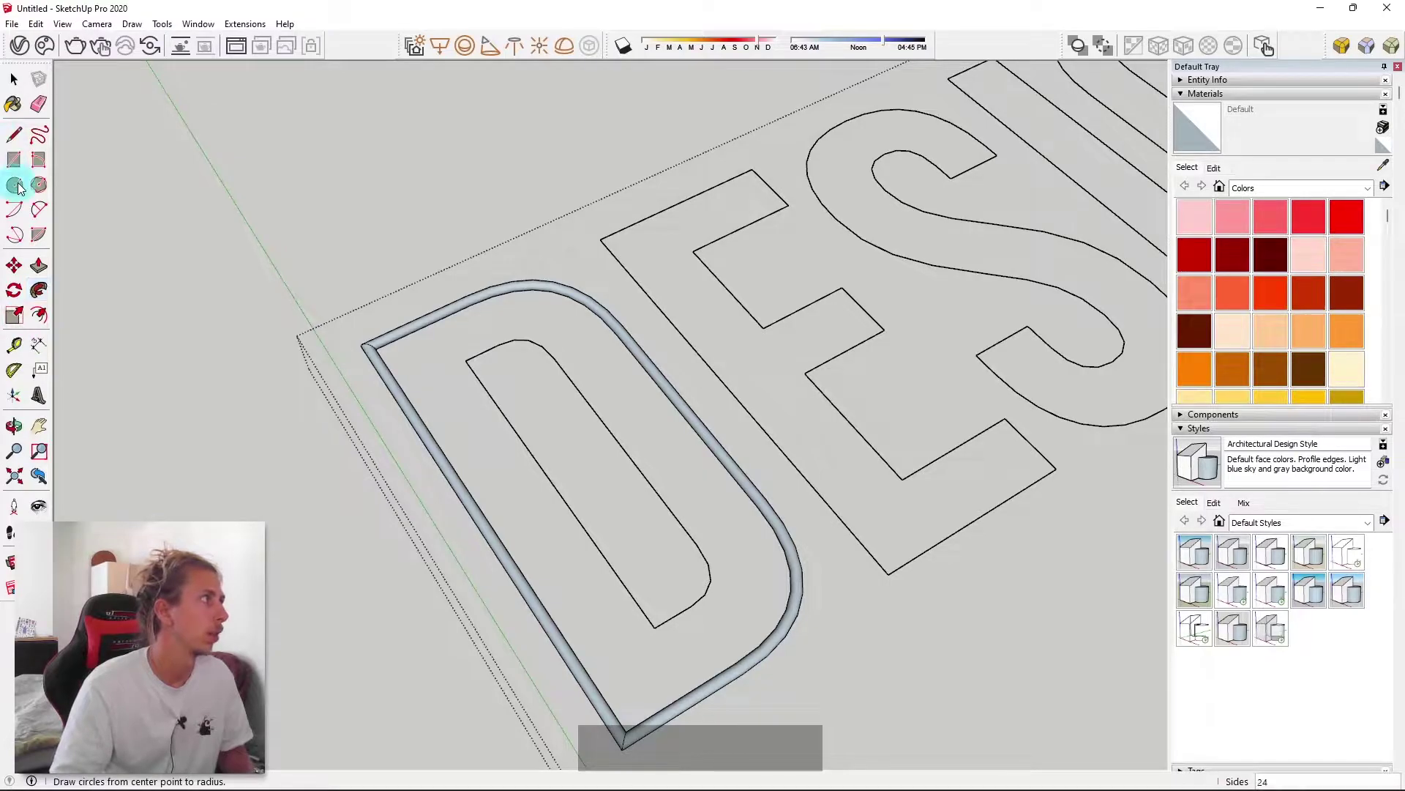
scroll(546, 460, up, 4)
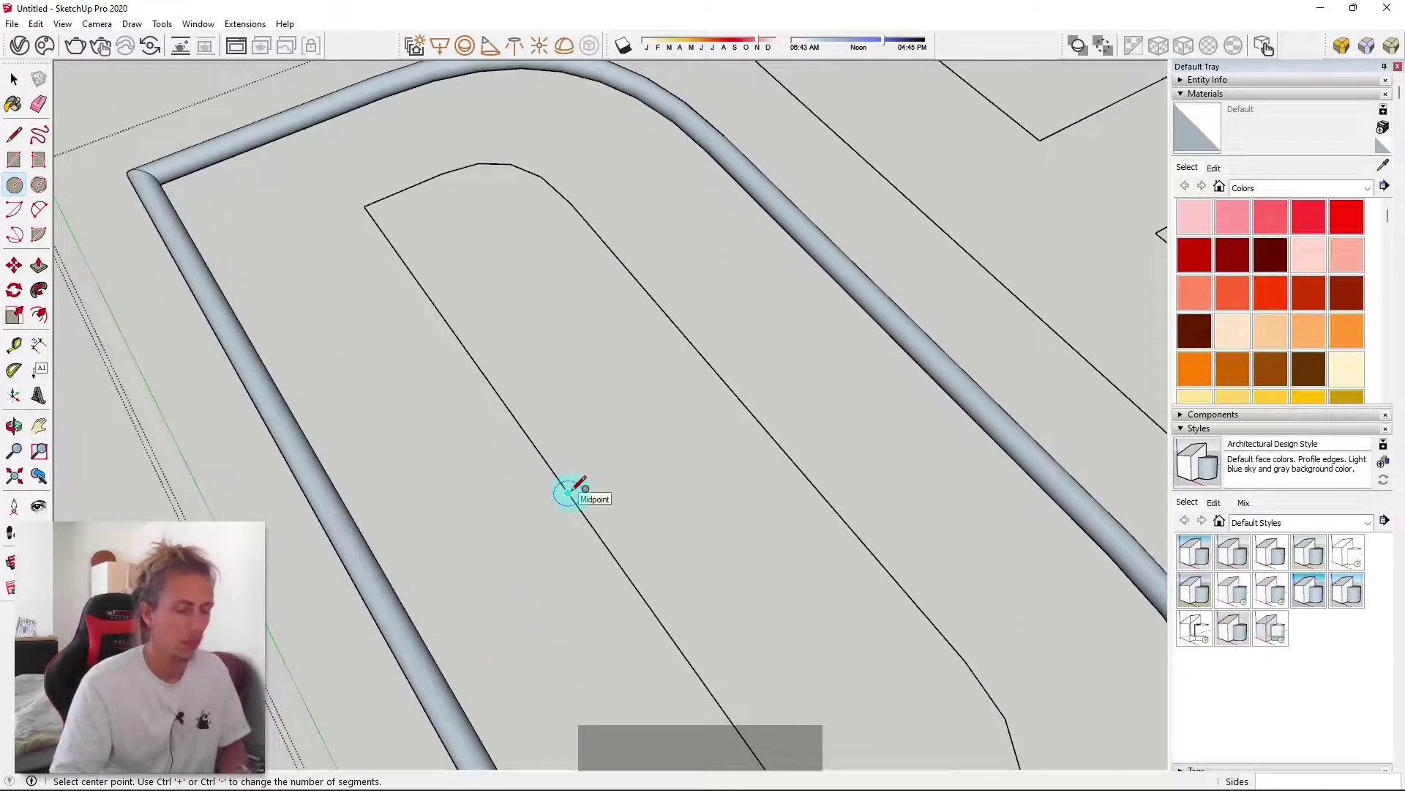
scroll(567, 489, down, 4)
scroll(579, 472, up, 2)
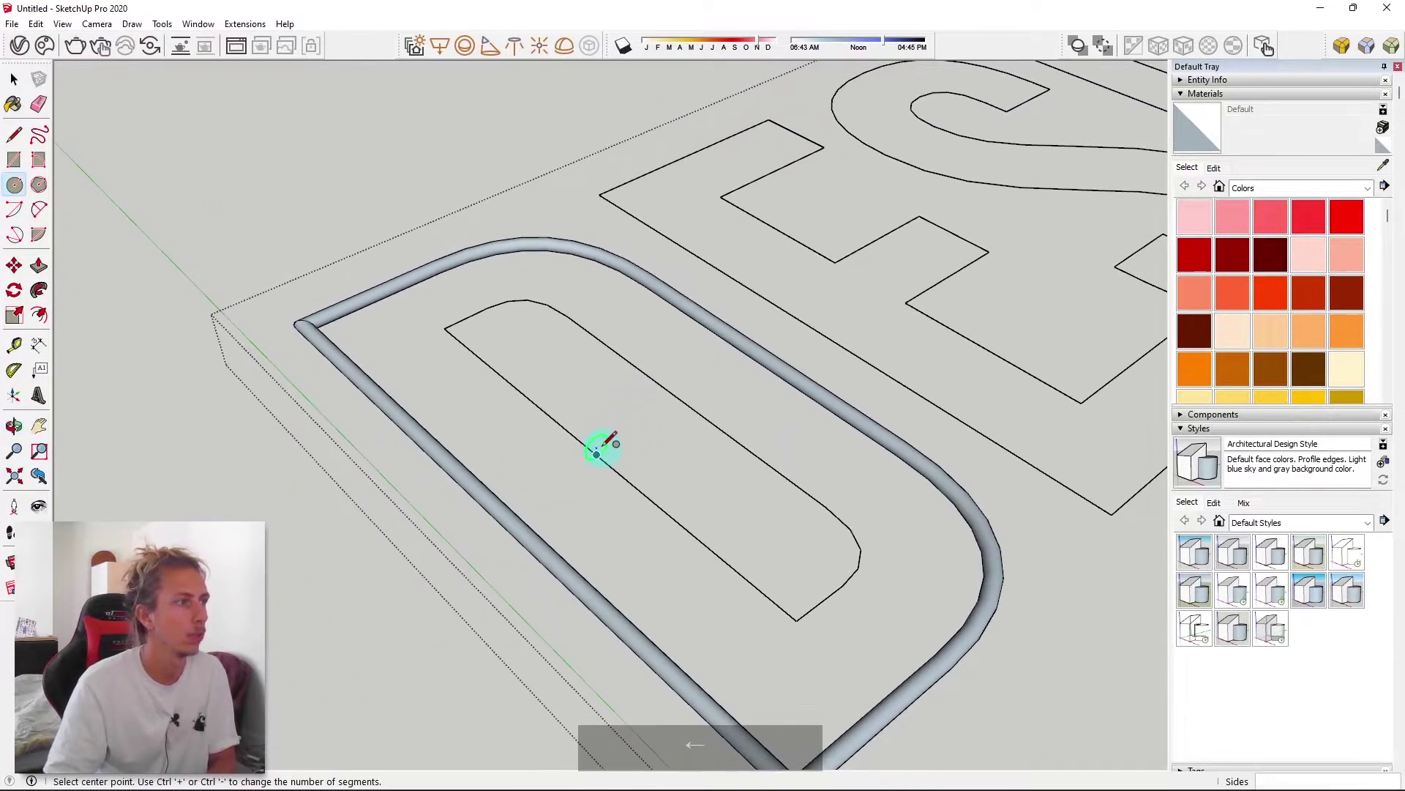
click(589, 465)
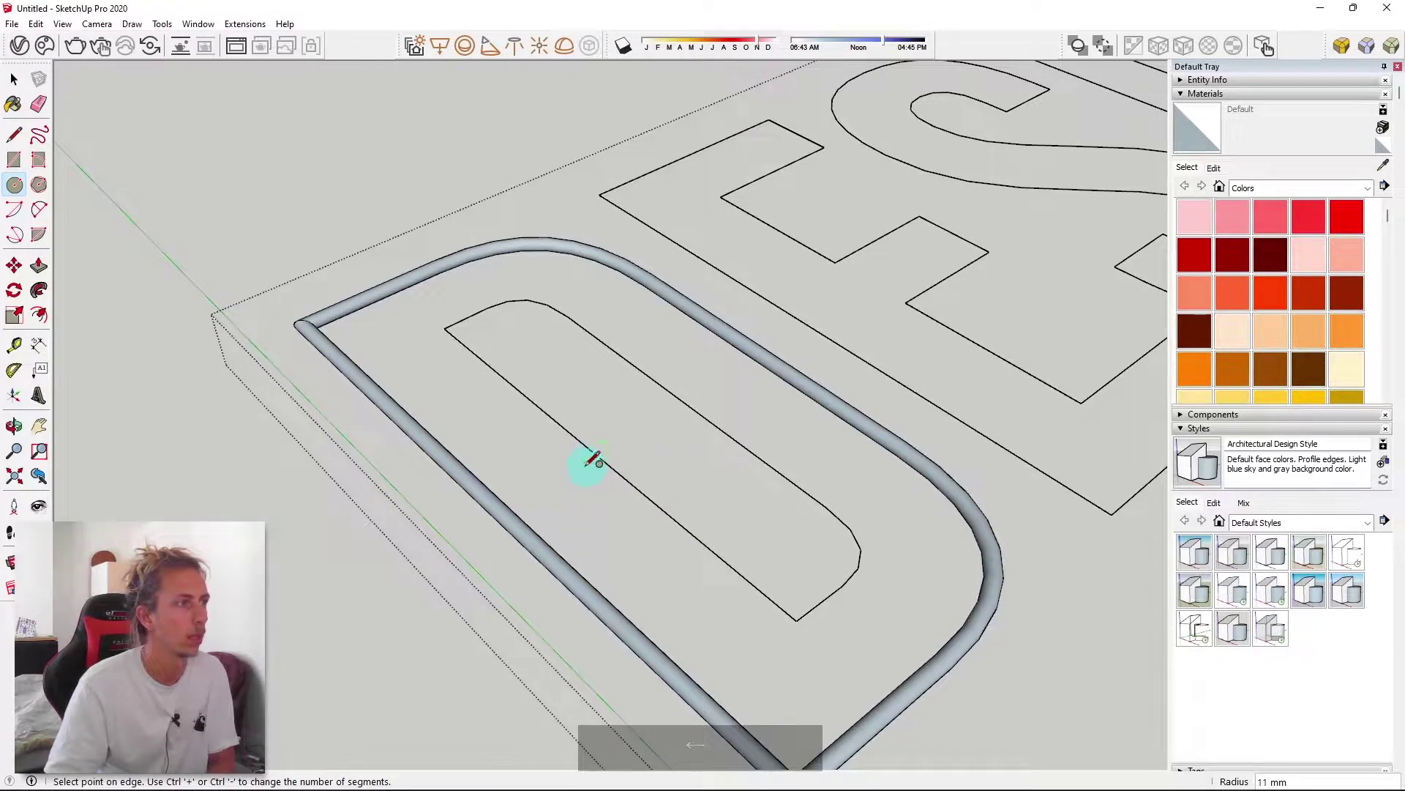
text(5)
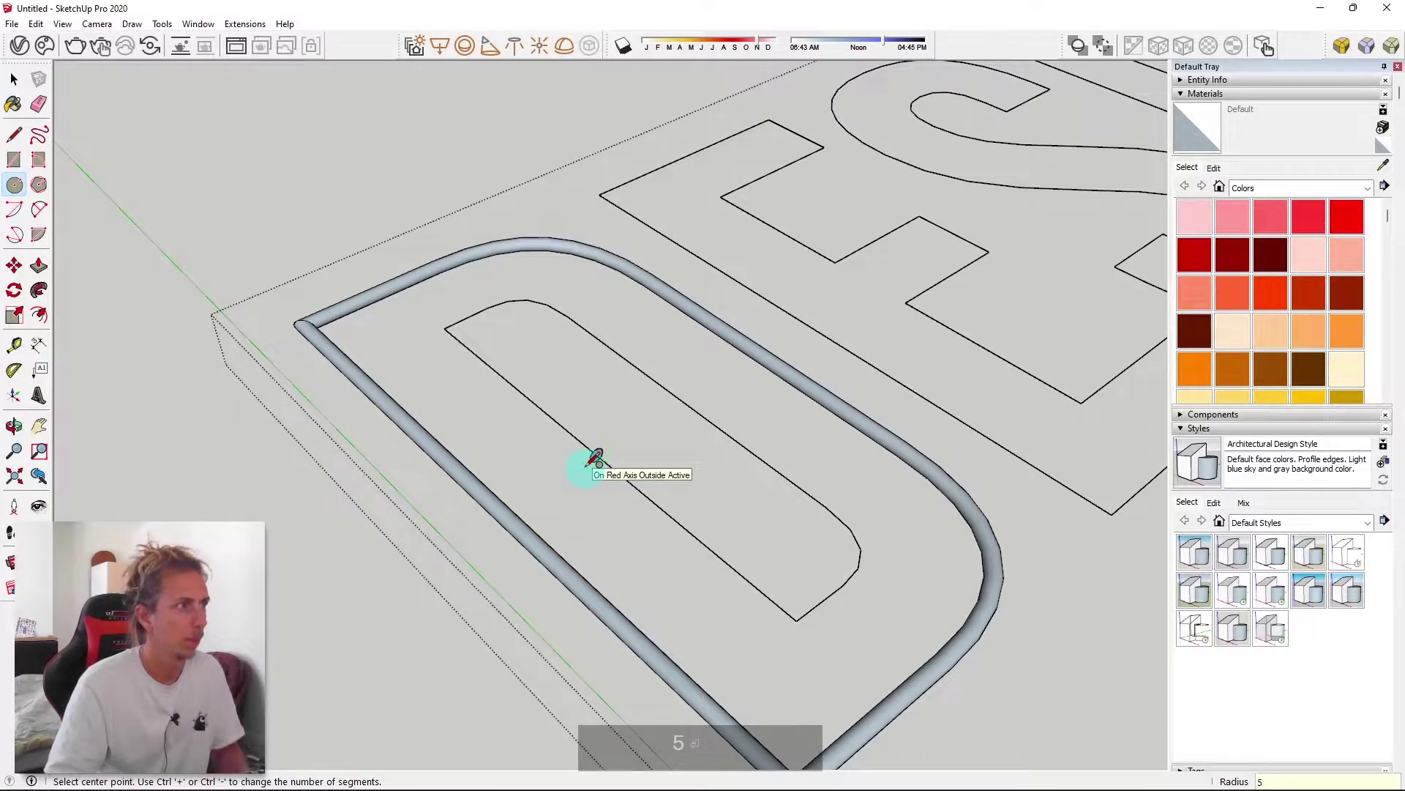
key(Return)
Sweep the circle along the whole inner outline of the letter D with Follow Me to form a tube
key(space)
click(703, 420)
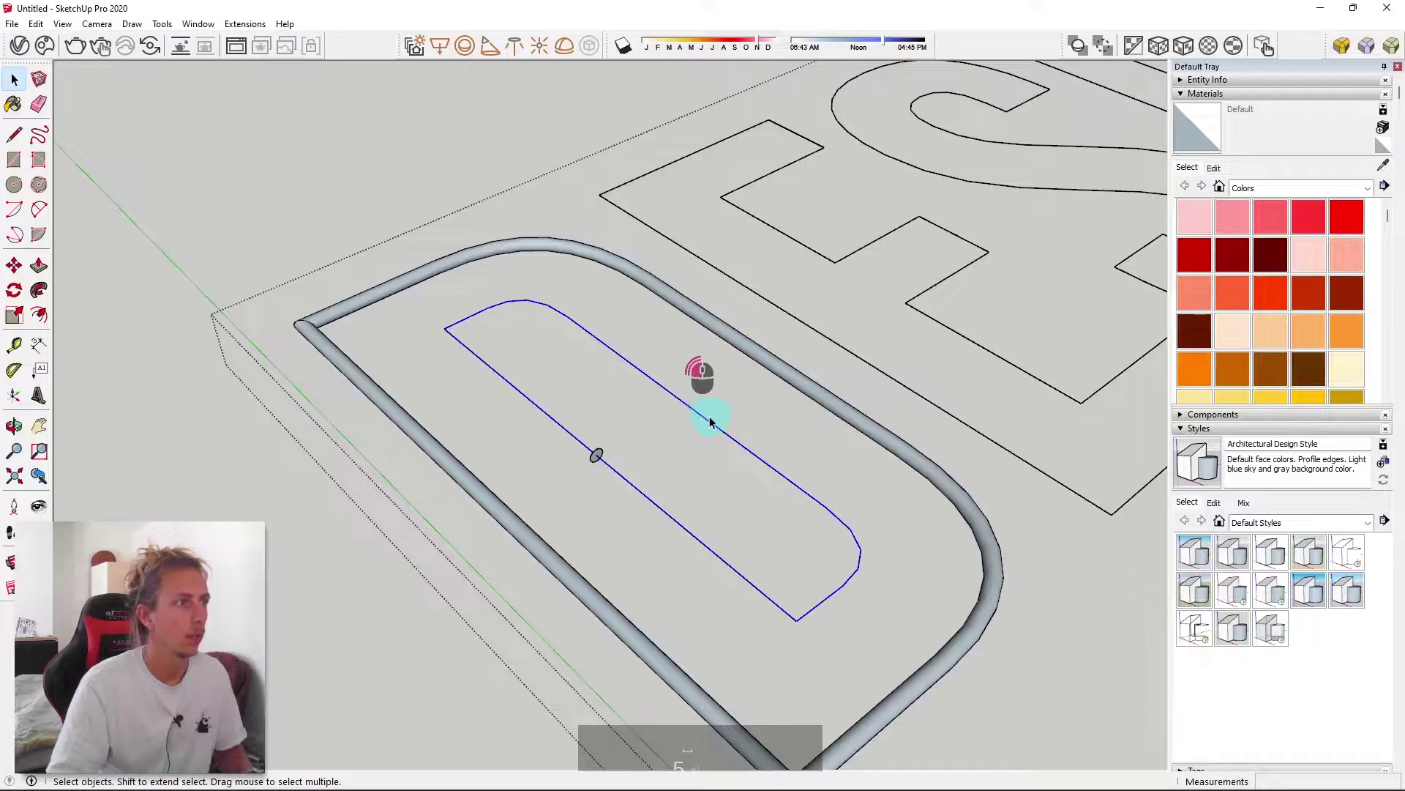
click(38, 291)
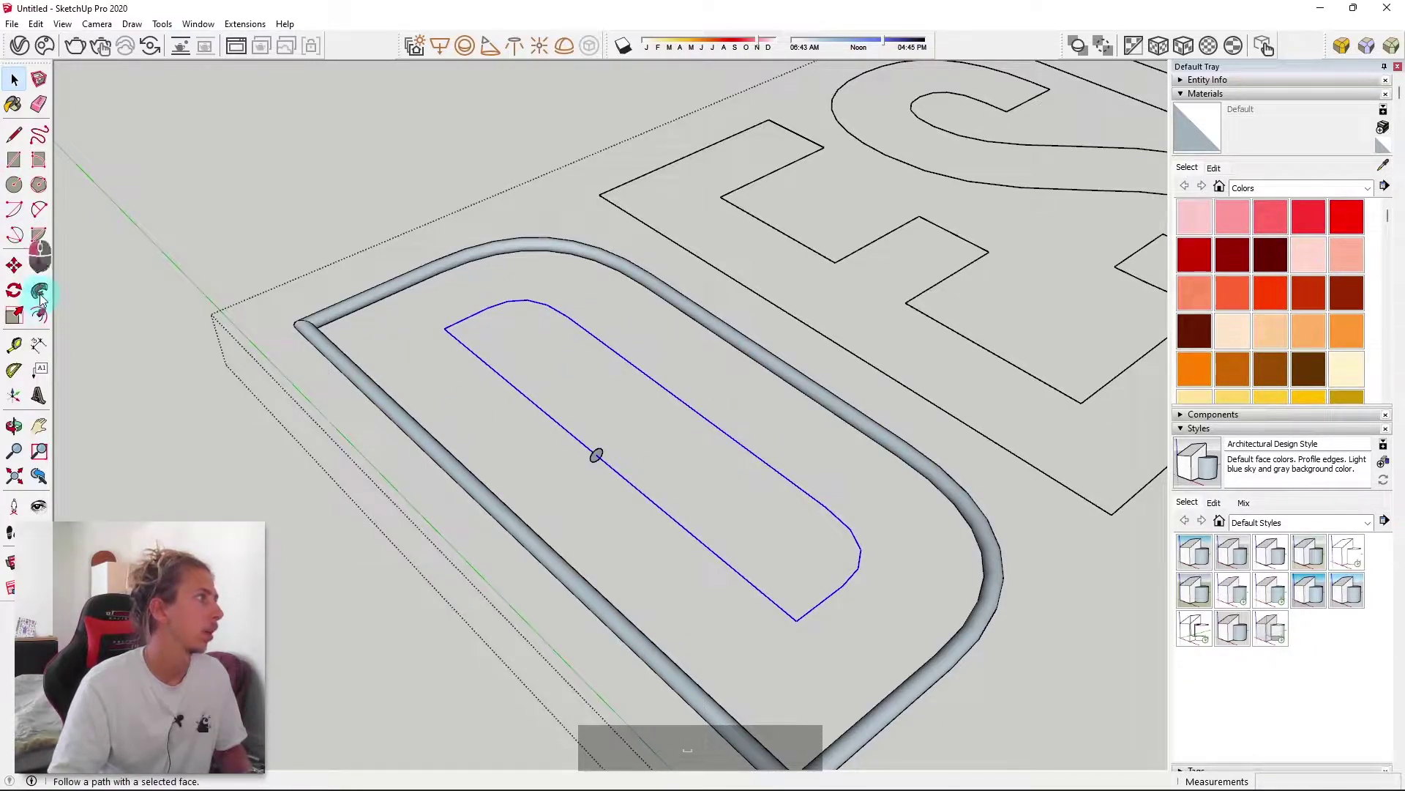
scroll(597, 454, down, 2)
scroll(597, 461, up, 5)
click(604, 477)
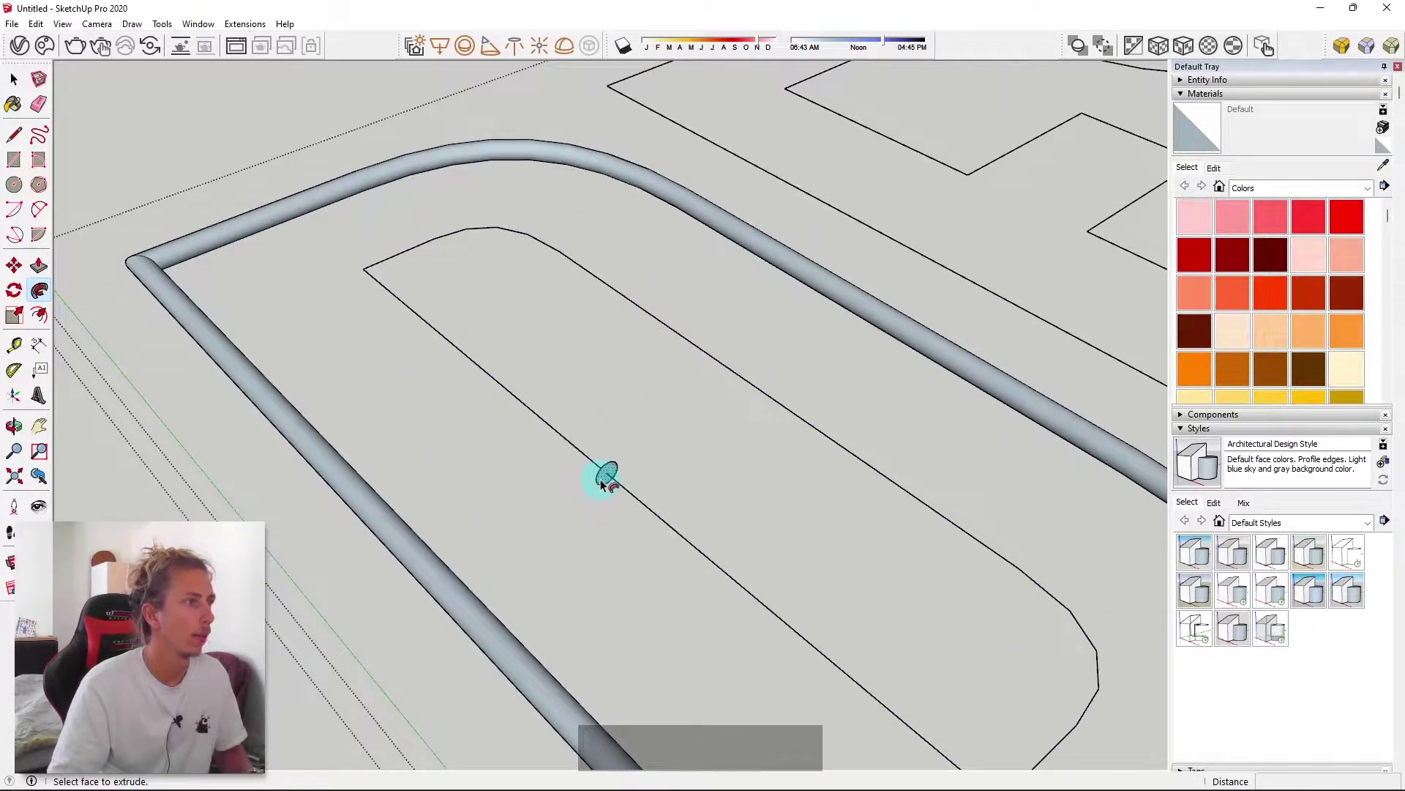
scroll(575, 436, down, 5)
scroll(490, 383, up, 3)
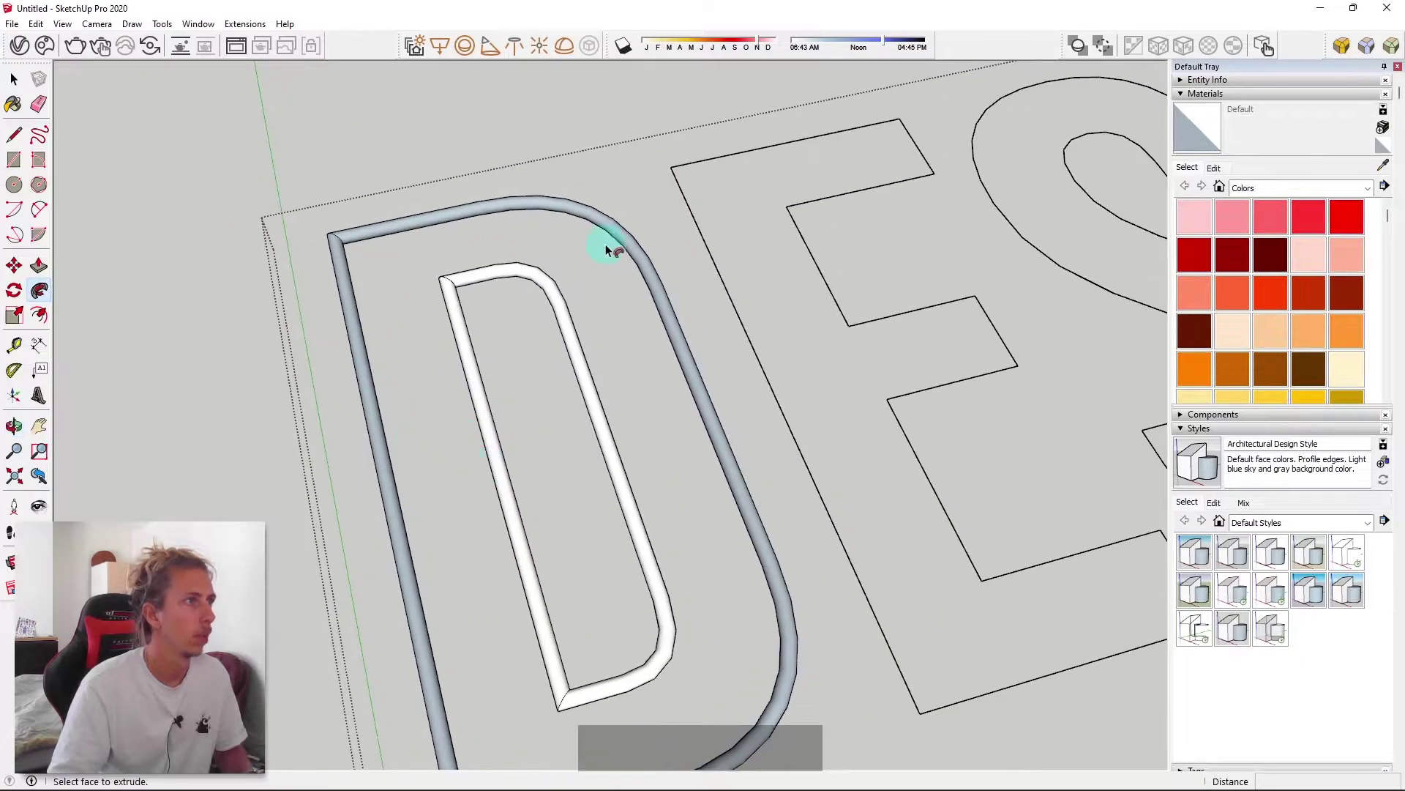
scroll(578, 322, down, 5)
key(space)
Inspect the tubes of all letters in DESIGNER and JAKE, including the sharp inner corners of the N
middle_drag(546, 266, 607, 436)
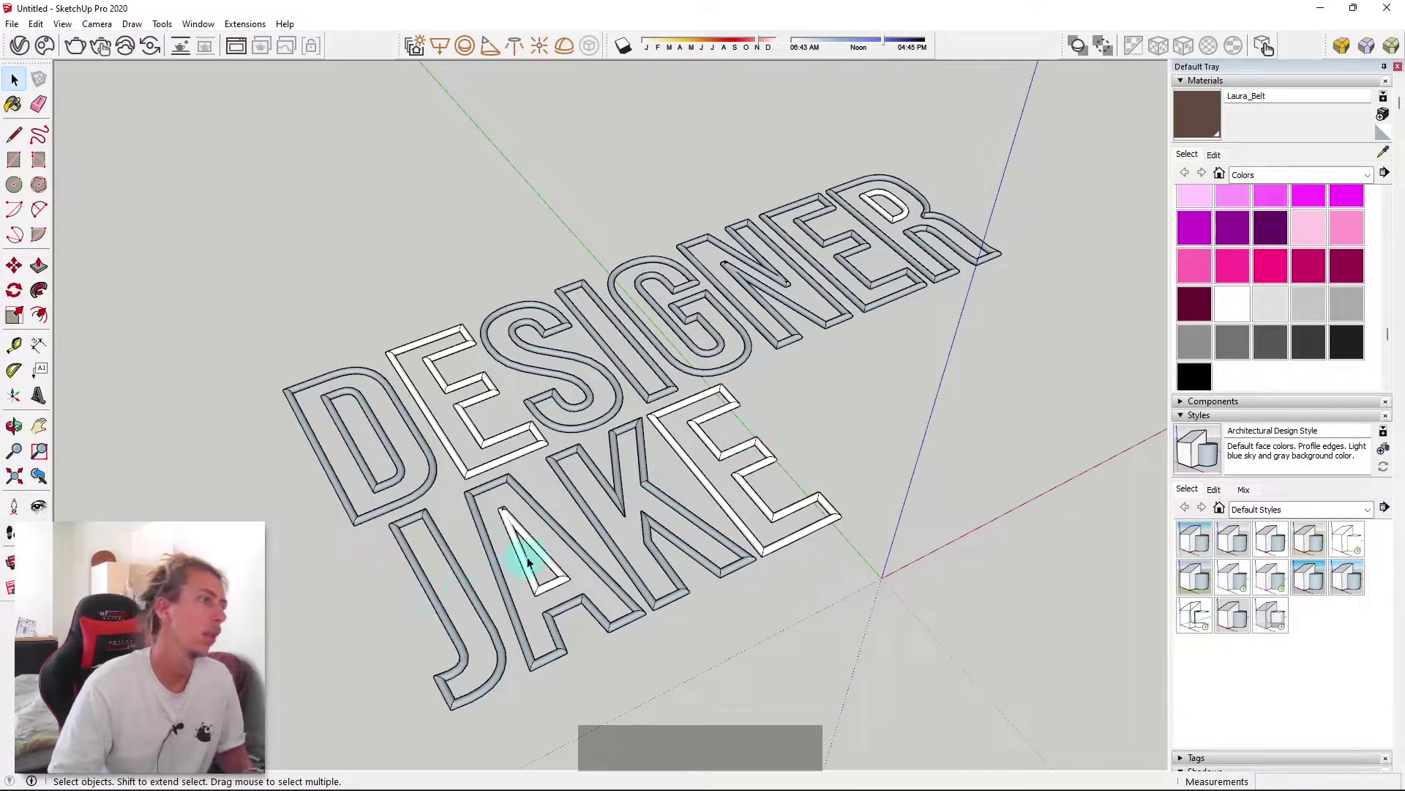
middle_drag(452, 267, 716, 249)
scroll(716, 249, up, 8)
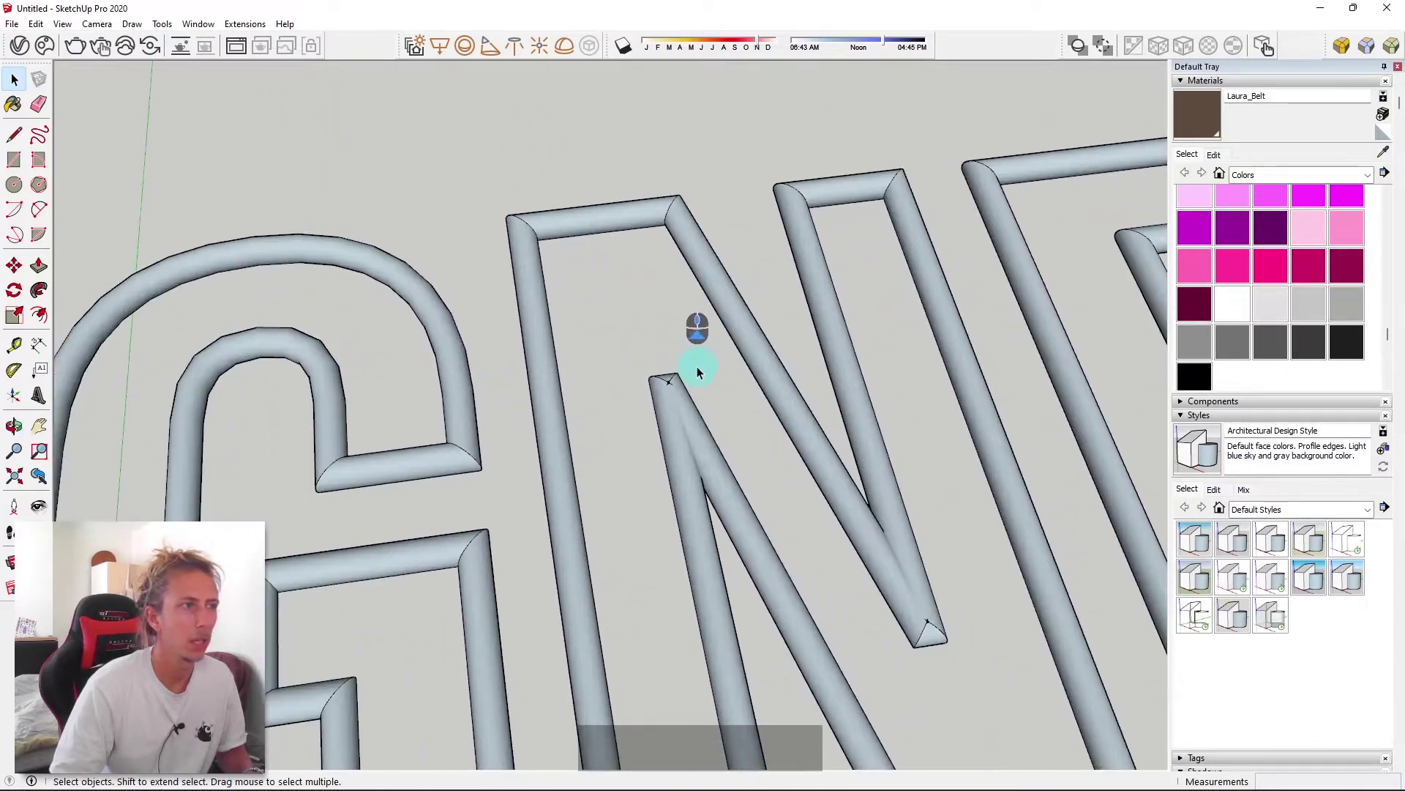
scroll(697, 366, up, 2)
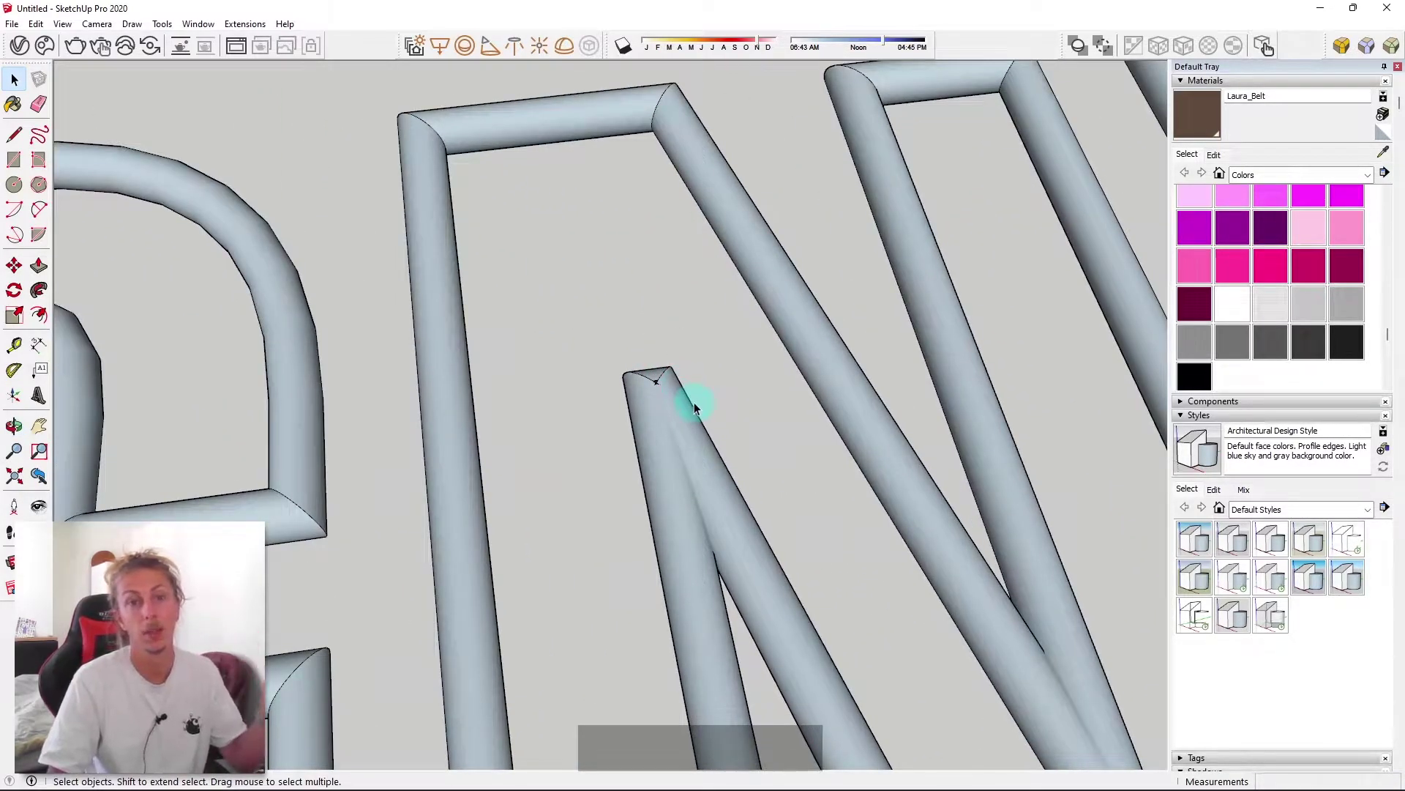
scroll(688, 398, down, 10)
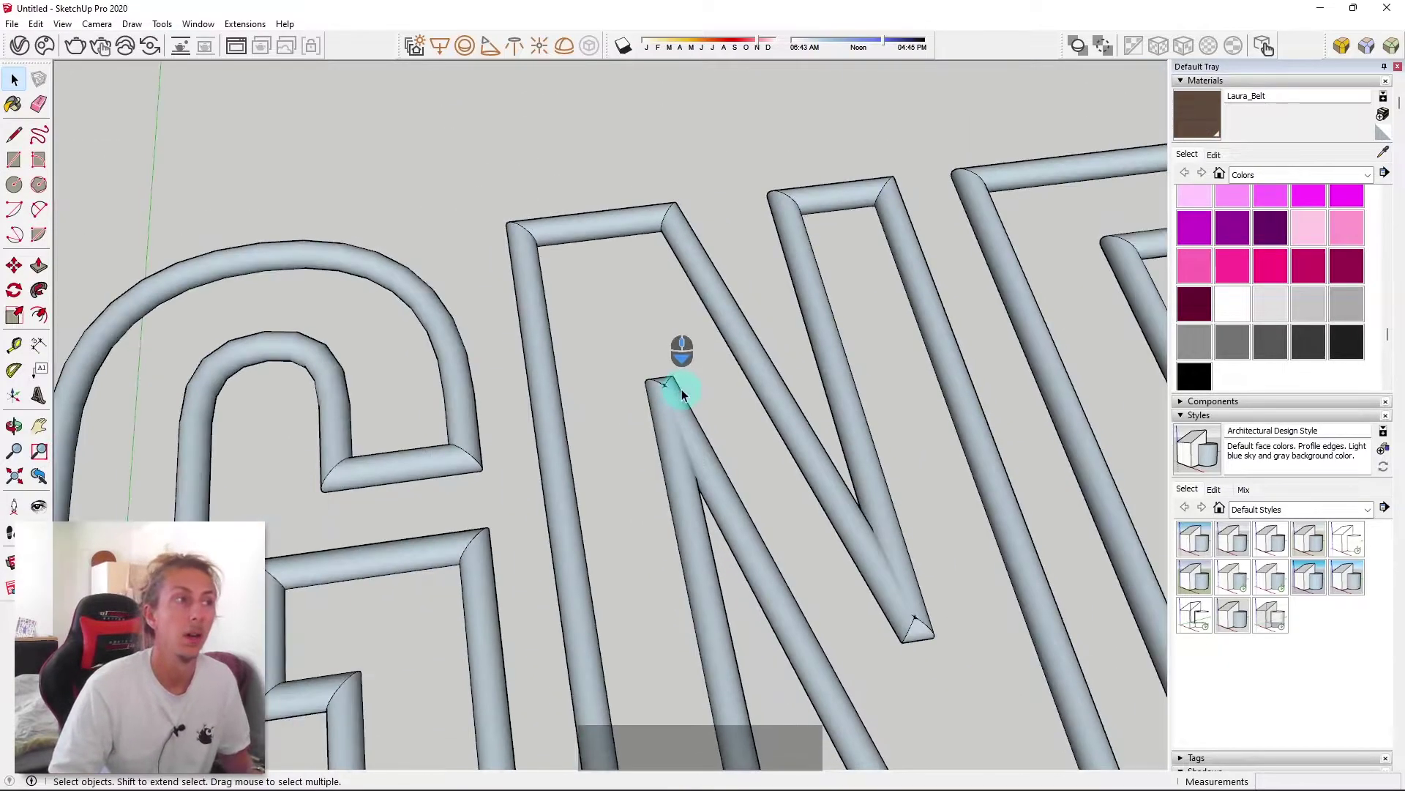
middle_drag(831, 417, 769, 433)
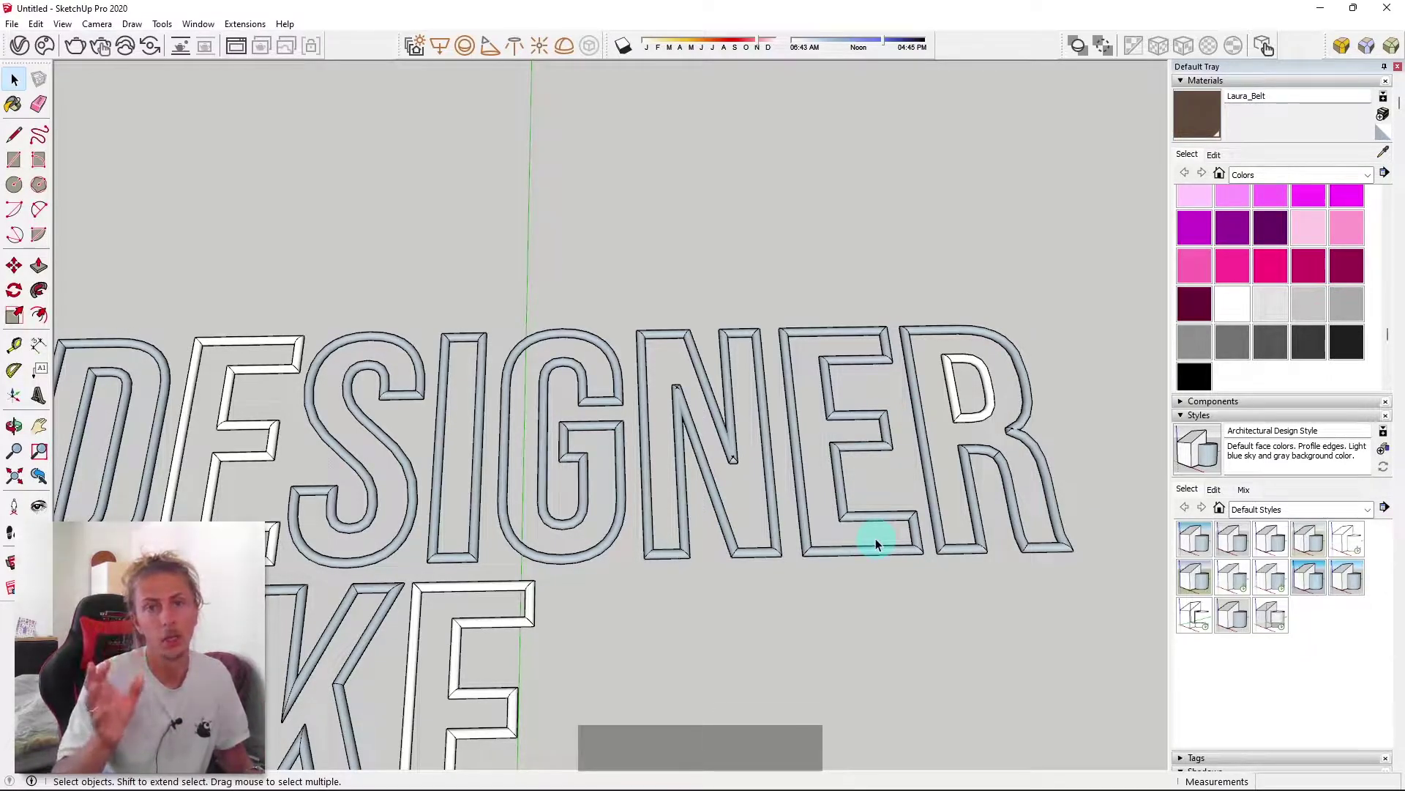
middle_drag(876, 538, 675, 583)
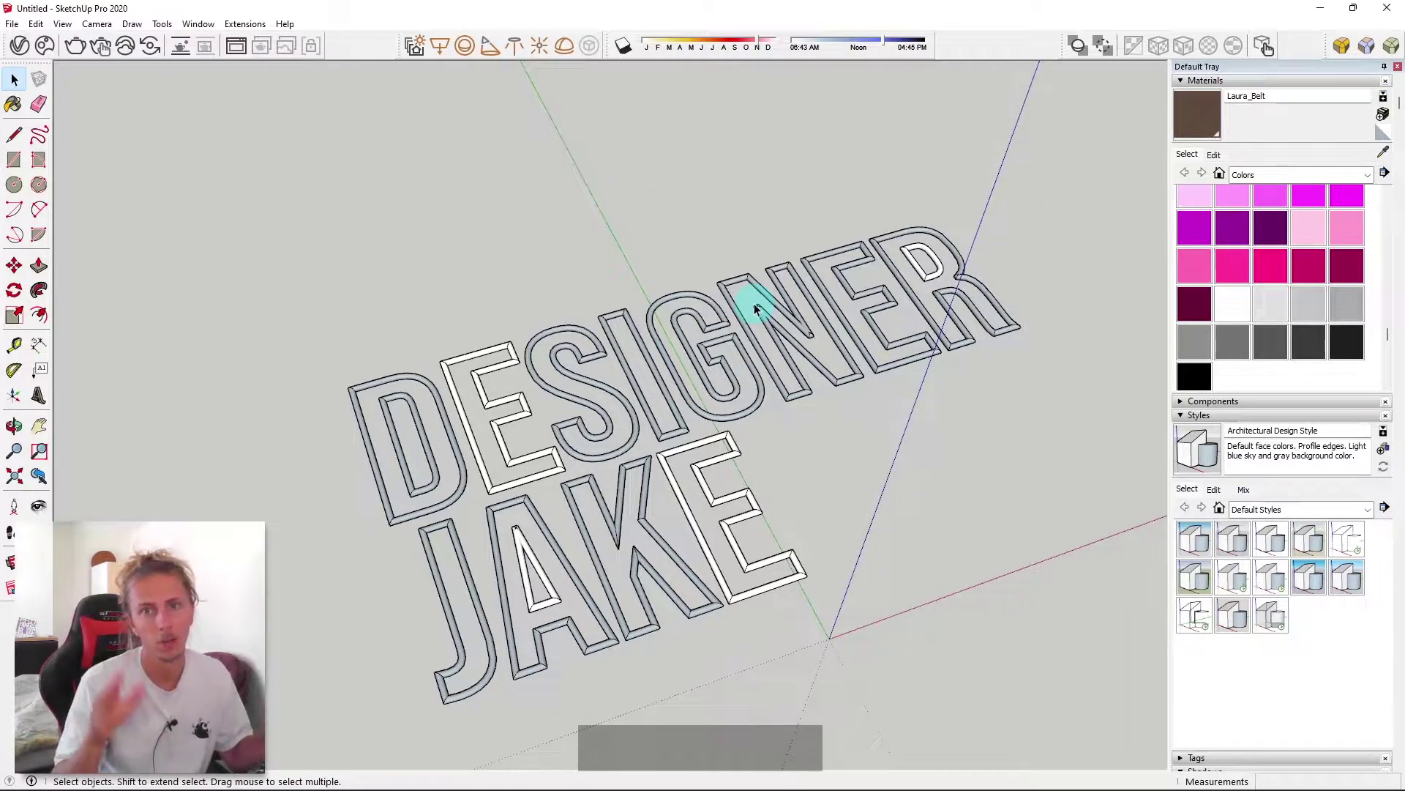
middle_drag(863, 524, 835, 562)
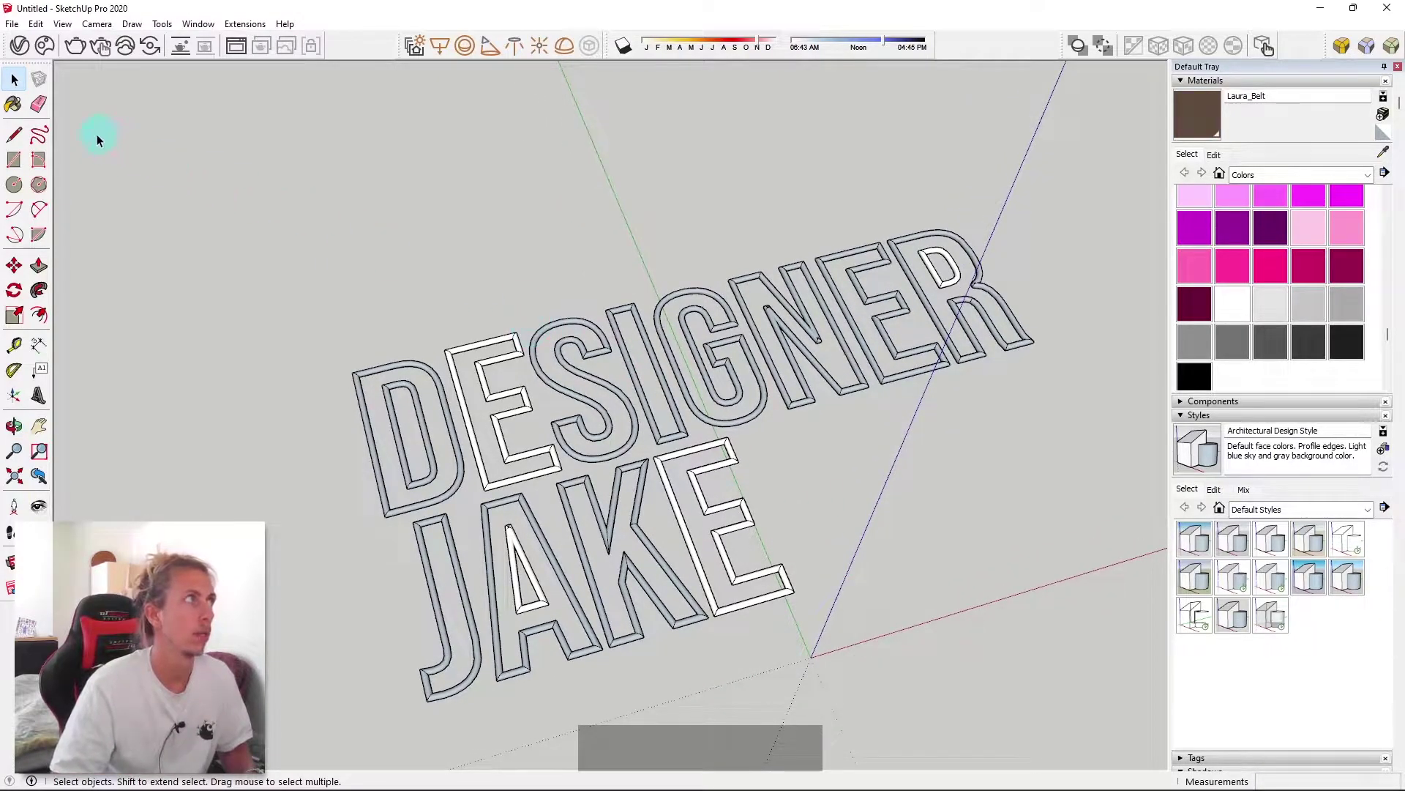
Open the V-Ray Asset Editor and create a new Emissive material
click(19, 46)
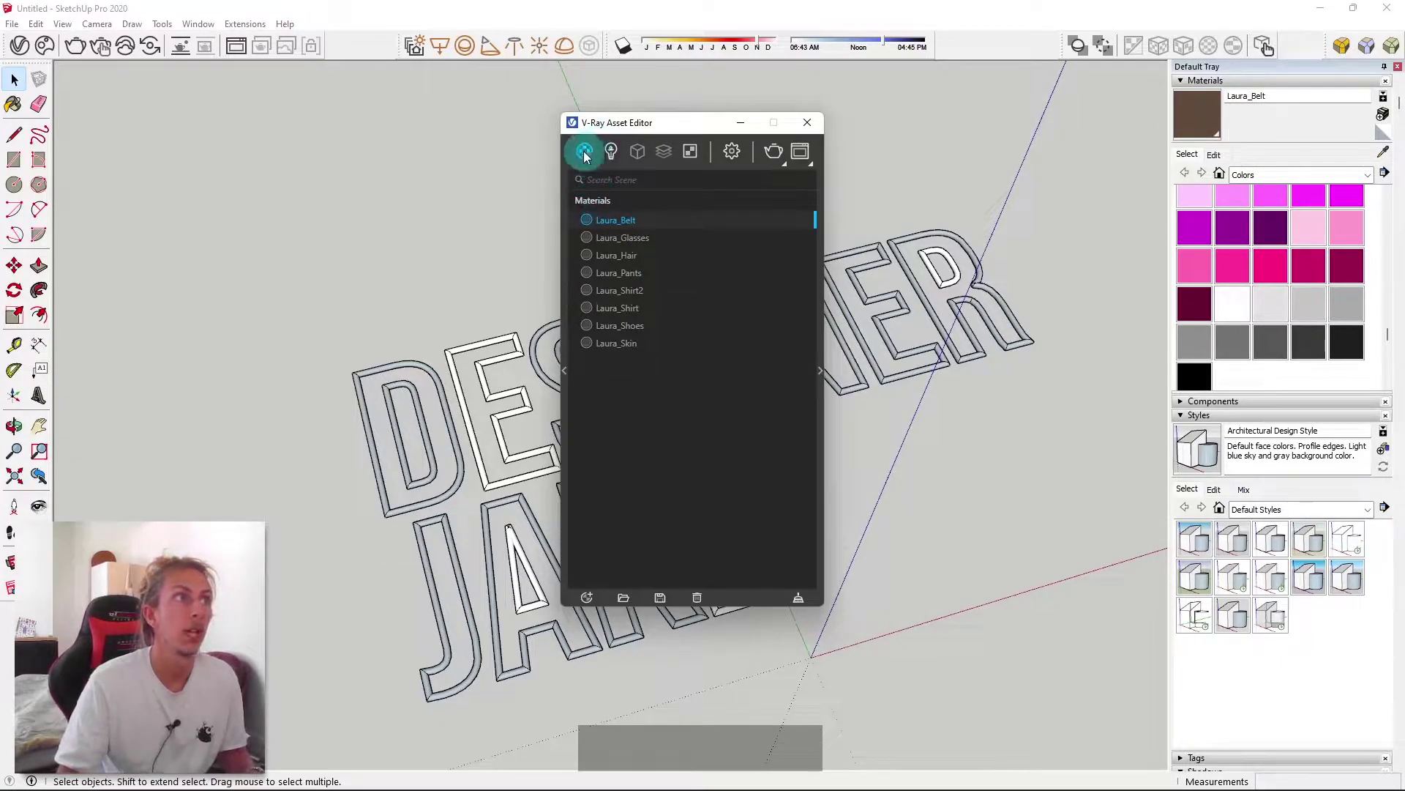
click(661, 546)
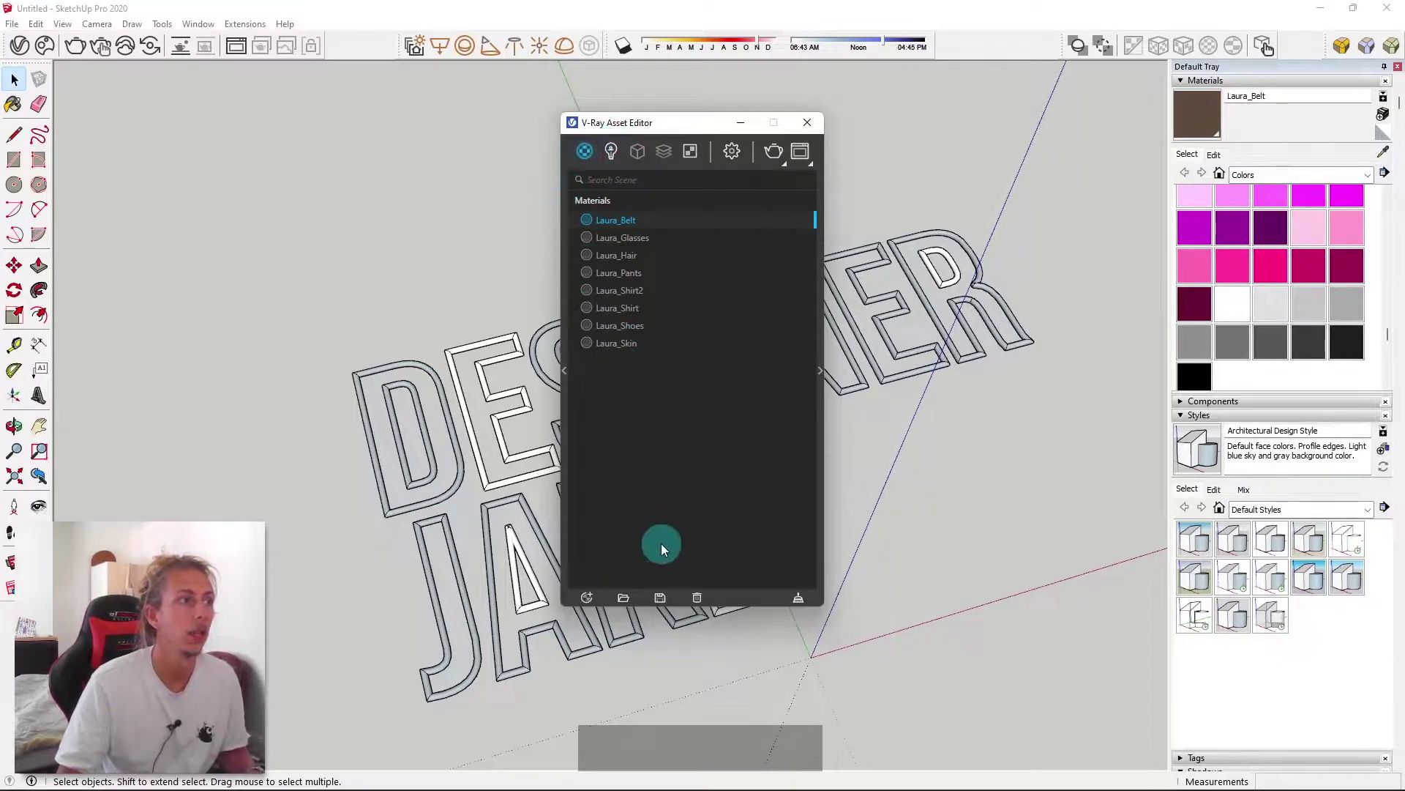
click(644, 440)
click(586, 599)
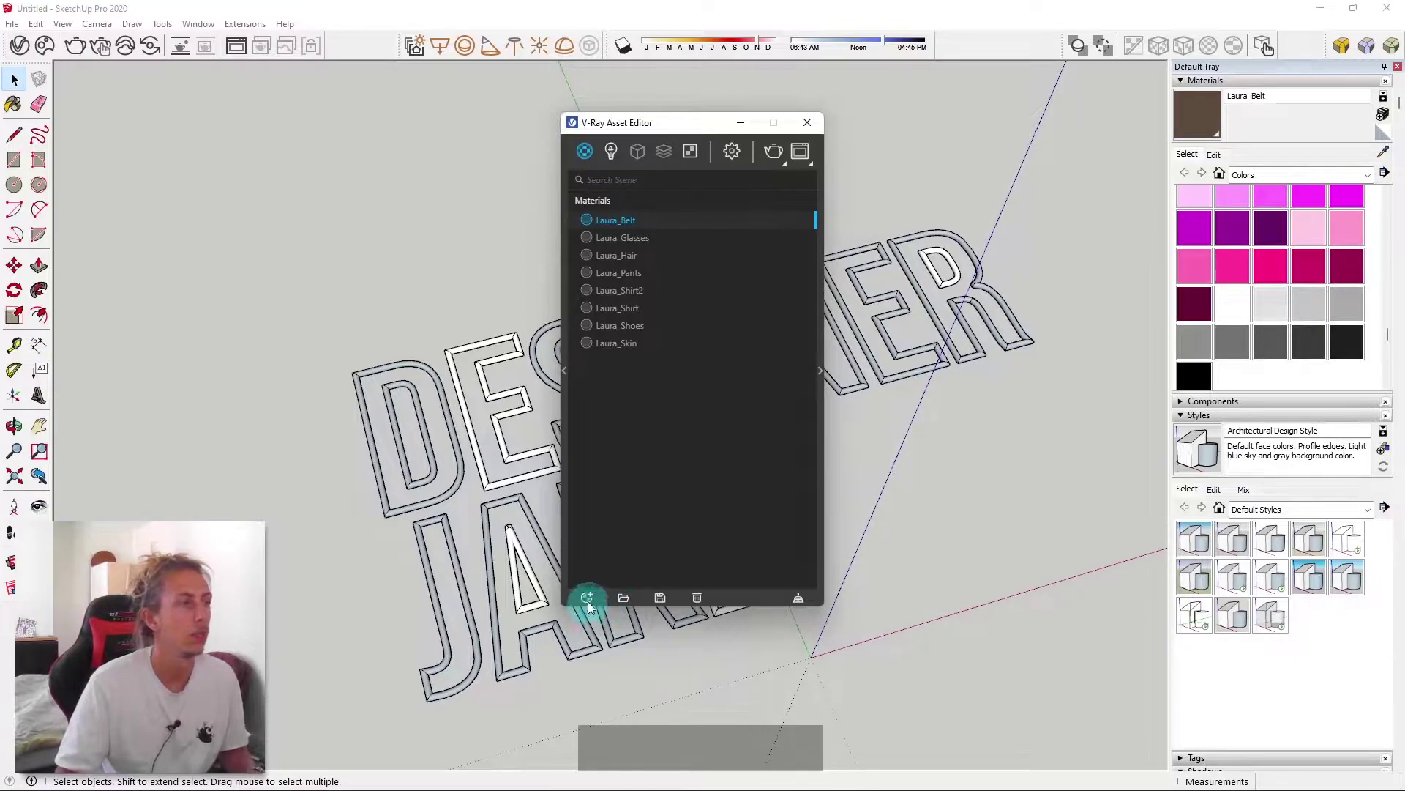
click(586, 597)
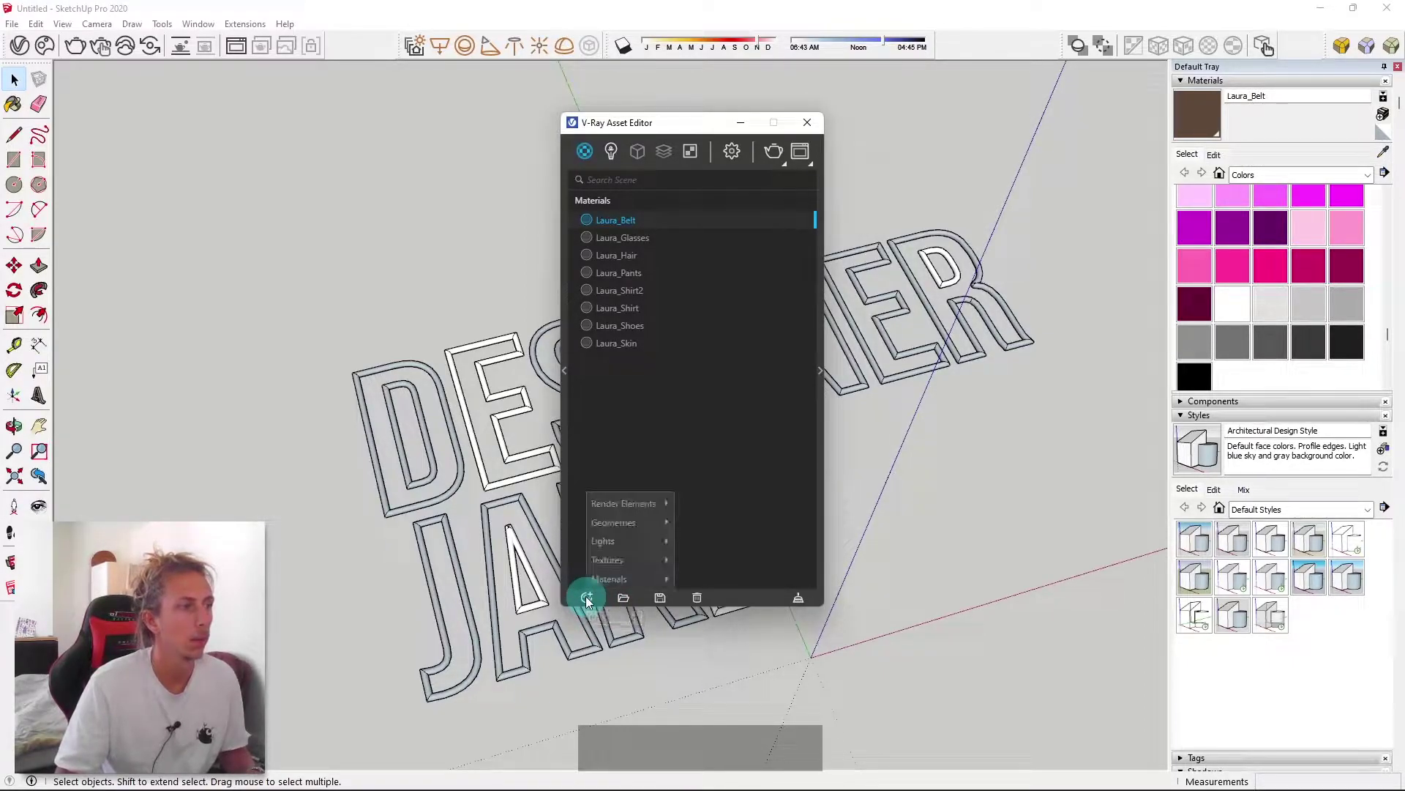
mouse_move(609, 579)
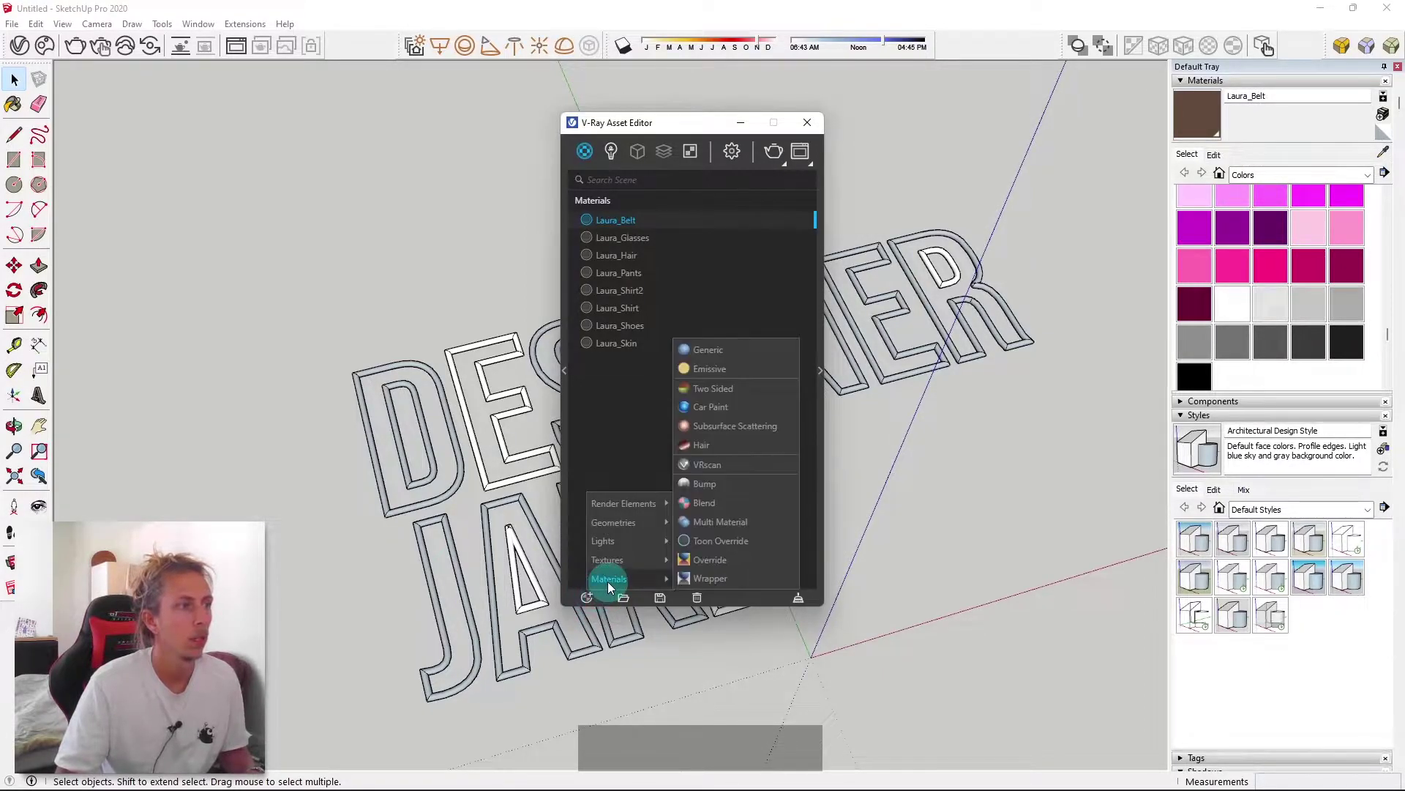
click(709, 369)
click(691, 470)
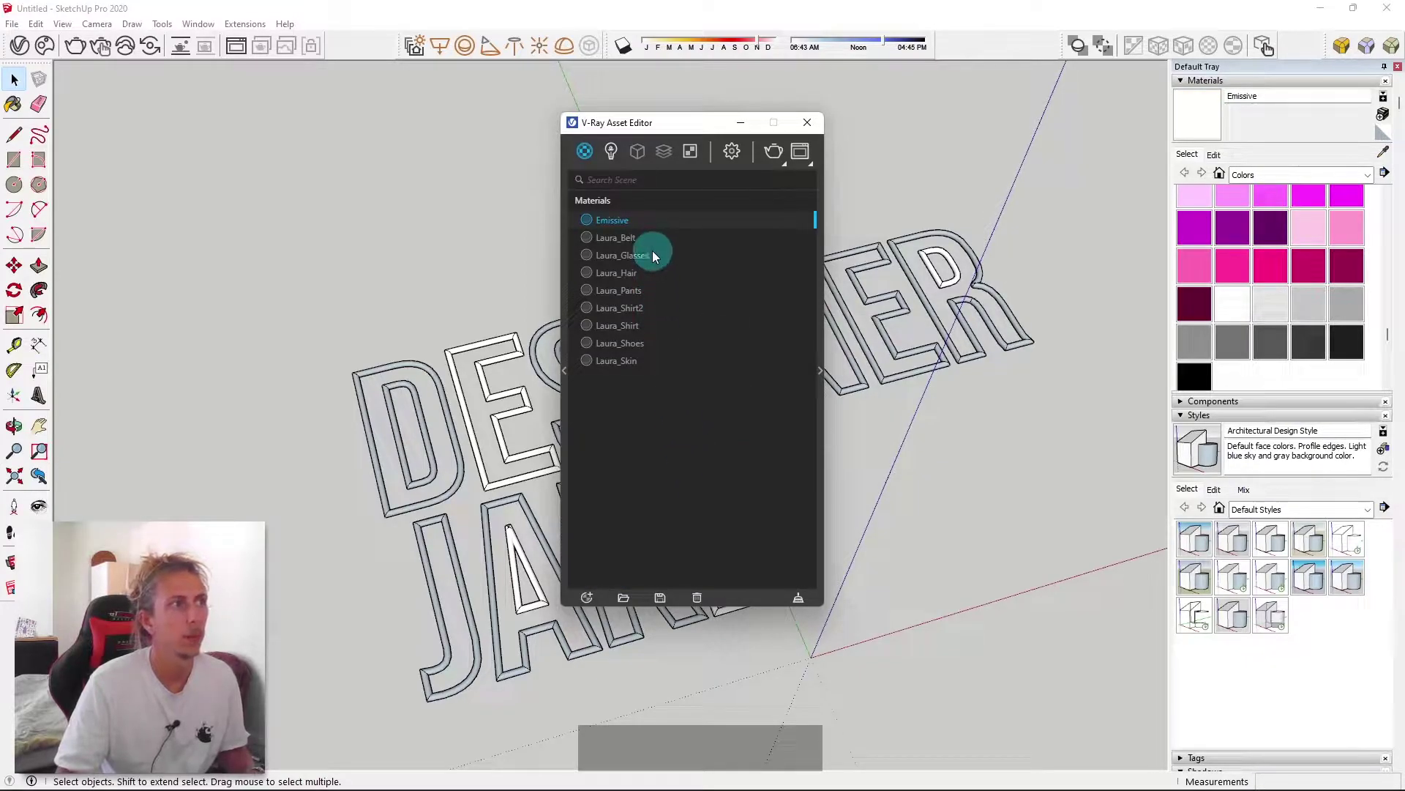
Expand the Emissive material's preview and settings, and move the V-Ray Asset Editor aside to uncover part of the text
click(820, 369)
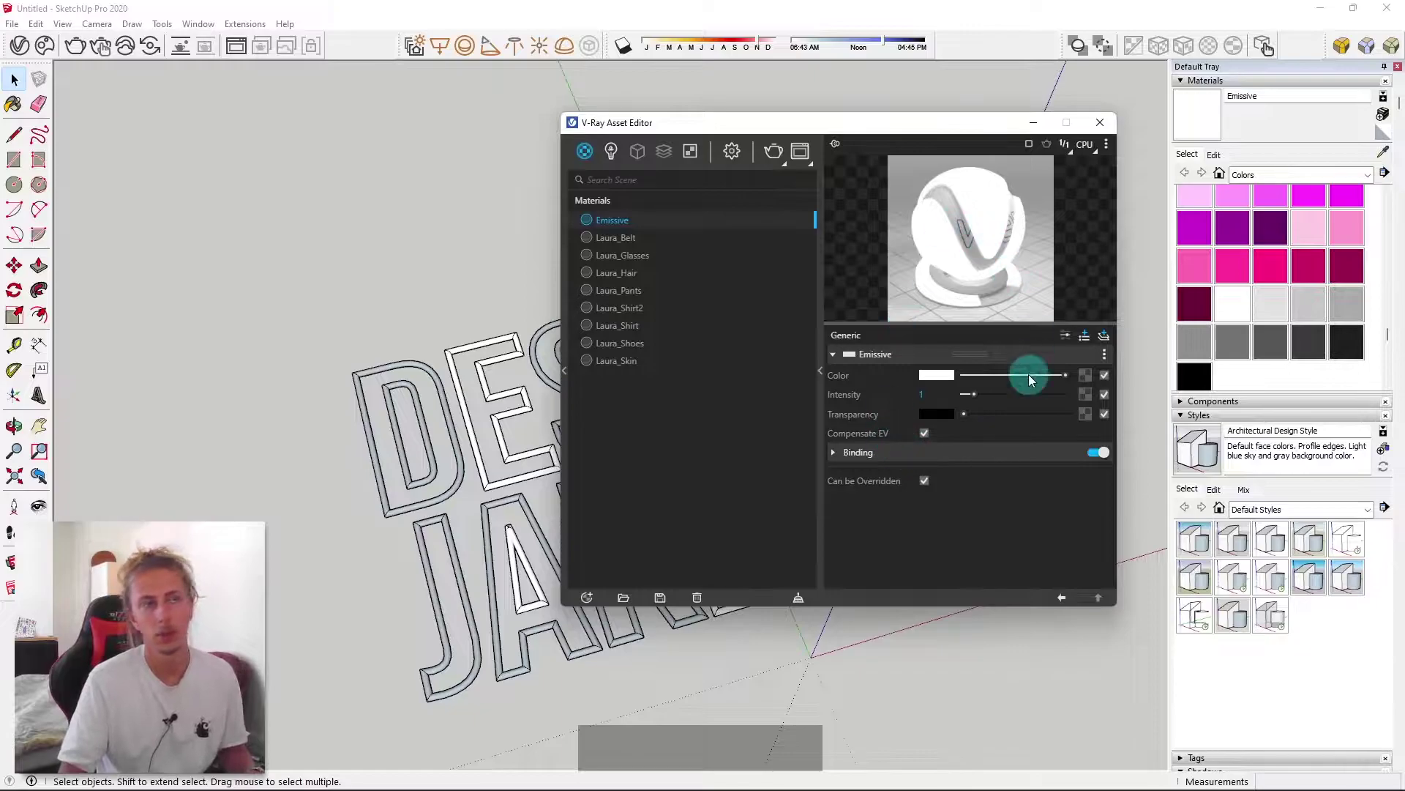
click(916, 160)
drag(917, 129, 511, 145)
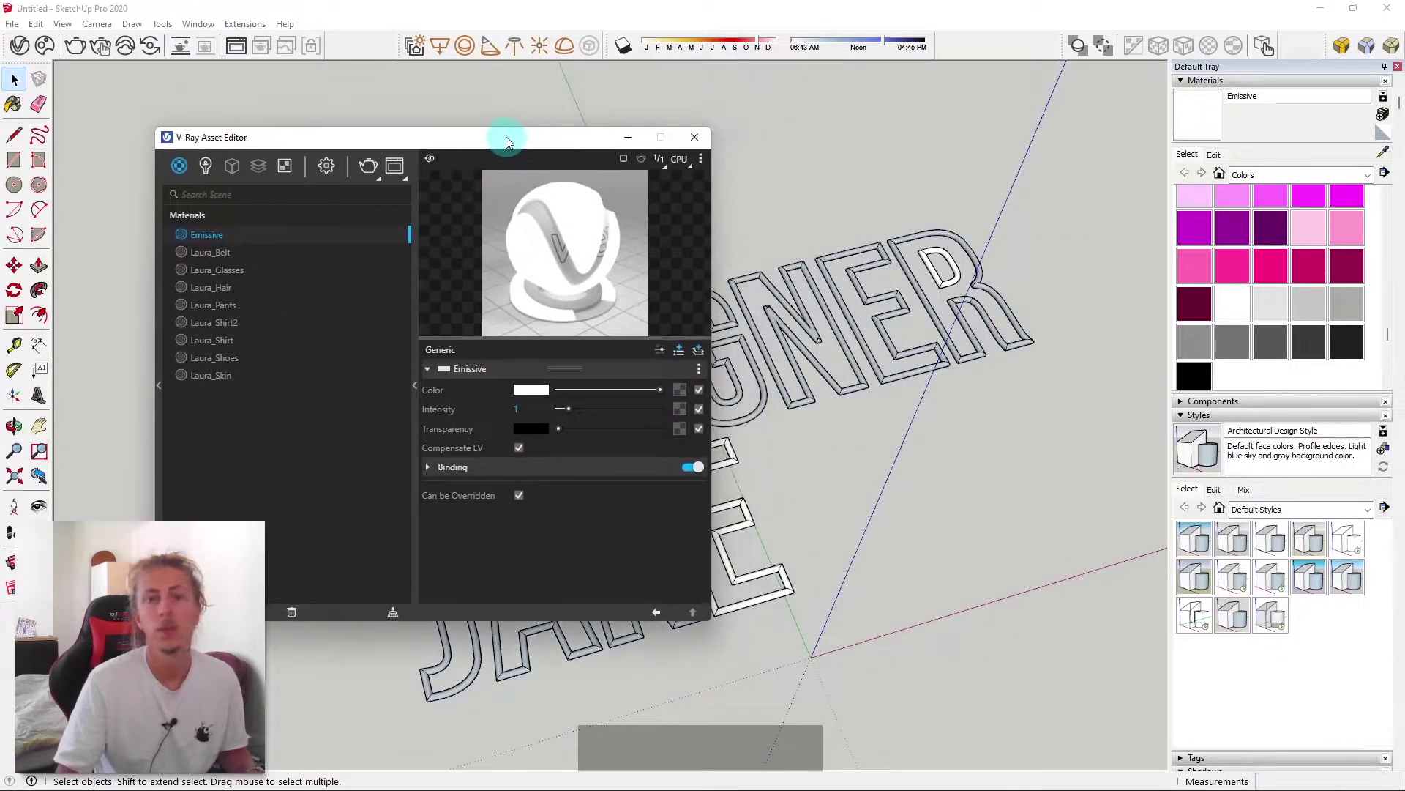
click(612, 227)
click(585, 397)
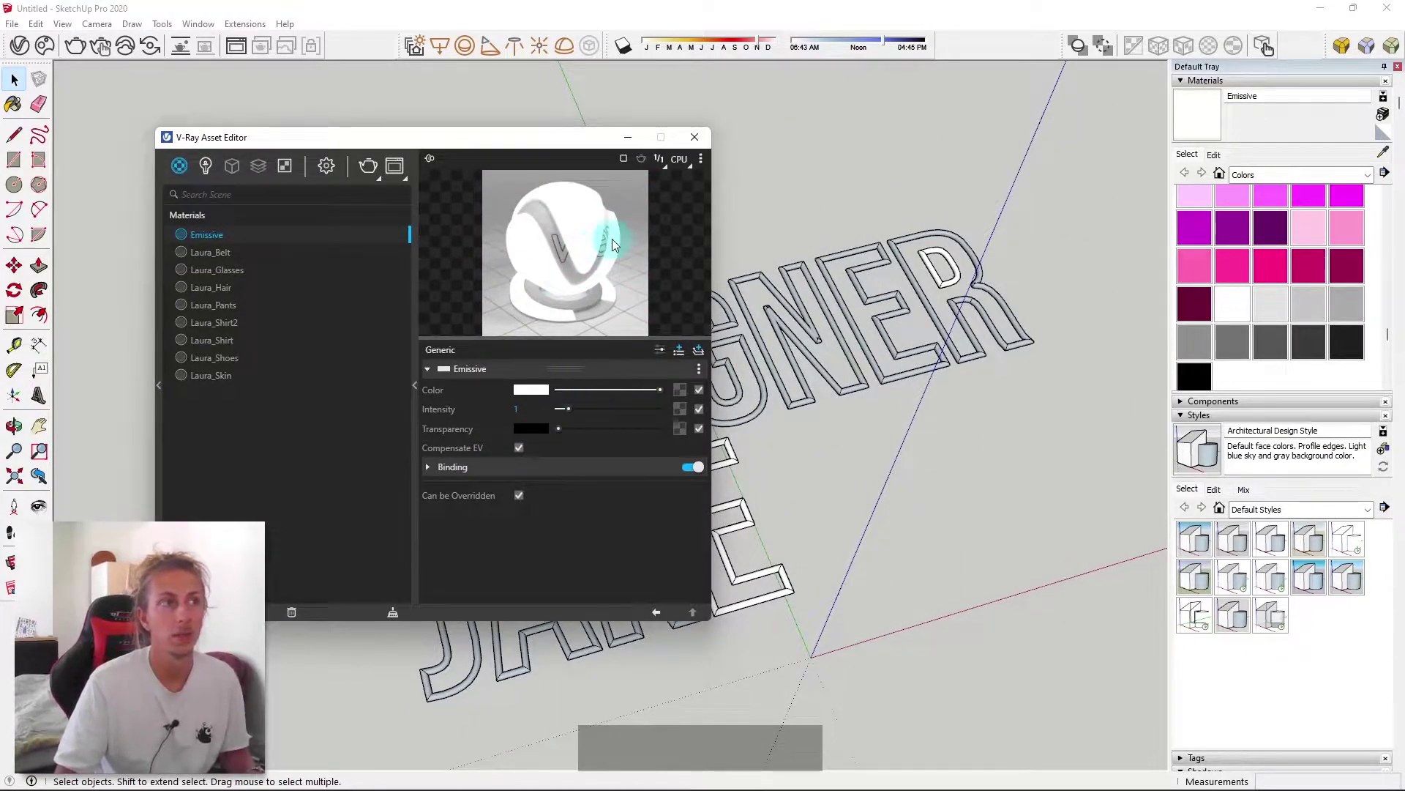
click(393, 278)
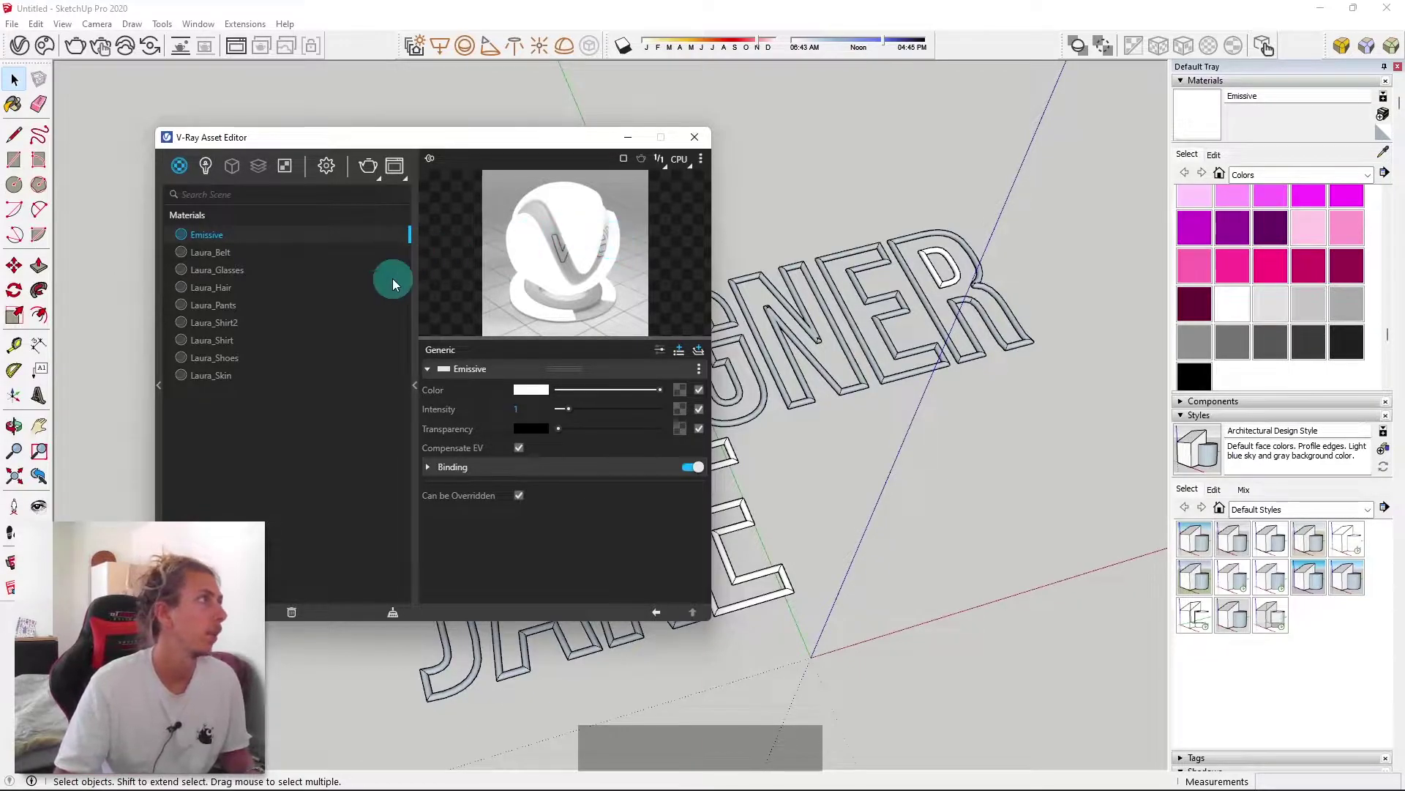
click(1035, 132)
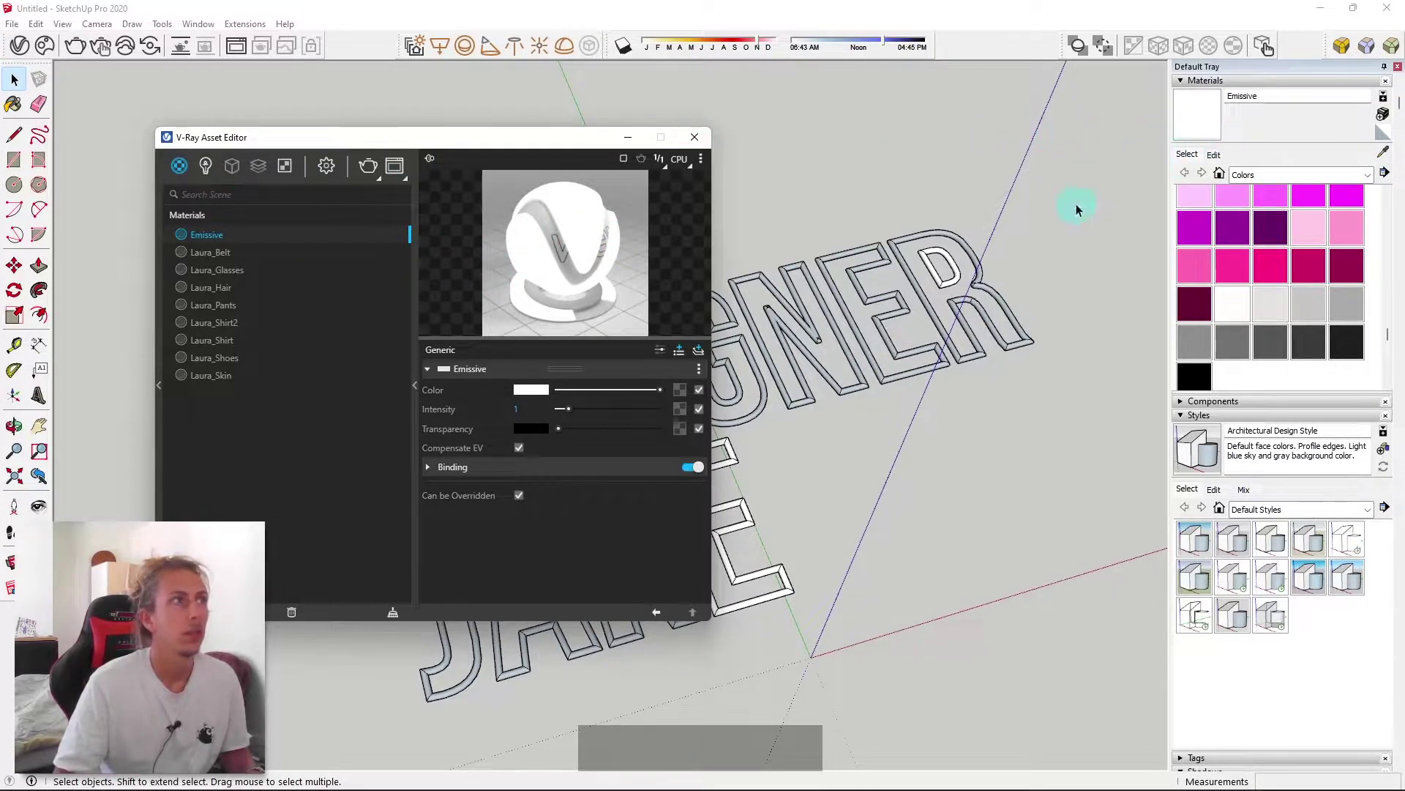
Set the Emissive material's color to bright light blue, about R 0.056, G 0.747, B 0.964
click(544, 393)
click(553, 375)
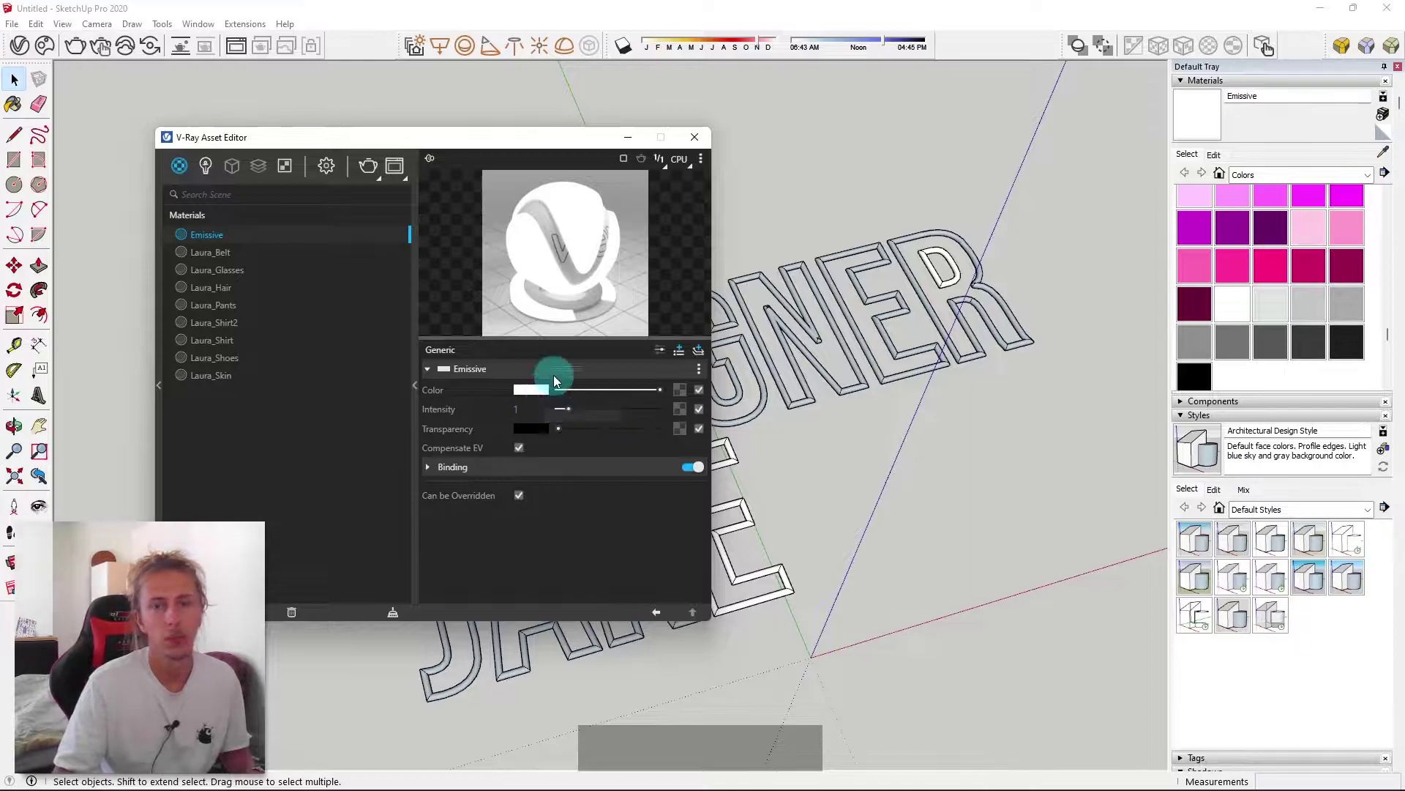
click(536, 391)
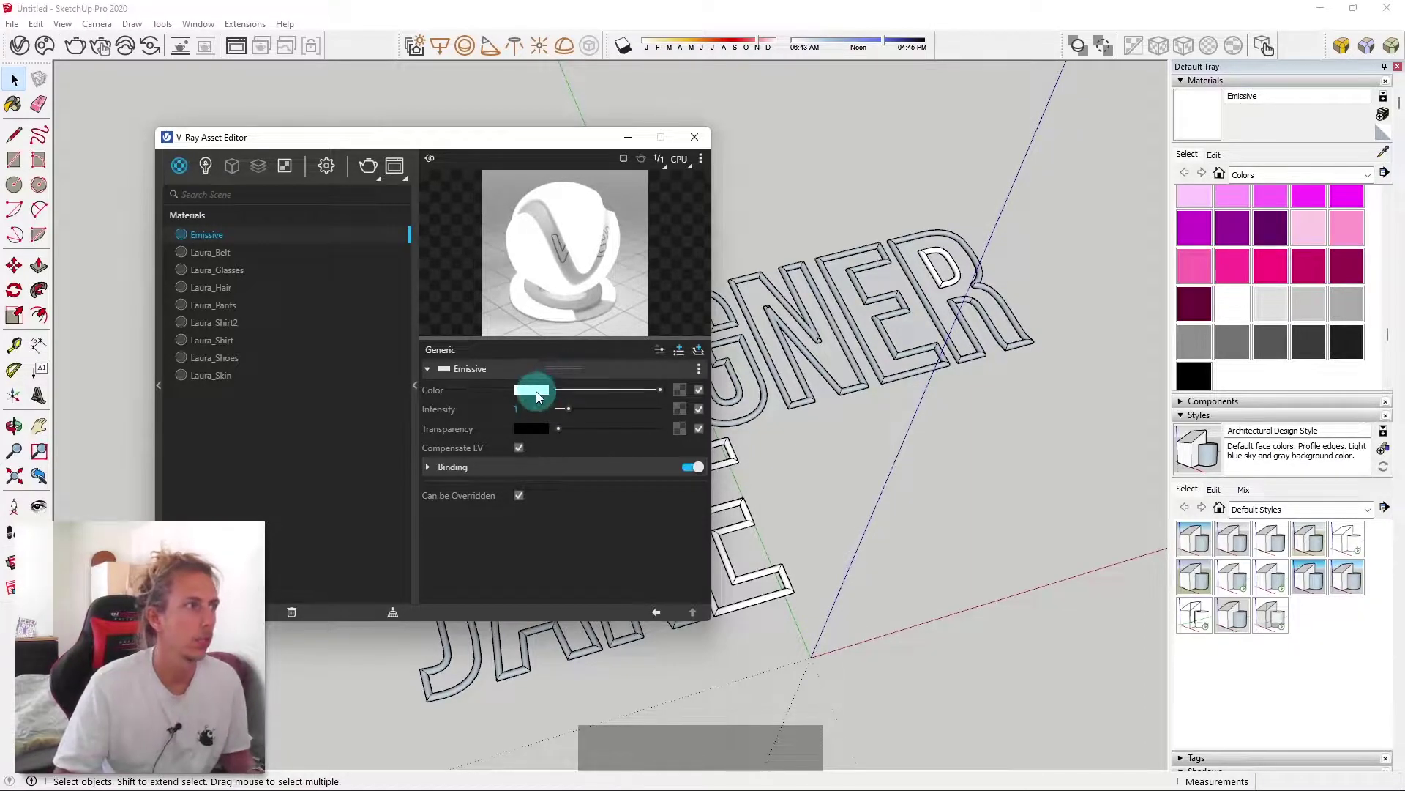
click(623, 318)
click(674, 391)
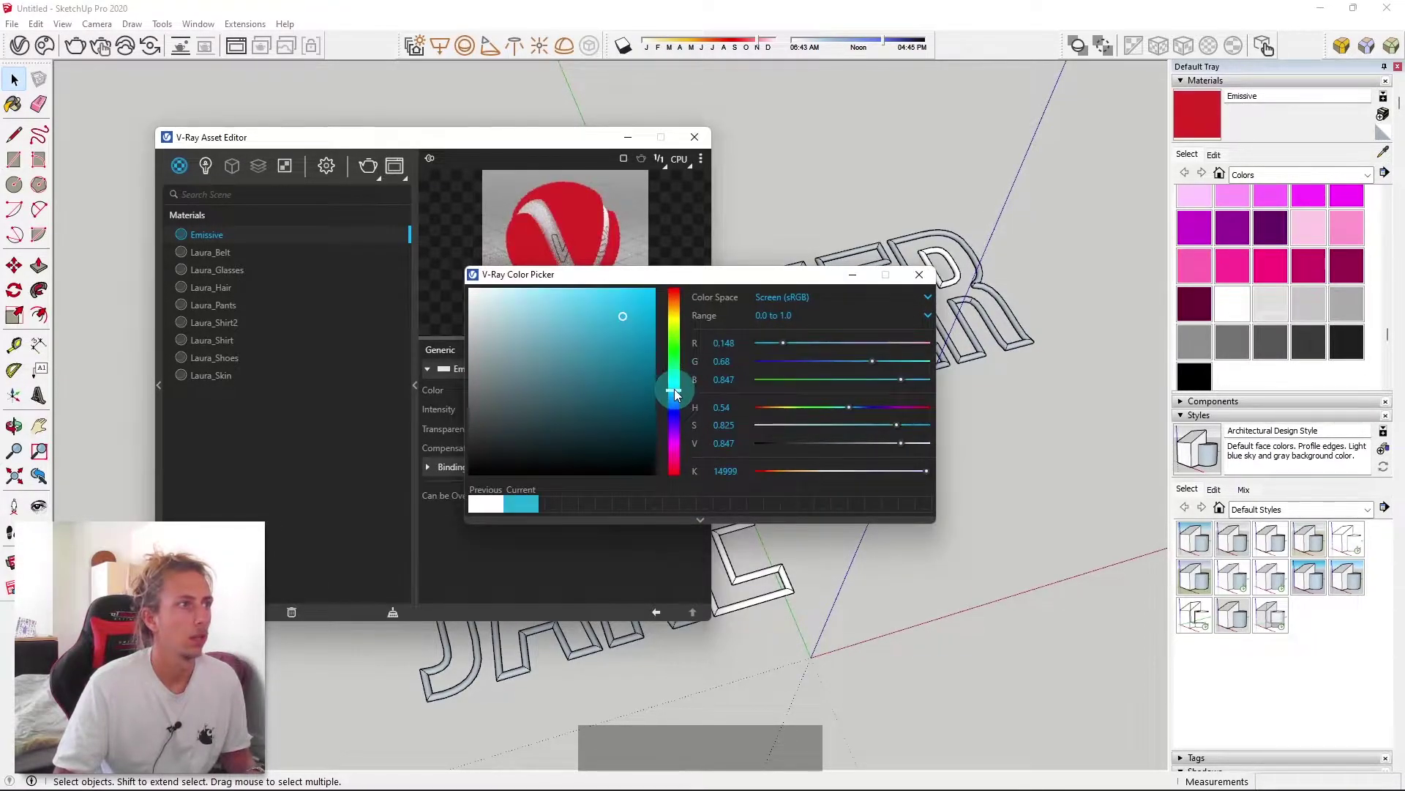
click(645, 295)
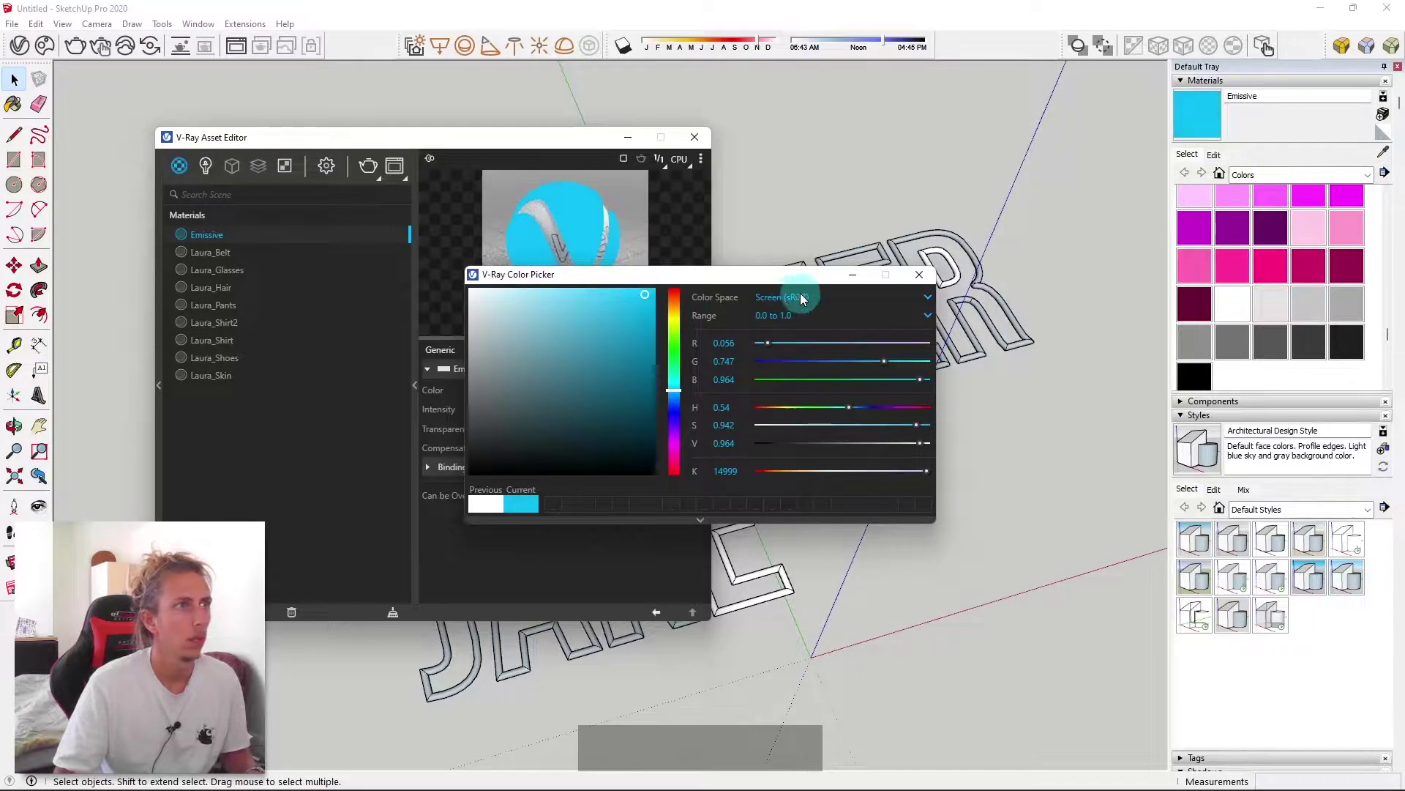
click(918, 275)
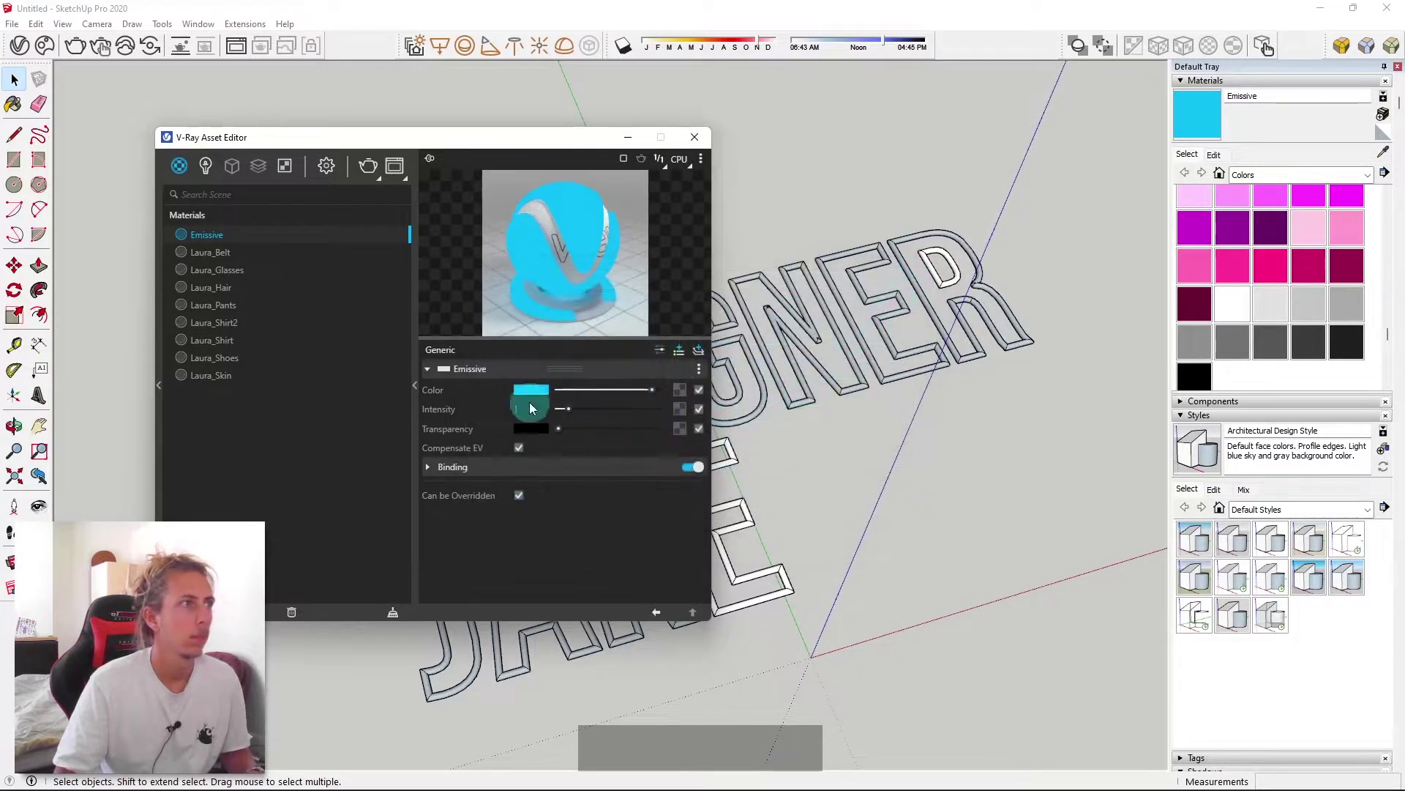
Paint the whole DESIGNER JAKE text with the Emissive material and select it, moving the V-Ray Asset Editor out of the way
click(1208, 131)
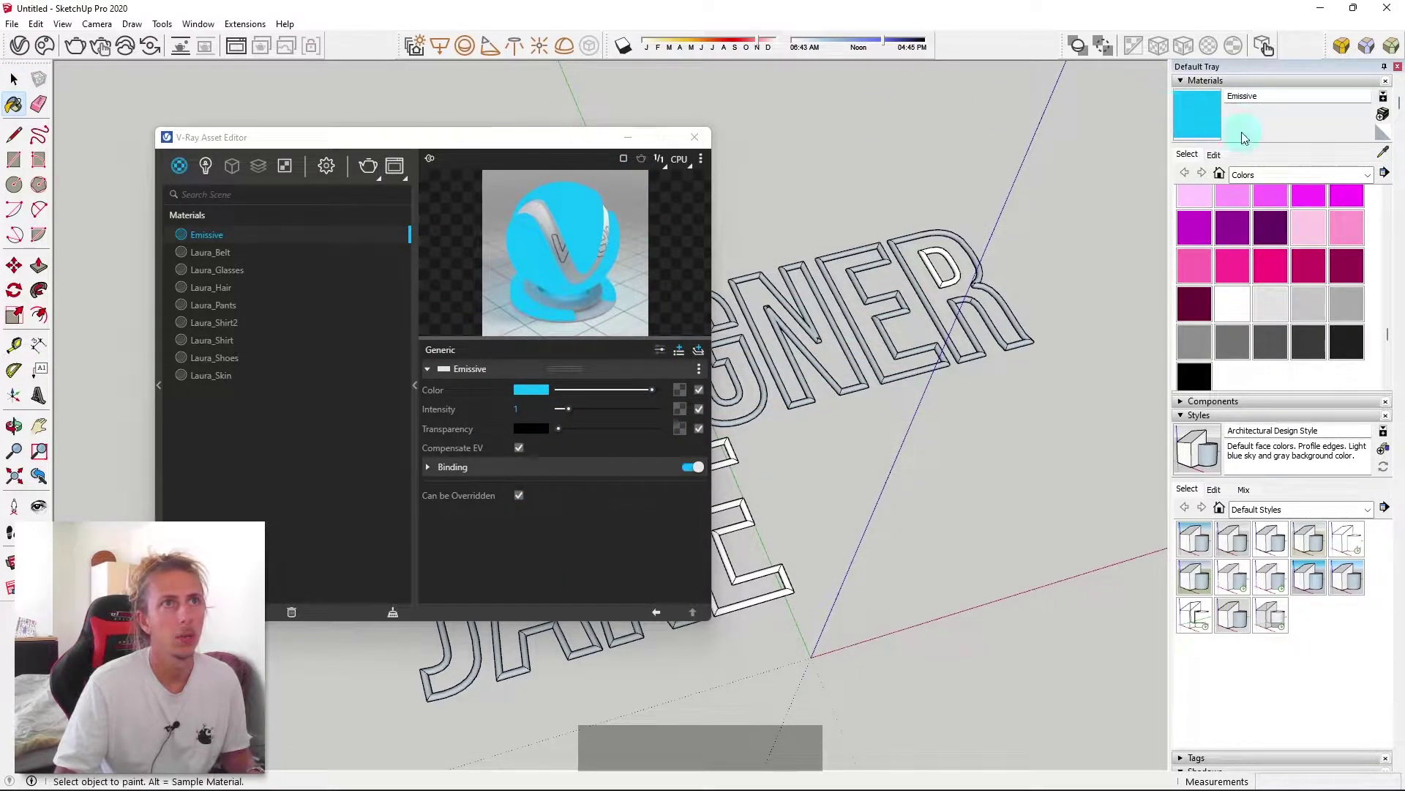
click(908, 300)
middle_drag(884, 383, 827, 384)
drag(526, 145, 172, 93)
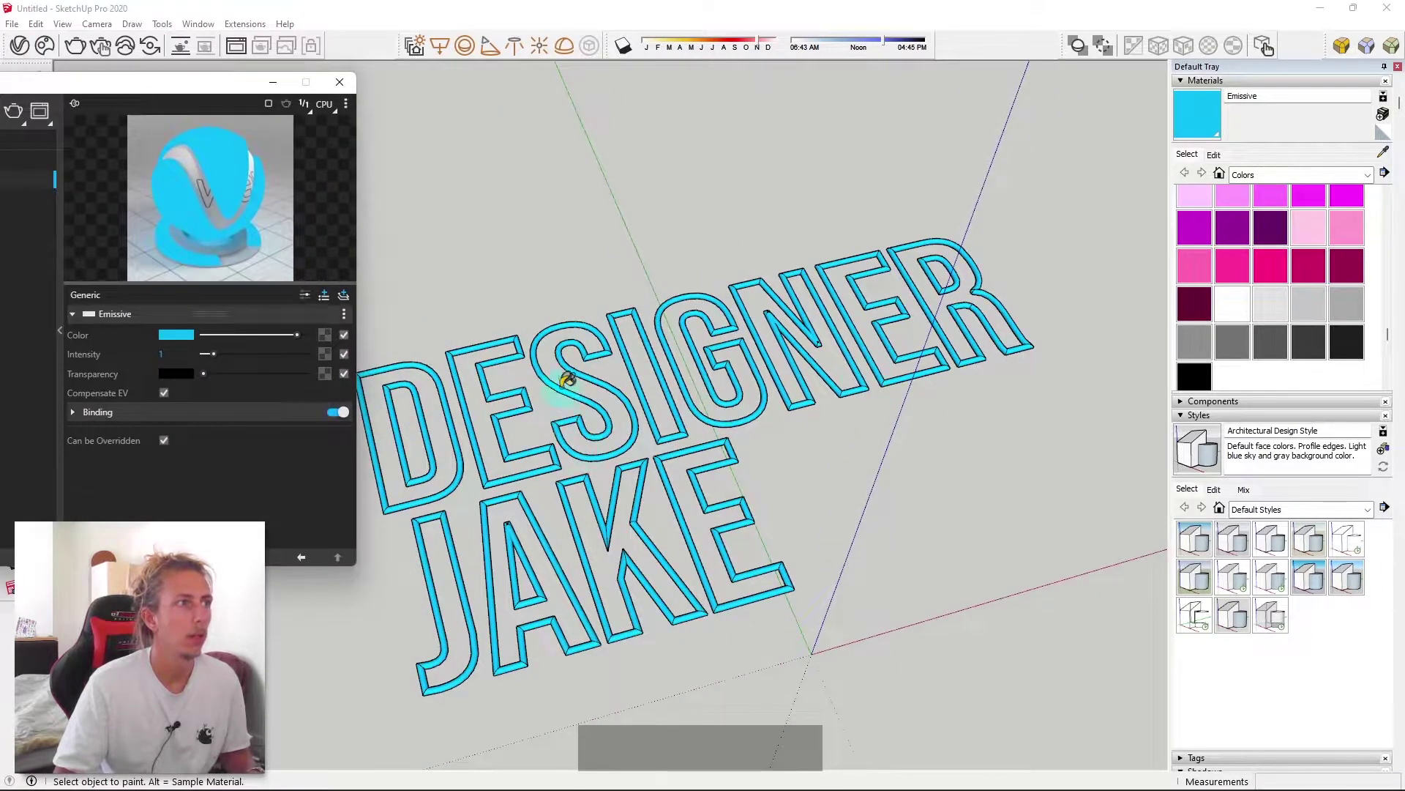
middle_drag(1006, 399, 776, 464)
click(721, 405)
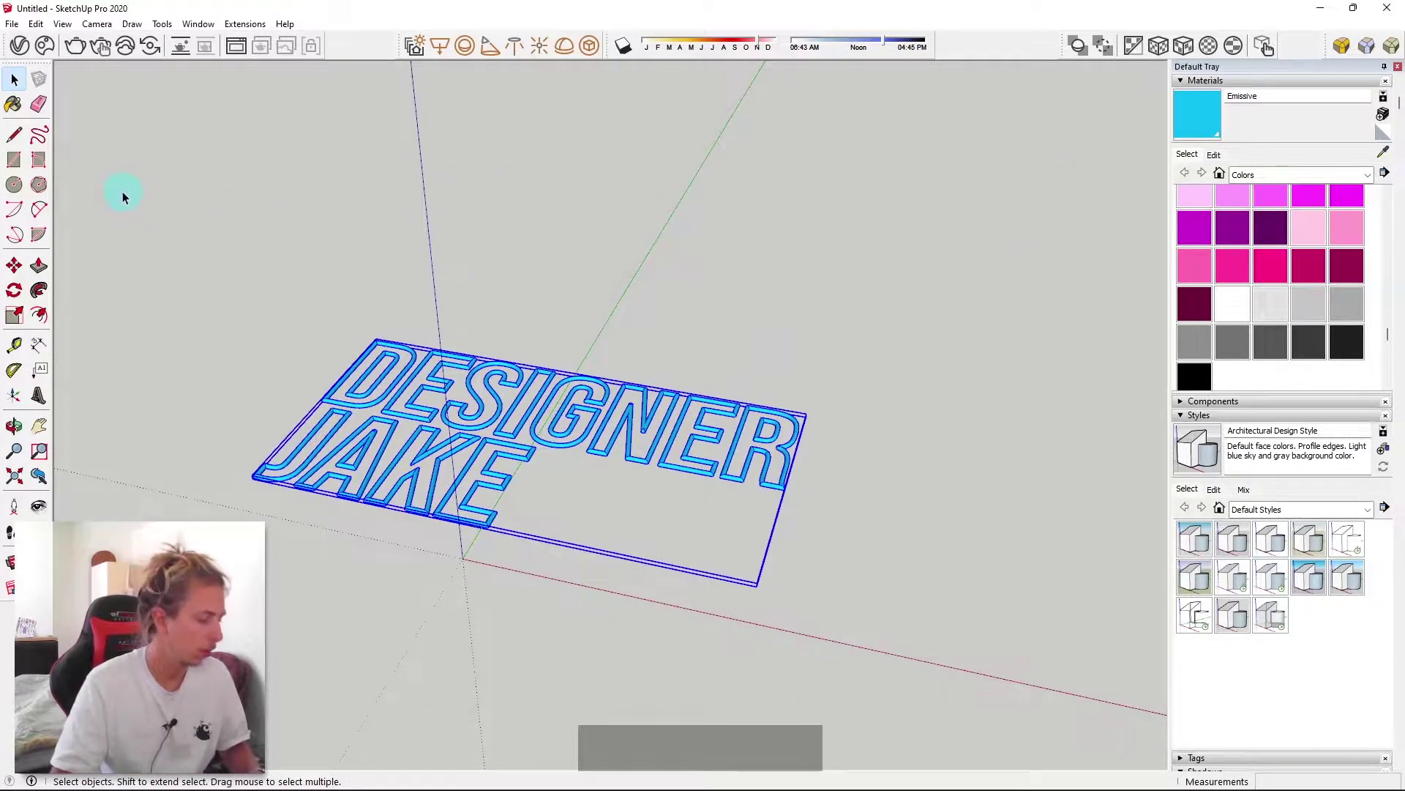
Draw a long, narrow rectangle from the origin along the green axis as the wall's base and make it a group
click(14, 159)
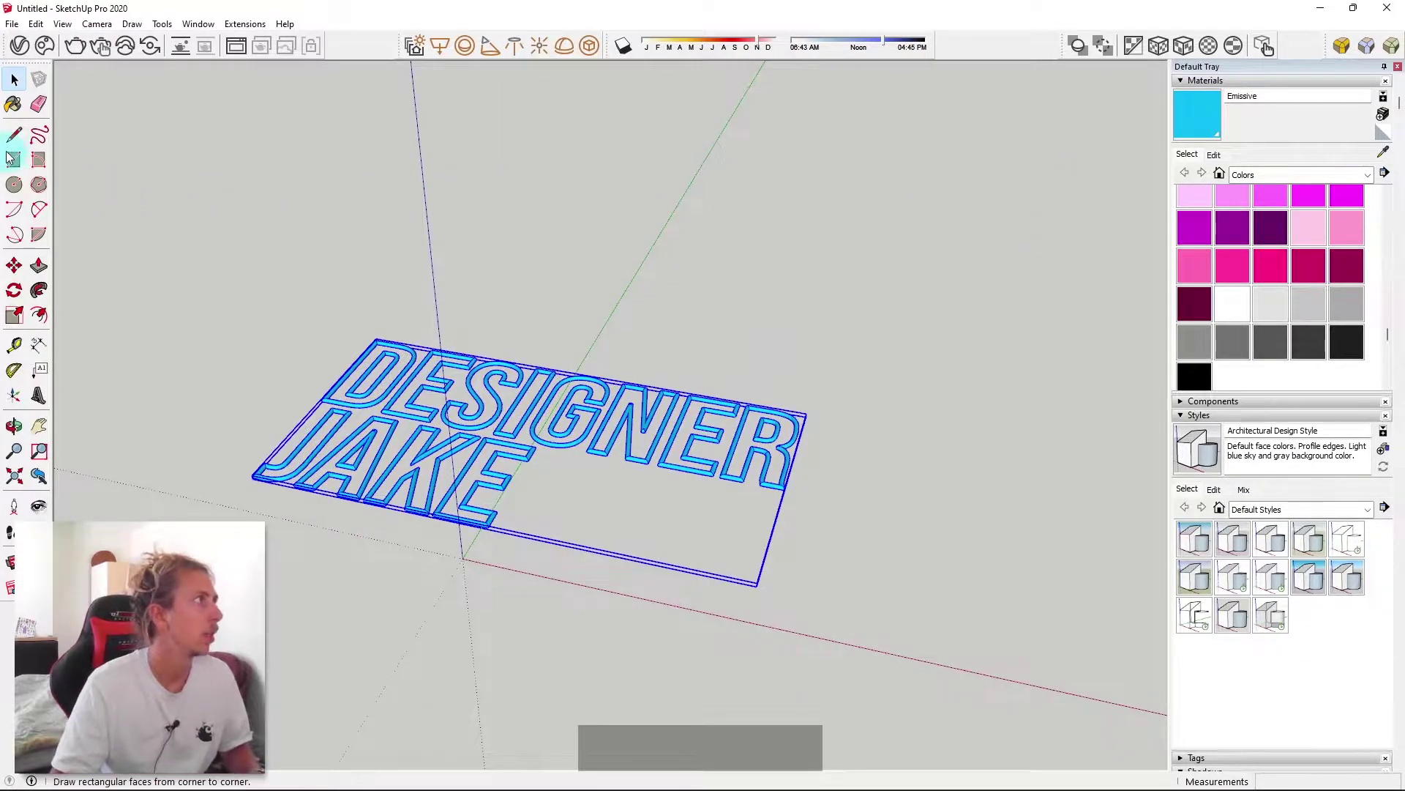
click(463, 558)
scroll(542, 285, down, 5)
scroll(627, 407, up, 3)
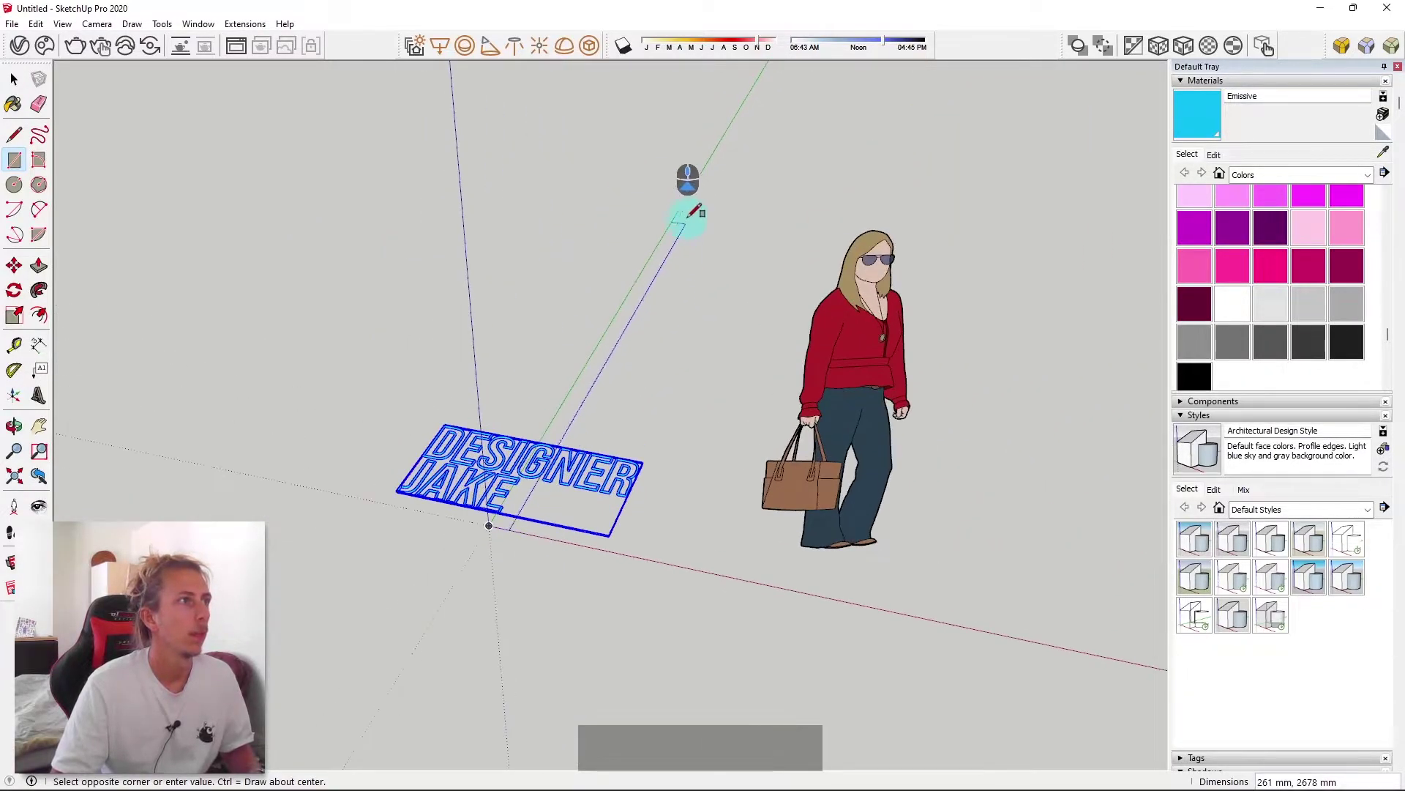
click(723, 167)
key(space)
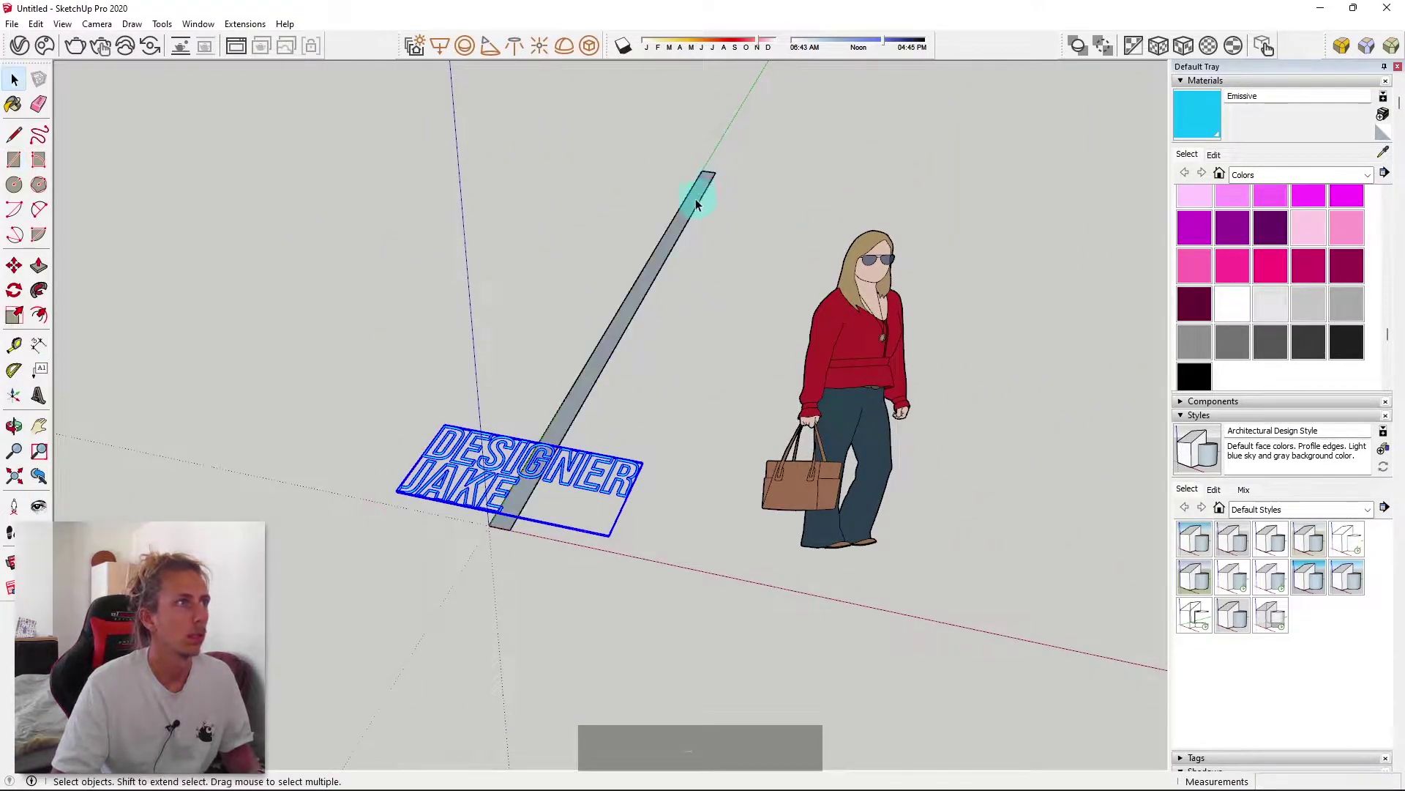
click(696, 205)
key(ctrl+g)
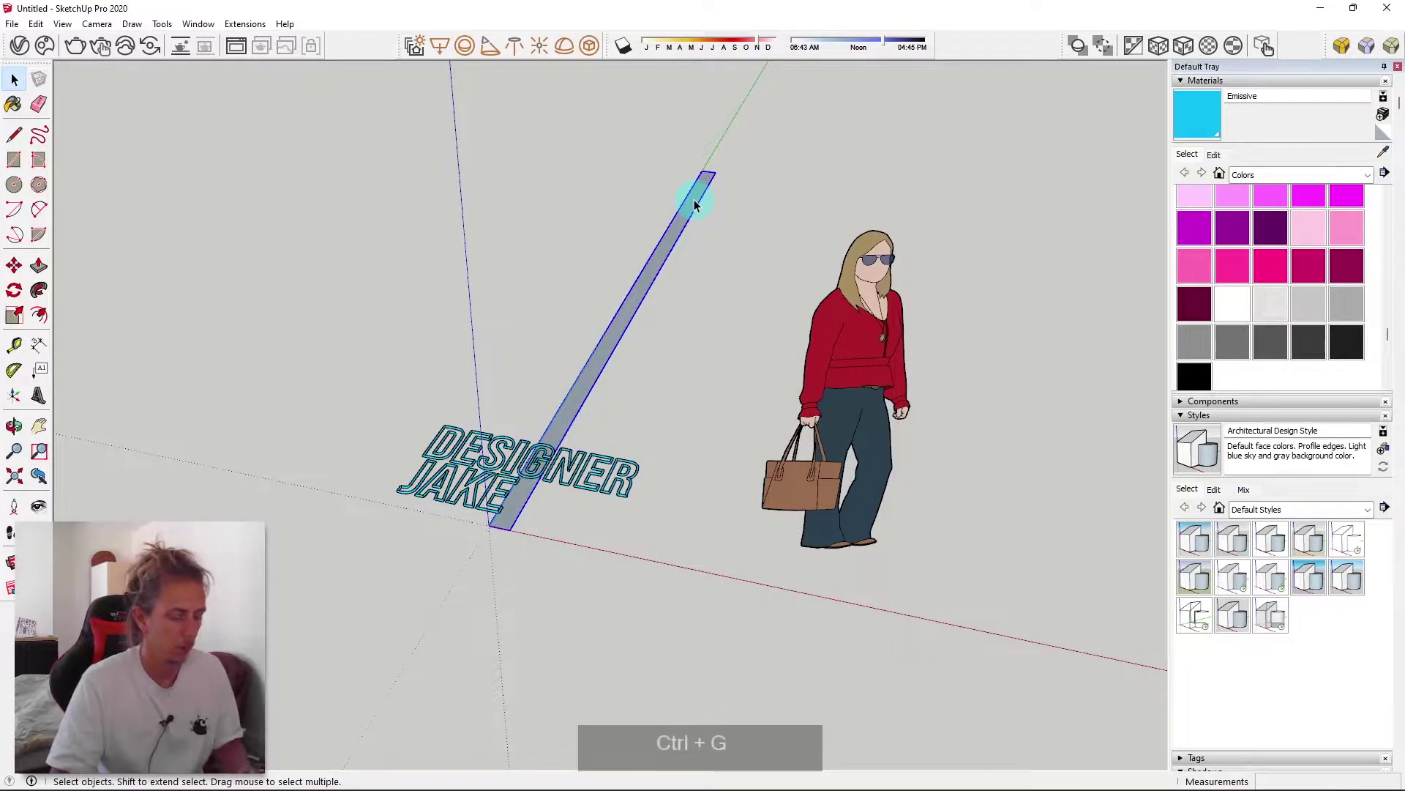
Extrude the grouped rectangle upward with Push/Pull into a tall wall and leave the group
double_click(695, 205)
key(p)
drag(689, 210, 578, 150)
scroll(564, 147, down, 3)
key(space)
scroll(651, 325, up, 5)
key(Escape)
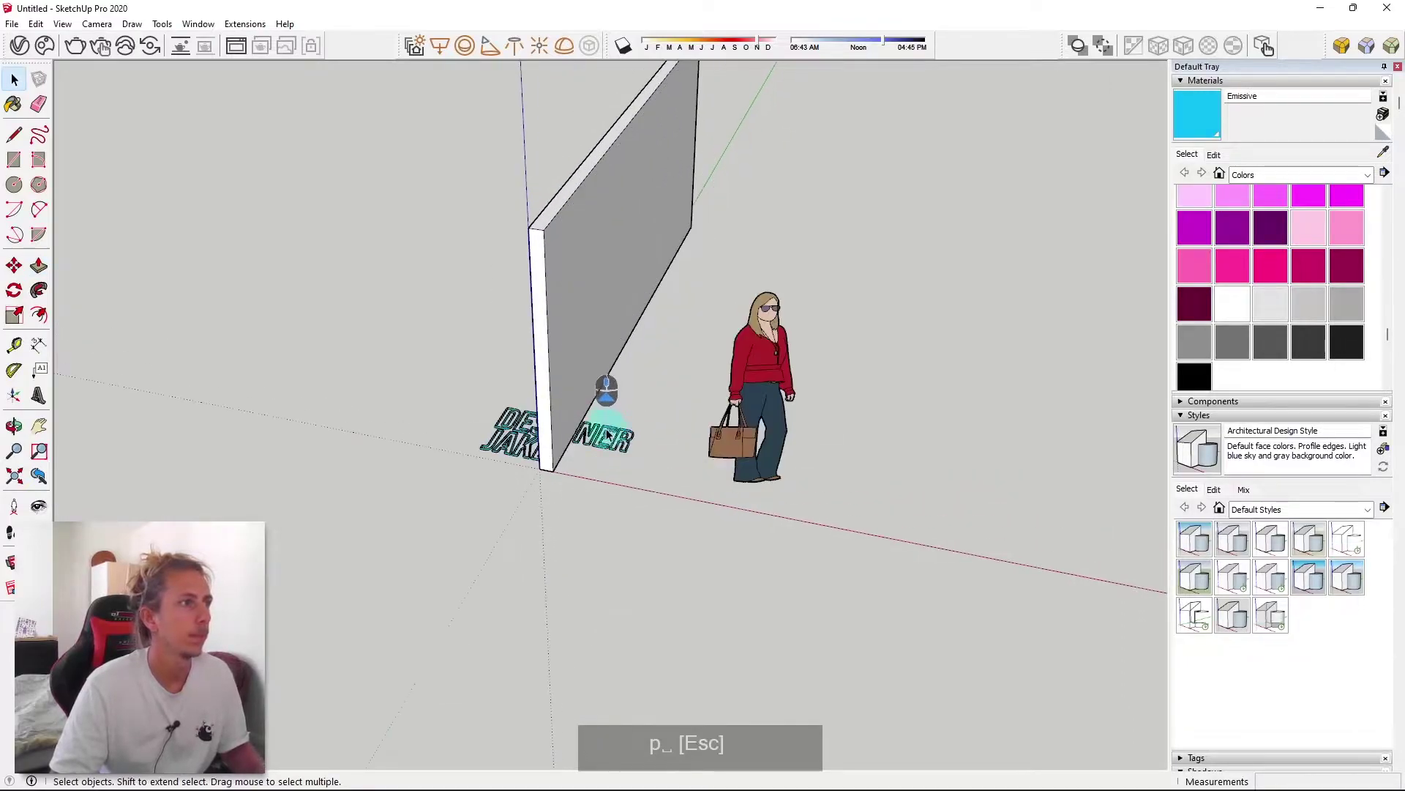
Move the DESIGNER JAKE text about 778 mm out from under the wall onto the ground in front of it
click(607, 437)
key(m)
drag(607, 437, 765, 464)
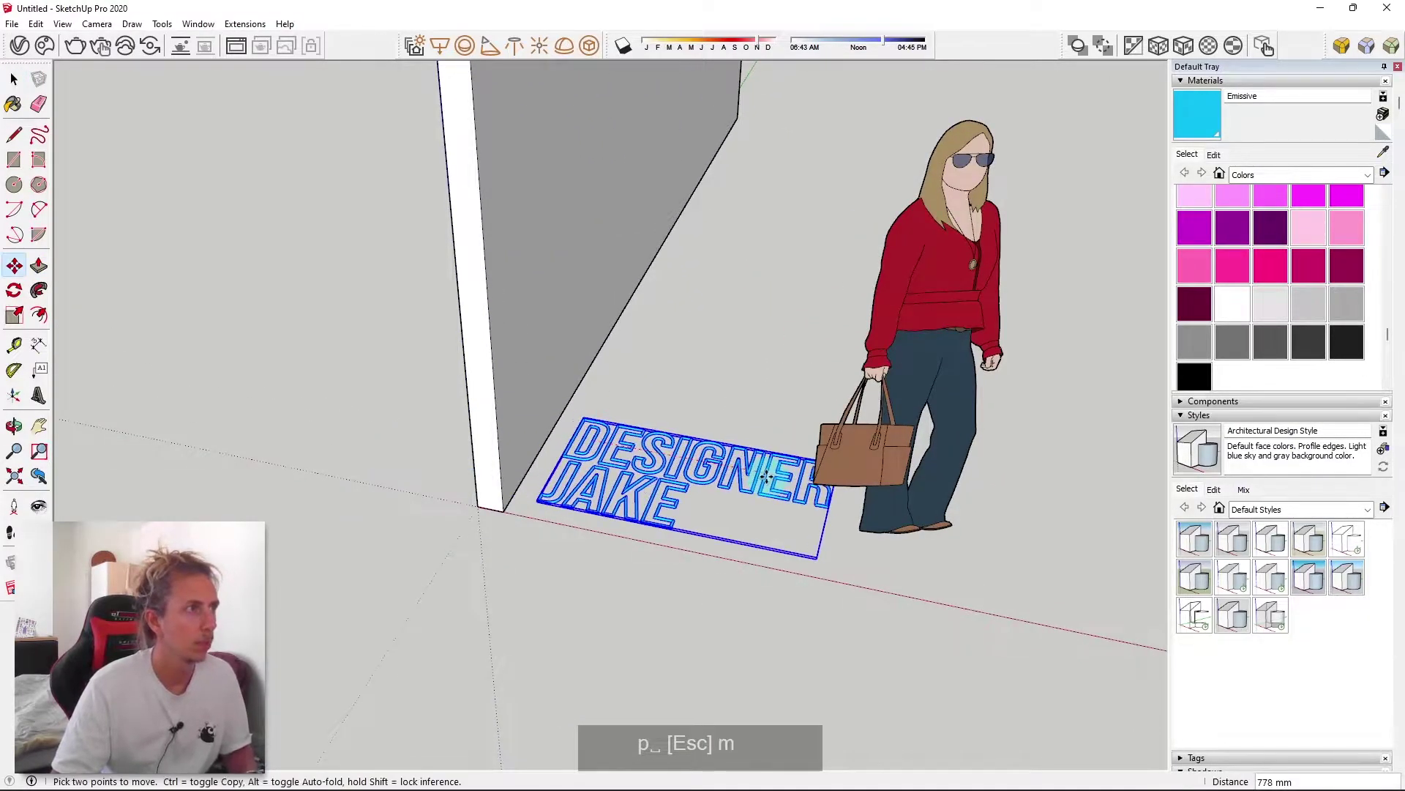
middle_drag(765, 465, 818, 381)
Delete the woman scale figure standing beside the text
key(space)
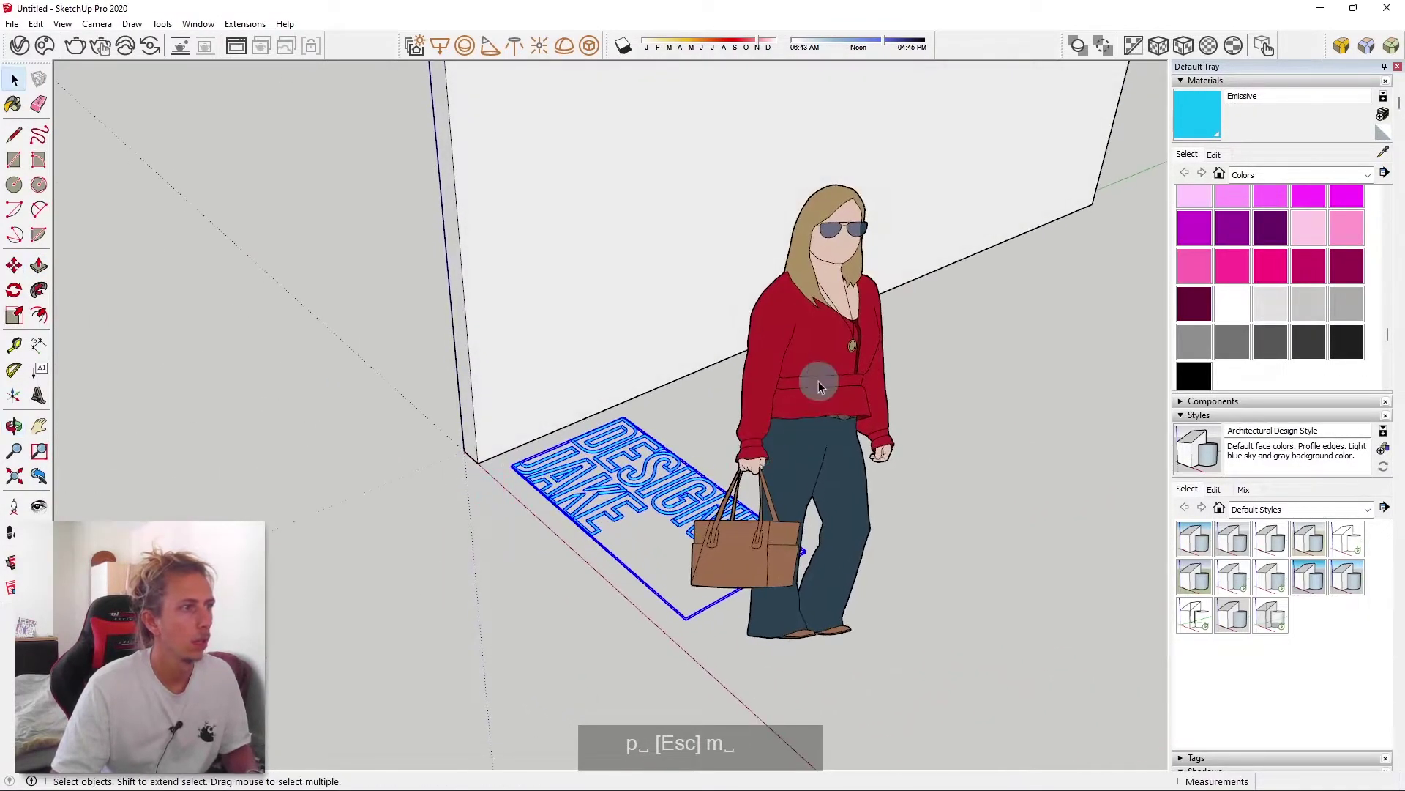
click(818, 380)
key(Delete)
Rotate the flat DESIGNER JAKE text about its long axis so it stands upright
scroll(750, 535, up, 5)
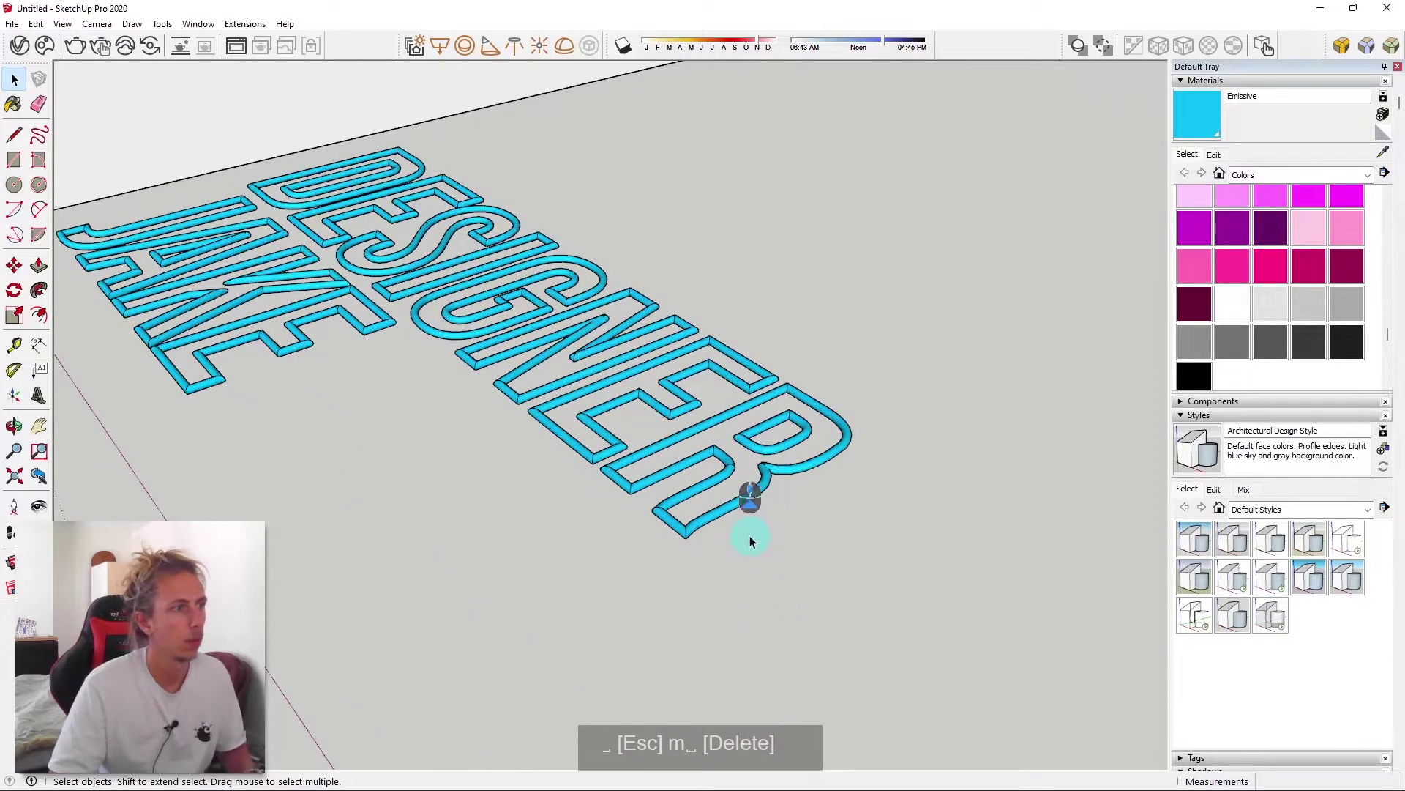
scroll(820, 494, down, 1)
middle_drag(820, 494, 622, 443)
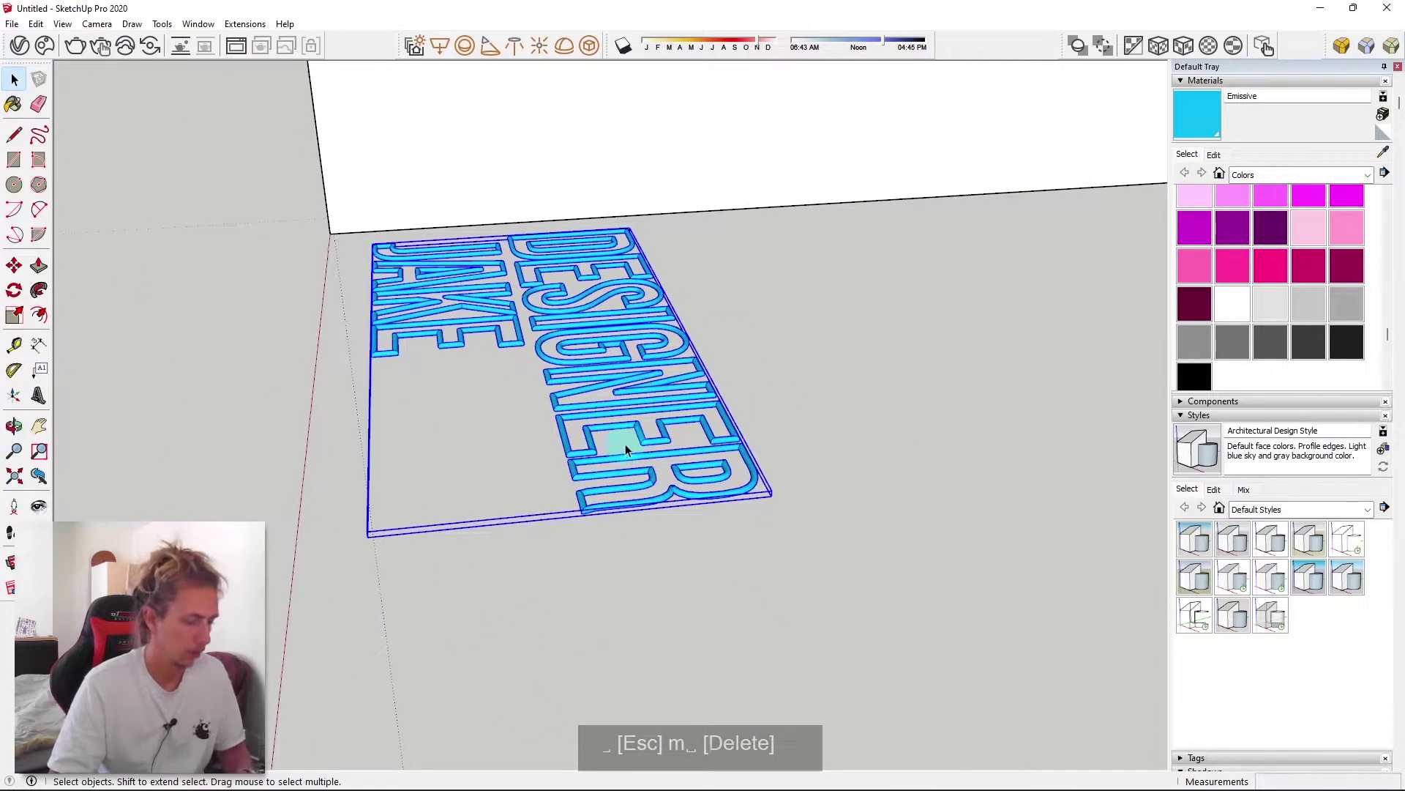
key(m)
click(716, 498)
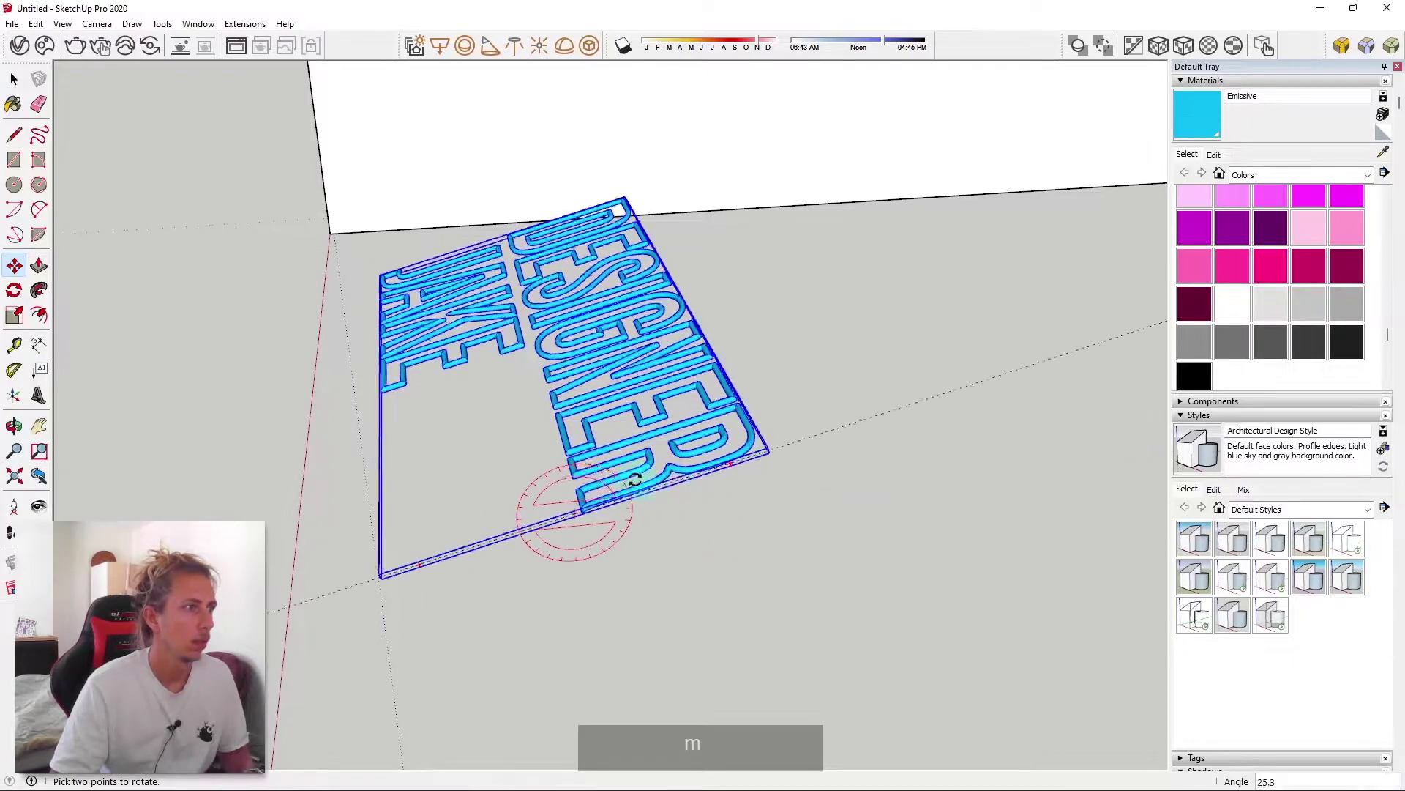
click(558, 388)
Rotate the upright text about the vertical axis until it is parallel to the wall
middle_drag(558, 381, 888, 527)
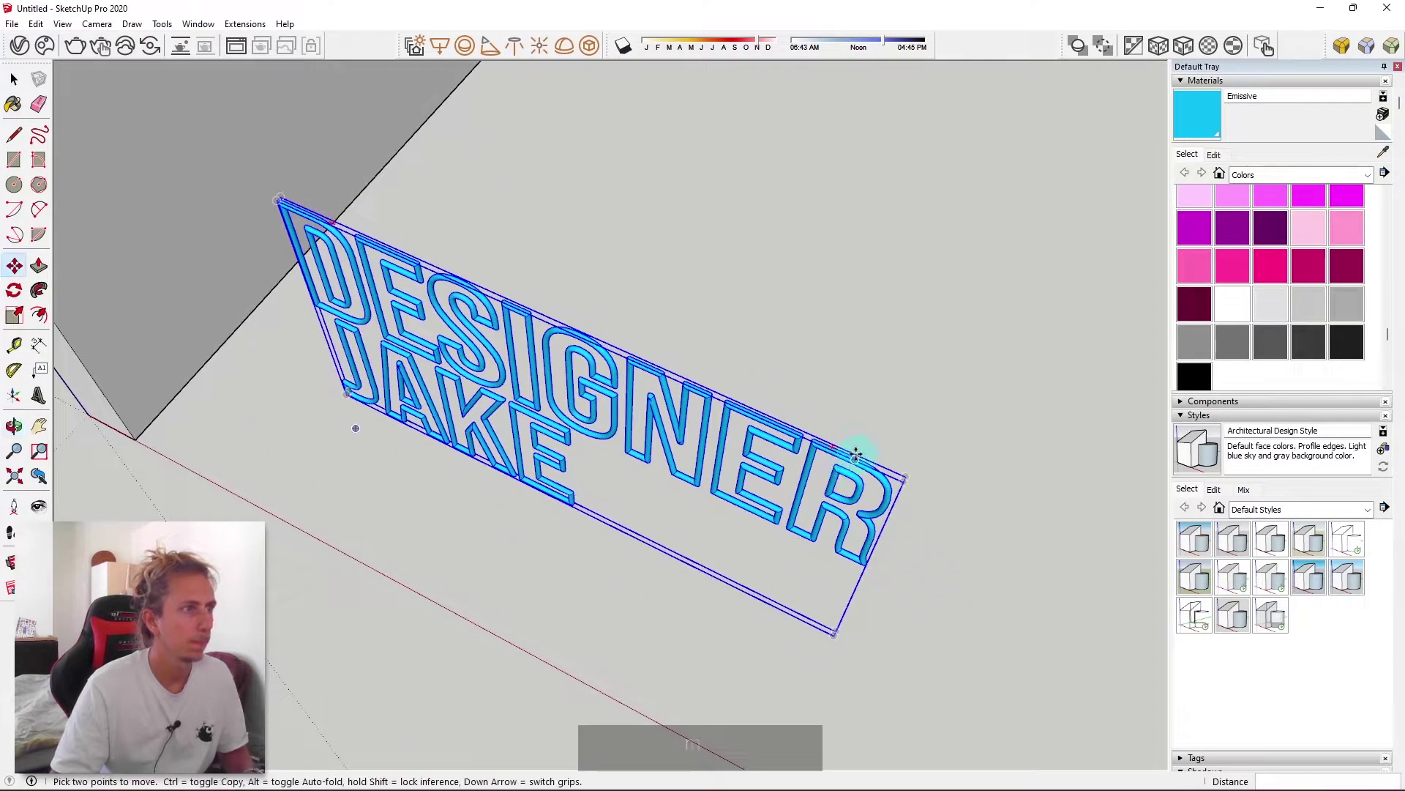
key(q)
click(830, 445)
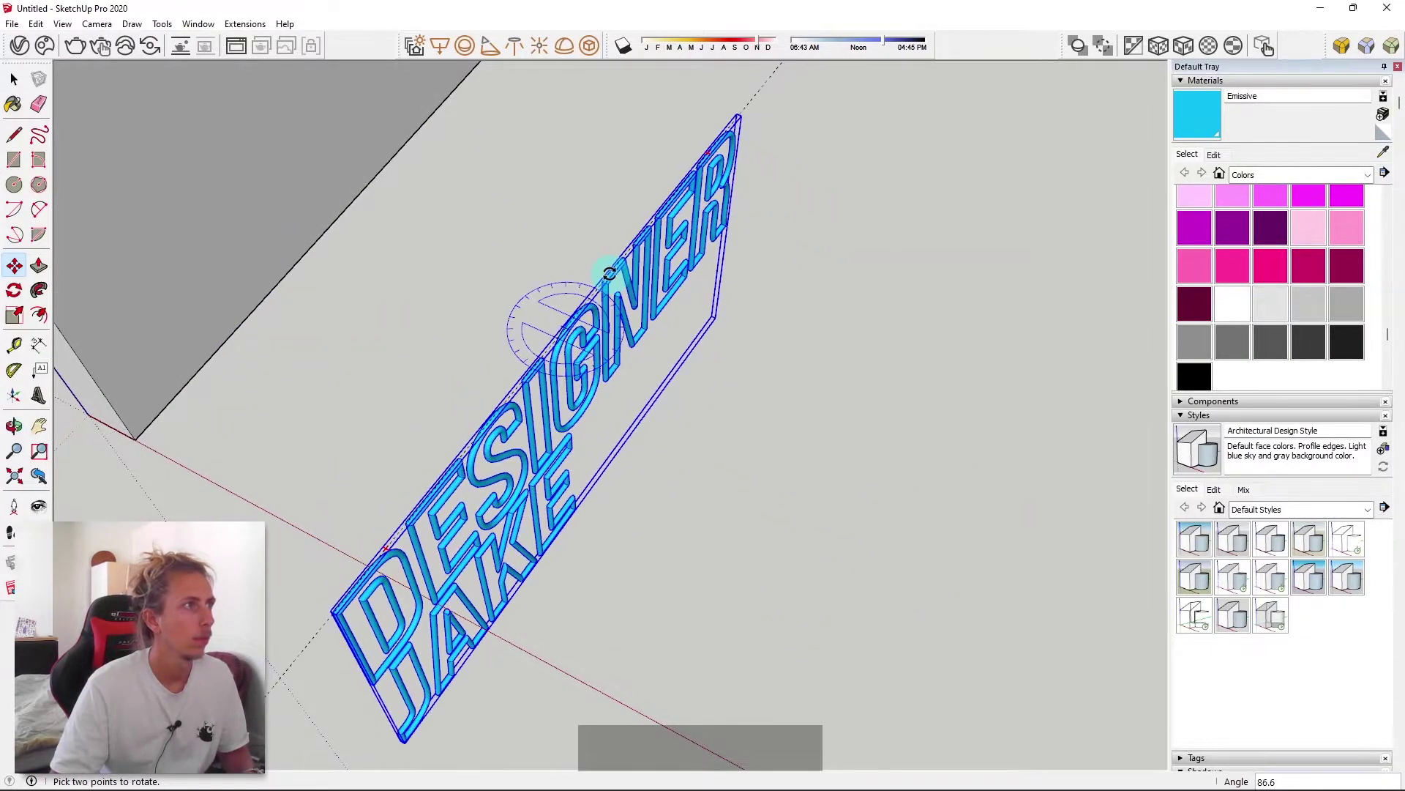
click(608, 276)
Move the text about 1813 mm up onto the upper part of the wall's front face
key(m)
middle_drag(605, 276, 622, 461)
click(577, 472)
click(669, 151)
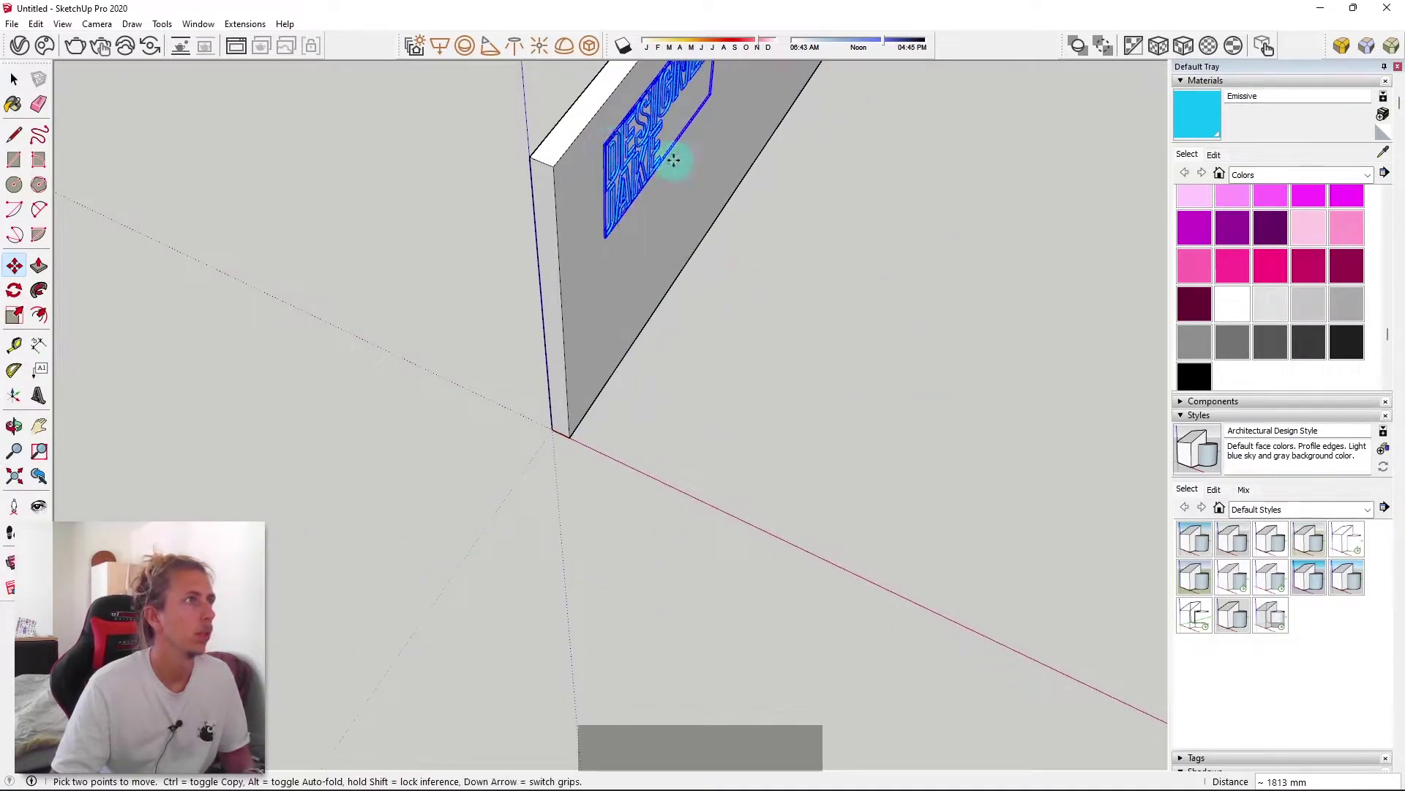
Move the text 30 mm out from the wall's face along the red axis
scroll(668, 151, up, 3)
middle_drag(669, 151, 750, 176)
scroll(754, 160, up, 3)
click(750, 175)
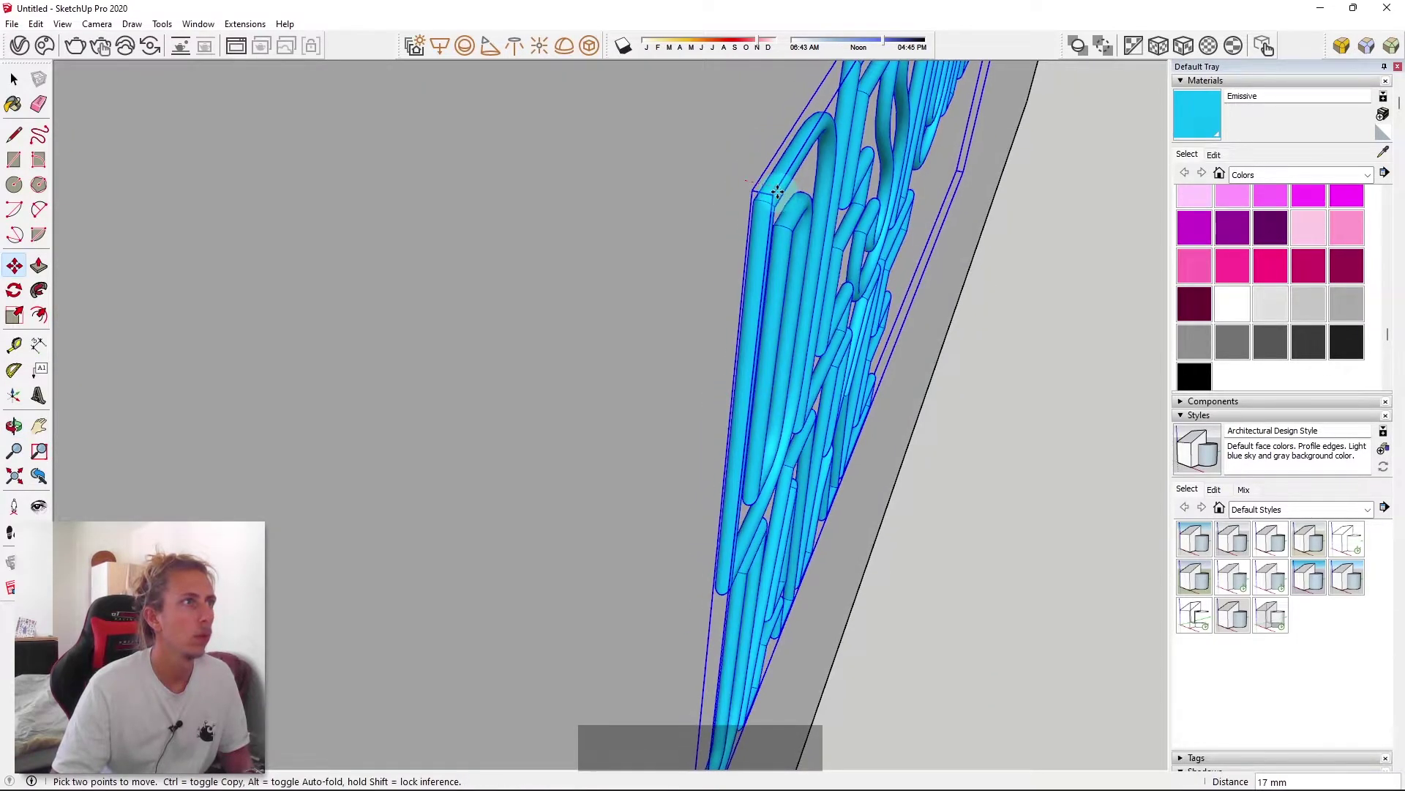
text(30)
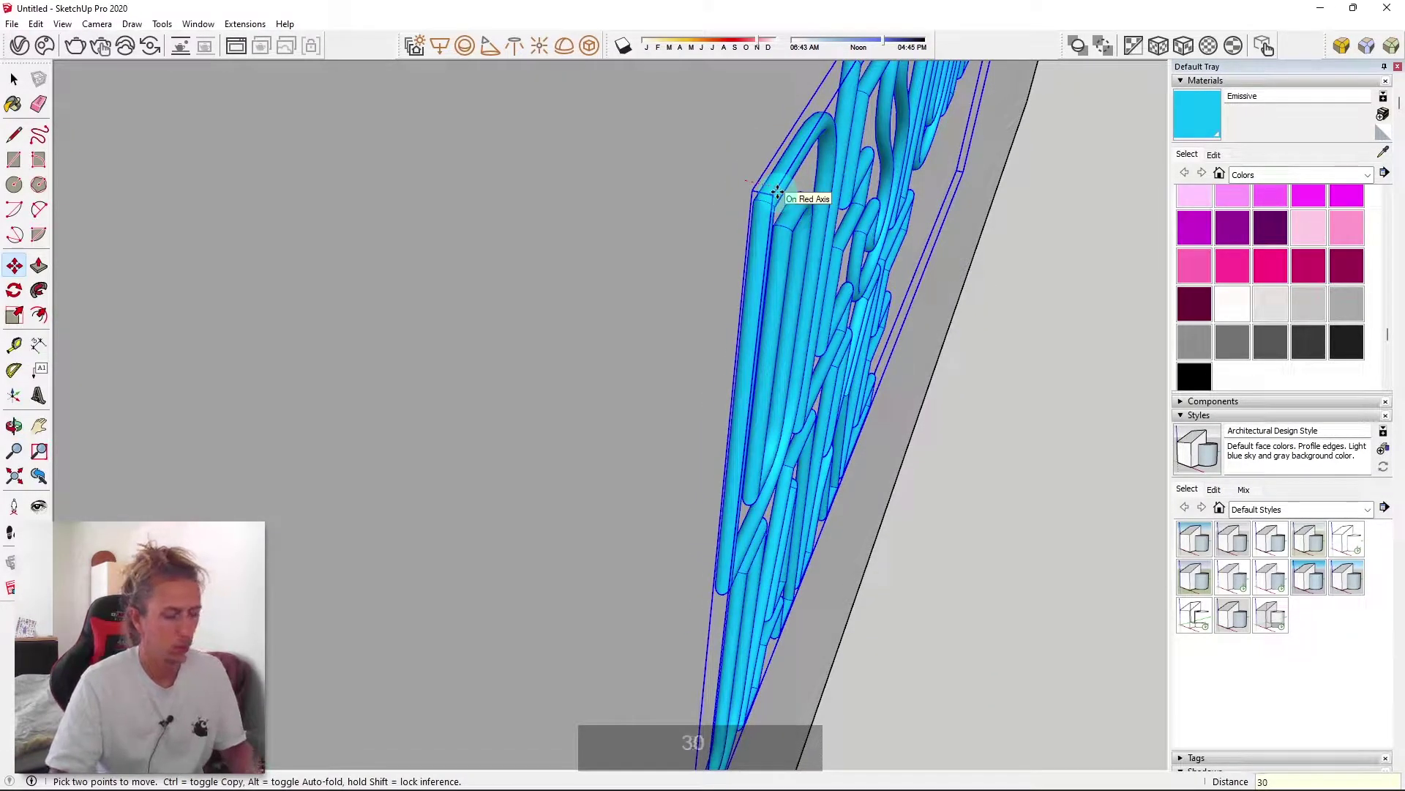
key(Return)
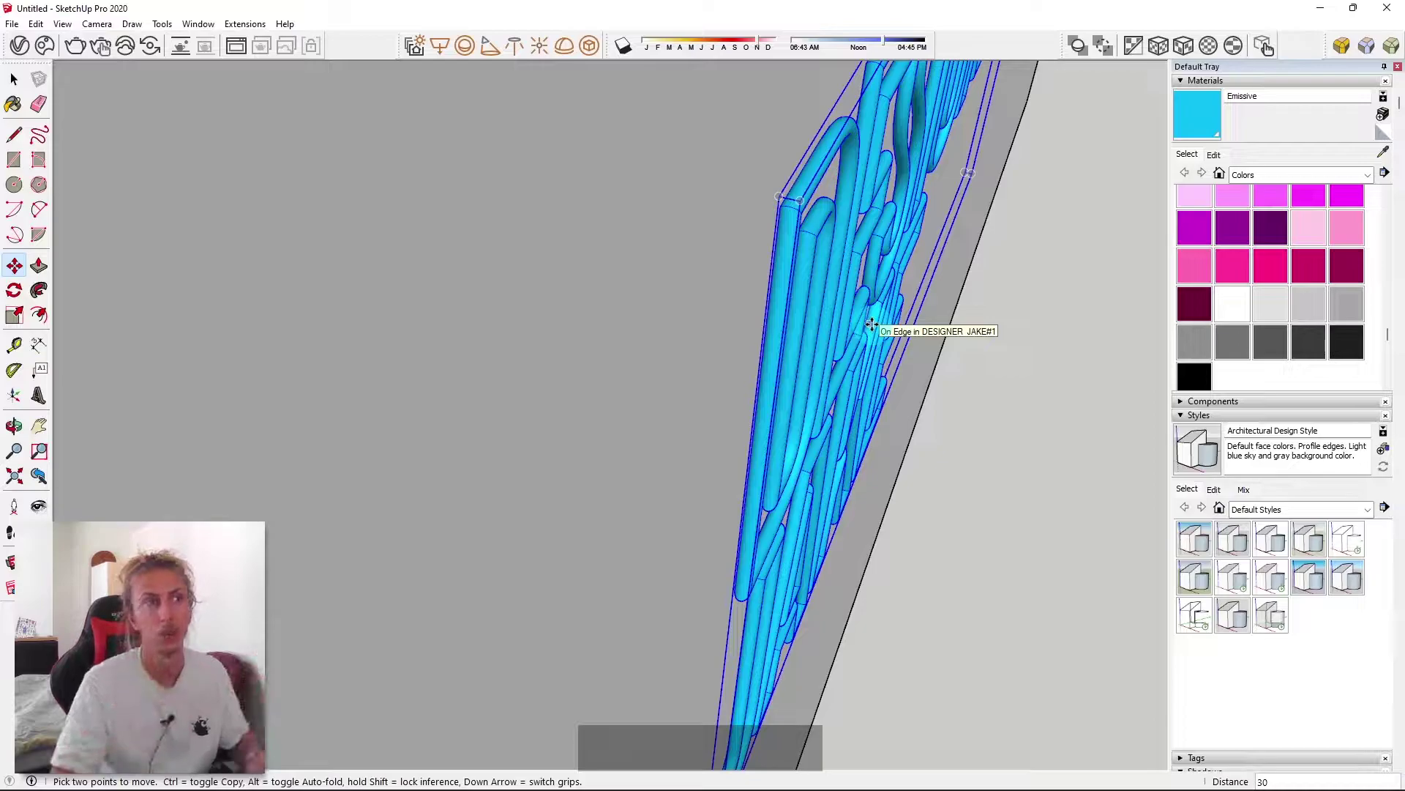
Open the scene's lights in the V-Ray Asset Editor and turn off the SunLight
middle_drag(1029, 486, 926, 379)
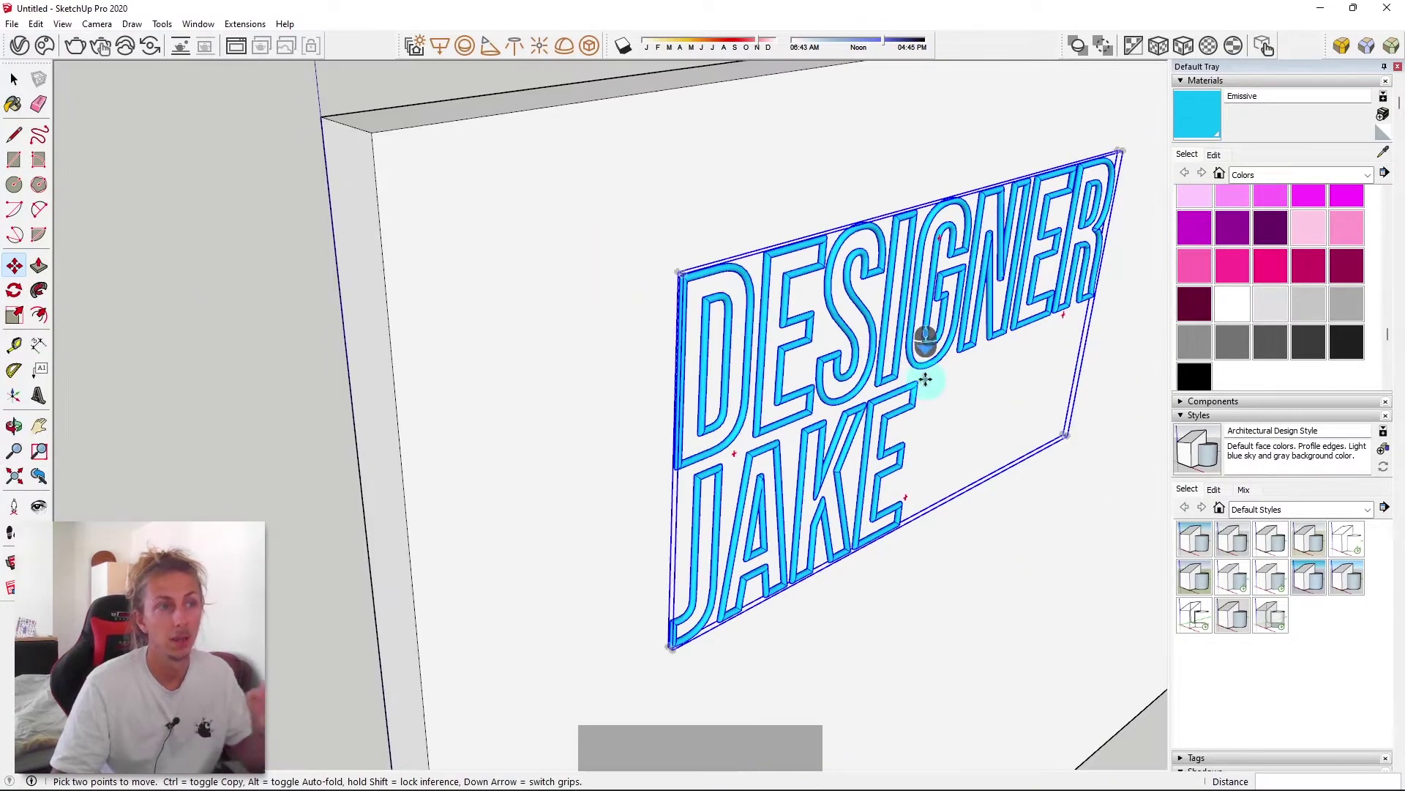
middle_drag(1004, 414, 409, 207)
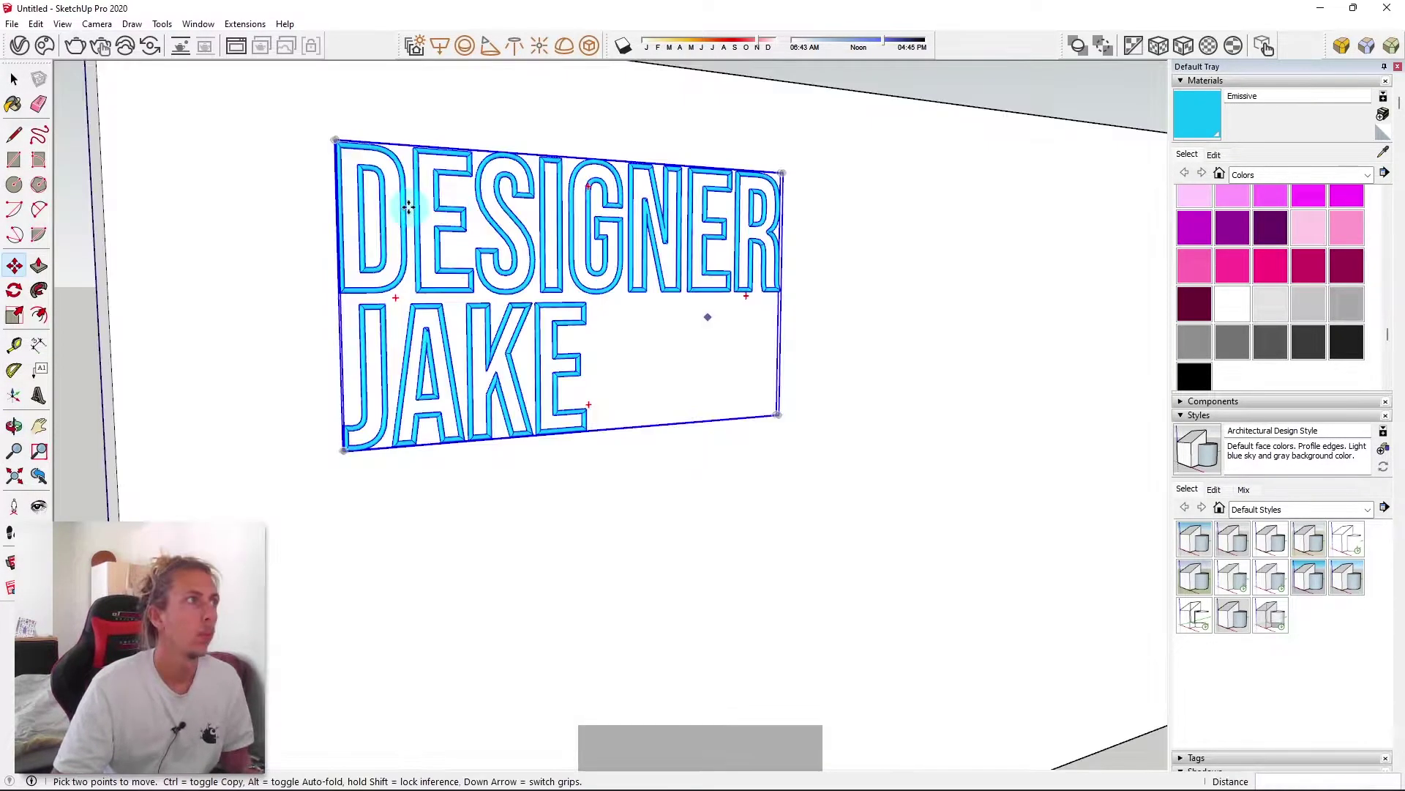
click(19, 45)
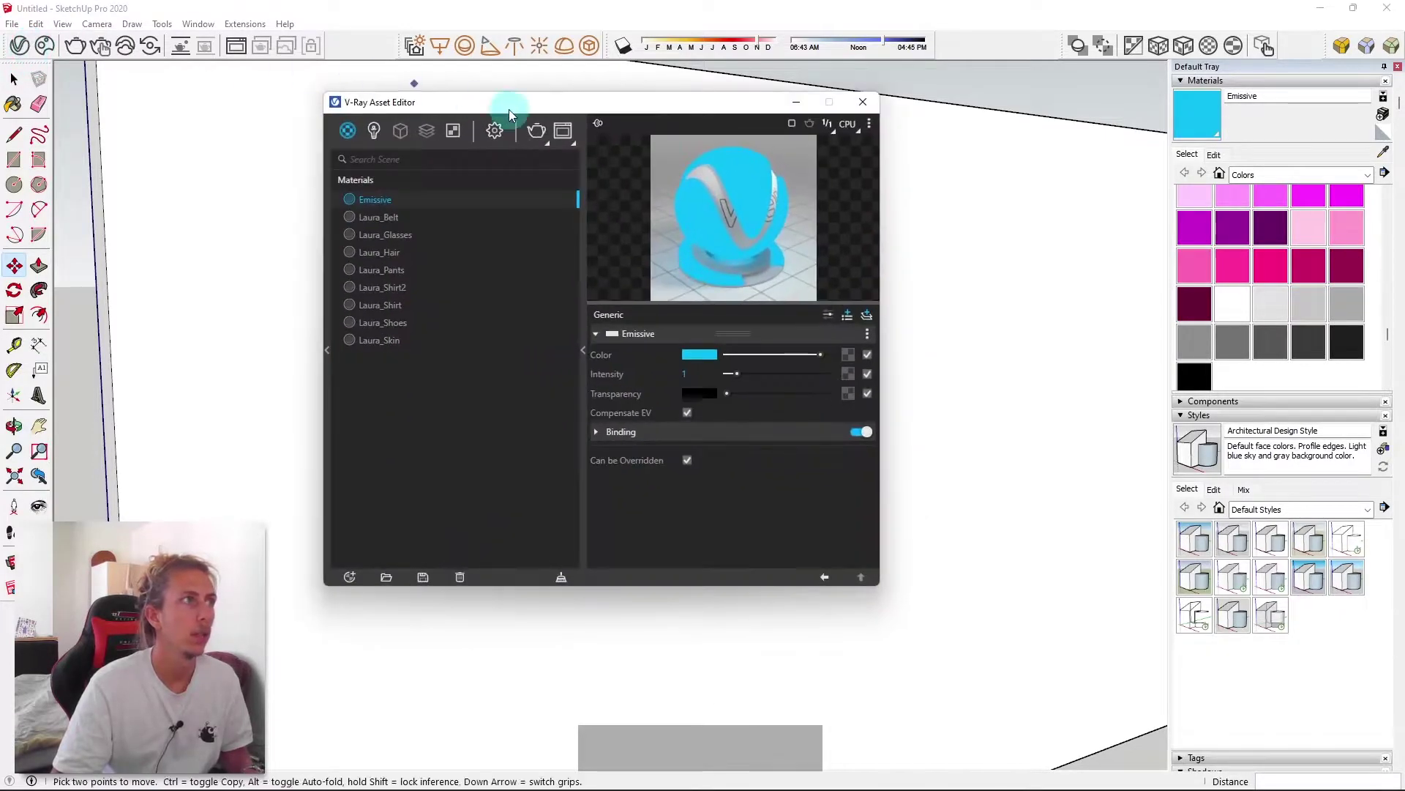
click(374, 130)
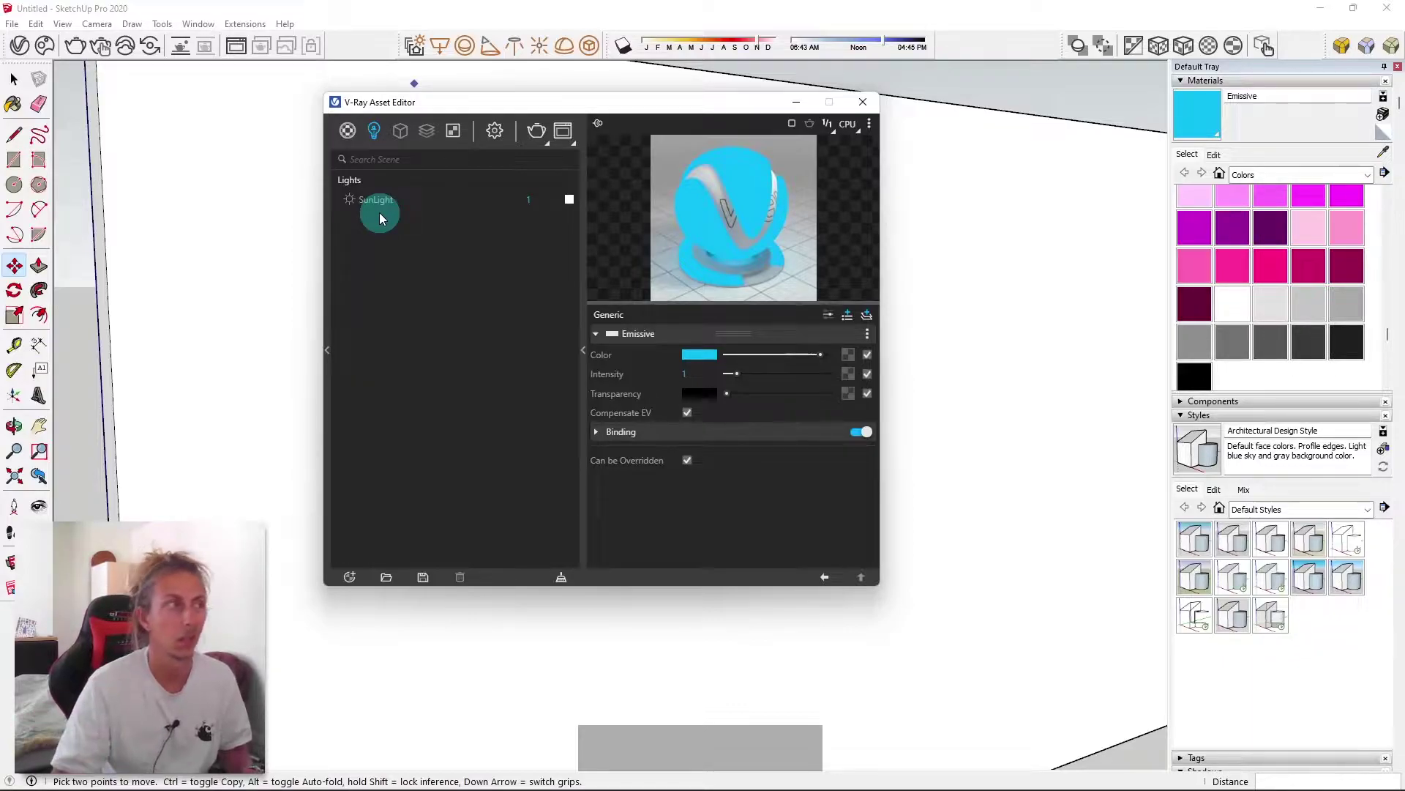
click(380, 207)
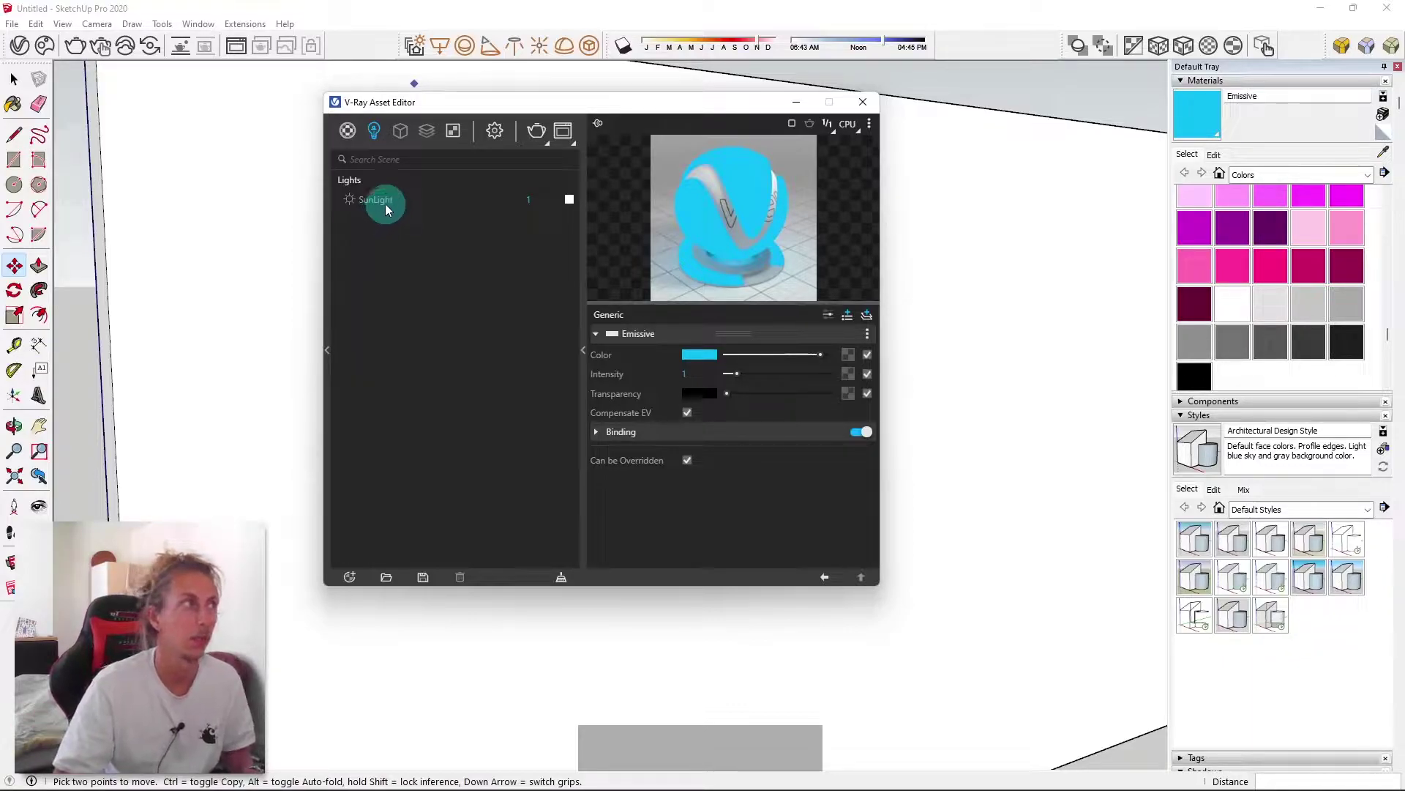
click(349, 200)
click(350, 200)
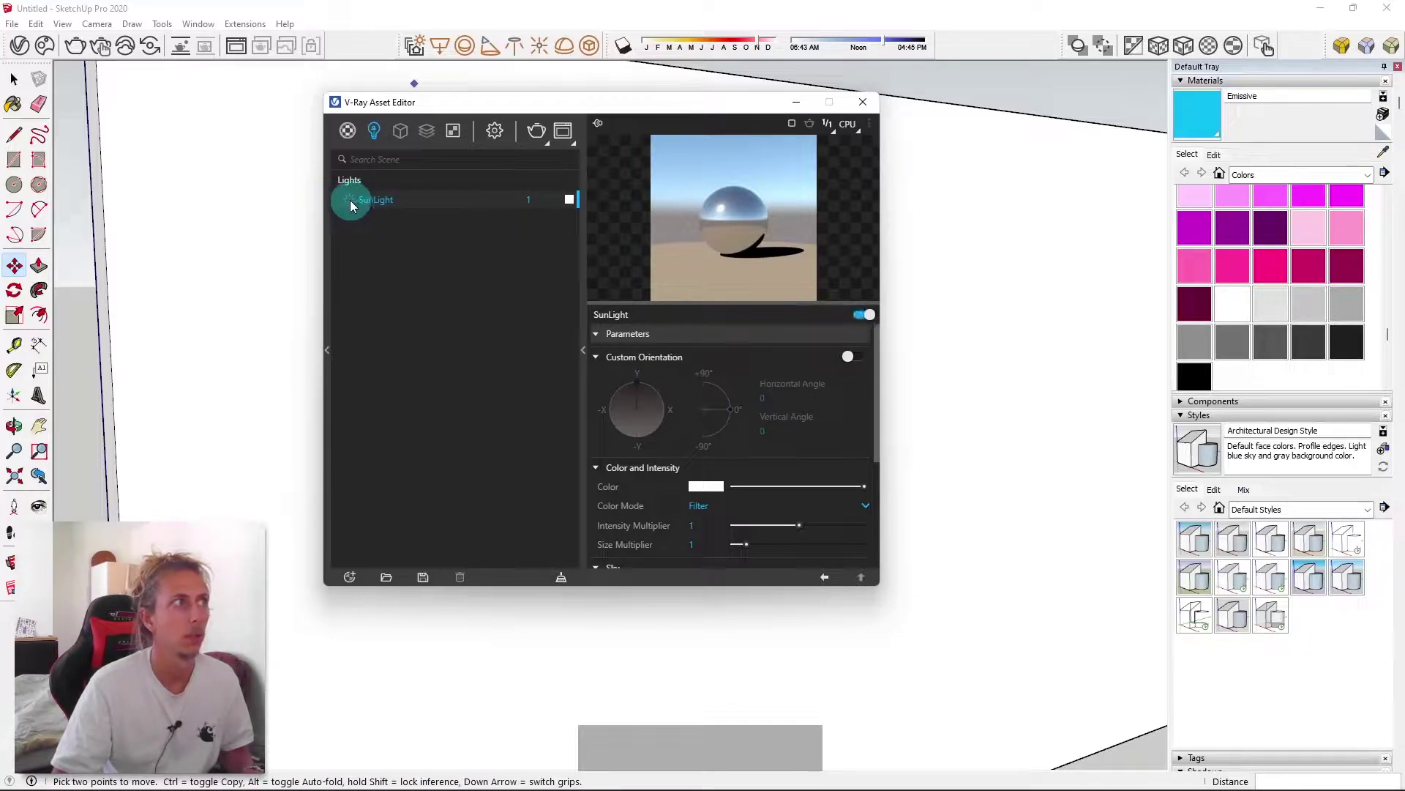
click(351, 202)
click(858, 337)
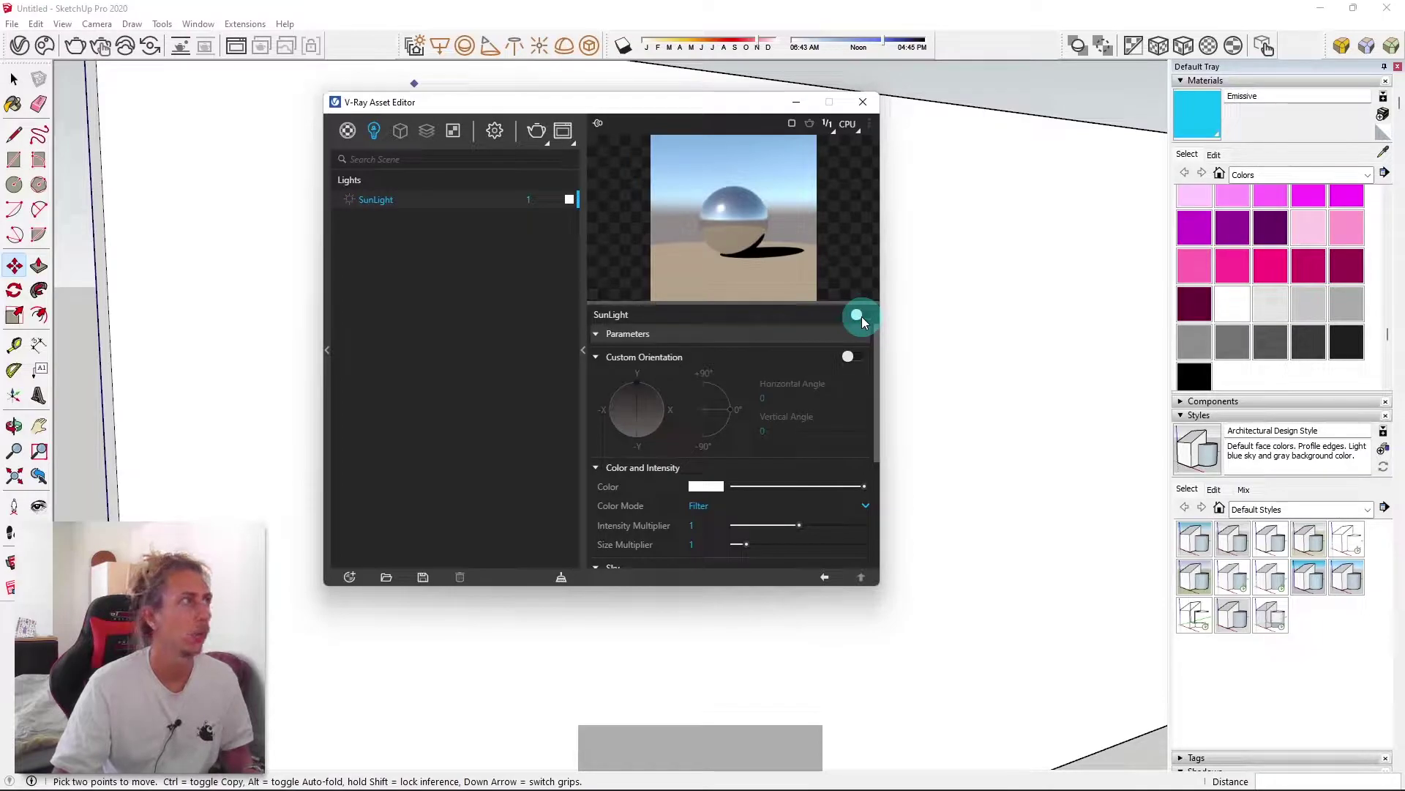
Check the V-Ray render settings, minimize the Asset Editor and frame the sign on the wall for the render
click(497, 134)
click(533, 245)
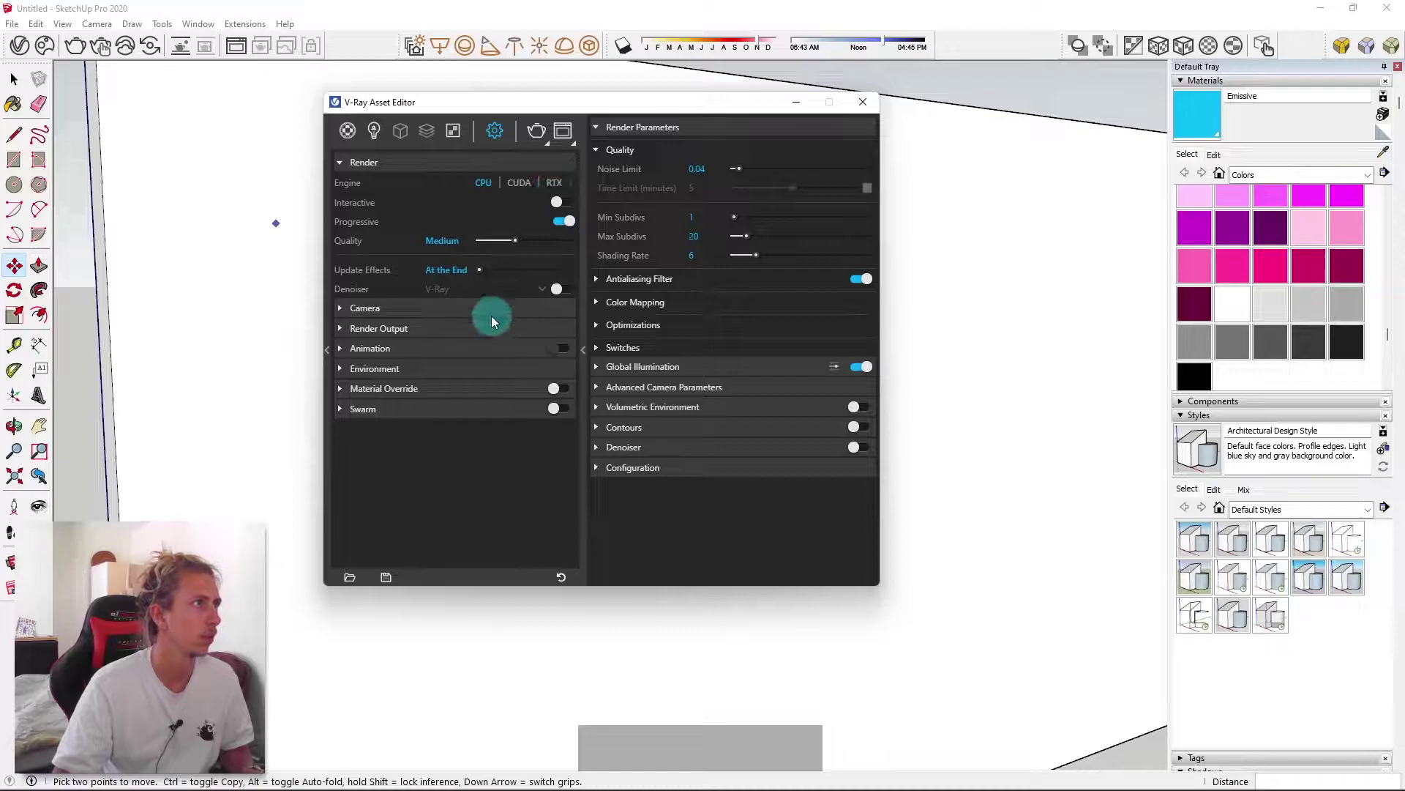
click(793, 103)
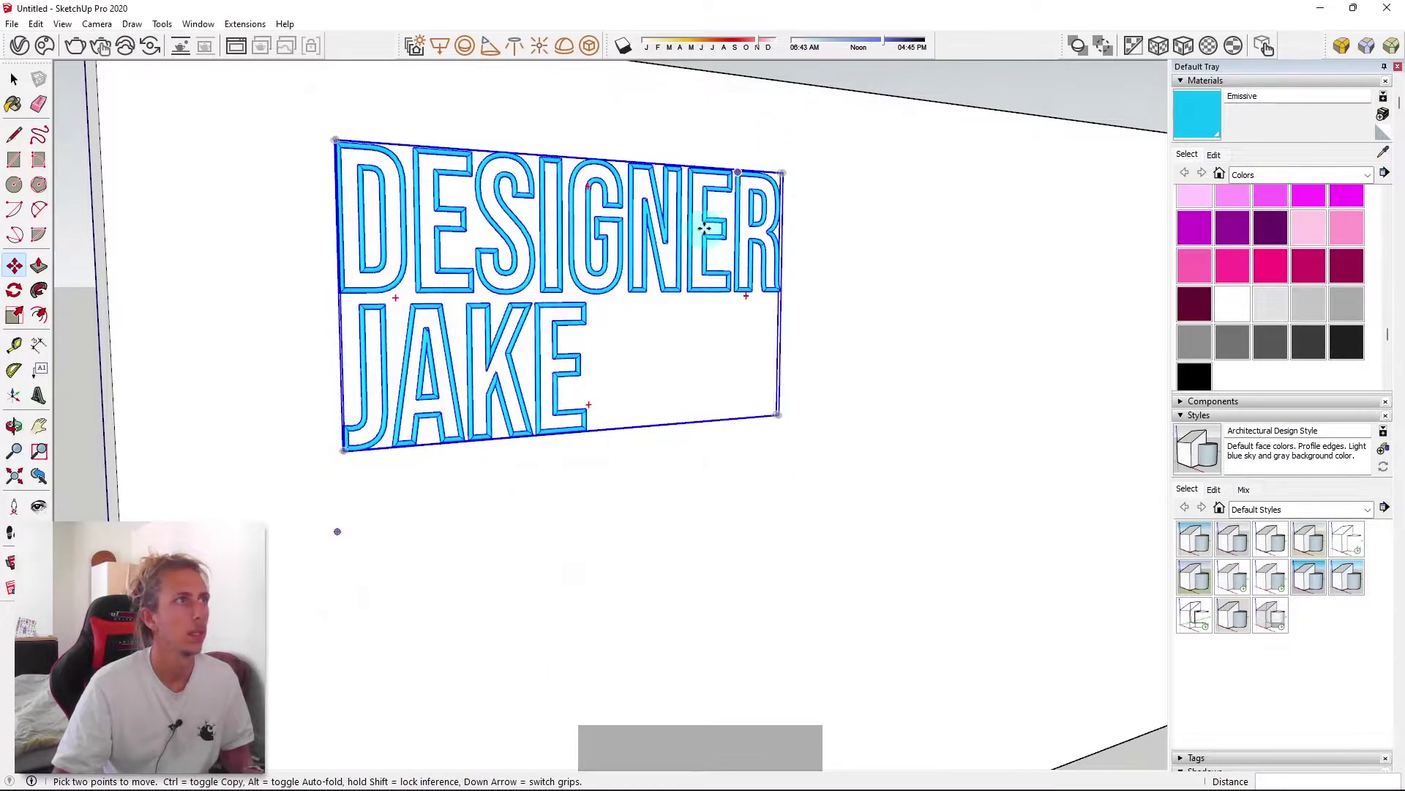
shift+middle_drag(618, 201, 746, 206)
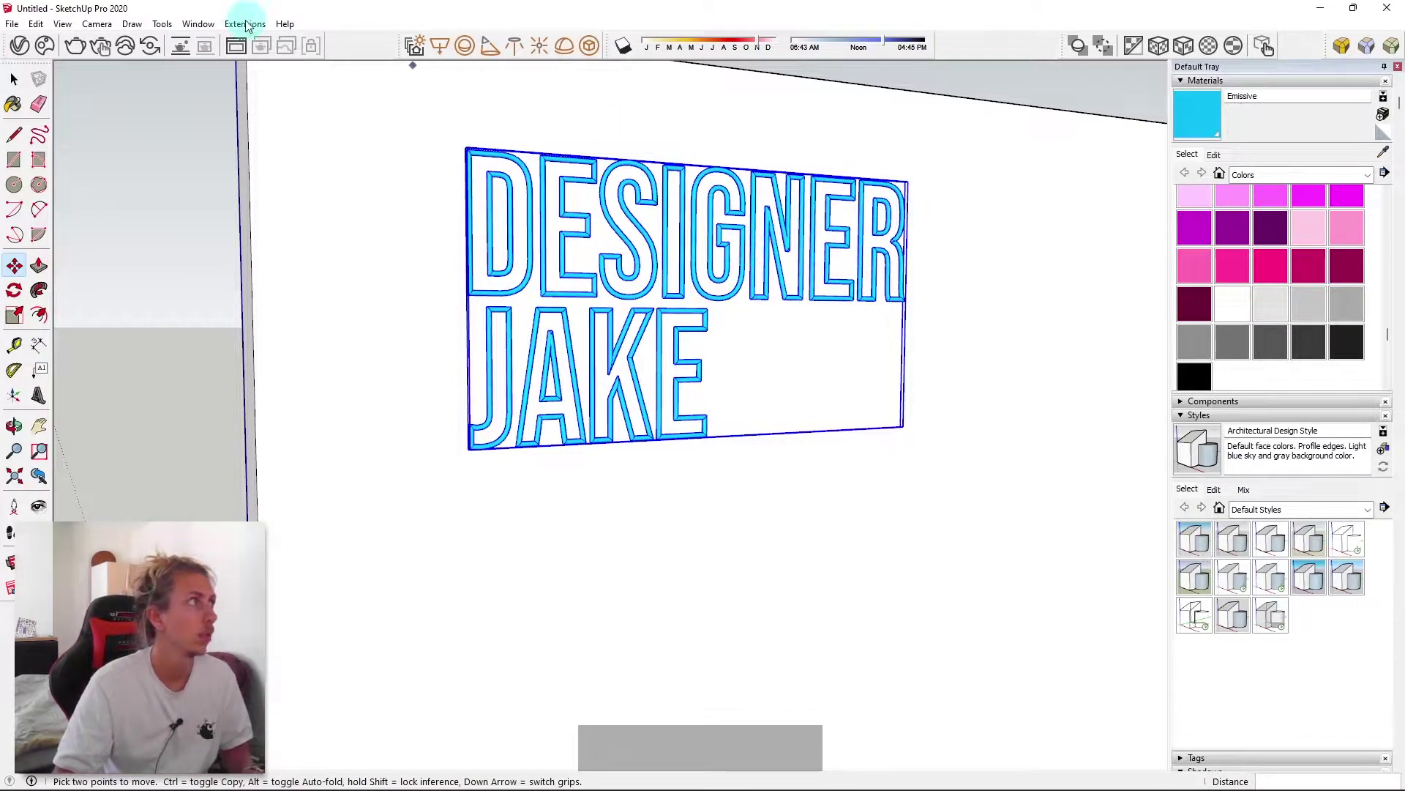
middle_drag(888, 298, 534, 148)
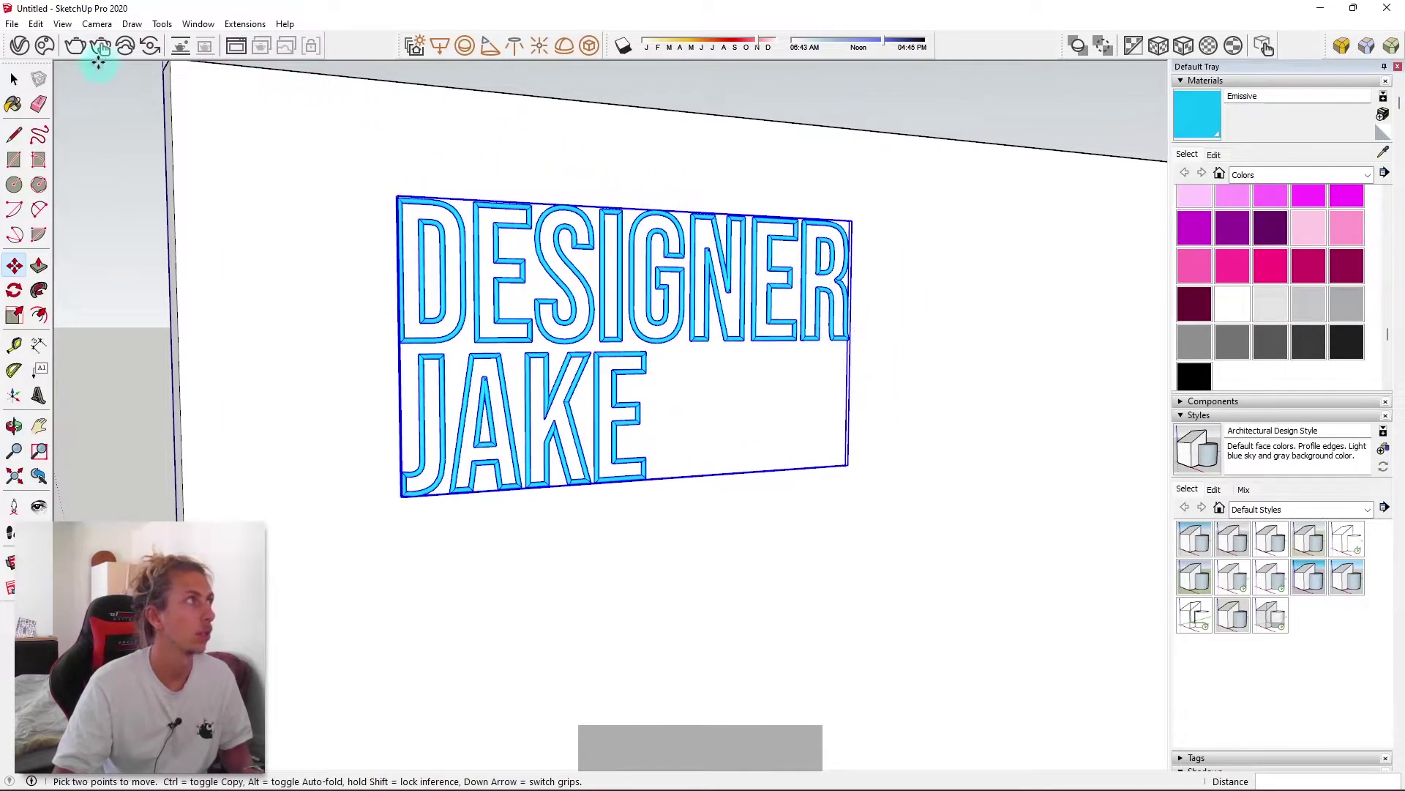
Disable the environment background in the V-Ray render settings and render the scene
click(75, 45)
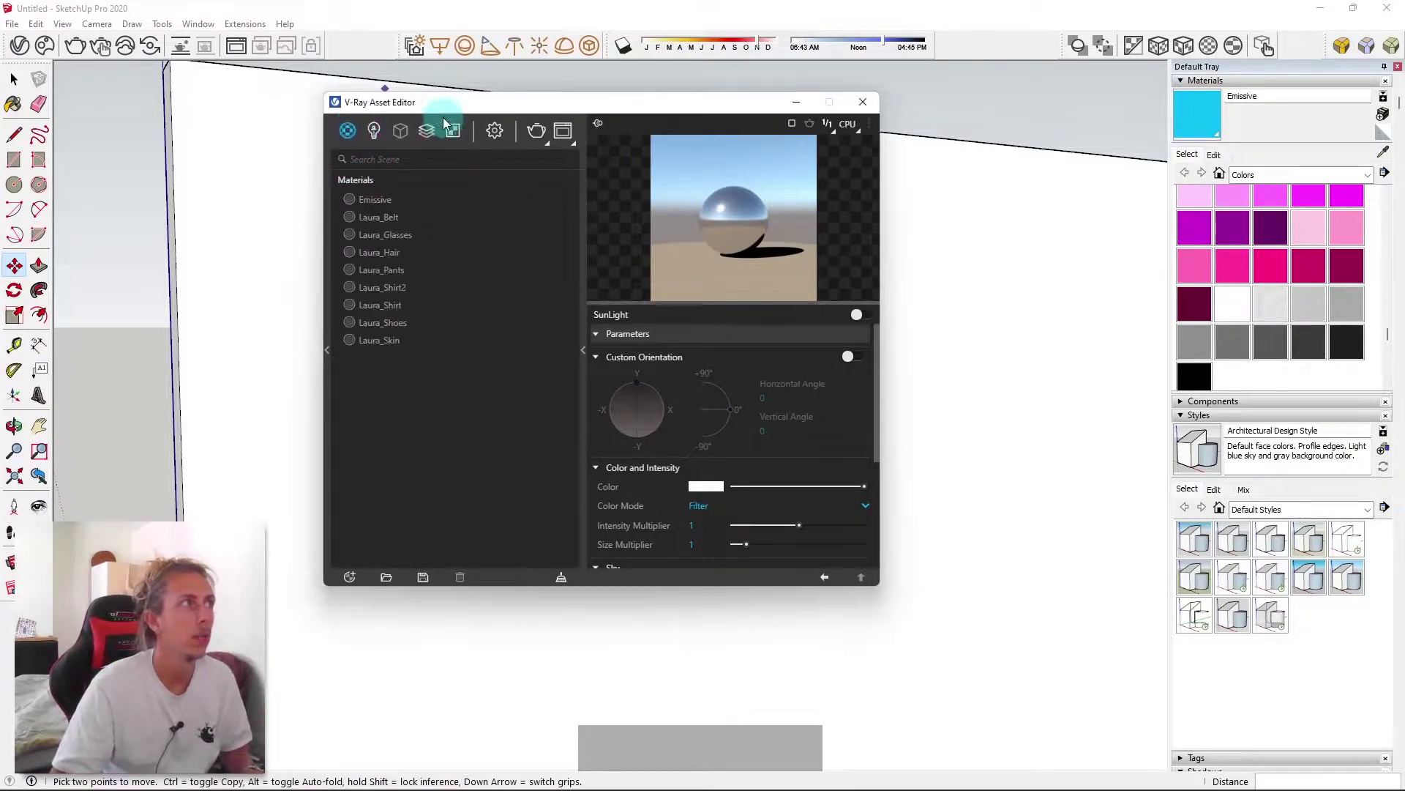
click(495, 130)
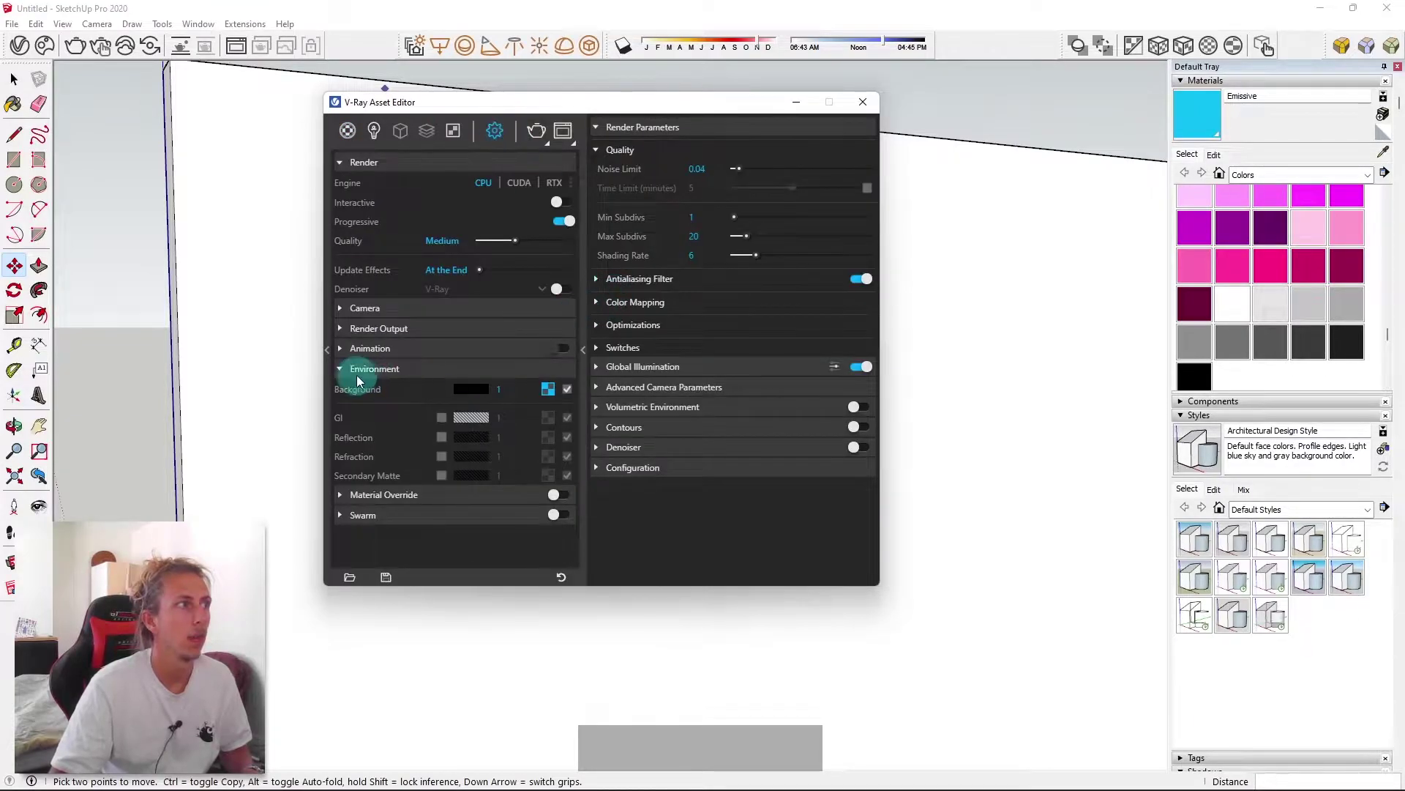
click(351, 370)
click(344, 369)
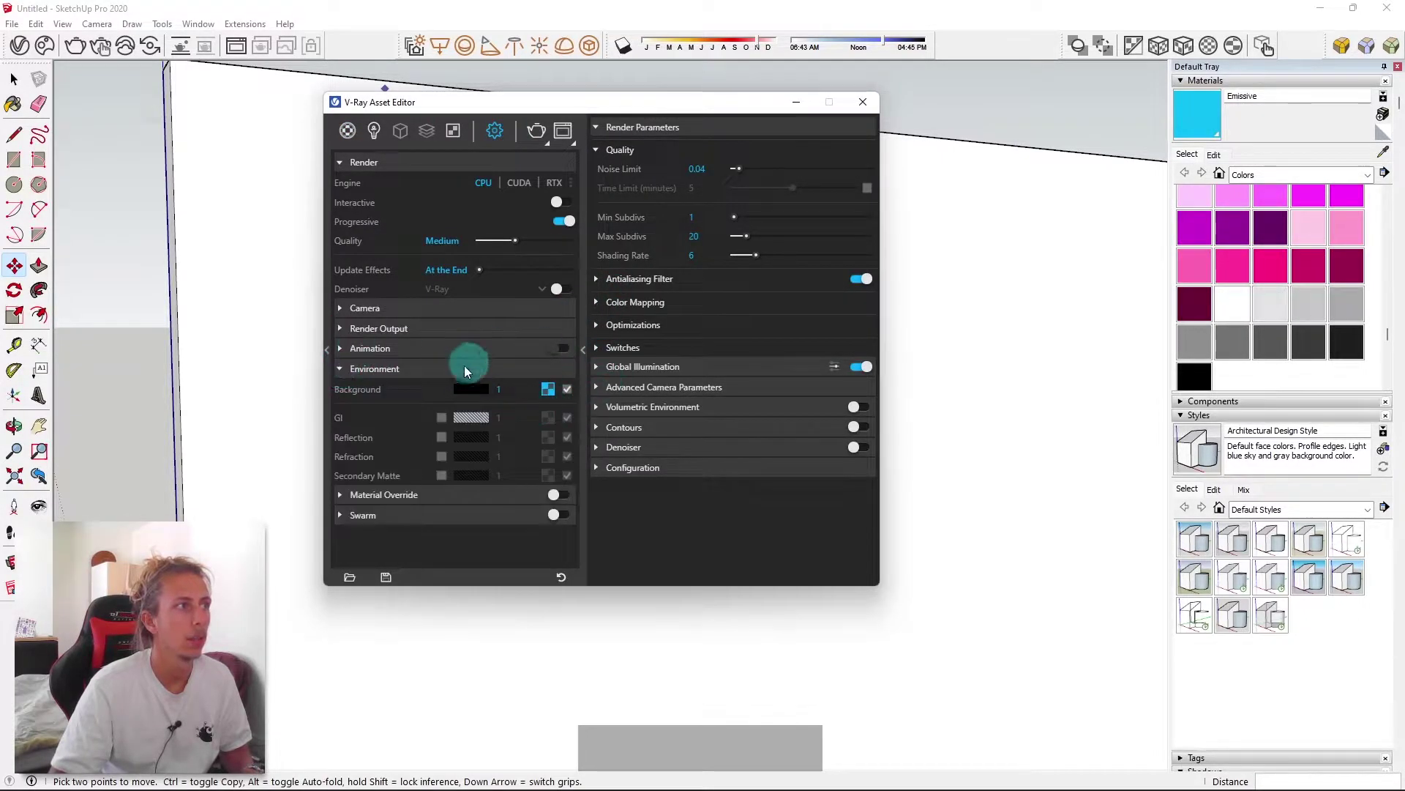
click(569, 389)
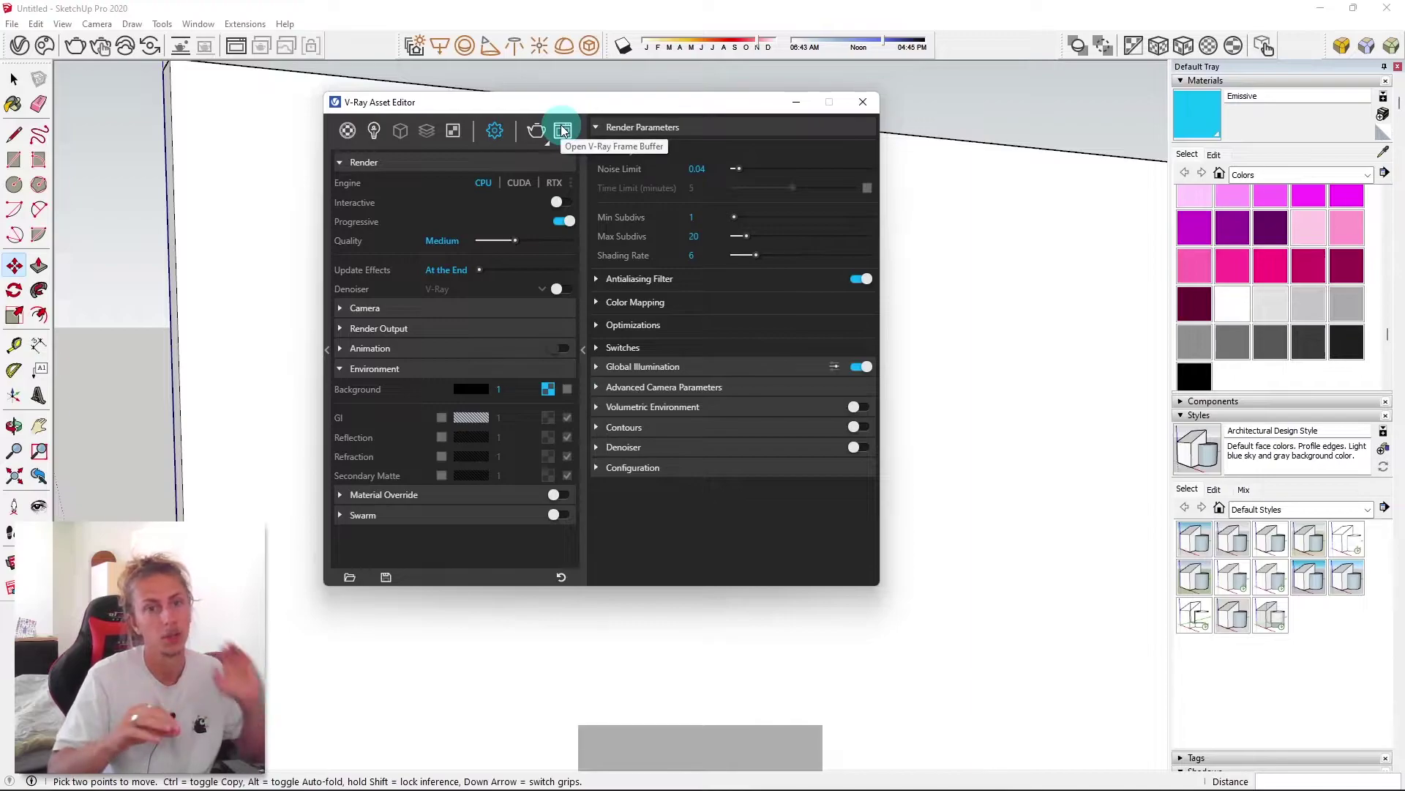
click(538, 132)
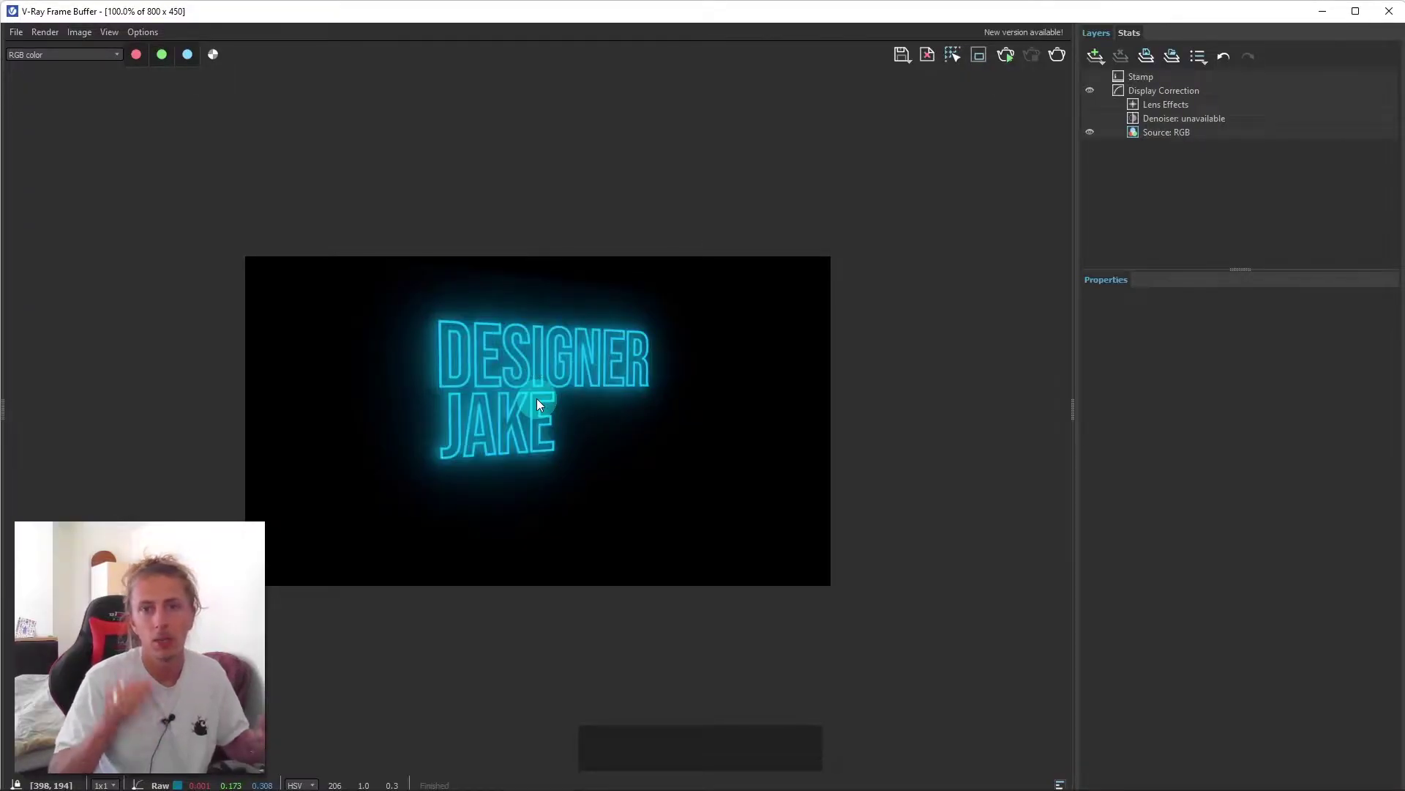
Examine the rendered neon sign on the dark wall up close and at full frame
scroll(432, 417, up, 1)
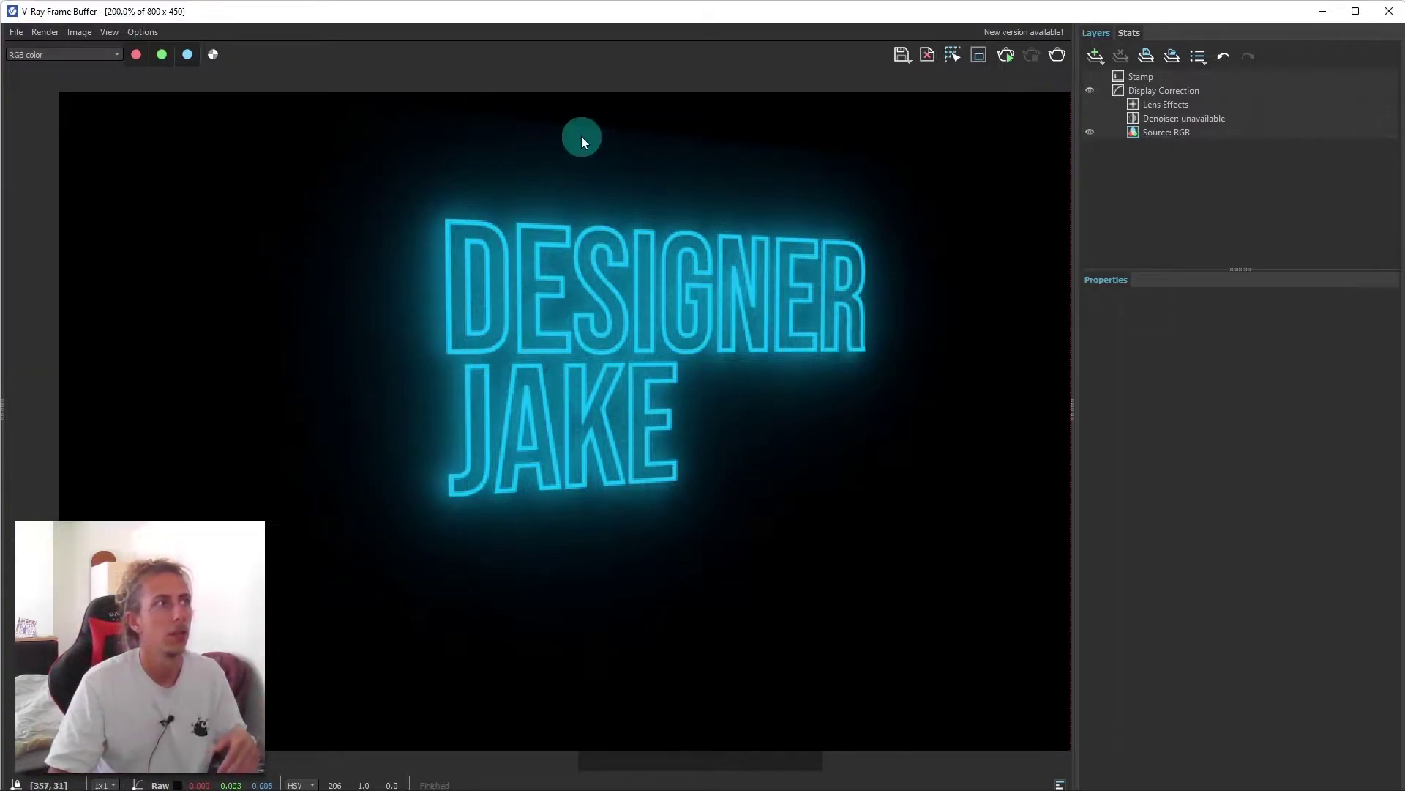
scroll(445, 270, down, 2)
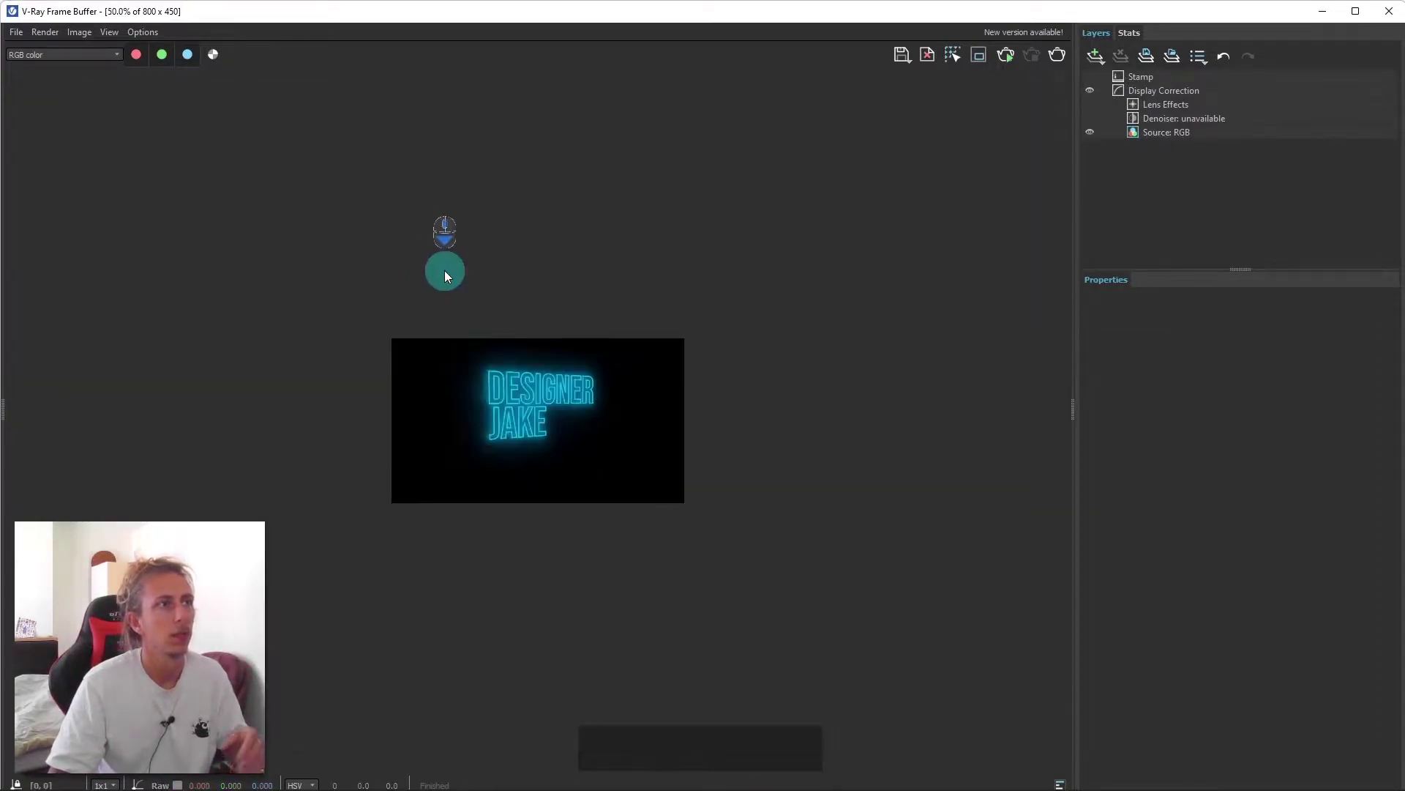
scroll(449, 410, up, 2)
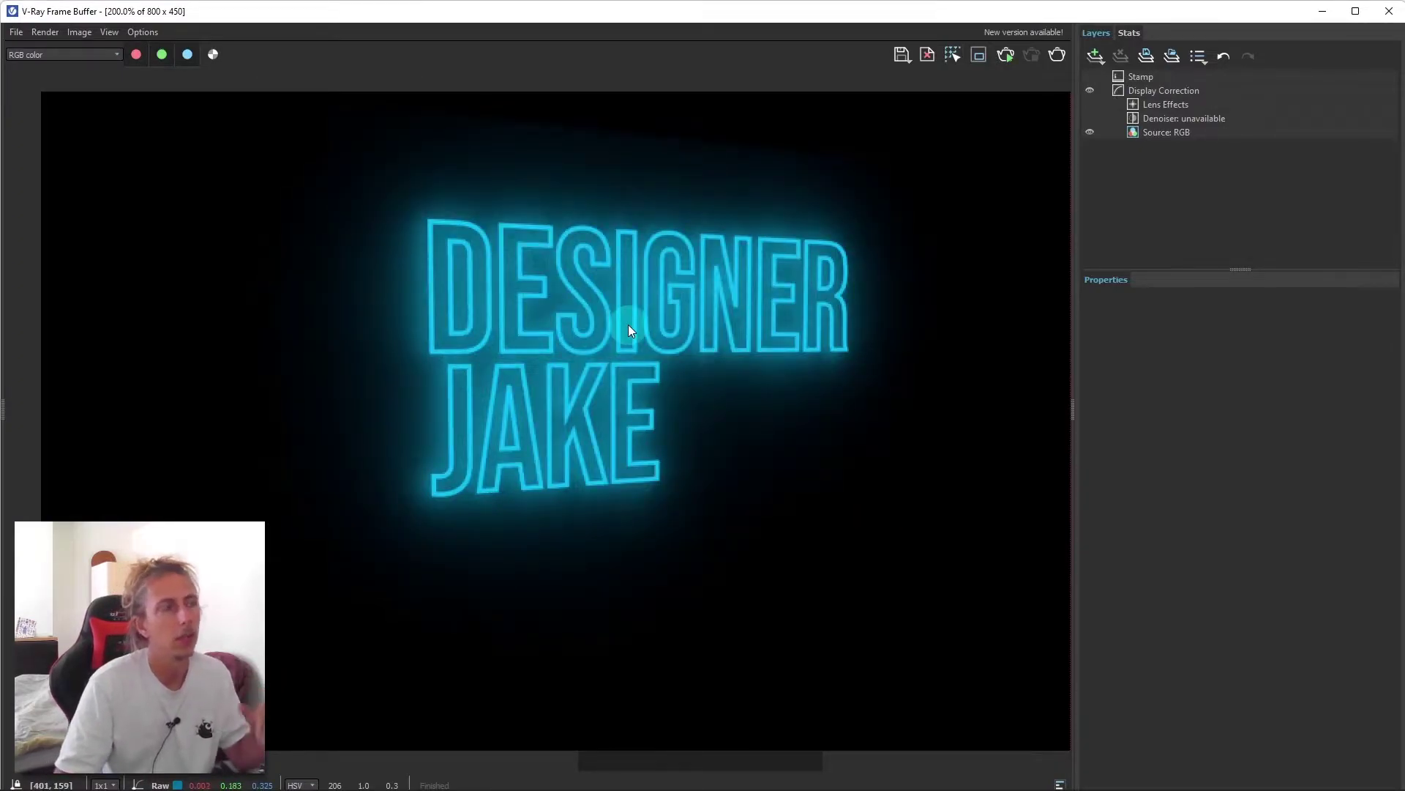
scroll(628, 323, down, 1)
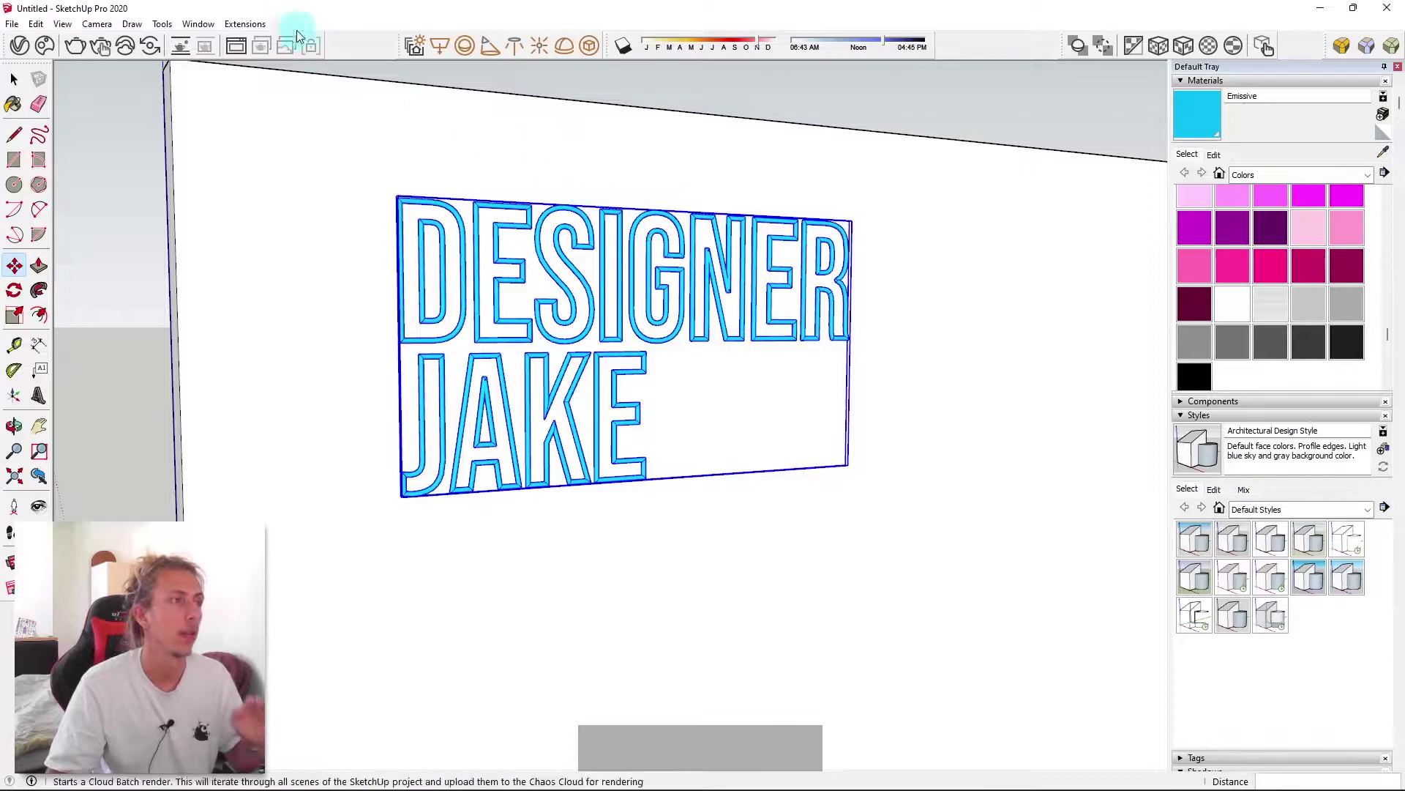
Add the Bricks Weathered E03 1m material from the V-Ray Bricks library to the scene and minimize the Asset Editor
click(22, 50)
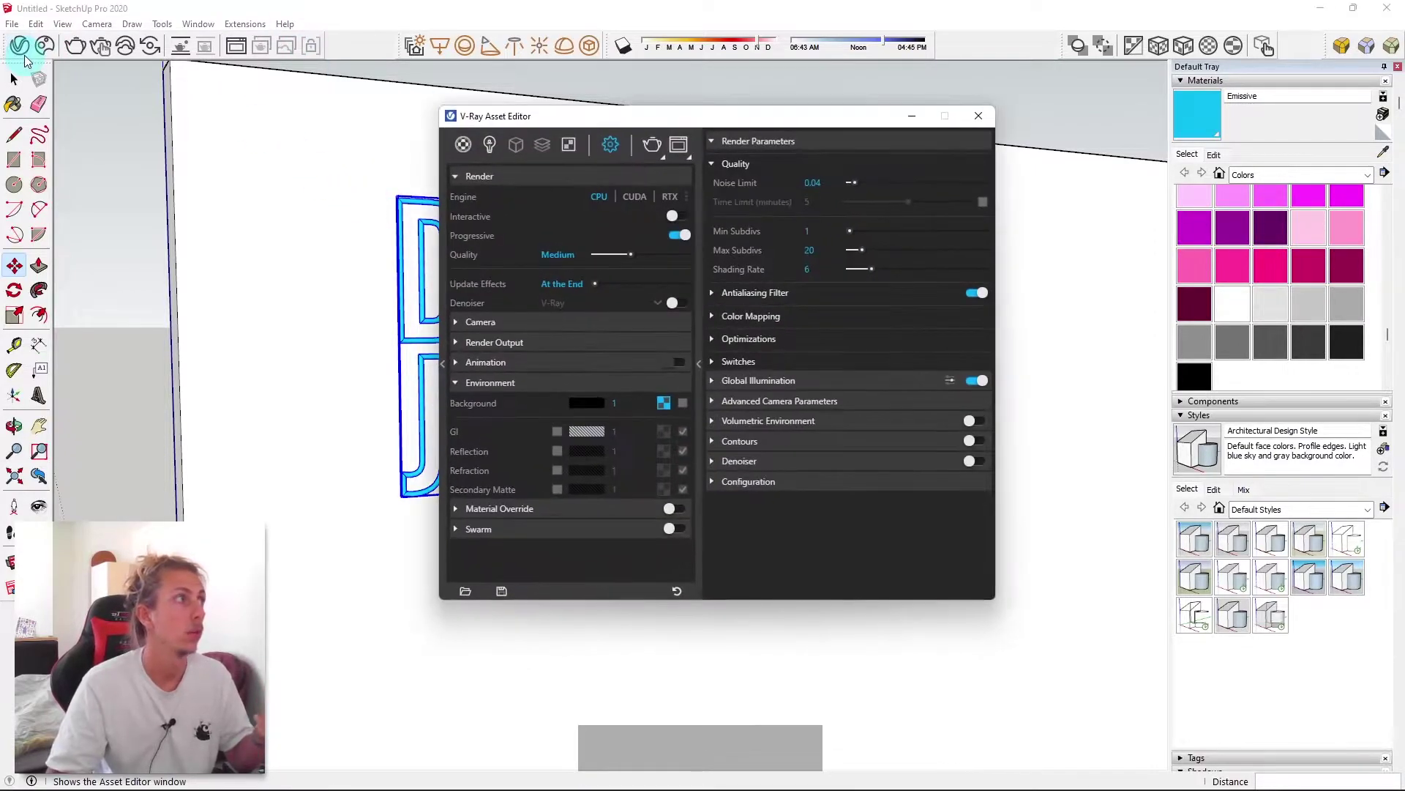
drag(557, 120, 855, 168)
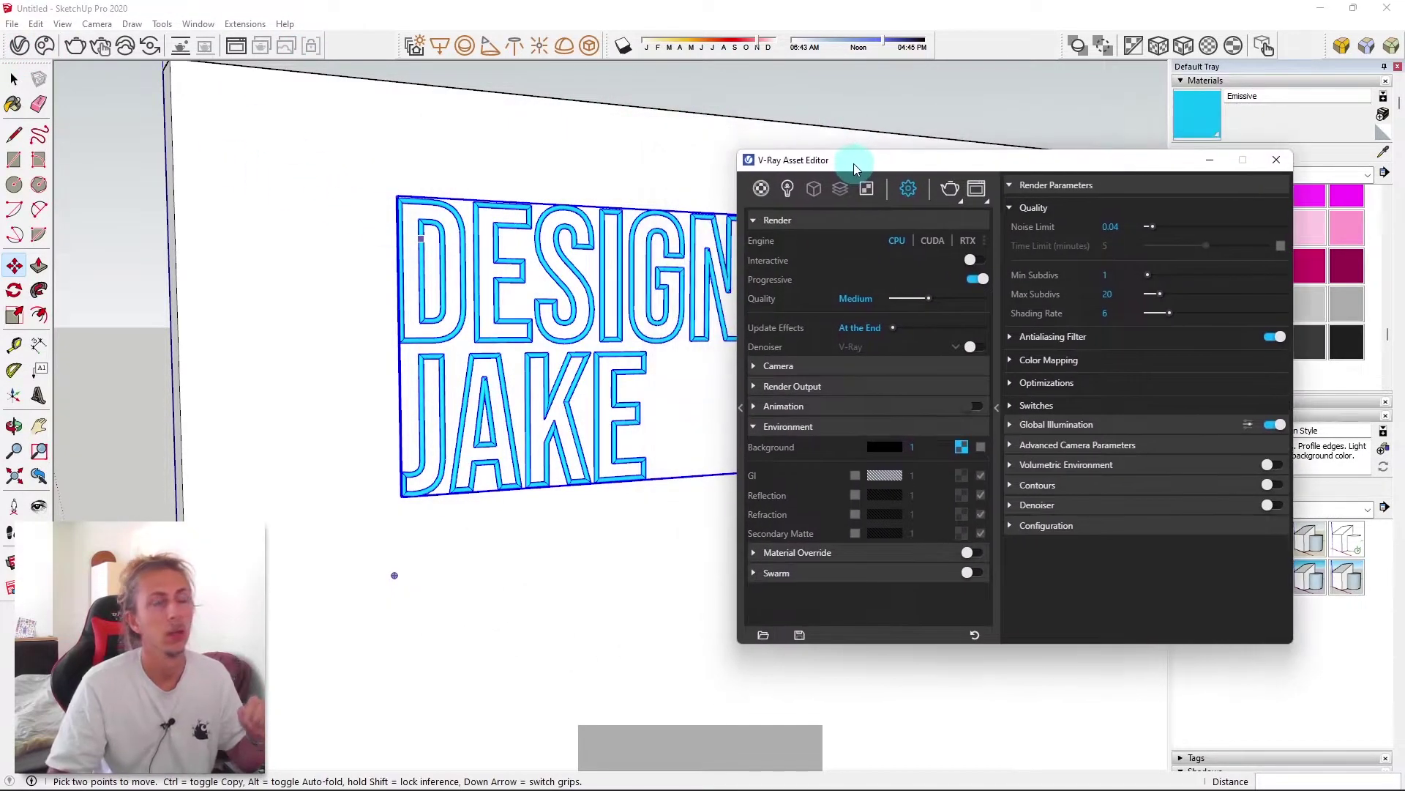
click(741, 408)
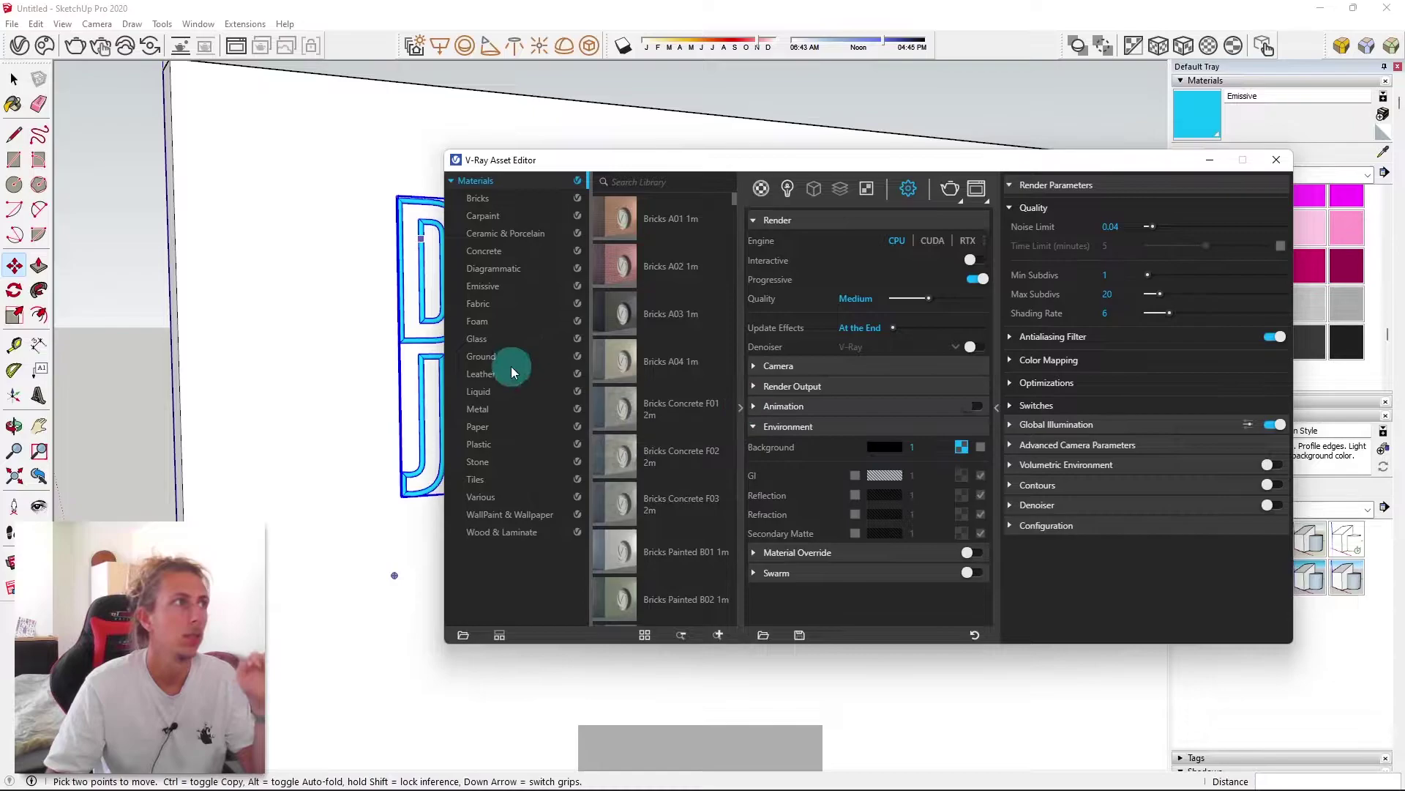
click(507, 200)
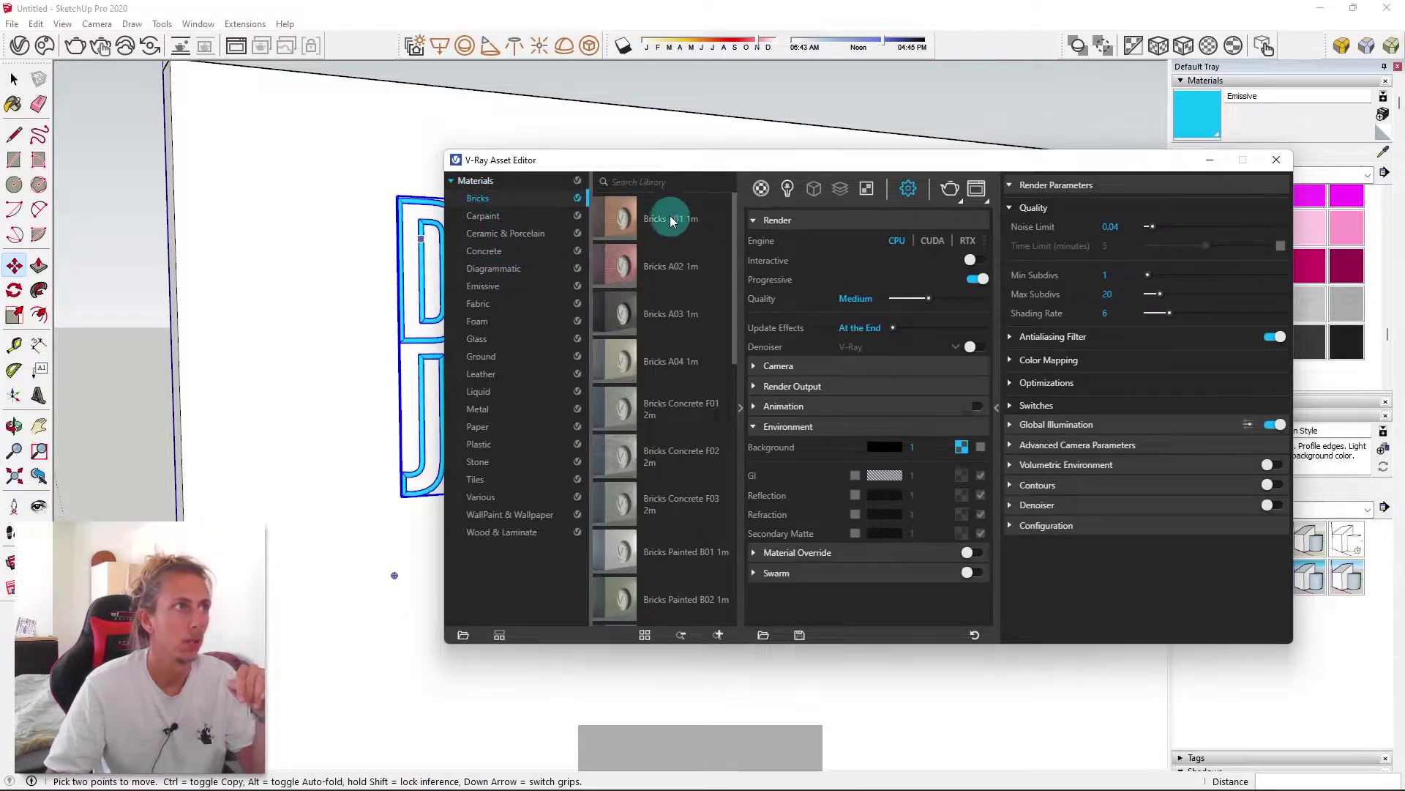
scroll(679, 320, down, 10)
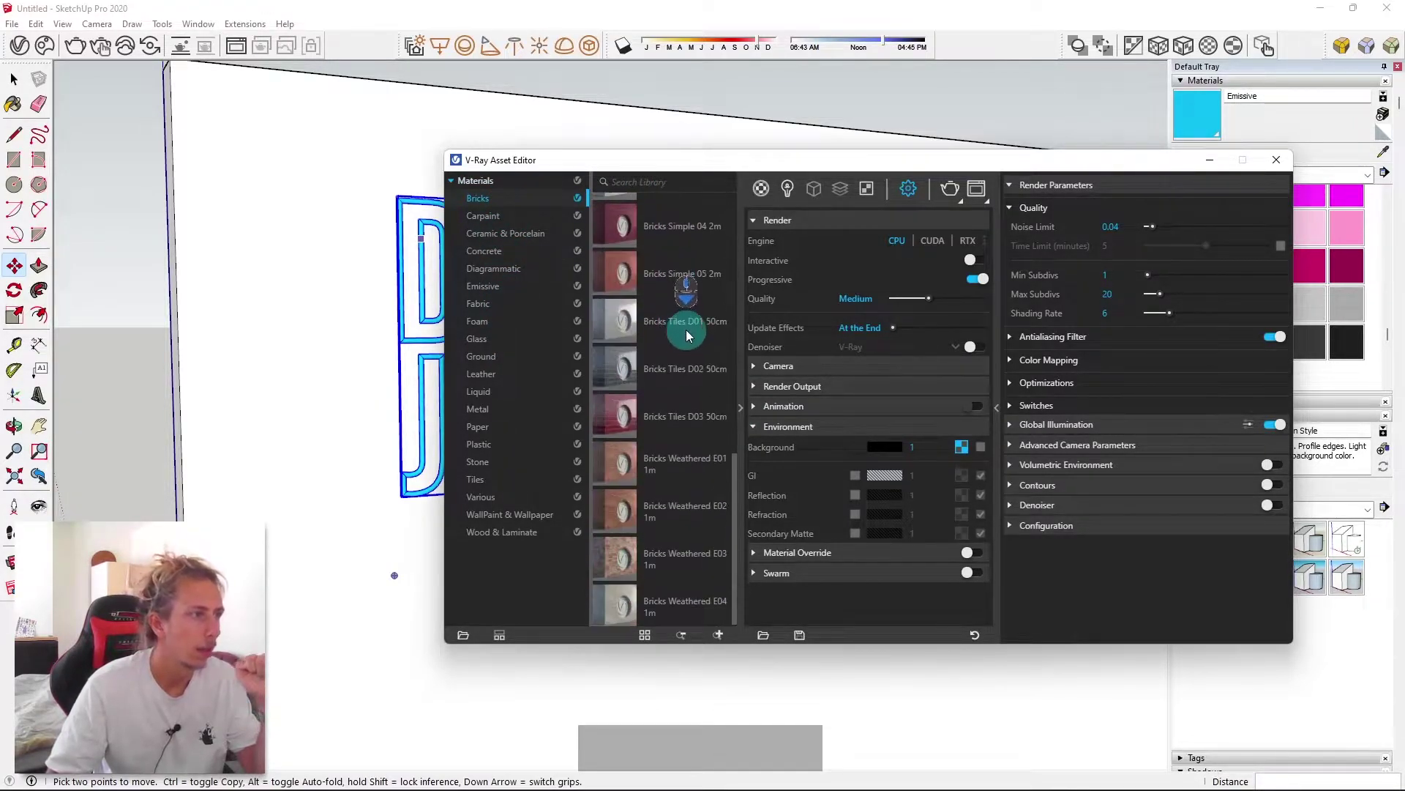
click(621, 561)
double_click(621, 561)
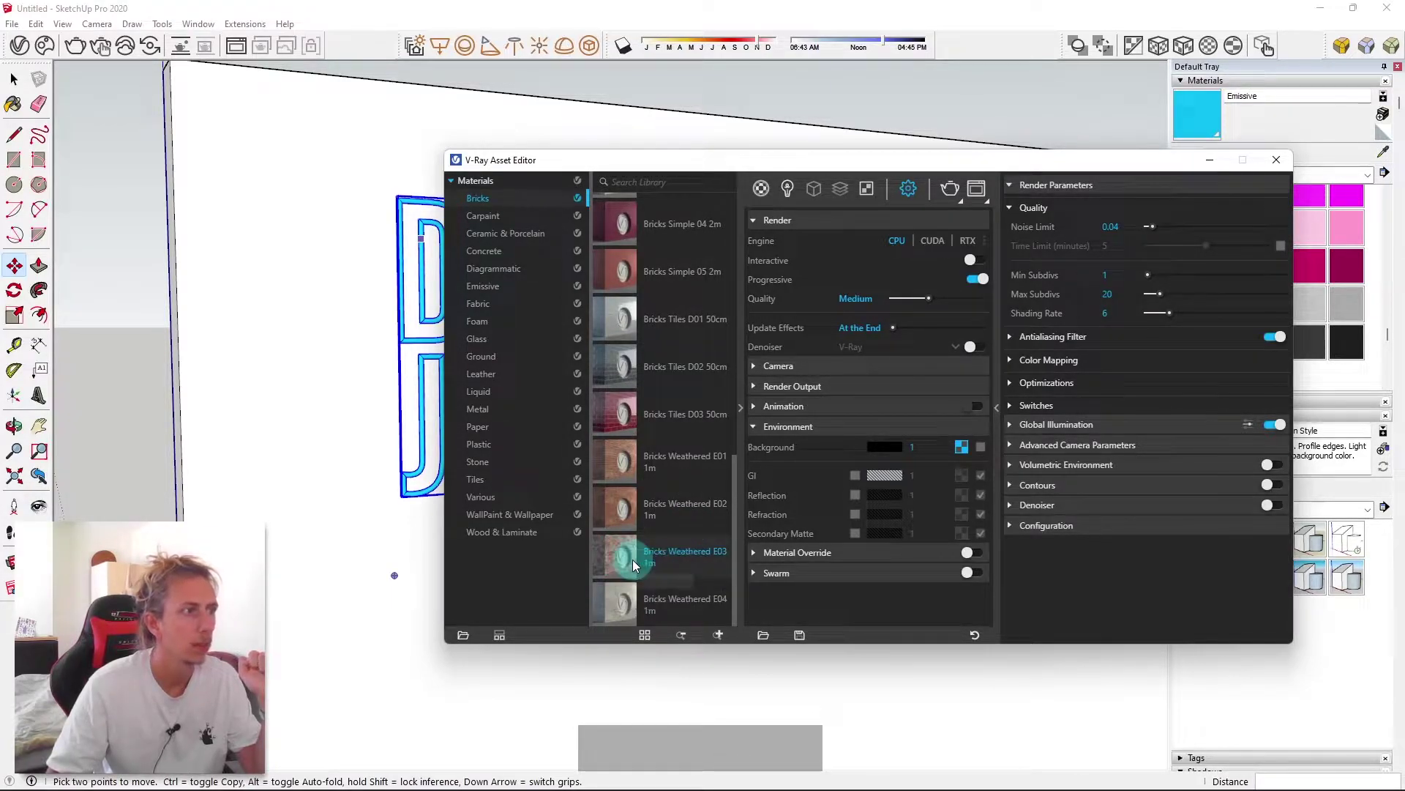
click(1311, 98)
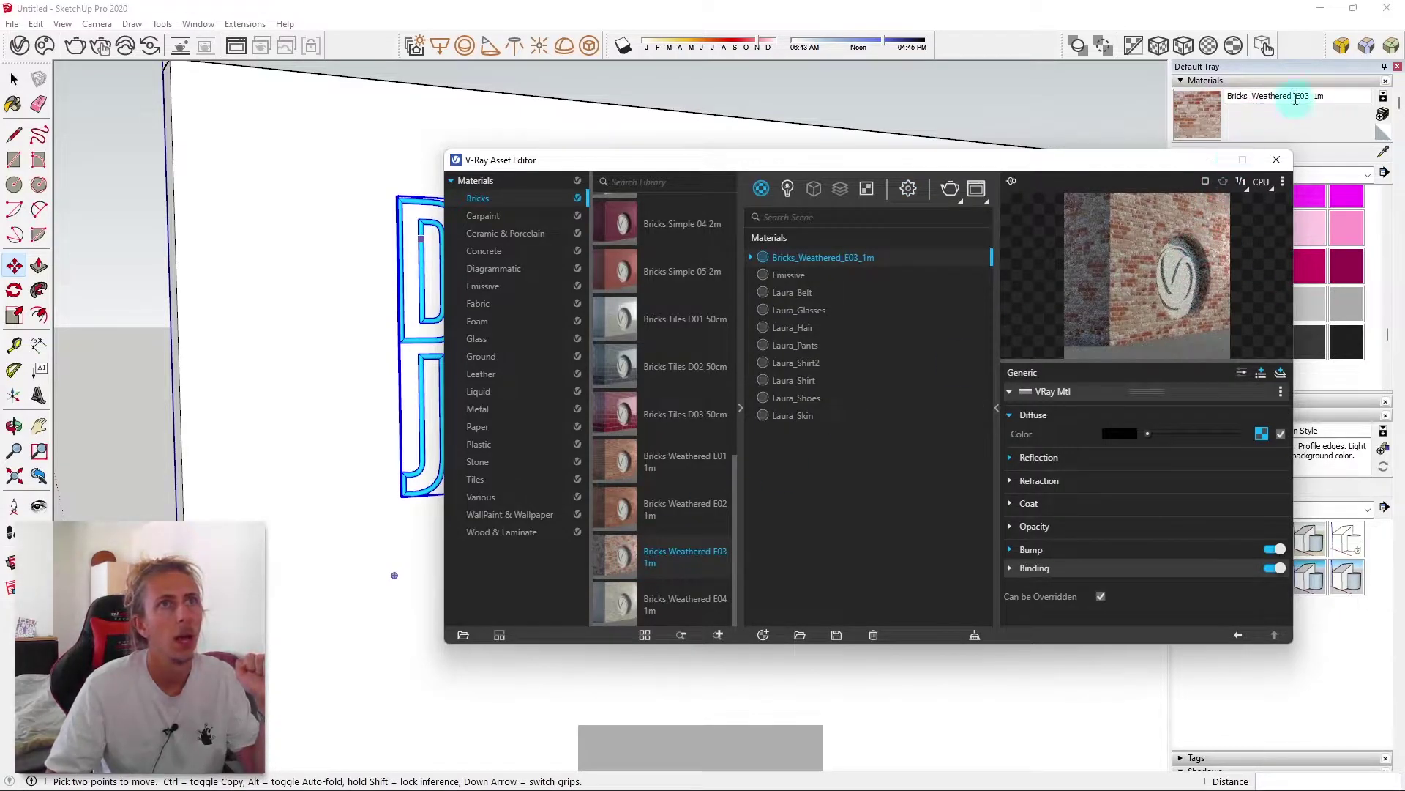
click(1209, 160)
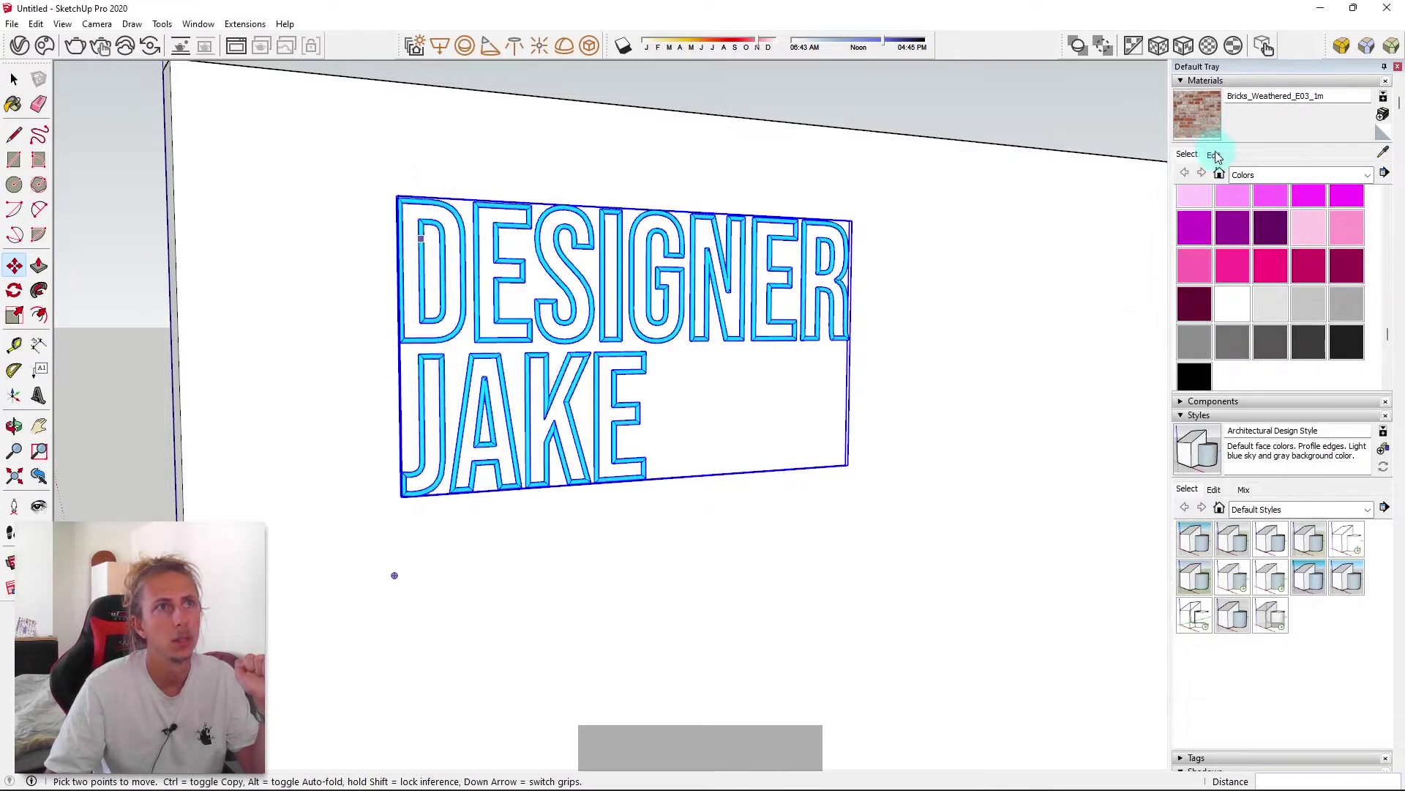
Set the Bricks_Weathered_E03_1m texture size to 1000 mm and paint the wall with it
click(1213, 154)
double_click(1207, 322)
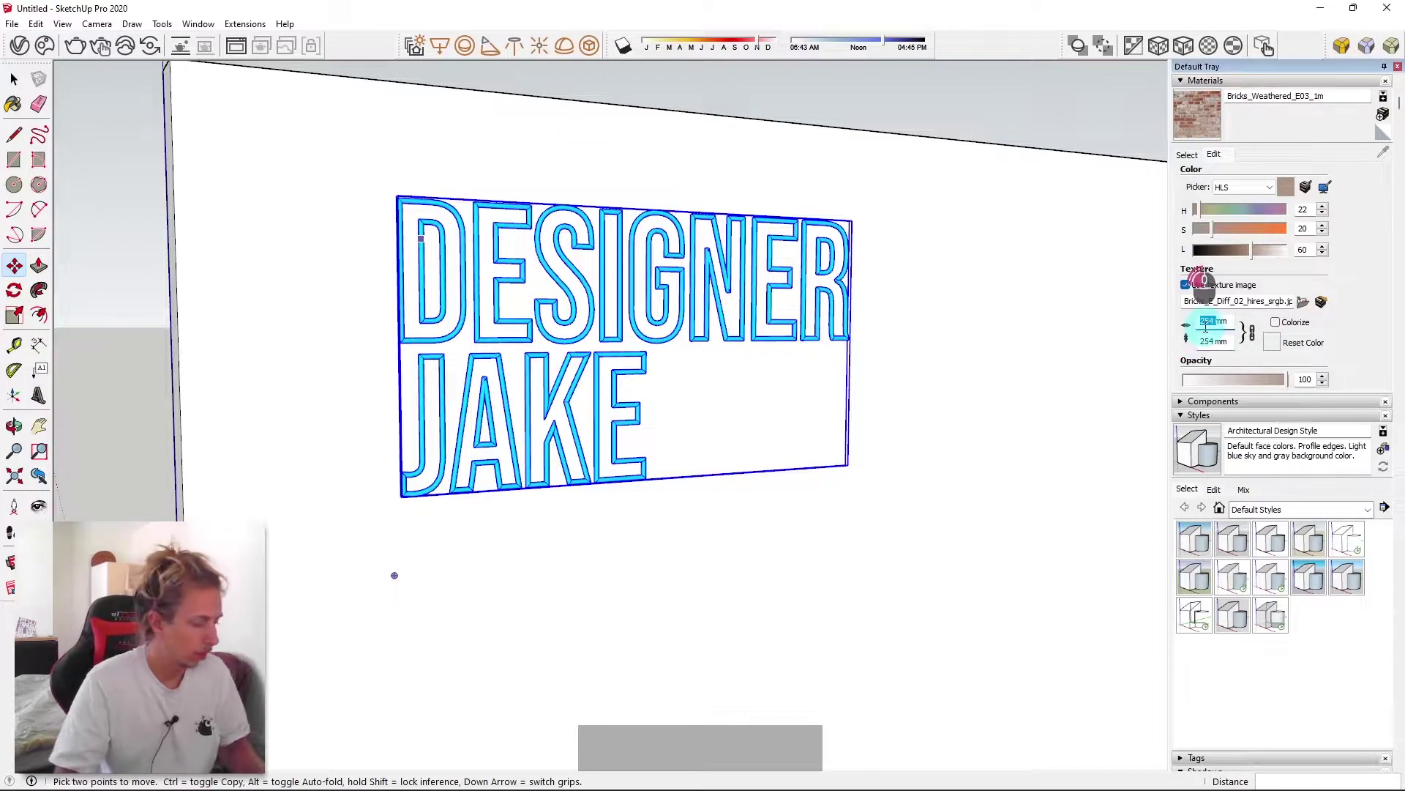
text(1000)
key(Return)
click(14, 104)
click(235, 118)
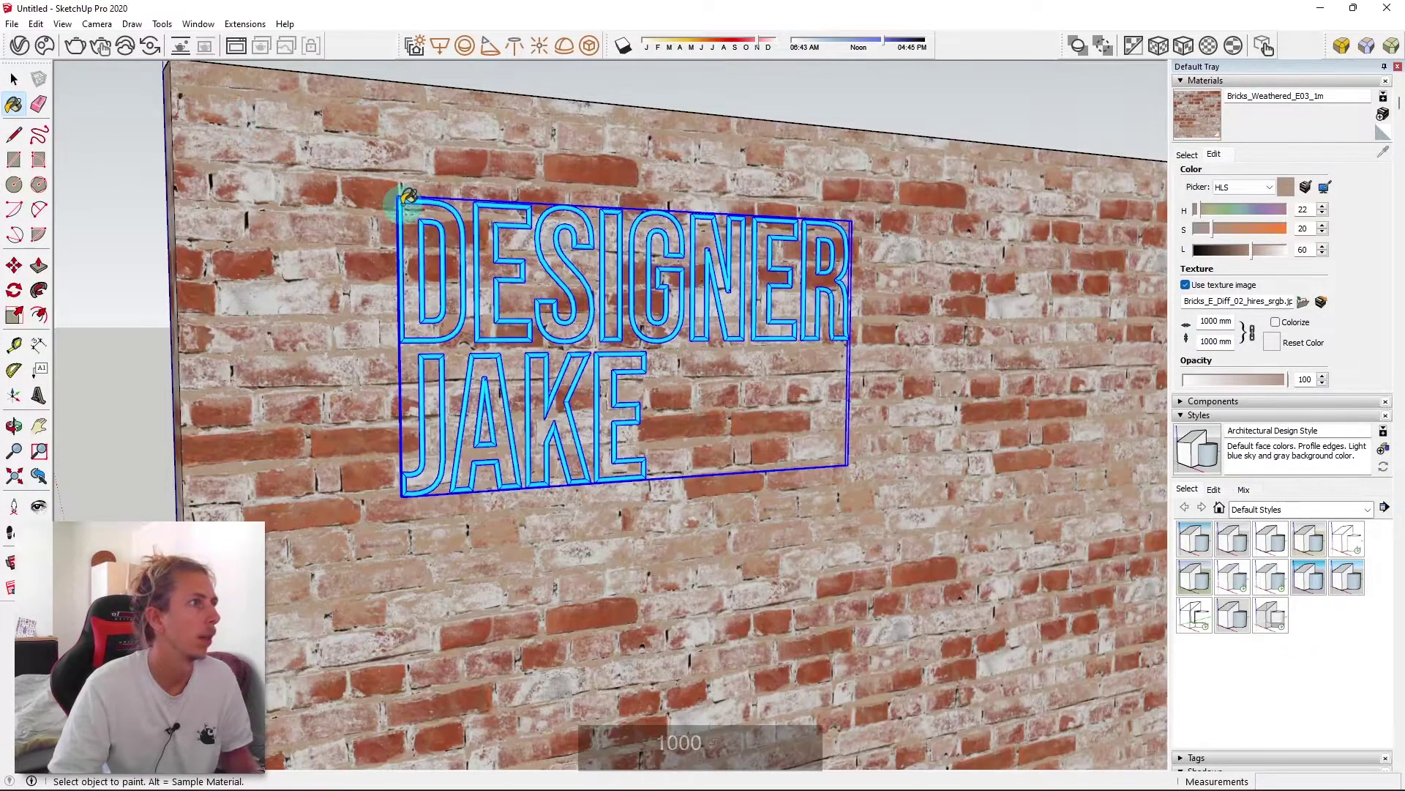
Move the neon text along the brick wall, farther from the wall's near end
middle_drag(408, 196, 607, 316)
scroll(607, 316, down, 2)
key(space)
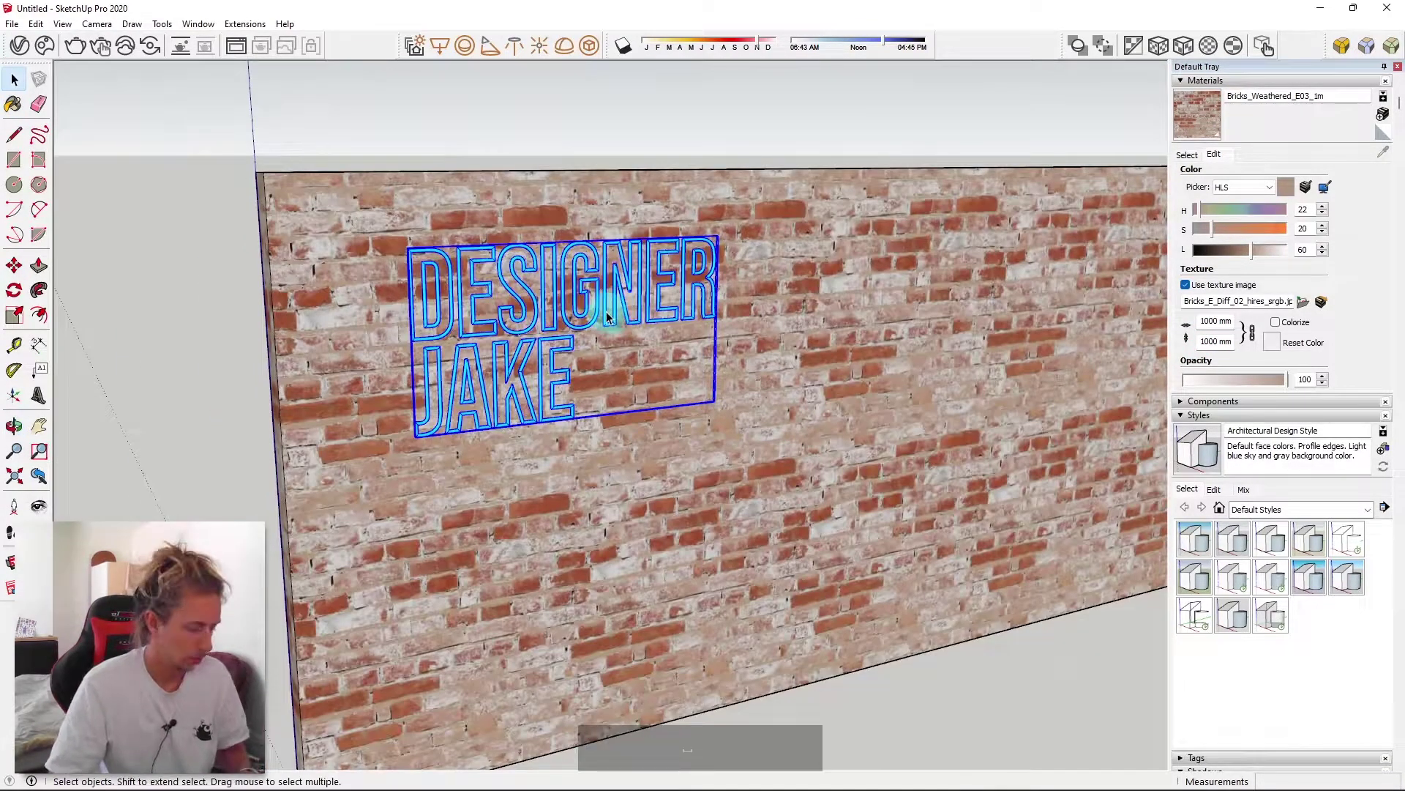
key(m)
click(608, 317)
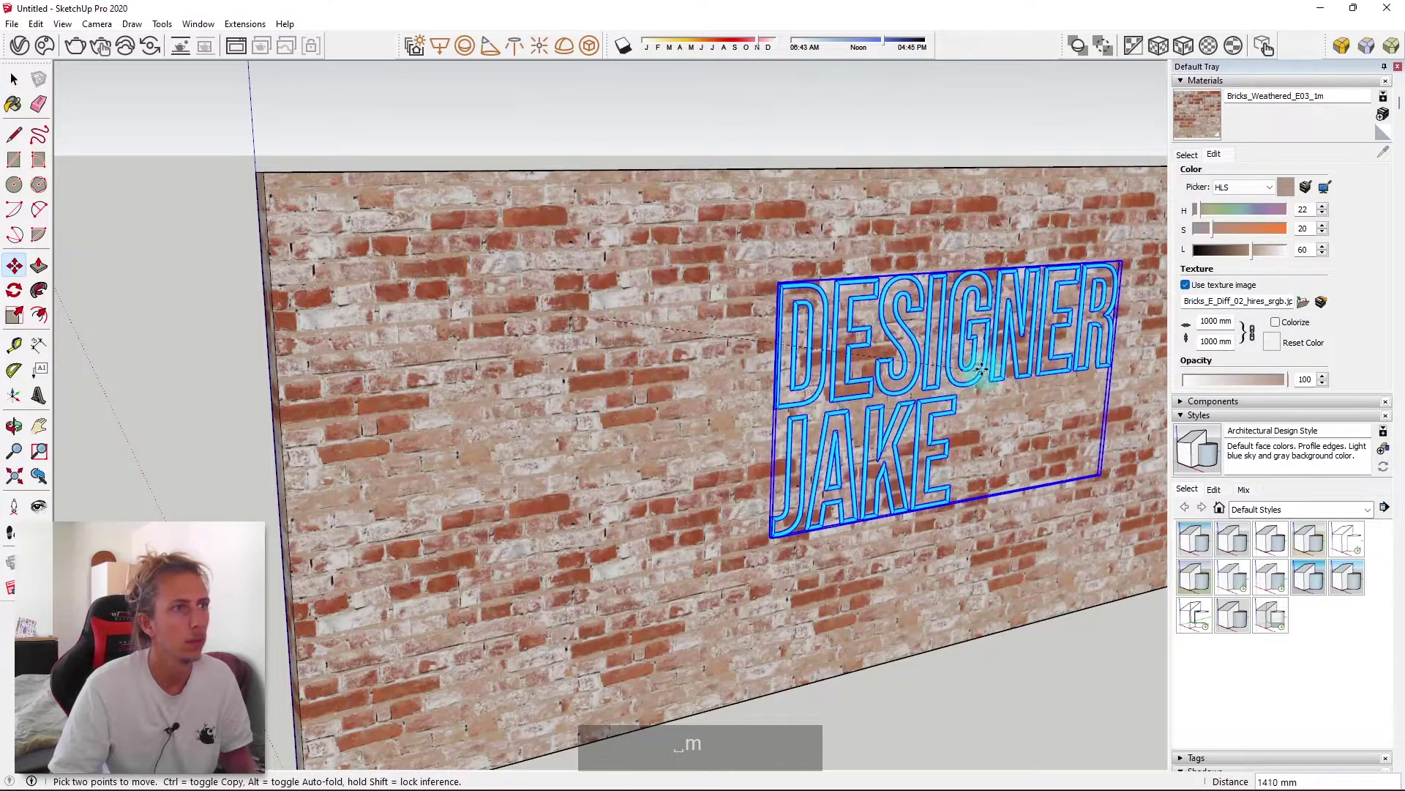
scroll(901, 304, up, 3)
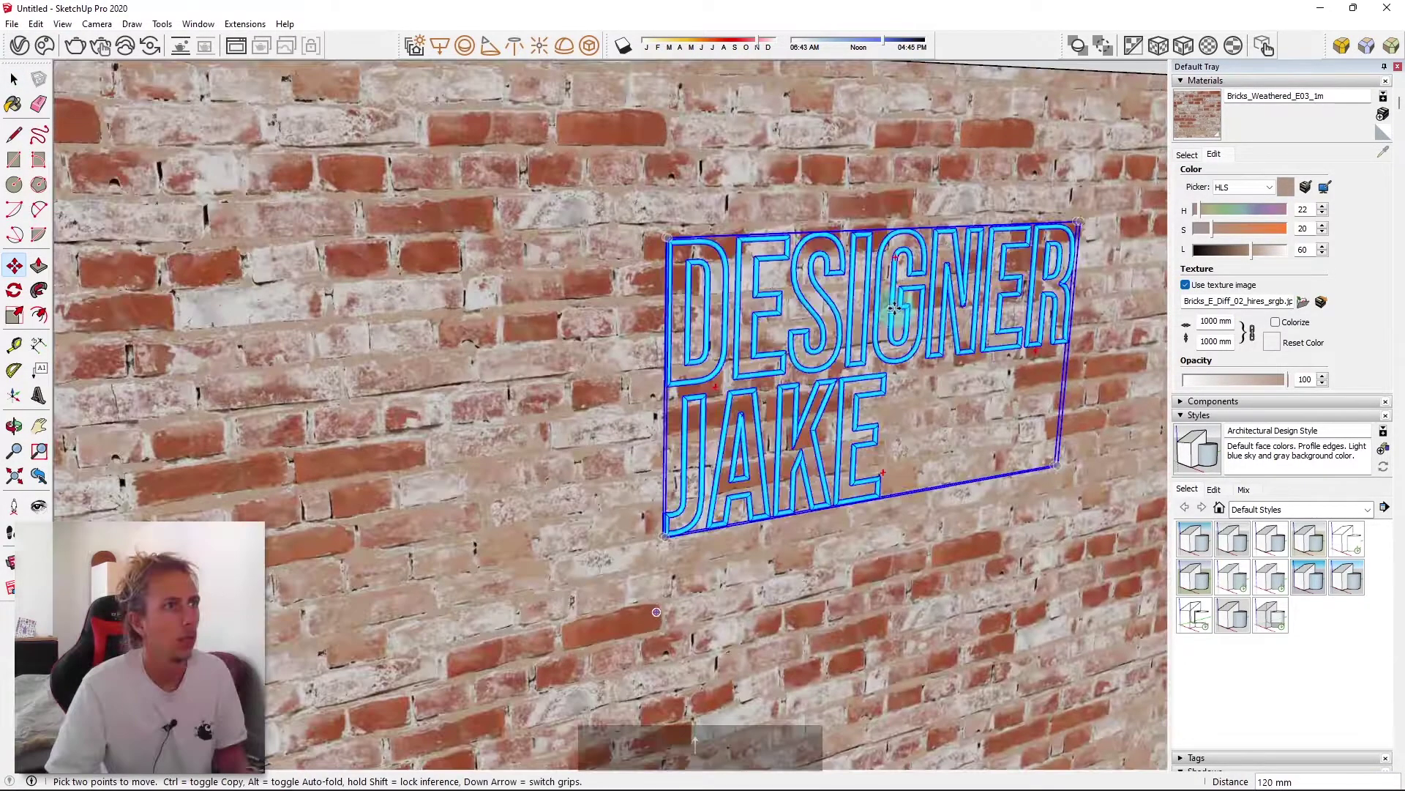
click(895, 309)
key(space)
shift+middle_drag(985, 194, 734, 139)
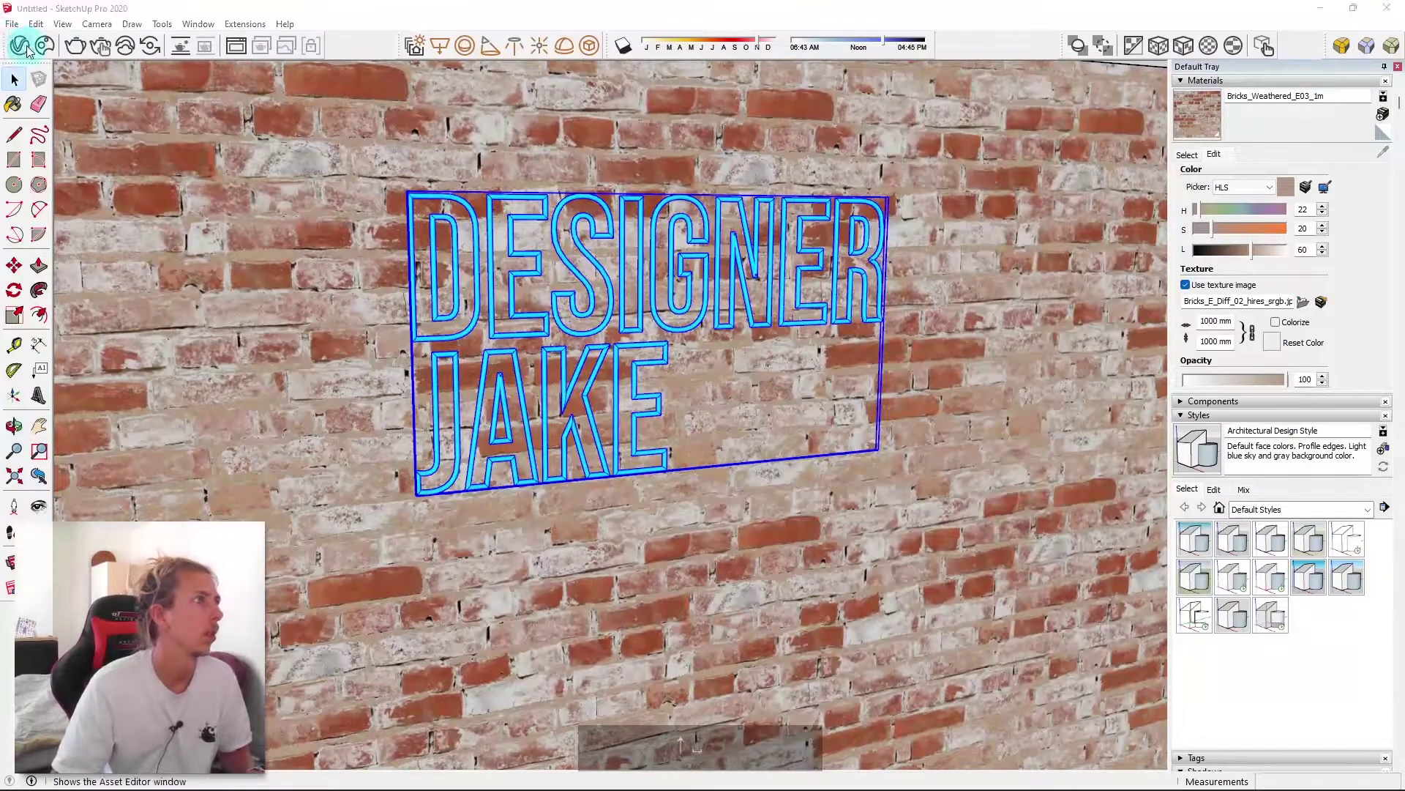
Set the SunLight's Intensity Multiplier to 0.049 in the V-Ray Asset Editor
click(24, 47)
click(789, 189)
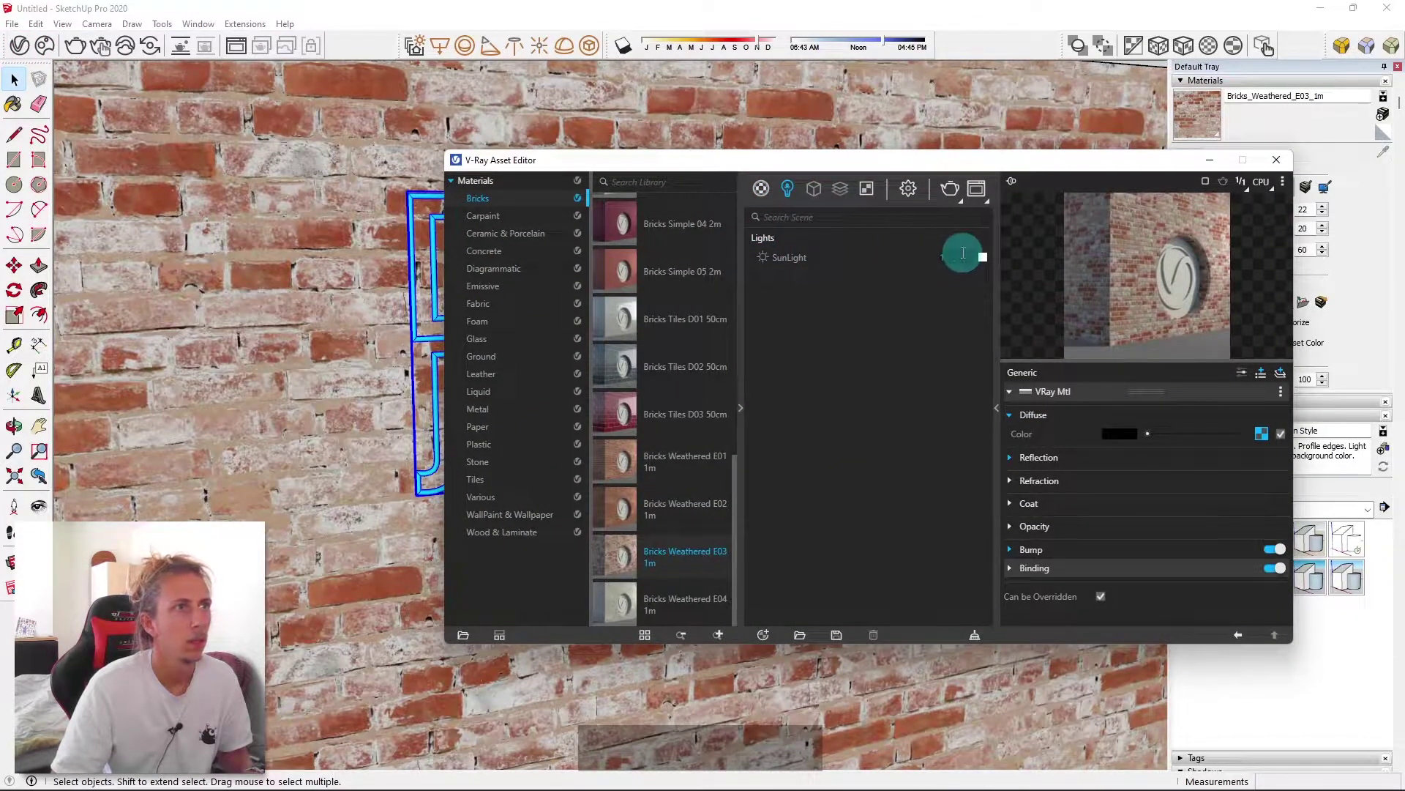
click(887, 256)
drag(958, 160, 669, 138)
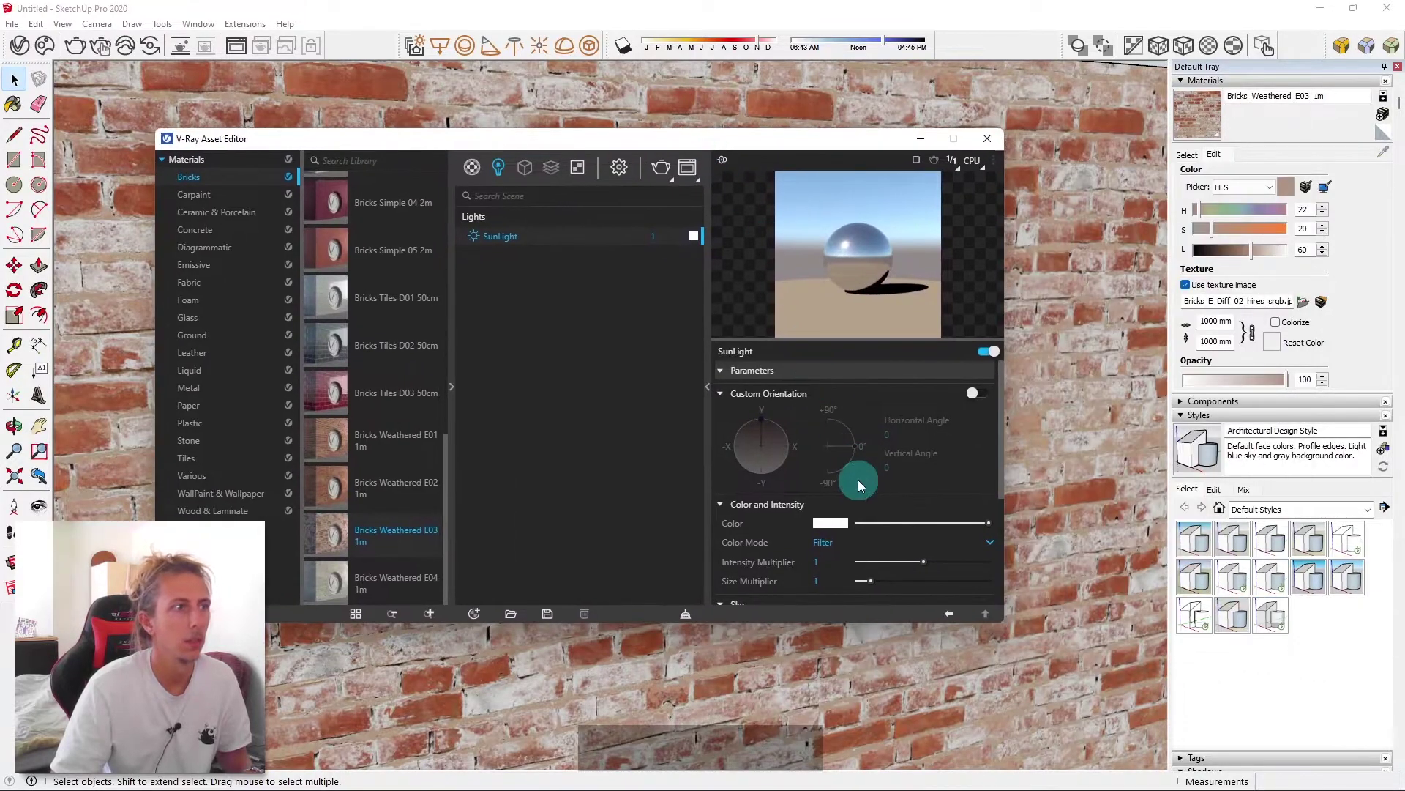
drag(867, 560, 870, 559)
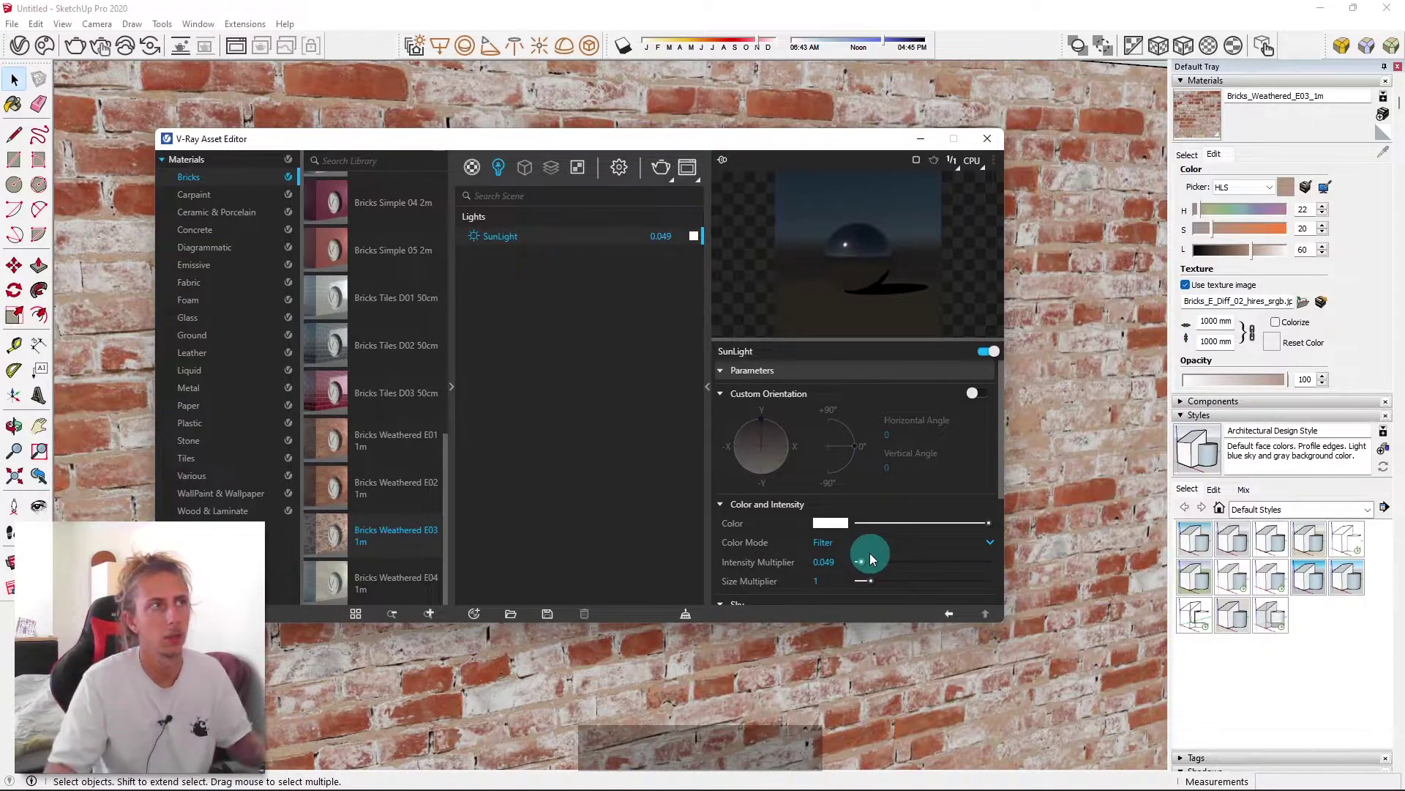
Set the Emissive material's intensity to 3.1, angle the view on the sign and render the scene
click(472, 168)
click(500, 254)
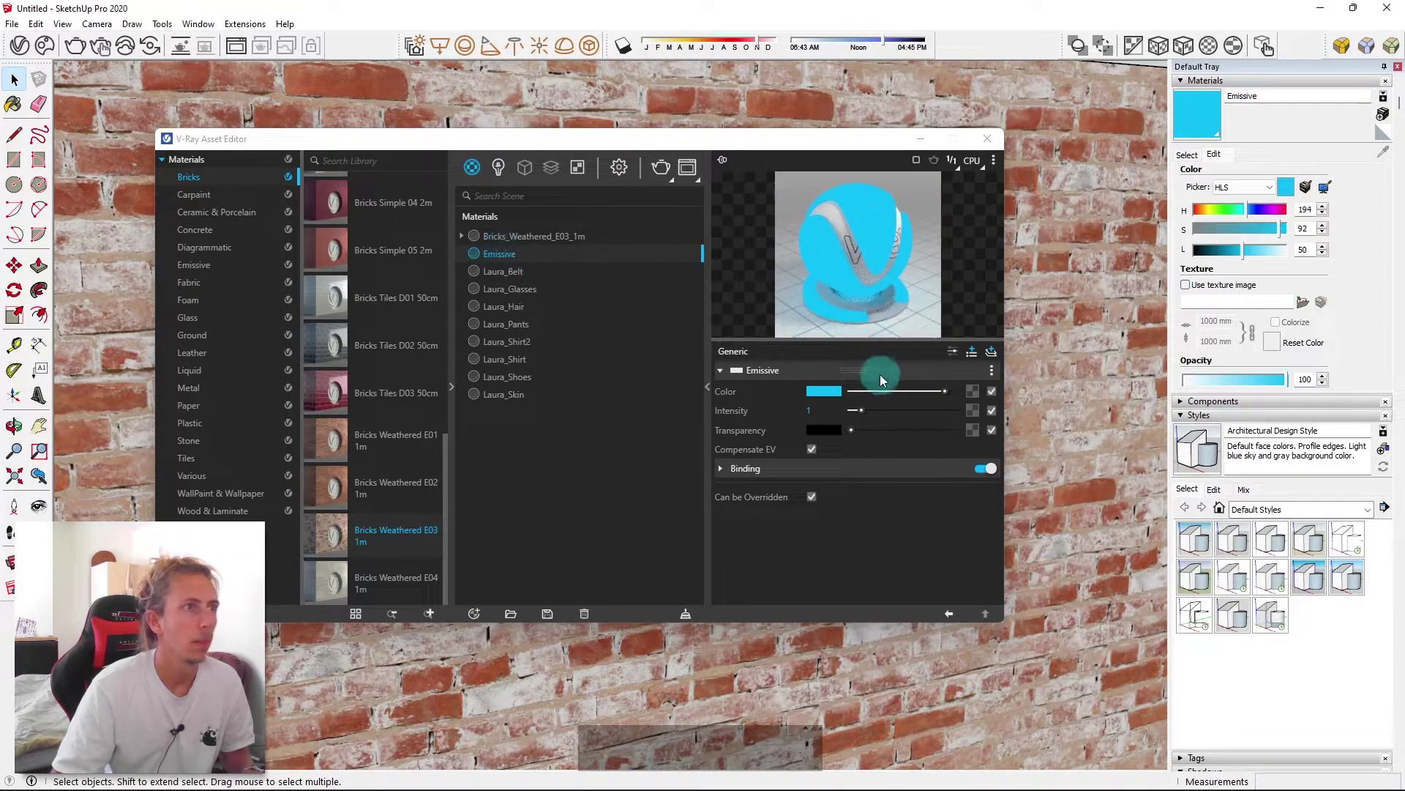
drag(862, 410, 883, 407)
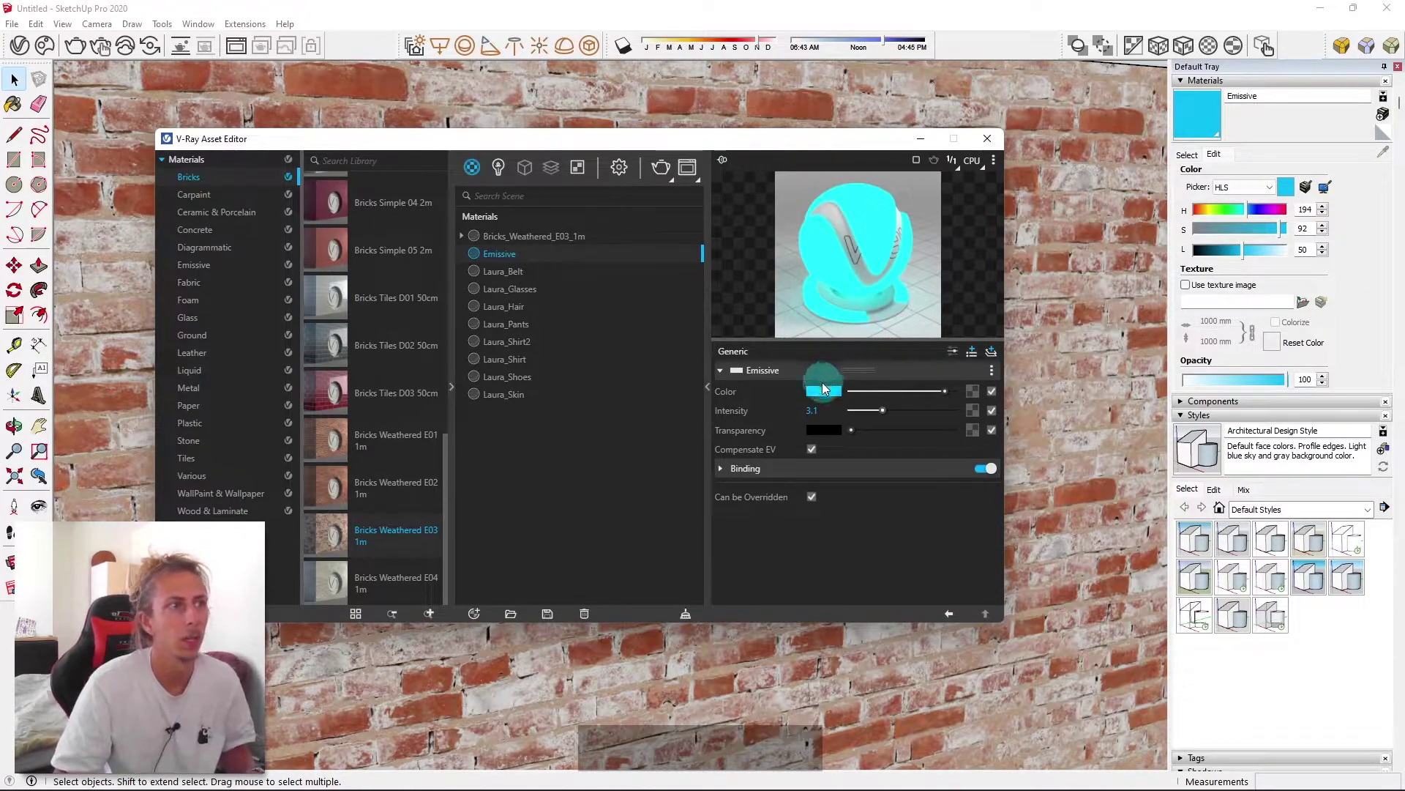
drag(914, 137, 920, 146)
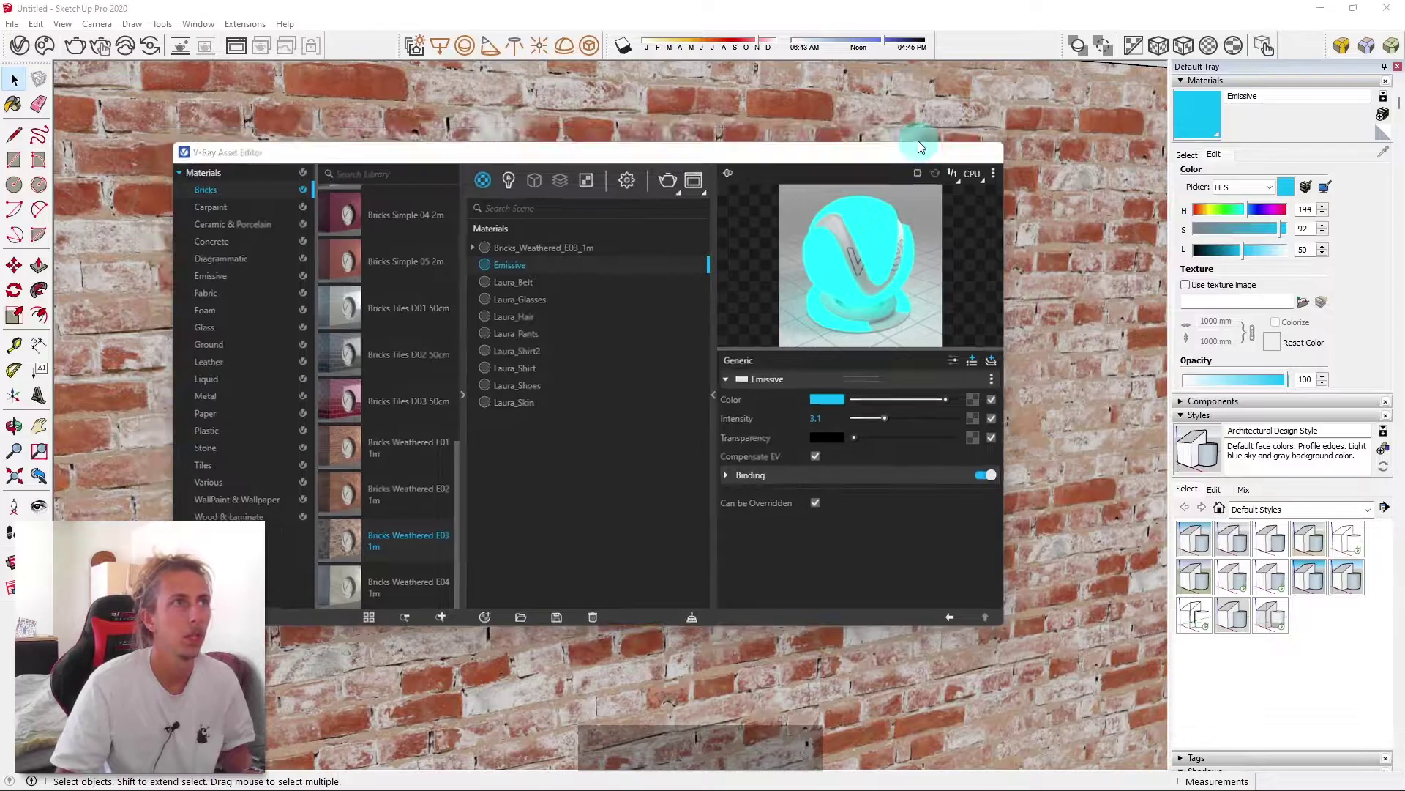
mouse_move(816, 313)
middle_down()
mouse_move(872, 313)
mouse_move(783, 408)
mouse_move(834, 415)
mouse_move(820, 410)
middle_up()
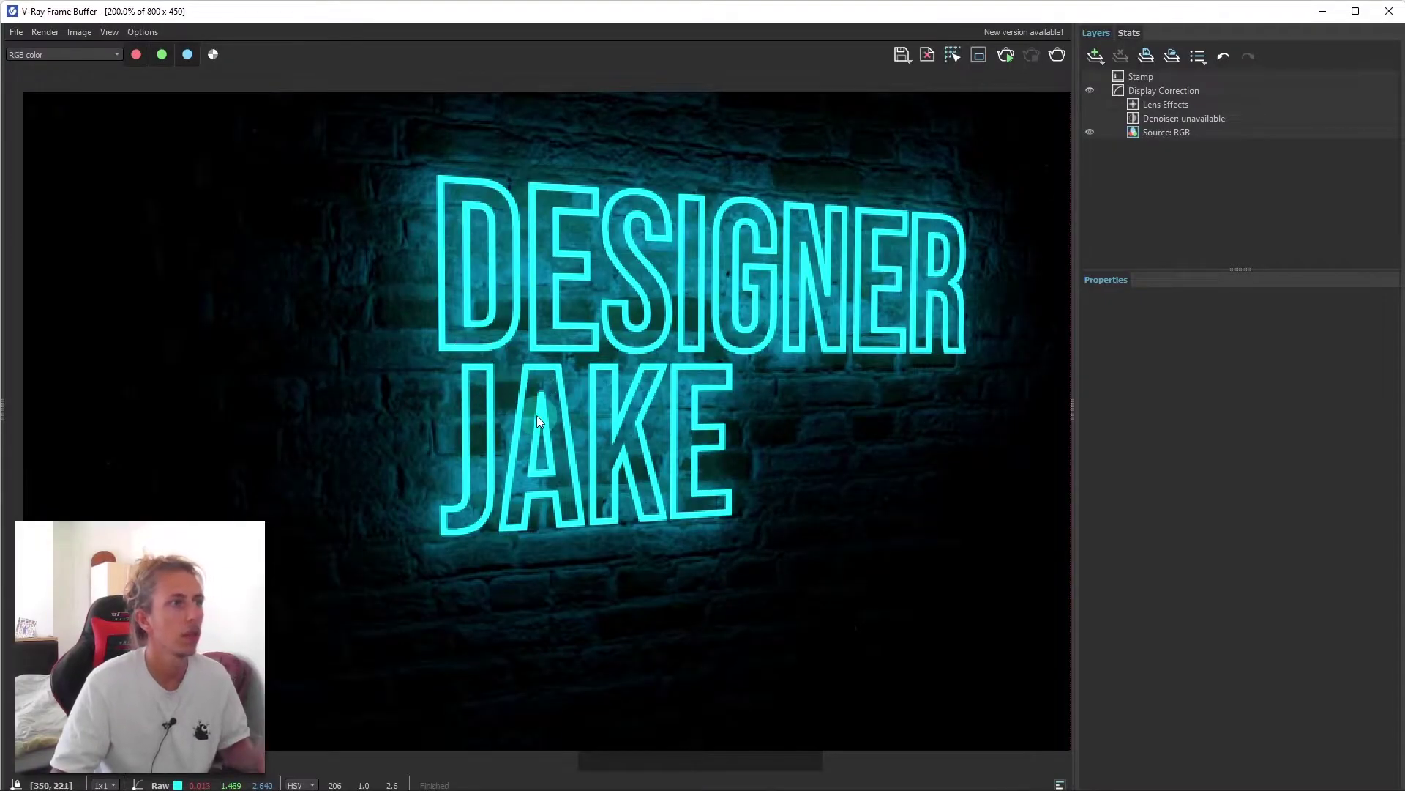
Examine the new render, comparing the sign's glow and the lit brick texture up close and at full frame
scroll(537, 415, down, 1)
scroll(512, 261, up, 1)
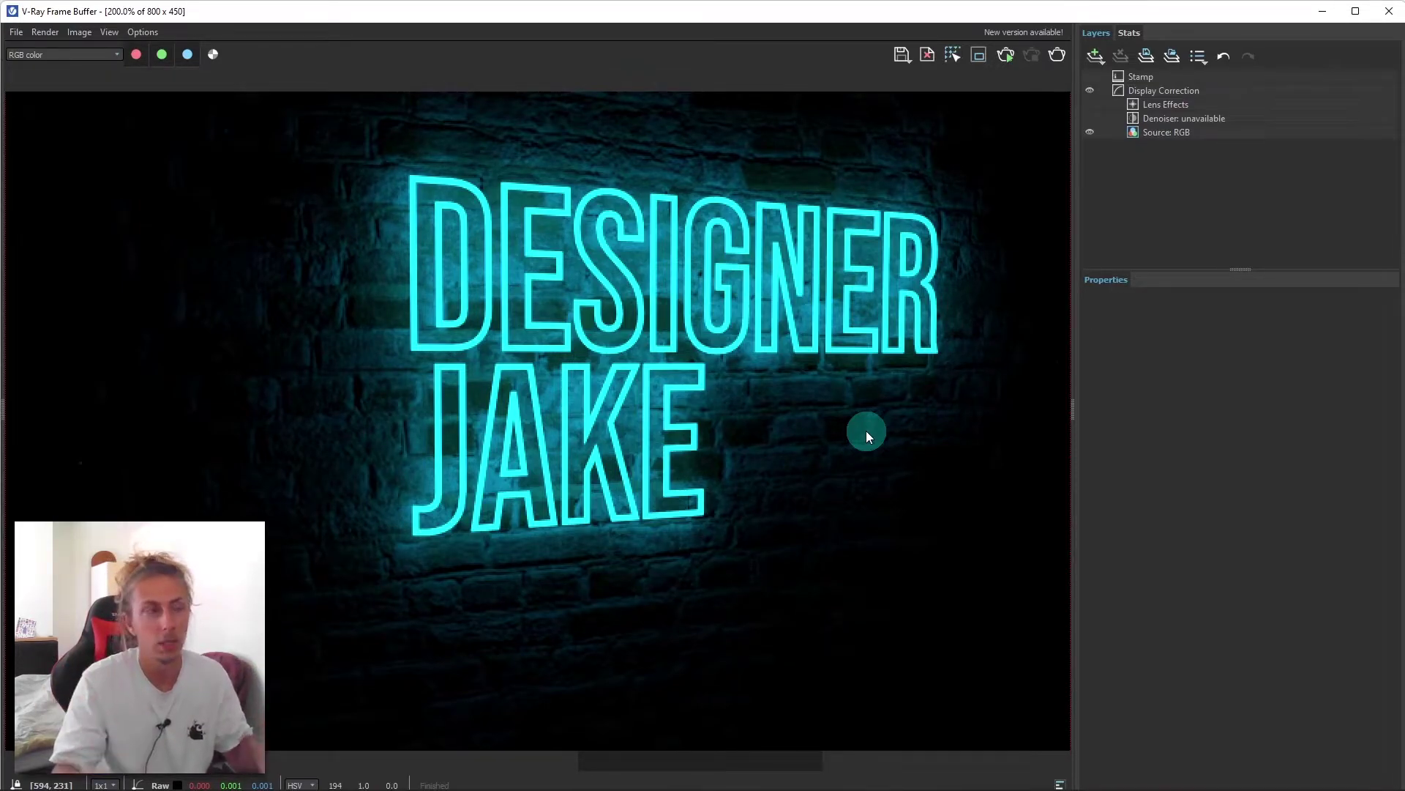
scroll(867, 431, down, 4)
scroll(492, 462, up, 4)
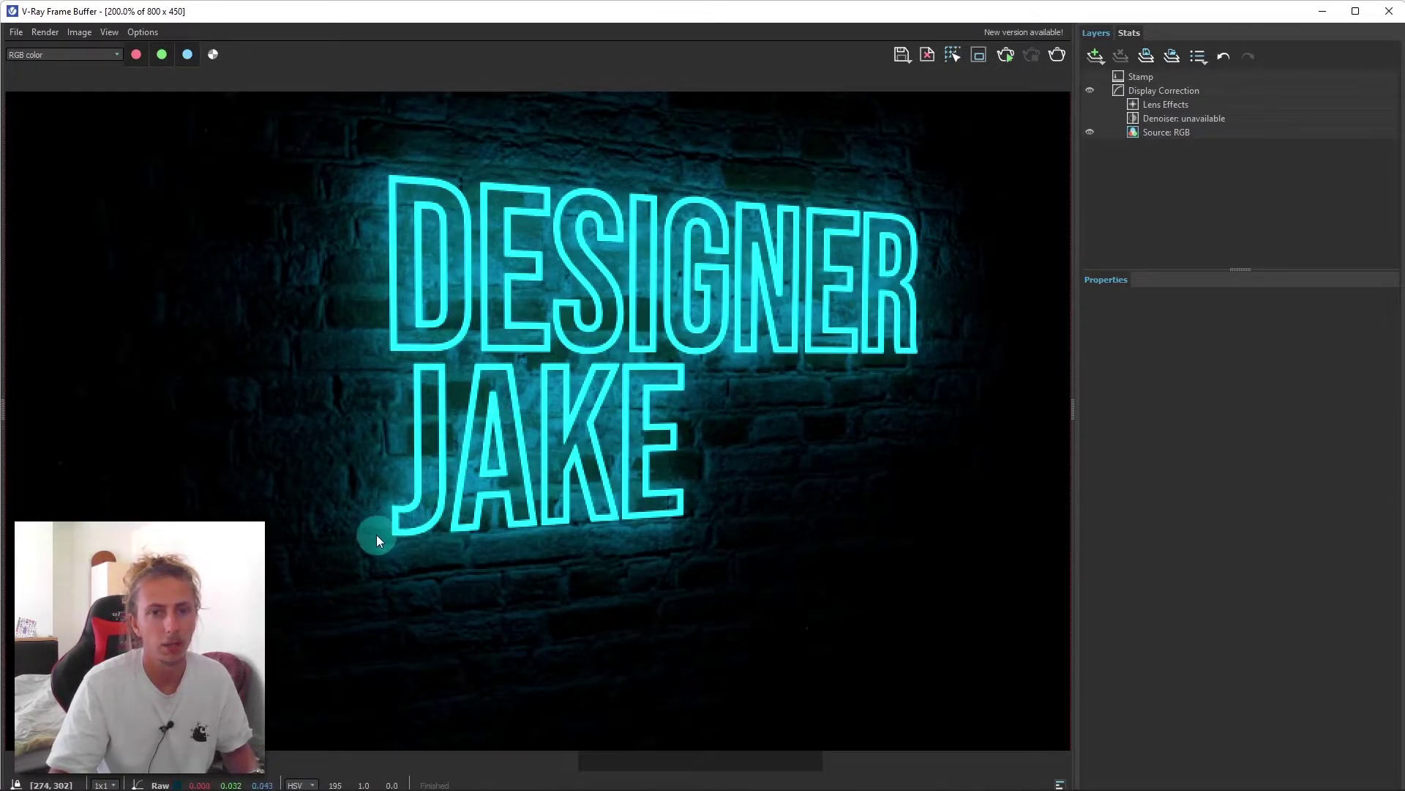
scroll(380, 537, down, 2)
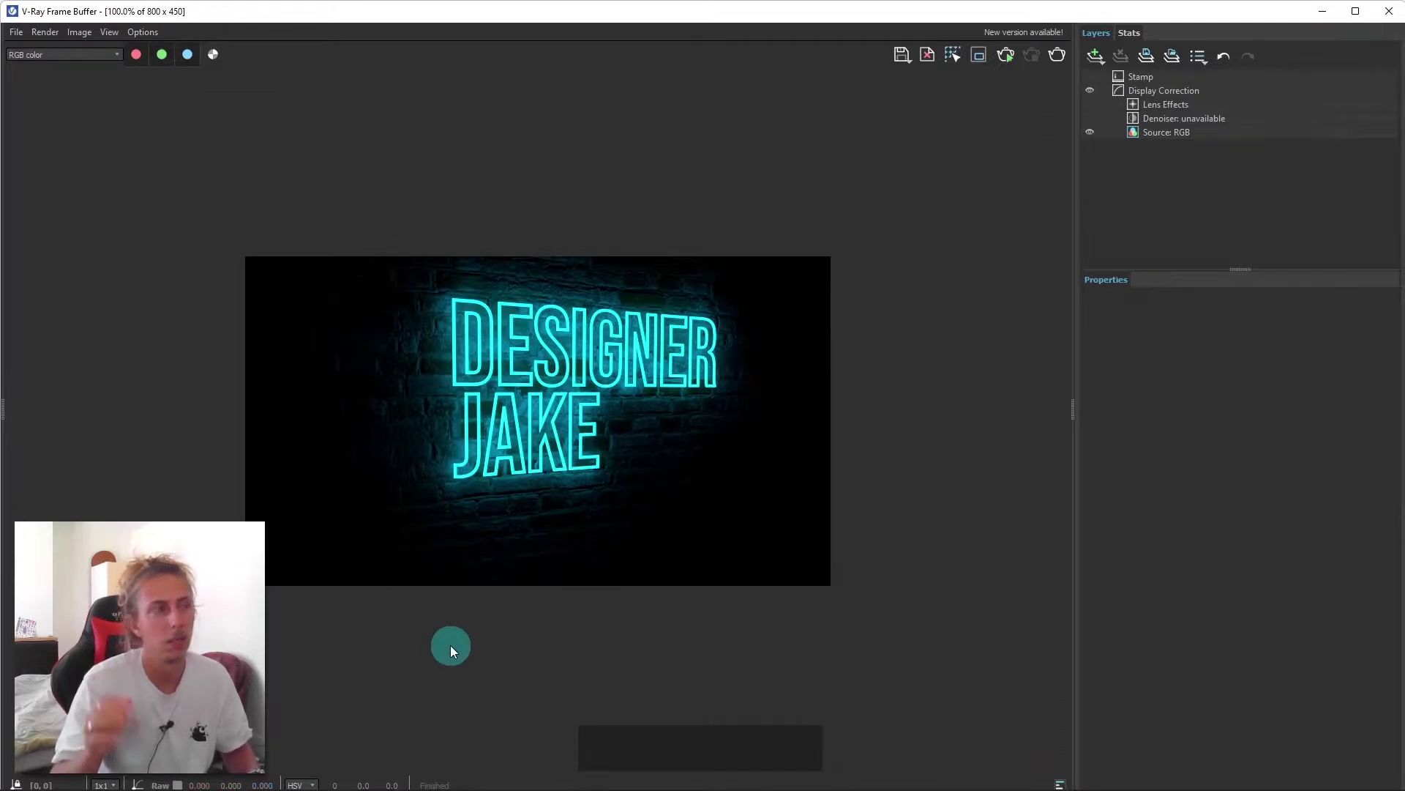
scroll(511, 472, up, 1)
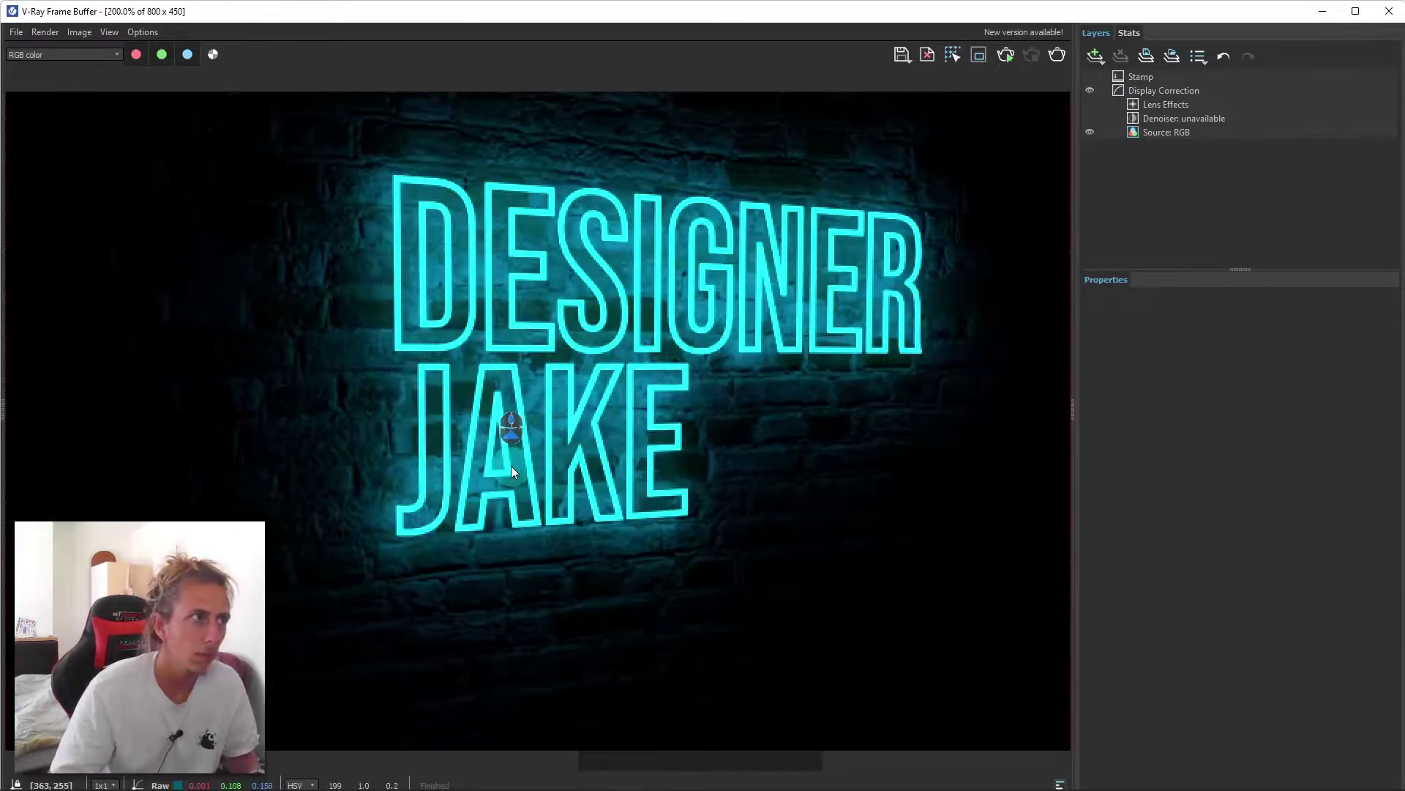
scroll(511, 473, down, 1)
Enable bloom/glare in the render's Lens Effects layer, with size 38.323 and intensity 2.515
click(1021, 91)
click(1131, 108)
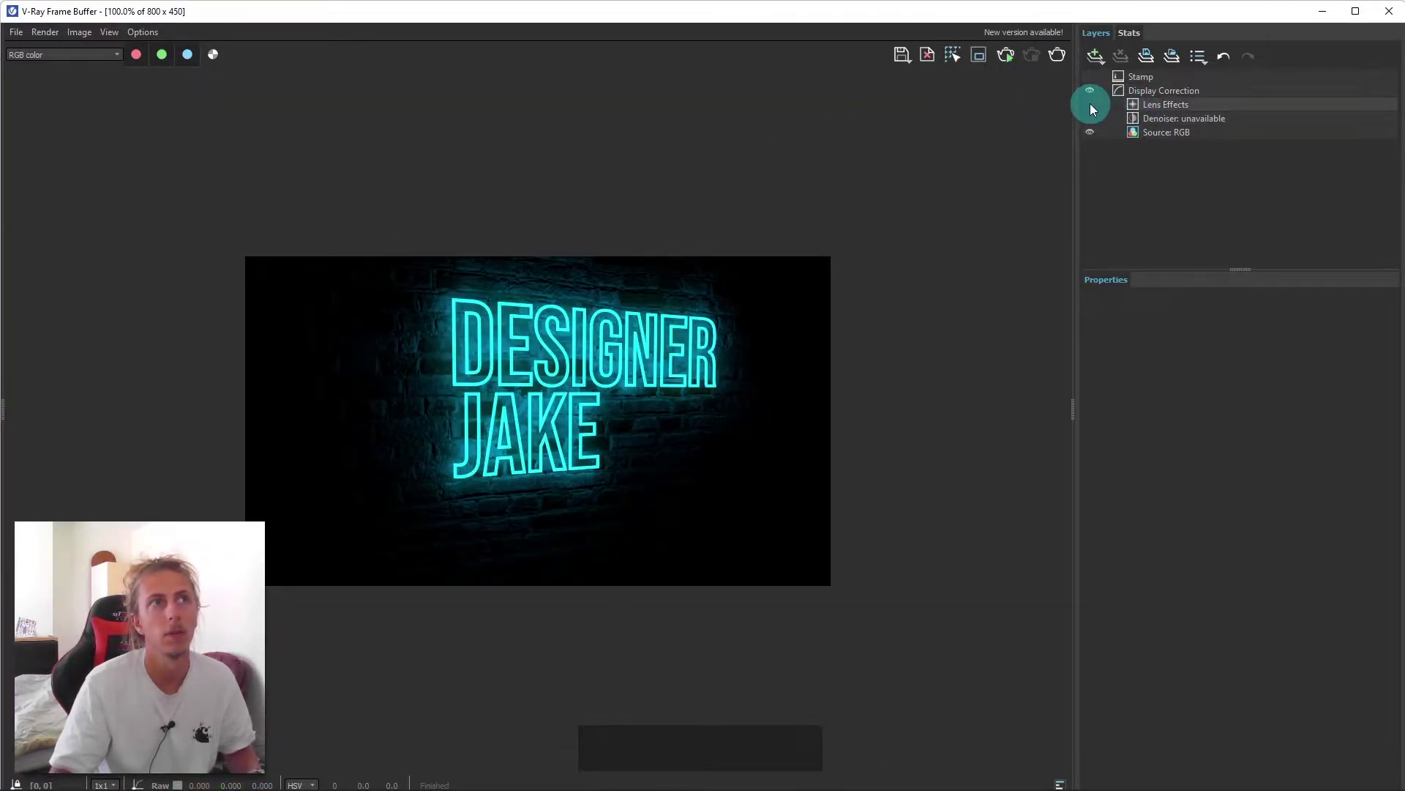
click(1152, 110)
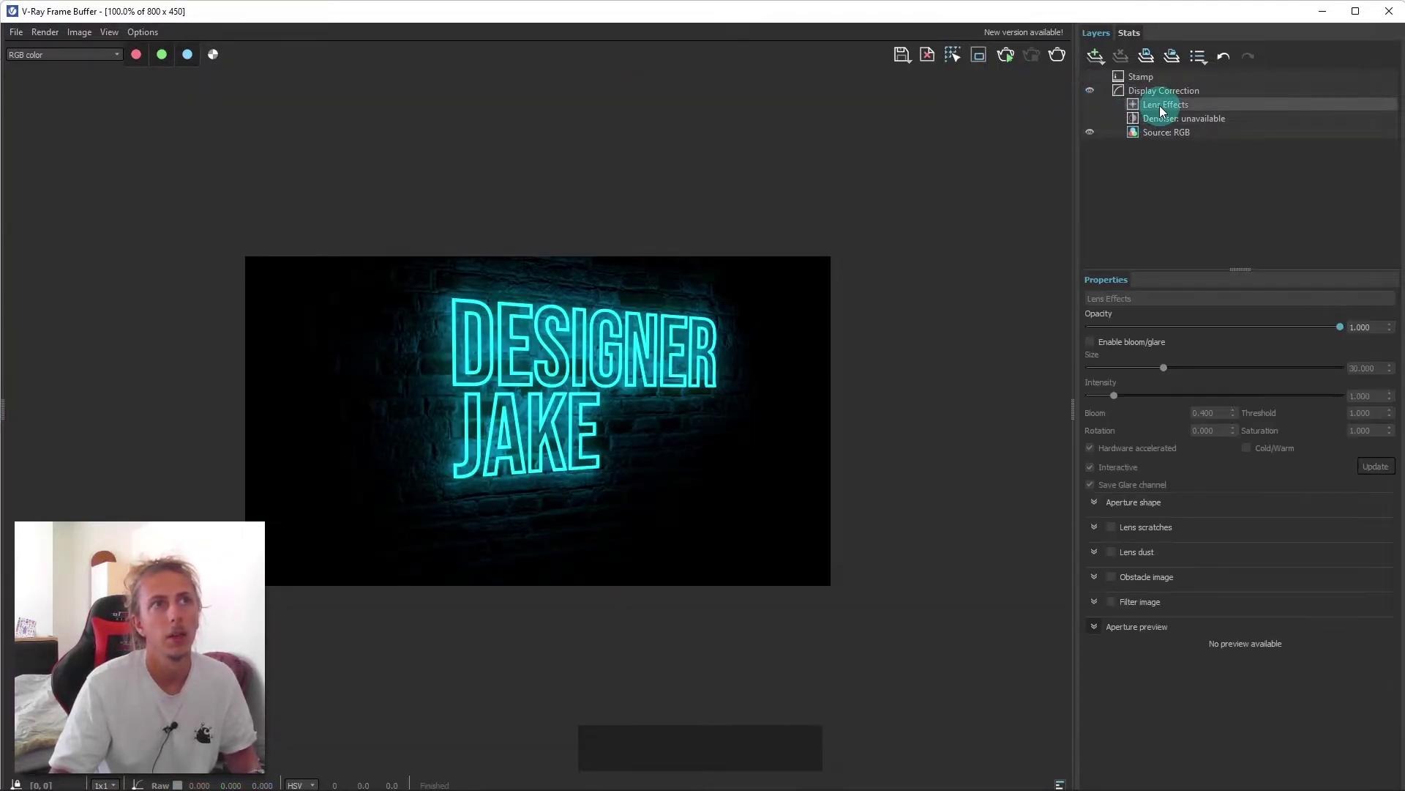
click(1090, 342)
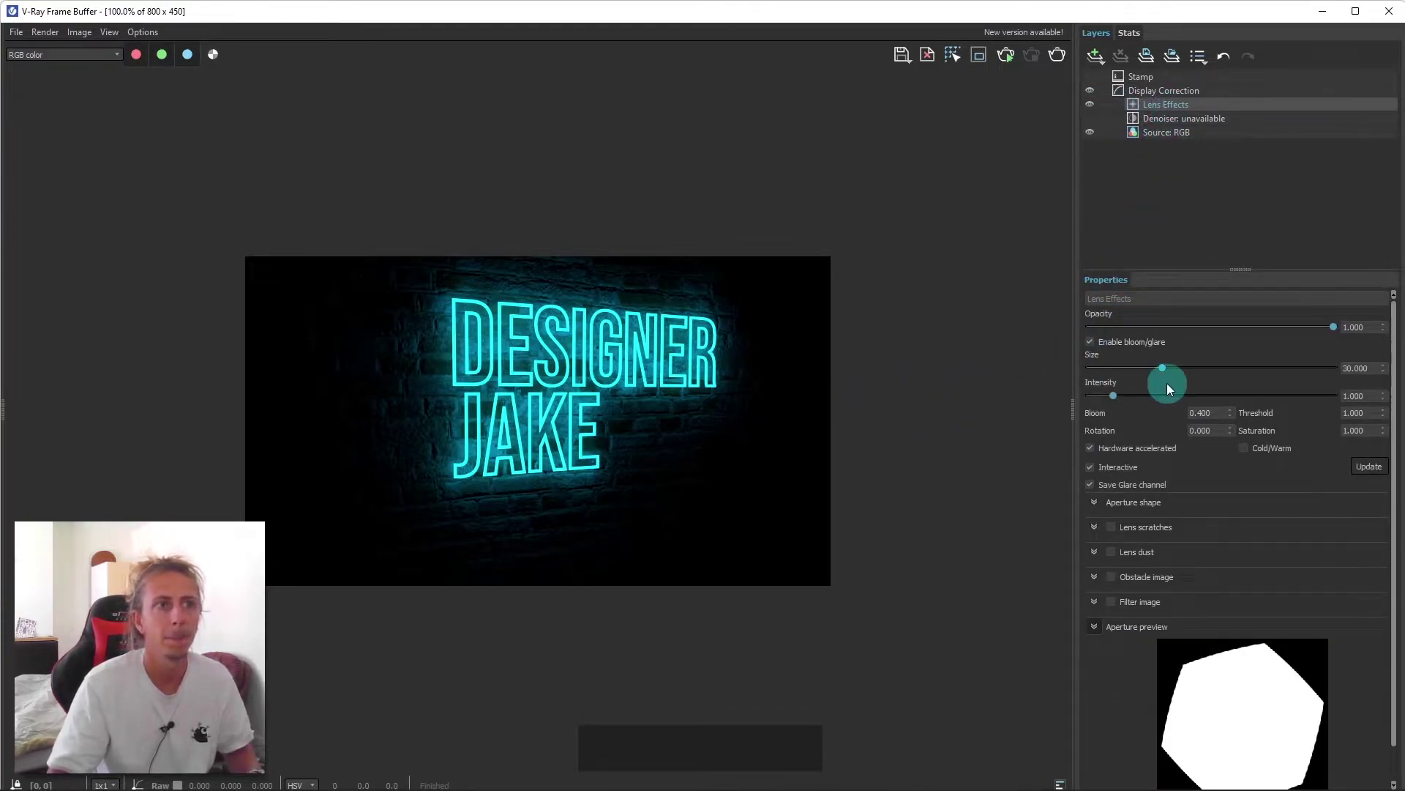
drag(1114, 396, 1183, 368)
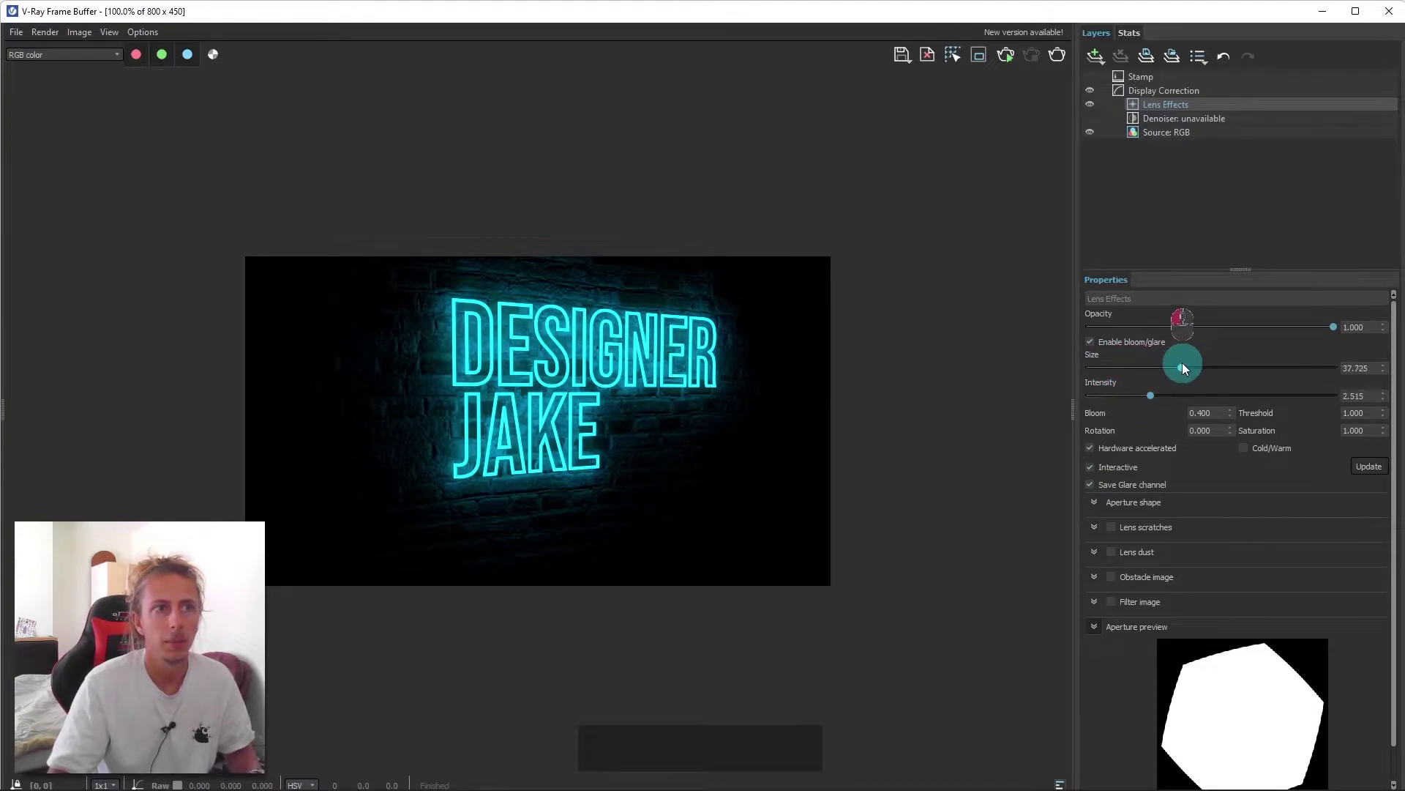
Turn on lens scratches for the Lens Effects and inspect the sign's glow
click(1111, 527)
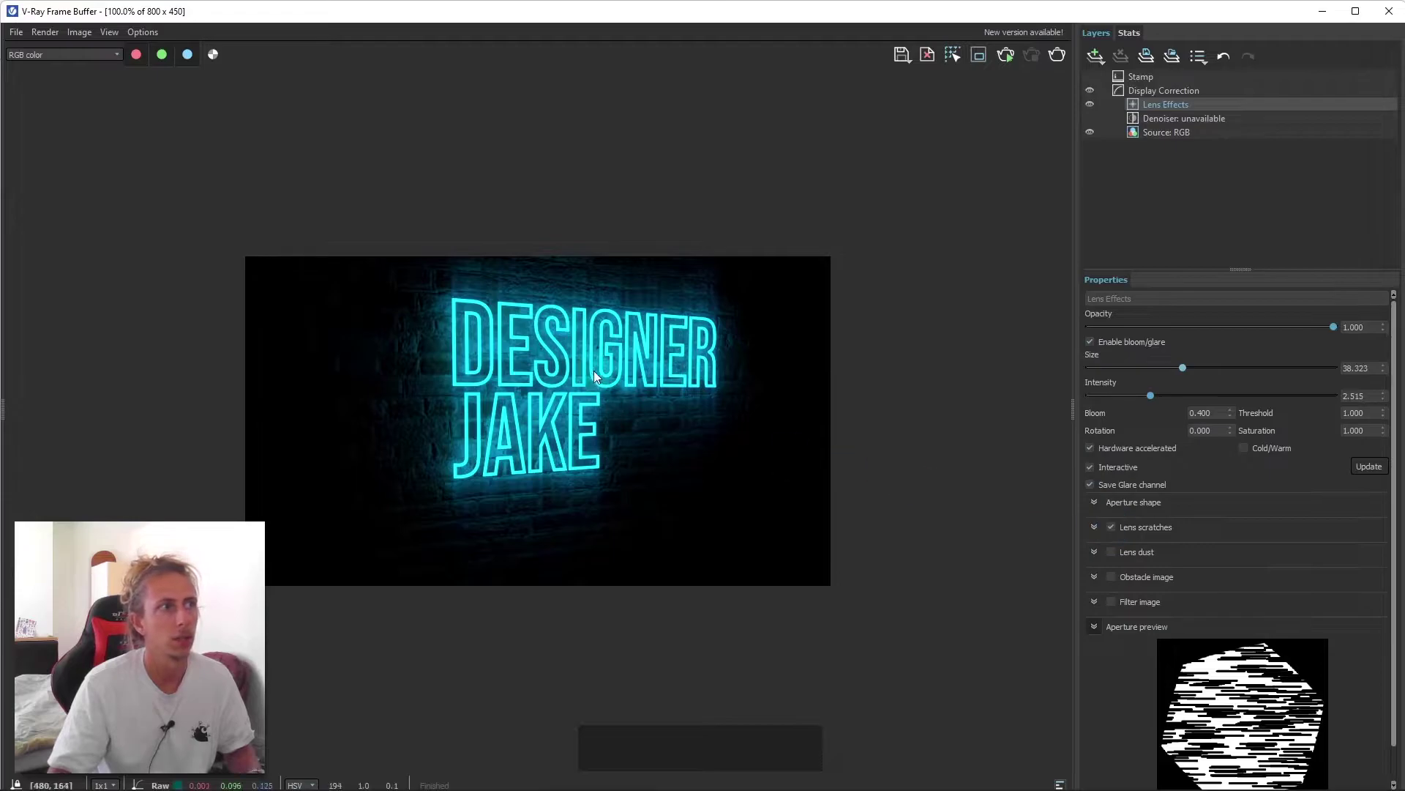
scroll(594, 378, up, 3)
scroll(695, 362, down, 3)
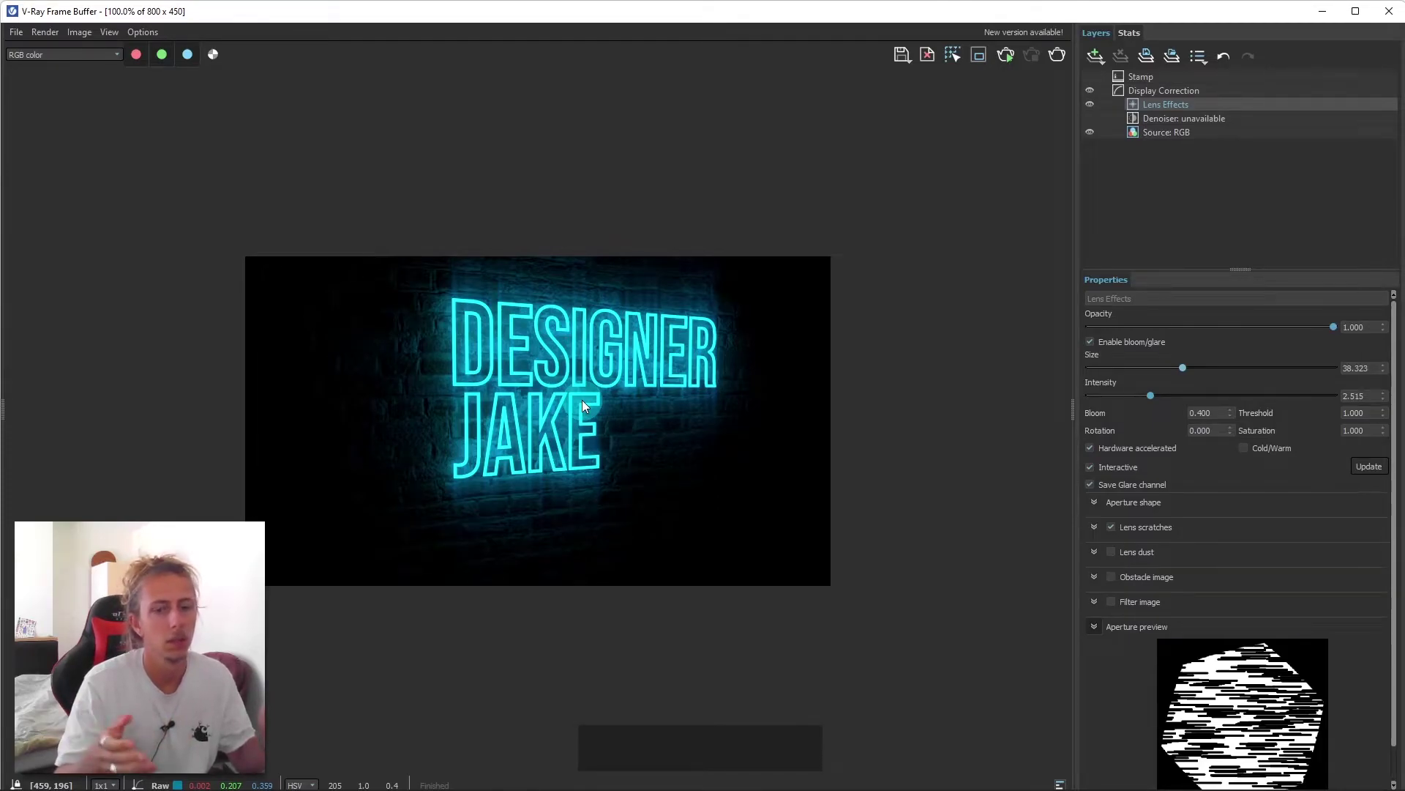
Try the Stripes, Square and Hexagonal patterns for the lens scratches, and return the pattern to Random
scroll(508, 333, up, 2)
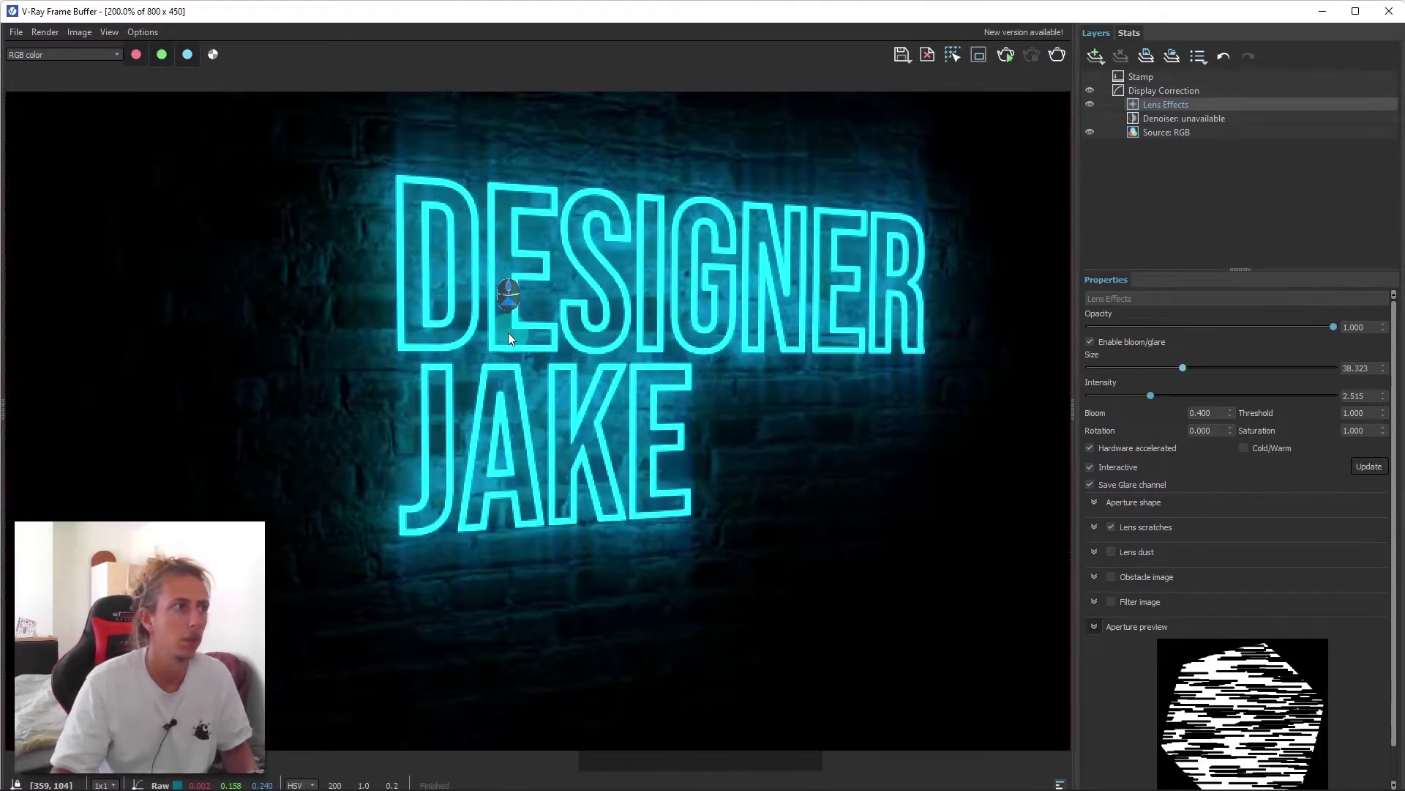
scroll(508, 332, down, 2)
click(1152, 532)
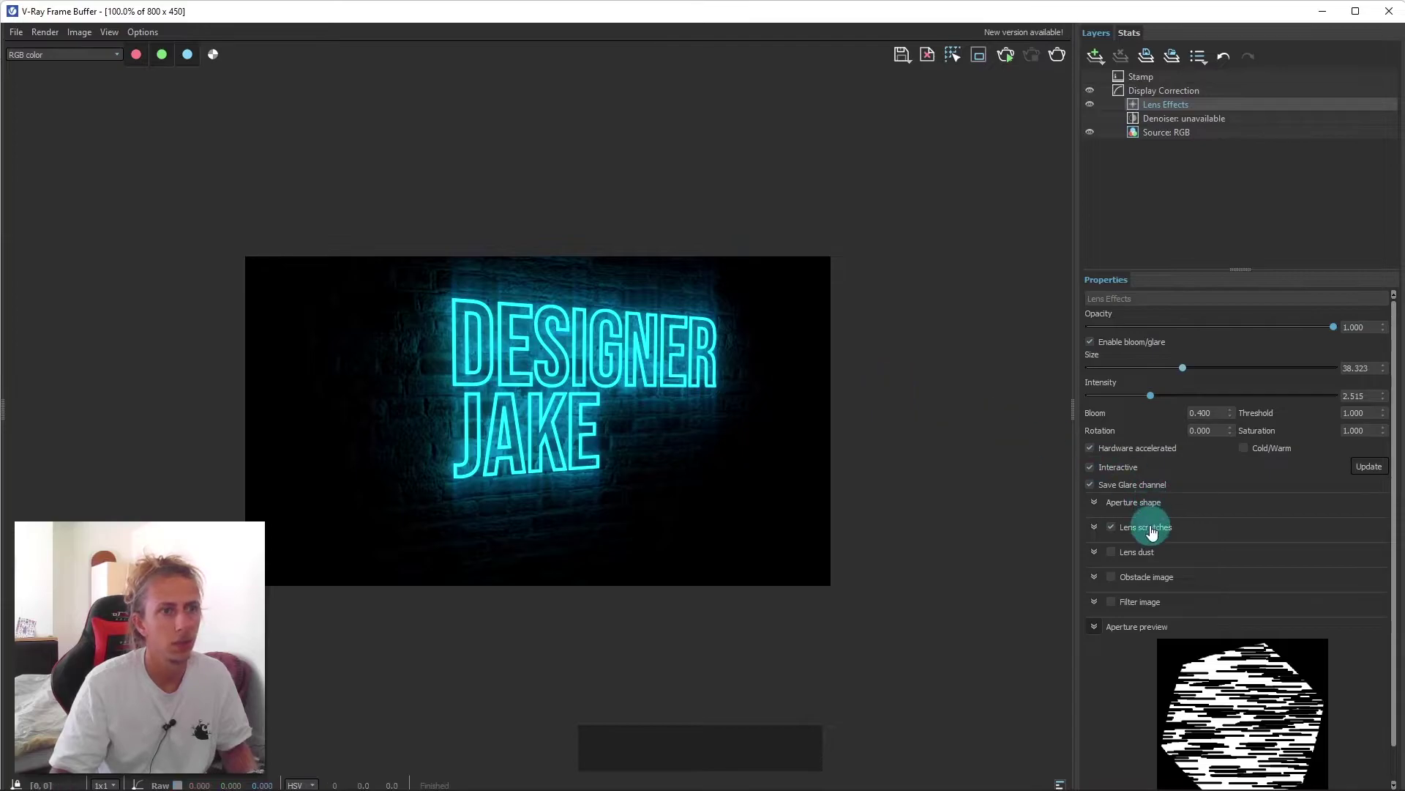
scroll(1170, 526, down, 1)
click(1306, 501)
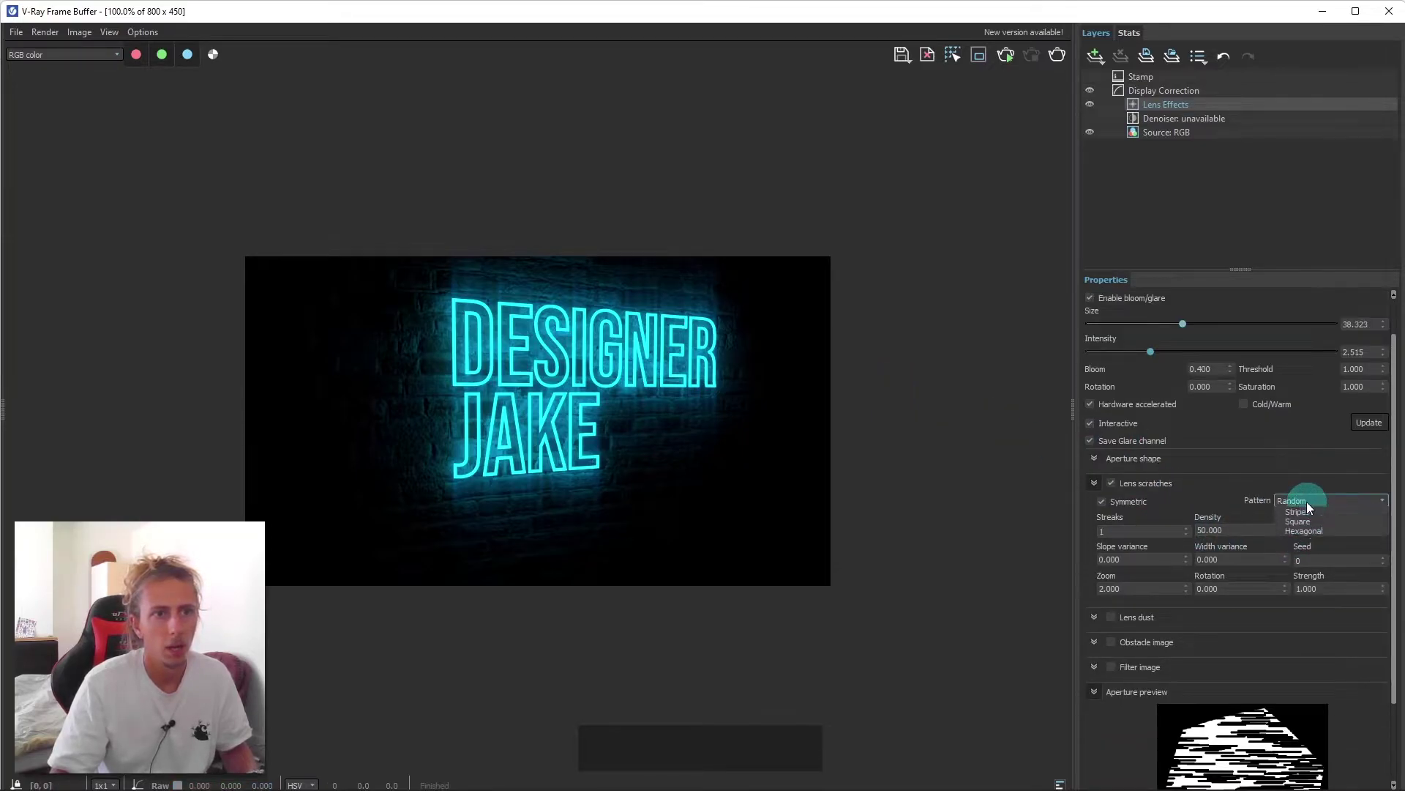
click(1306, 514)
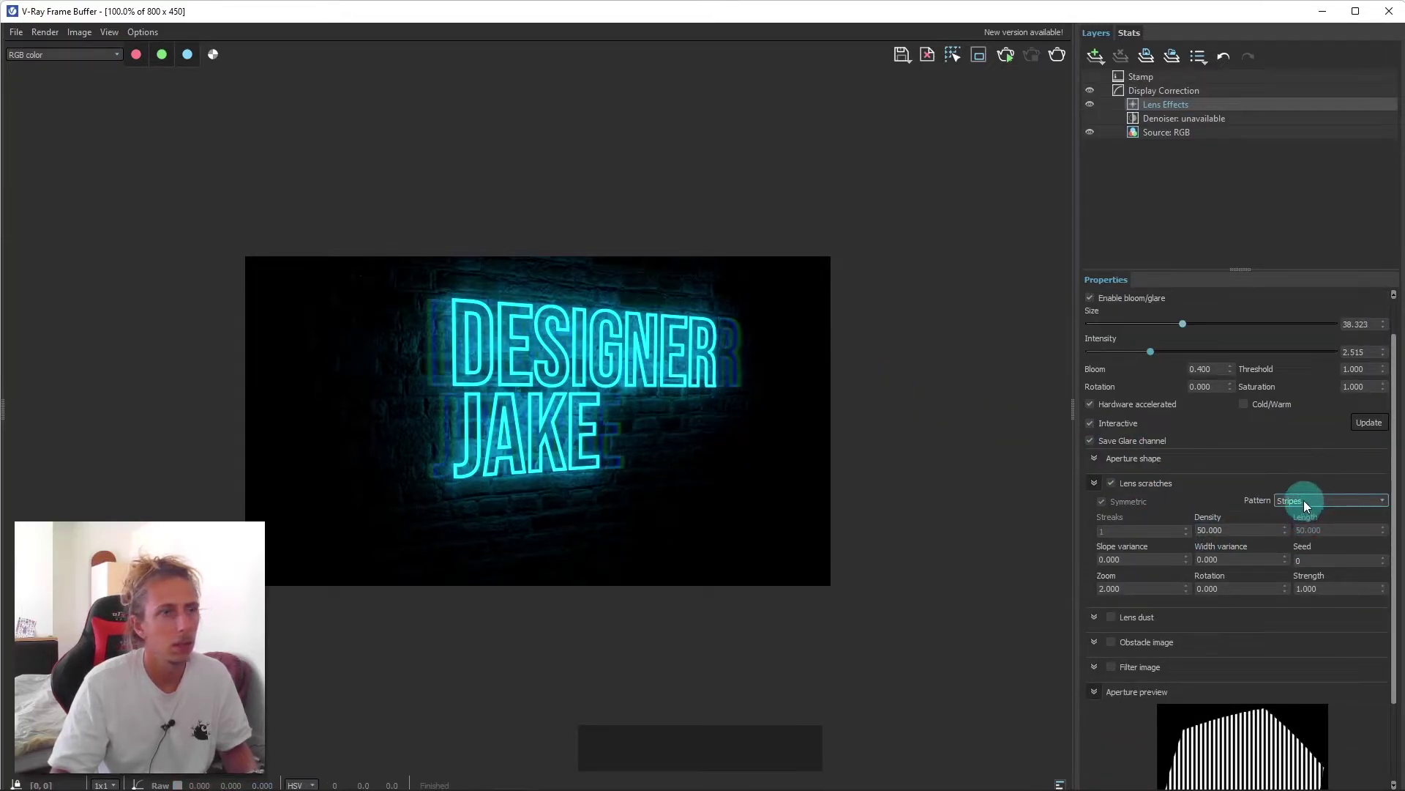
click(1303, 500)
click(1306, 529)
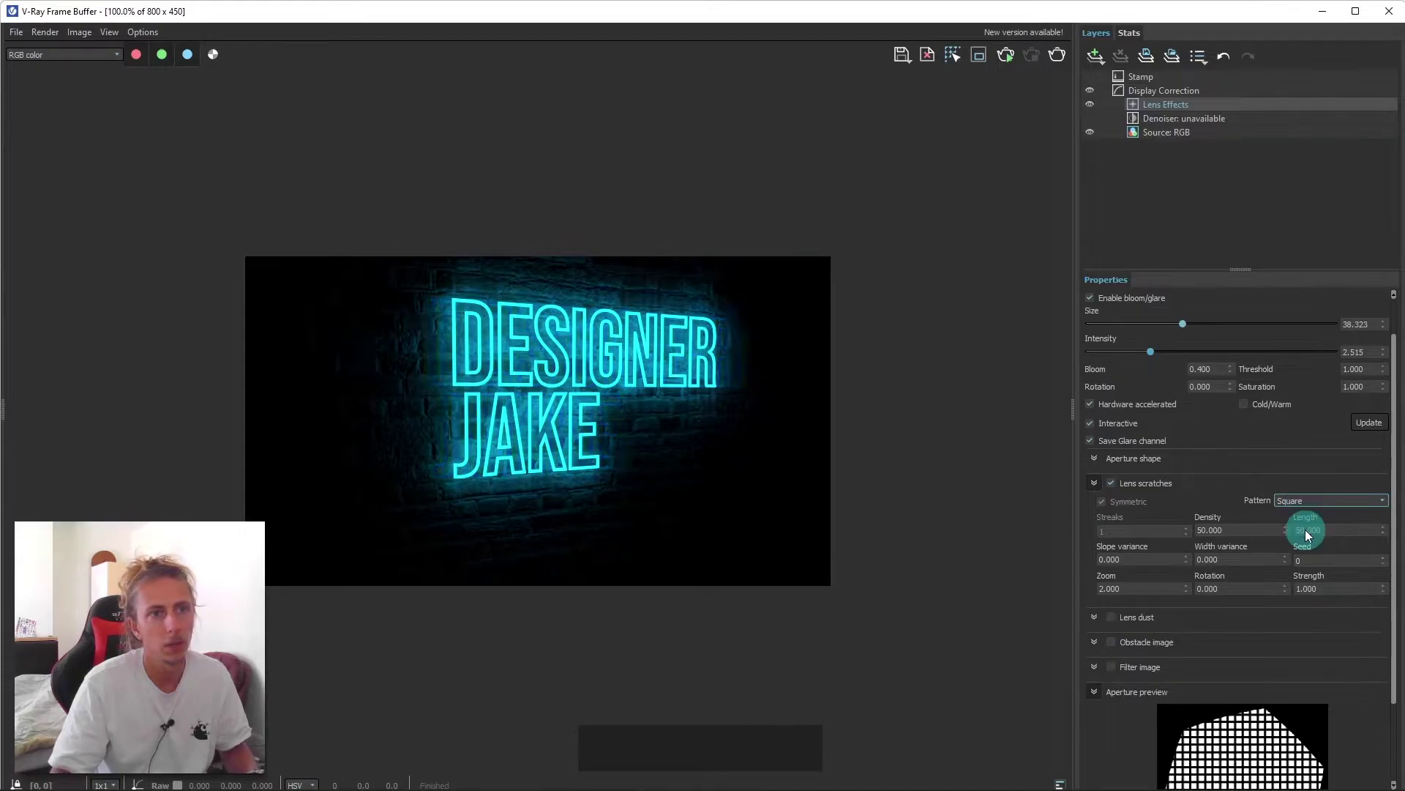
click(1308, 500)
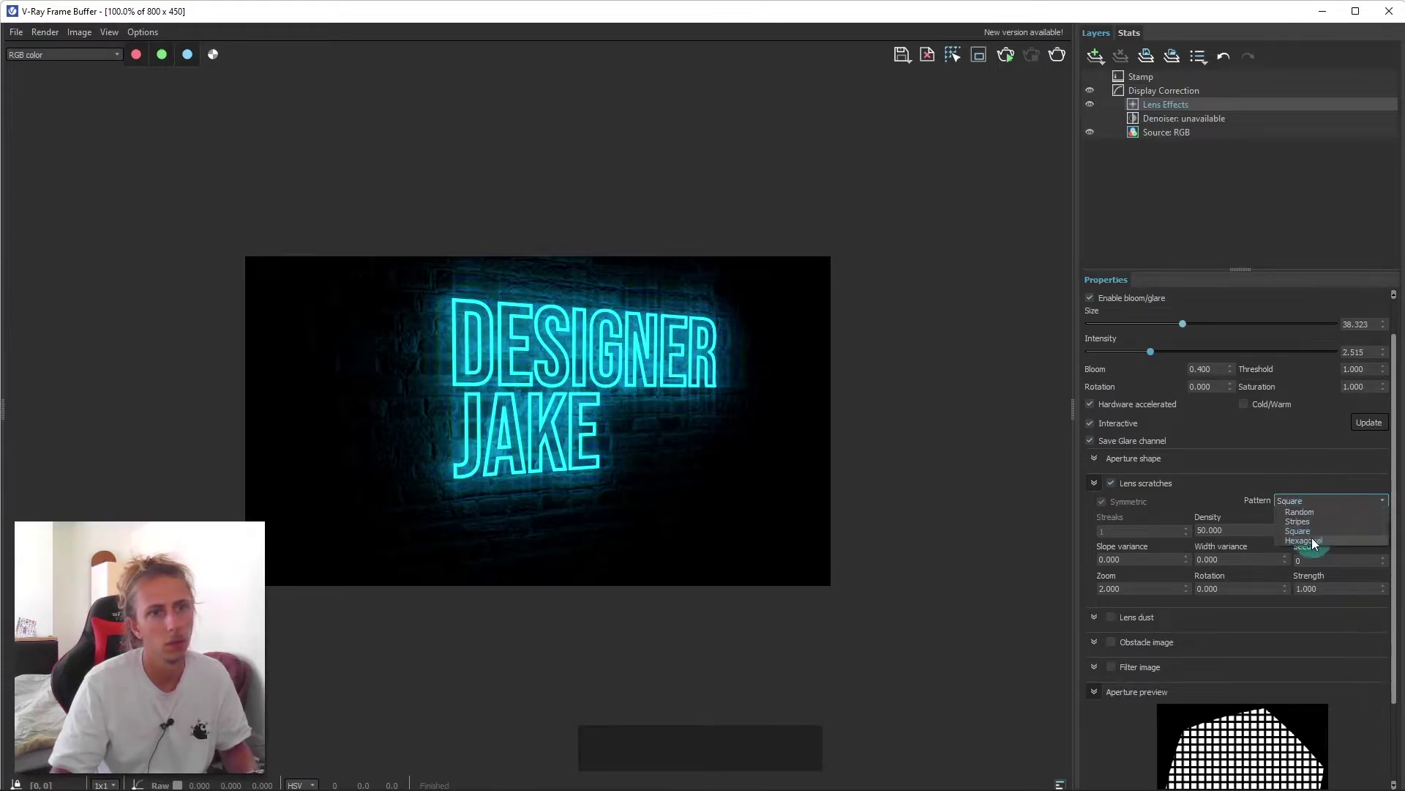
click(1312, 538)
click(1301, 502)
click(1303, 516)
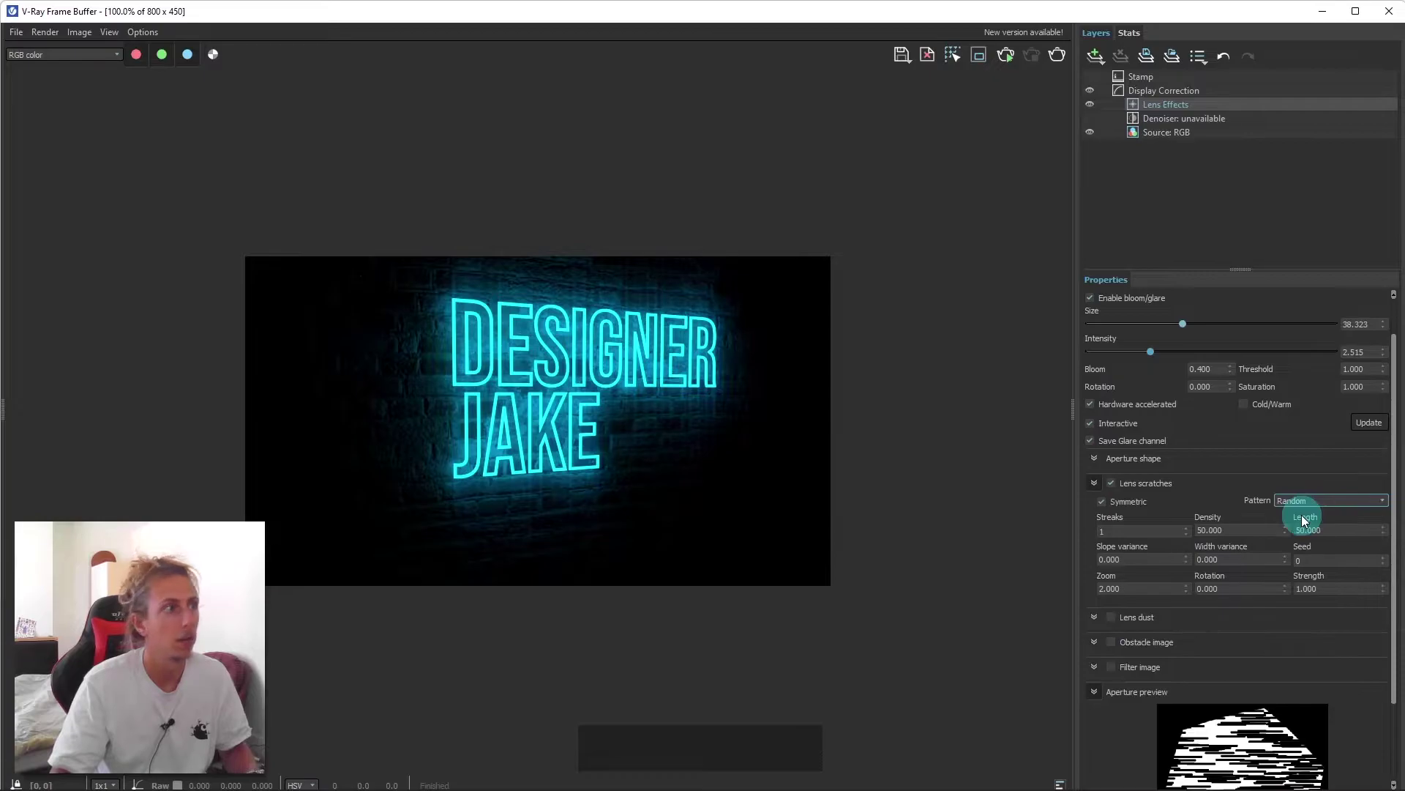
Raise the bloom/glare size to 57.784 and its intensity to 4.281, and inspect the sign's glow up close
drag(1169, 331, 1194, 353)
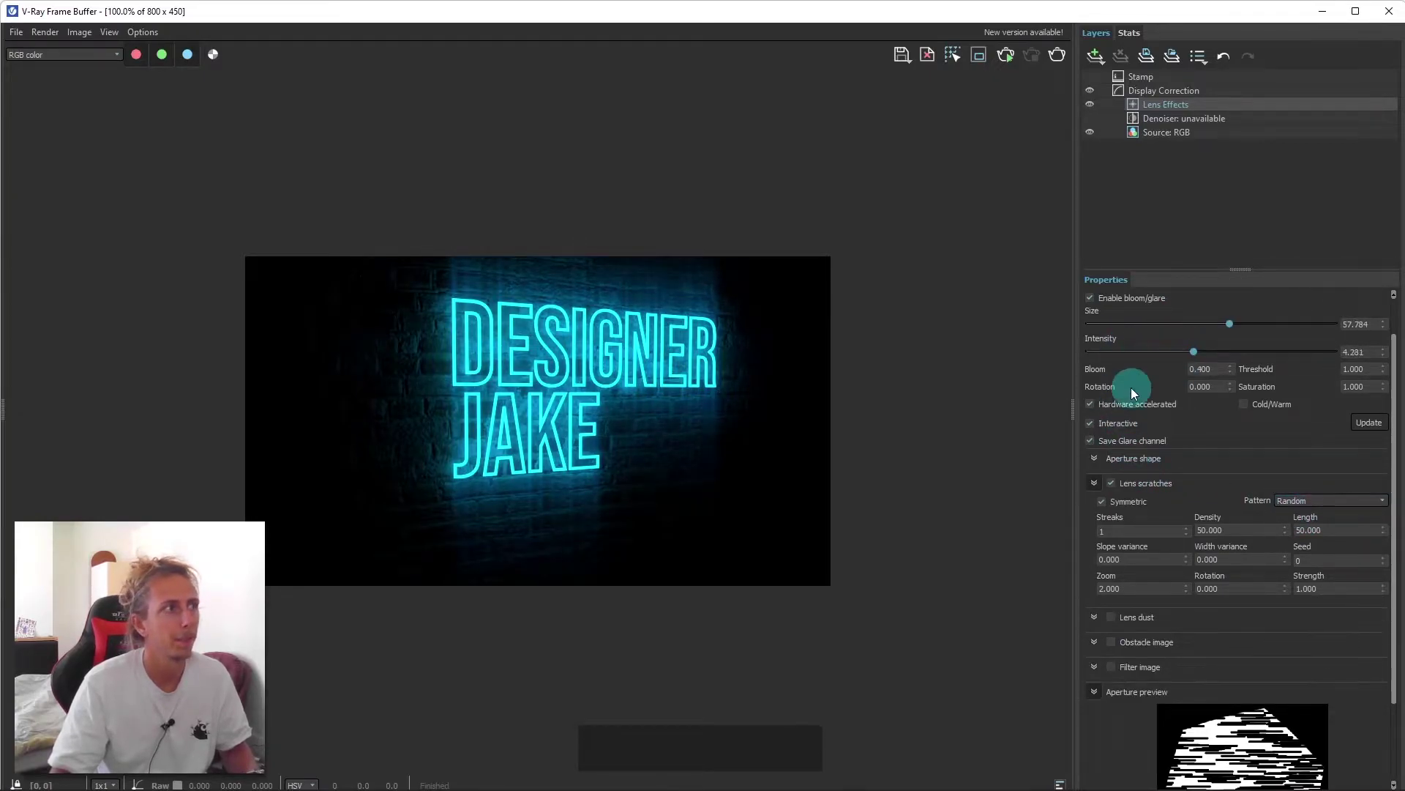
scroll(560, 391, up, 2)
scroll(560, 391, down, 2)
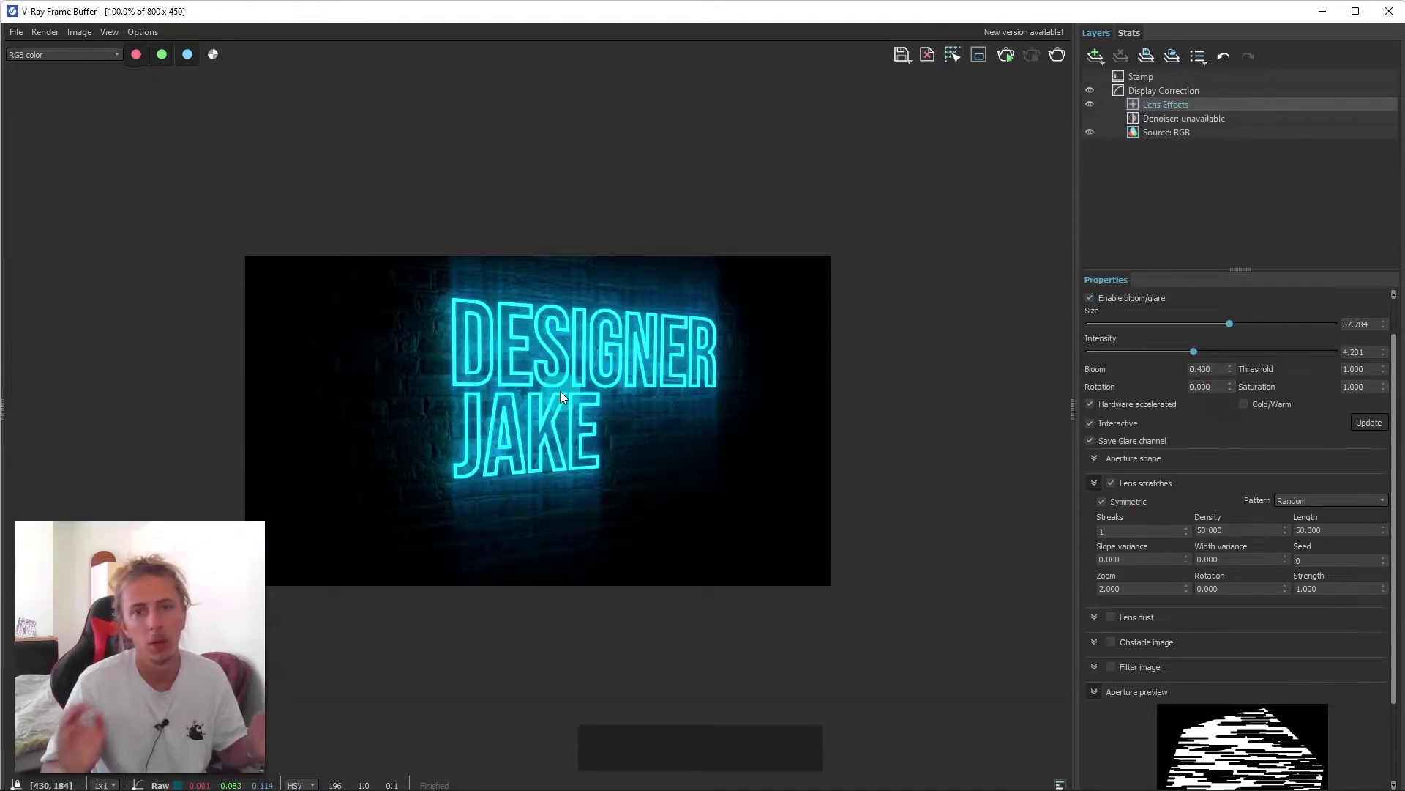
scroll(506, 344, up, 1)
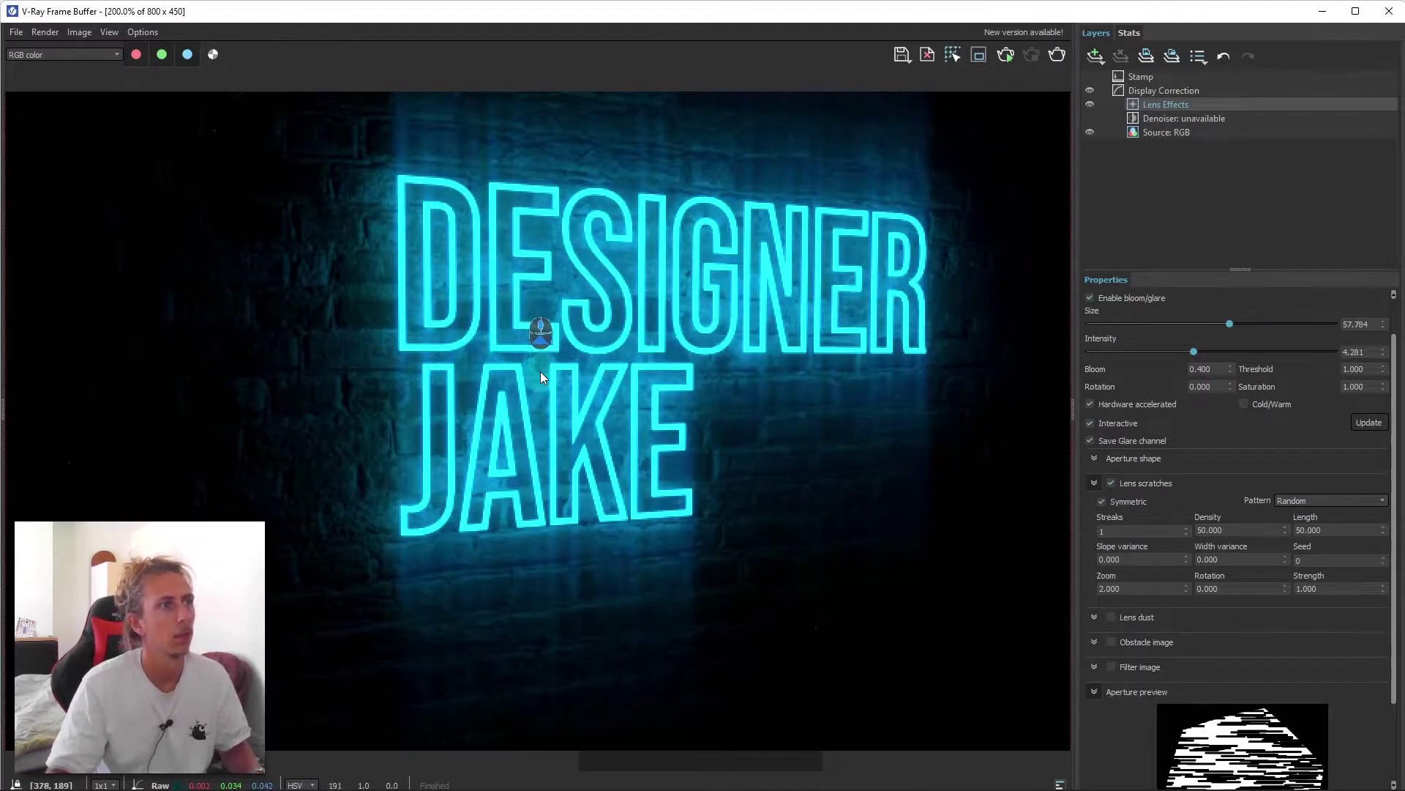
scroll(543, 373, down, 1)
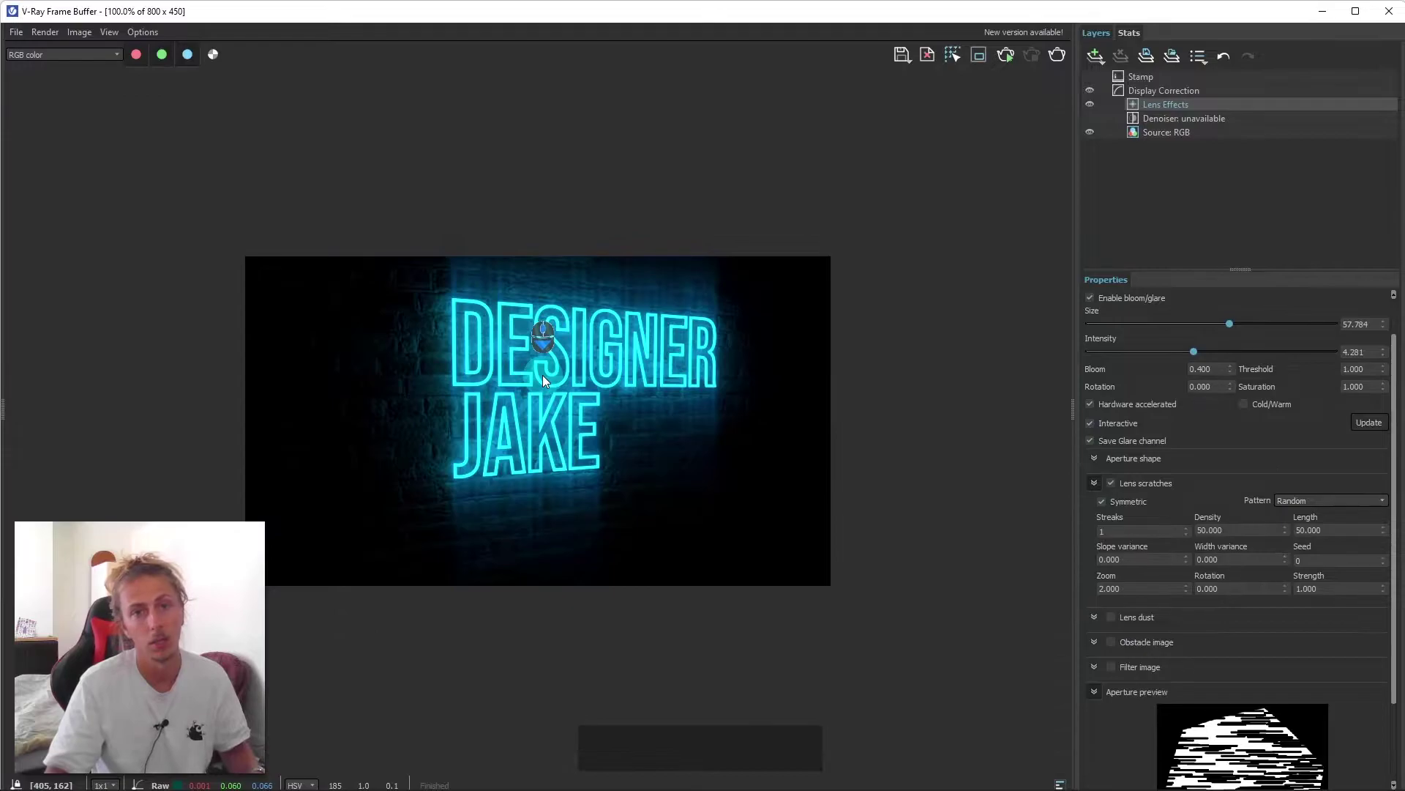
scroll(542, 375, up, 1)
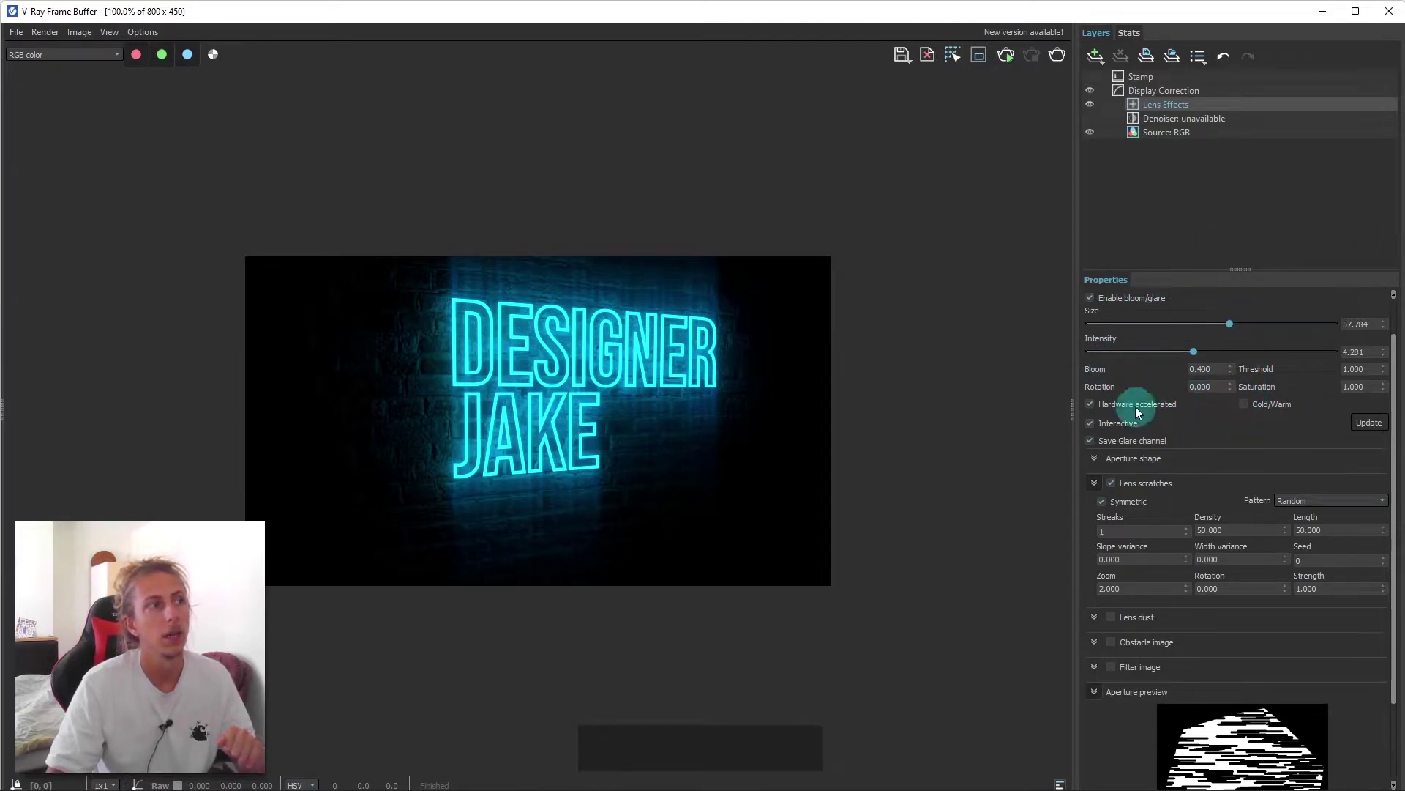
scroll(431, 448, up, 1)
scroll(617, 473, down, 1)
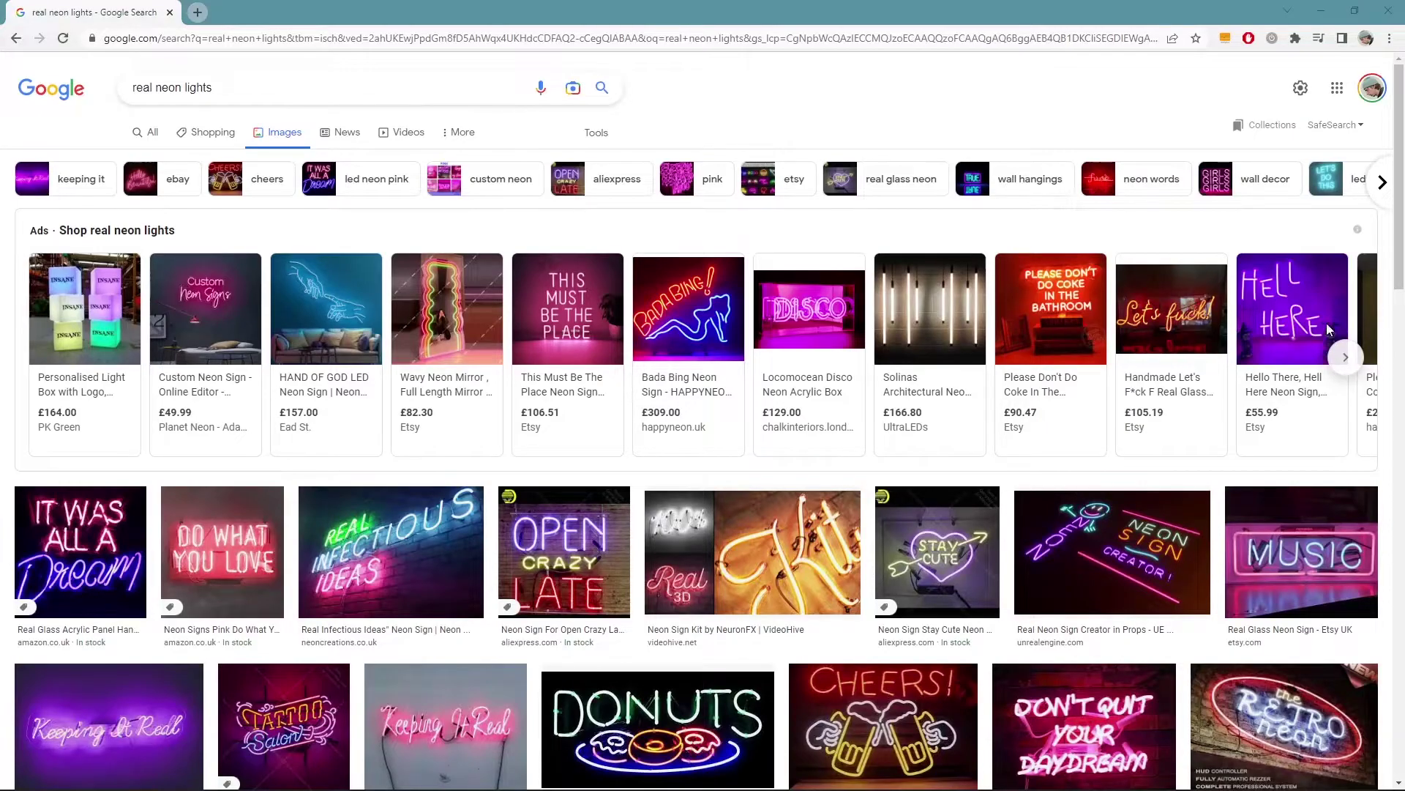
Switch to the browser and examine the real neon lights image results, enlarging several signs to study their tubes, glow and wiring
scroll(619, 322, down, 3)
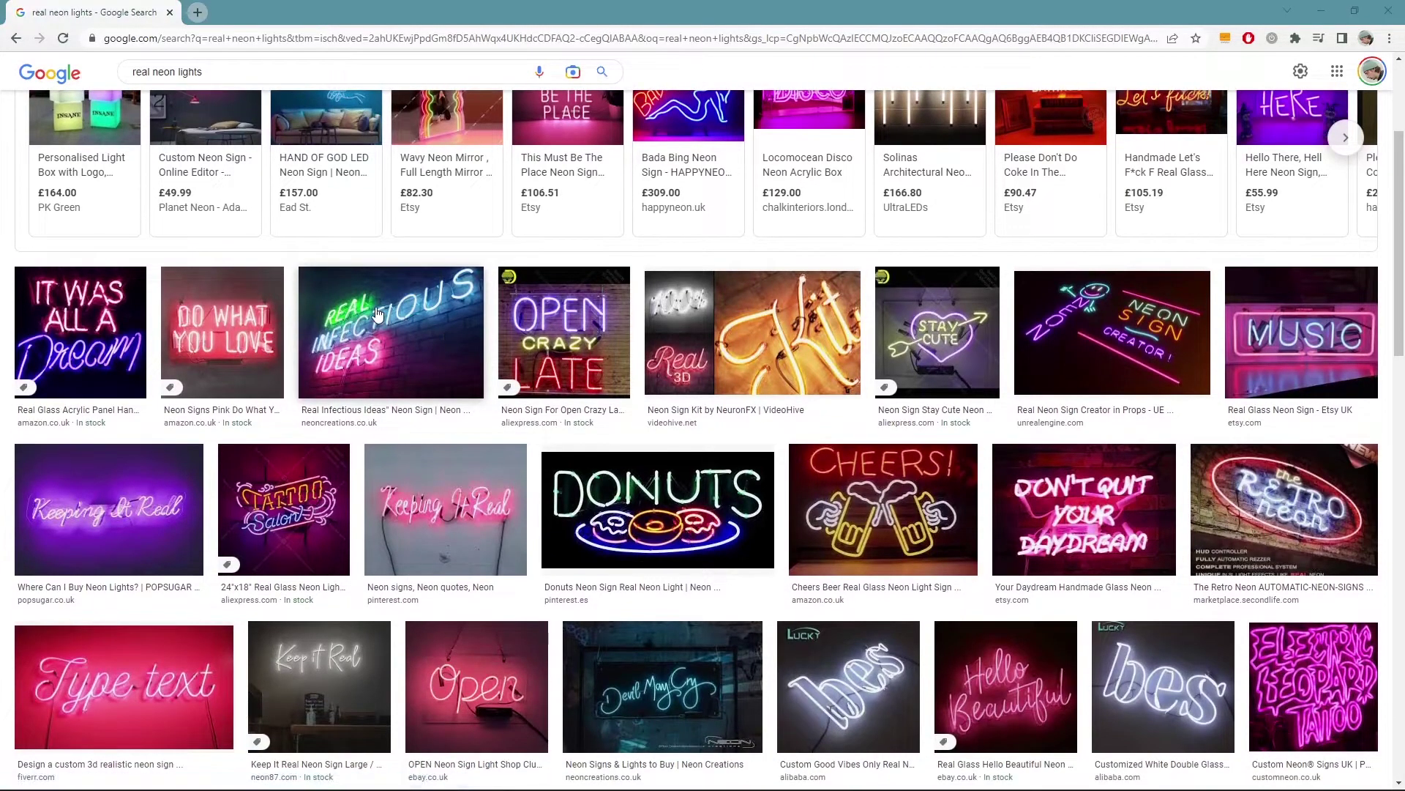
click(379, 317)
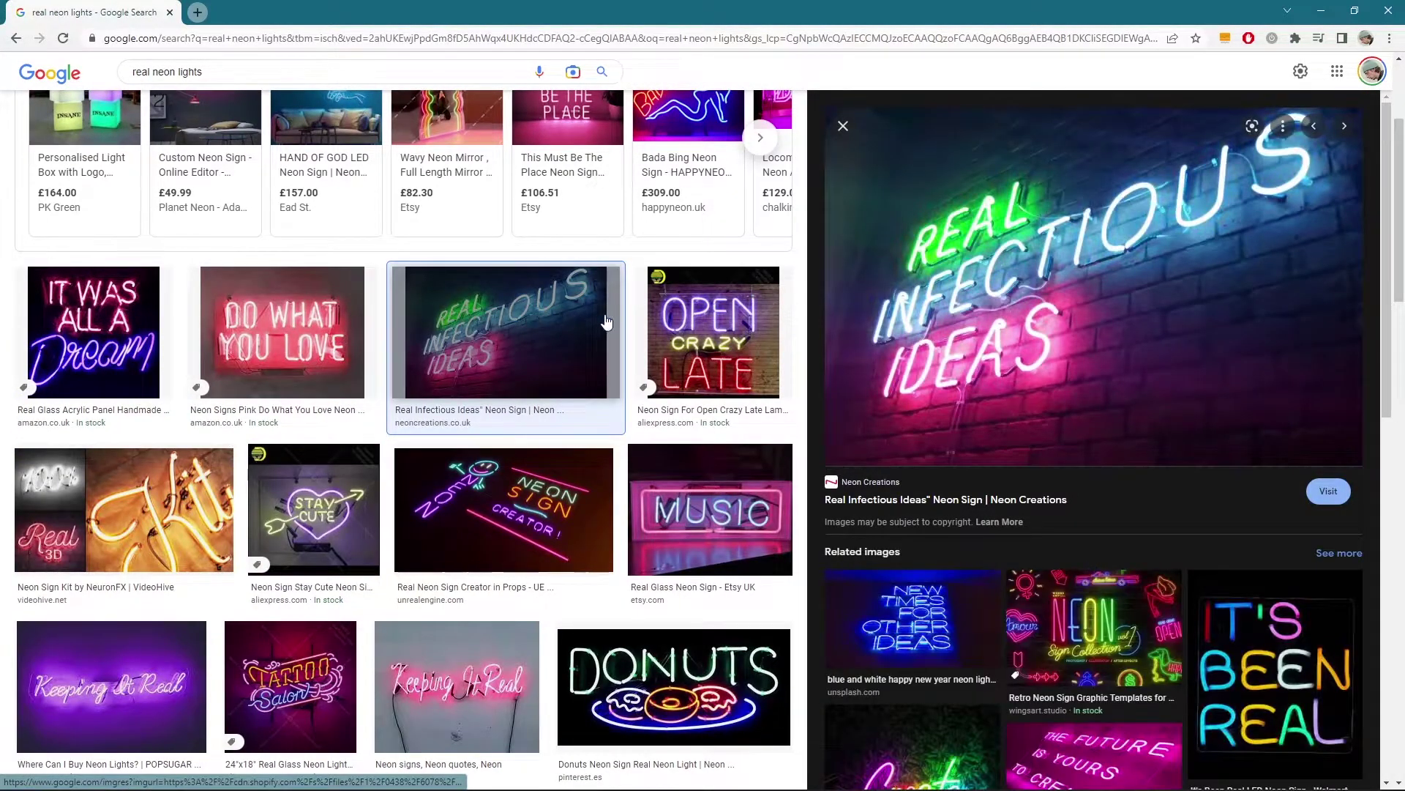
scroll(505, 541, down, 2)
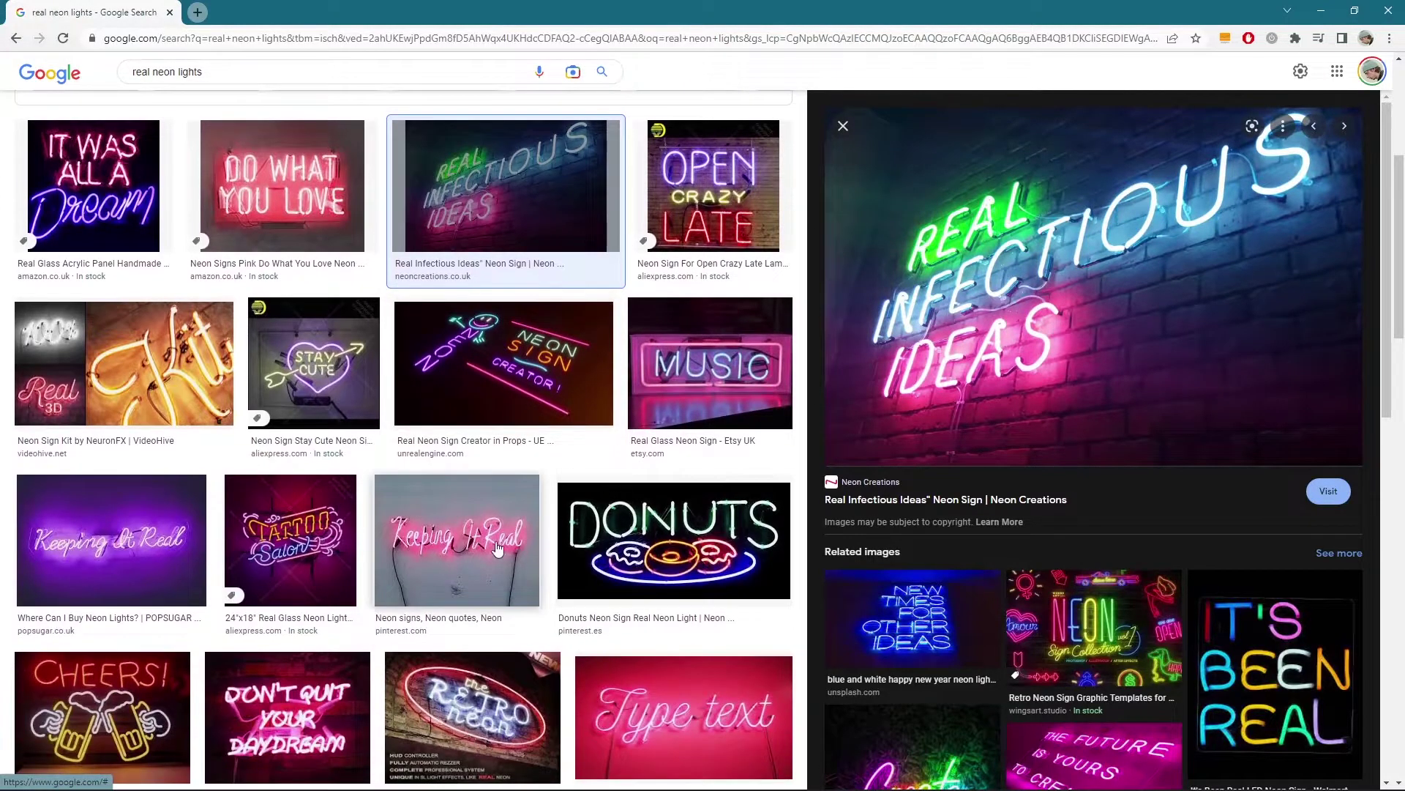
click(495, 550)
scroll(659, 381, down, 3)
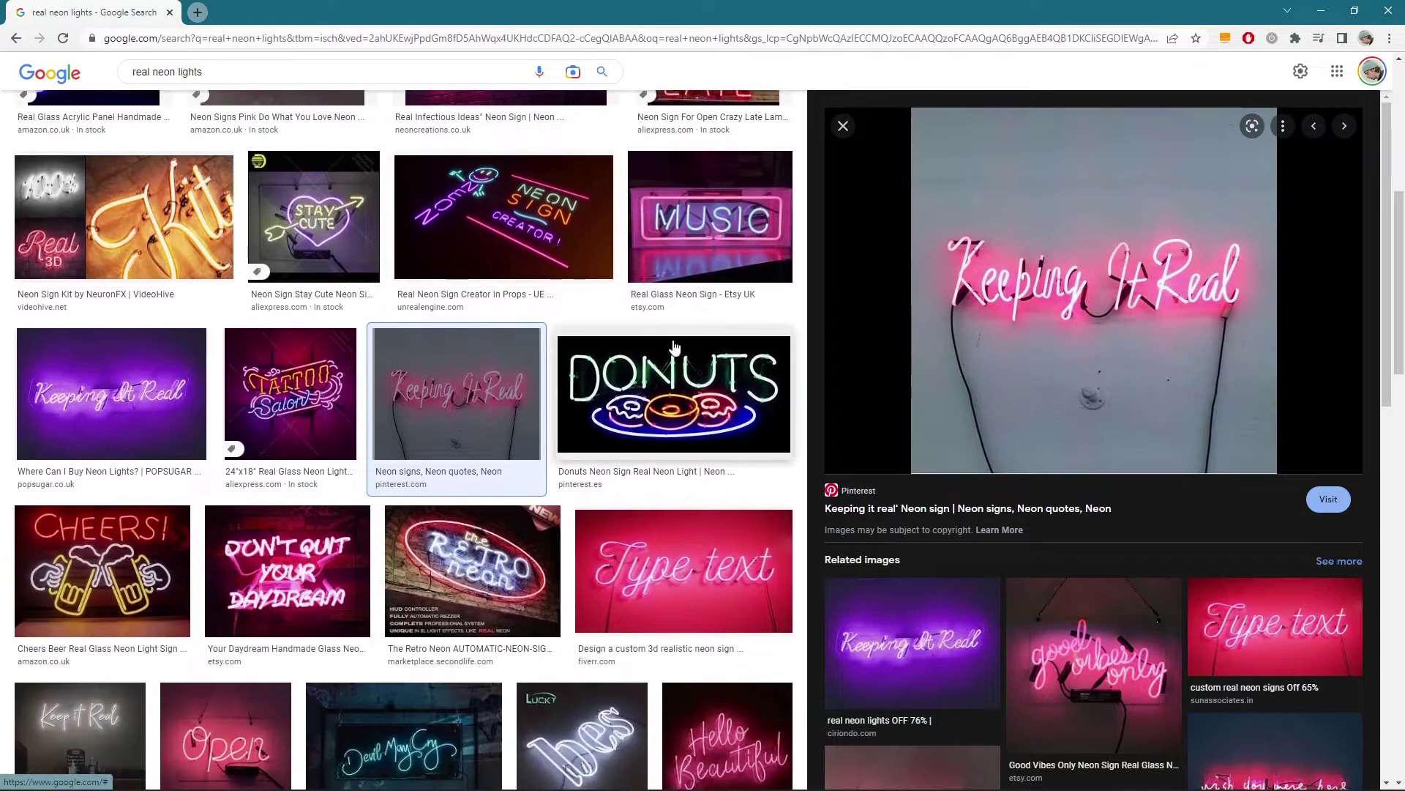
scroll(674, 347, down, 2)
click(68, 343)
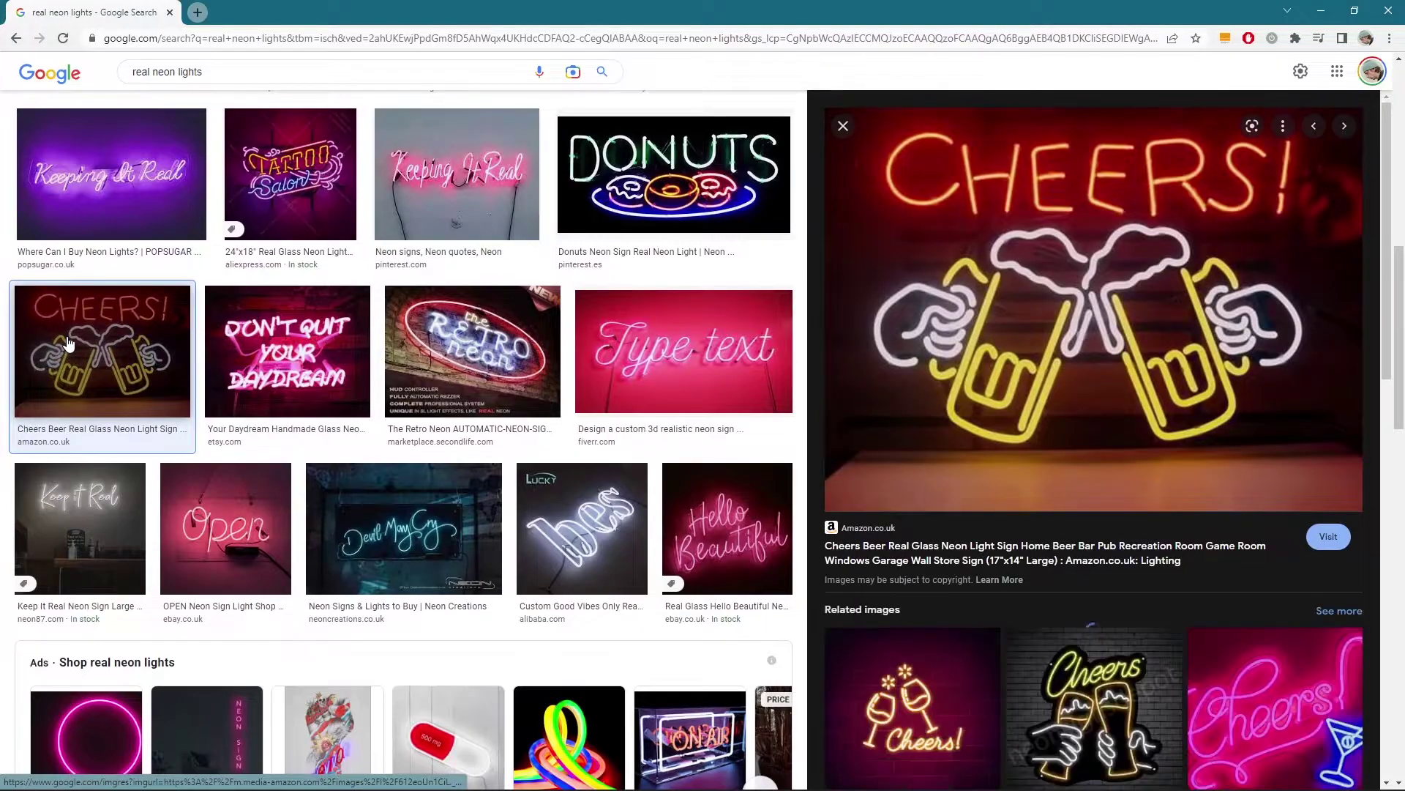
scroll(339, 365, down, 2)
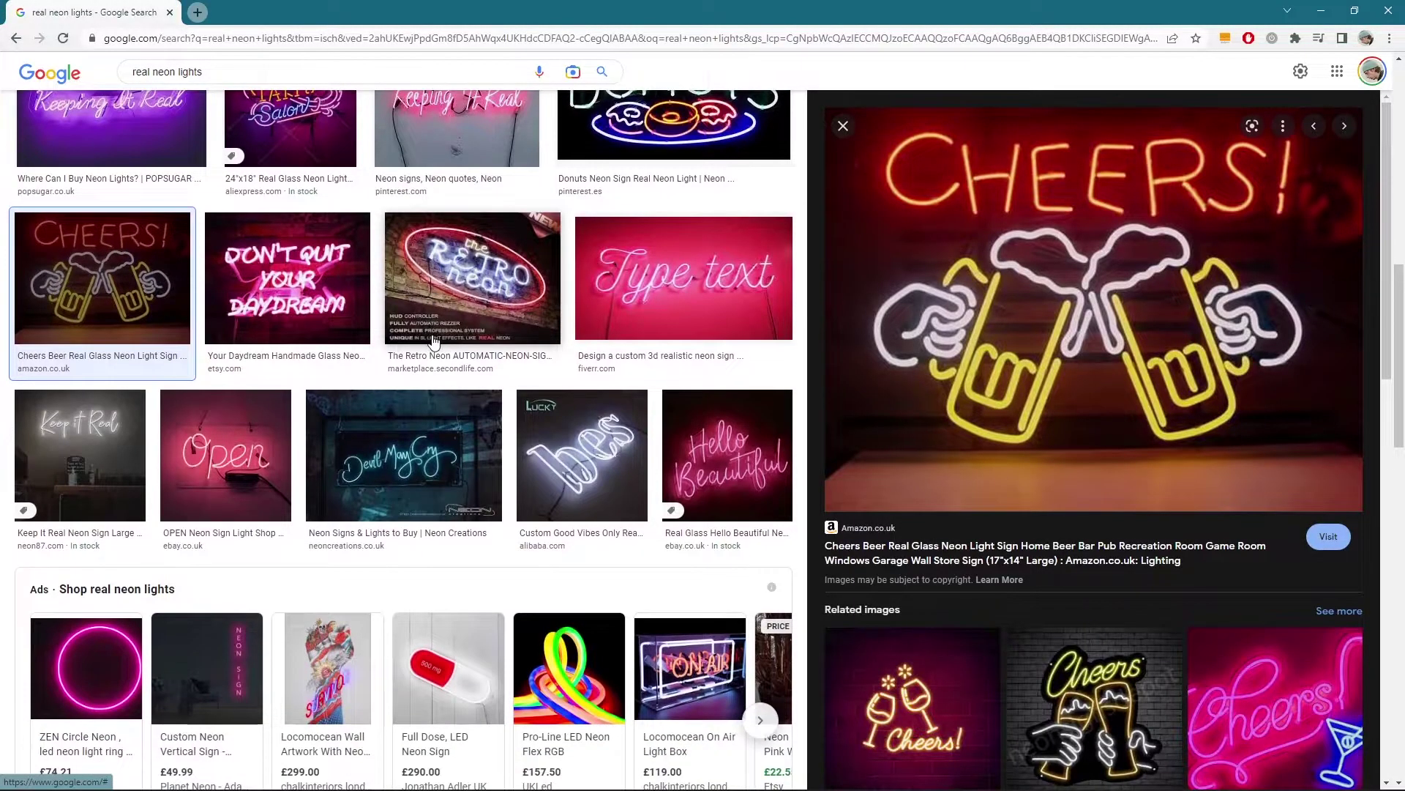
click(225, 377)
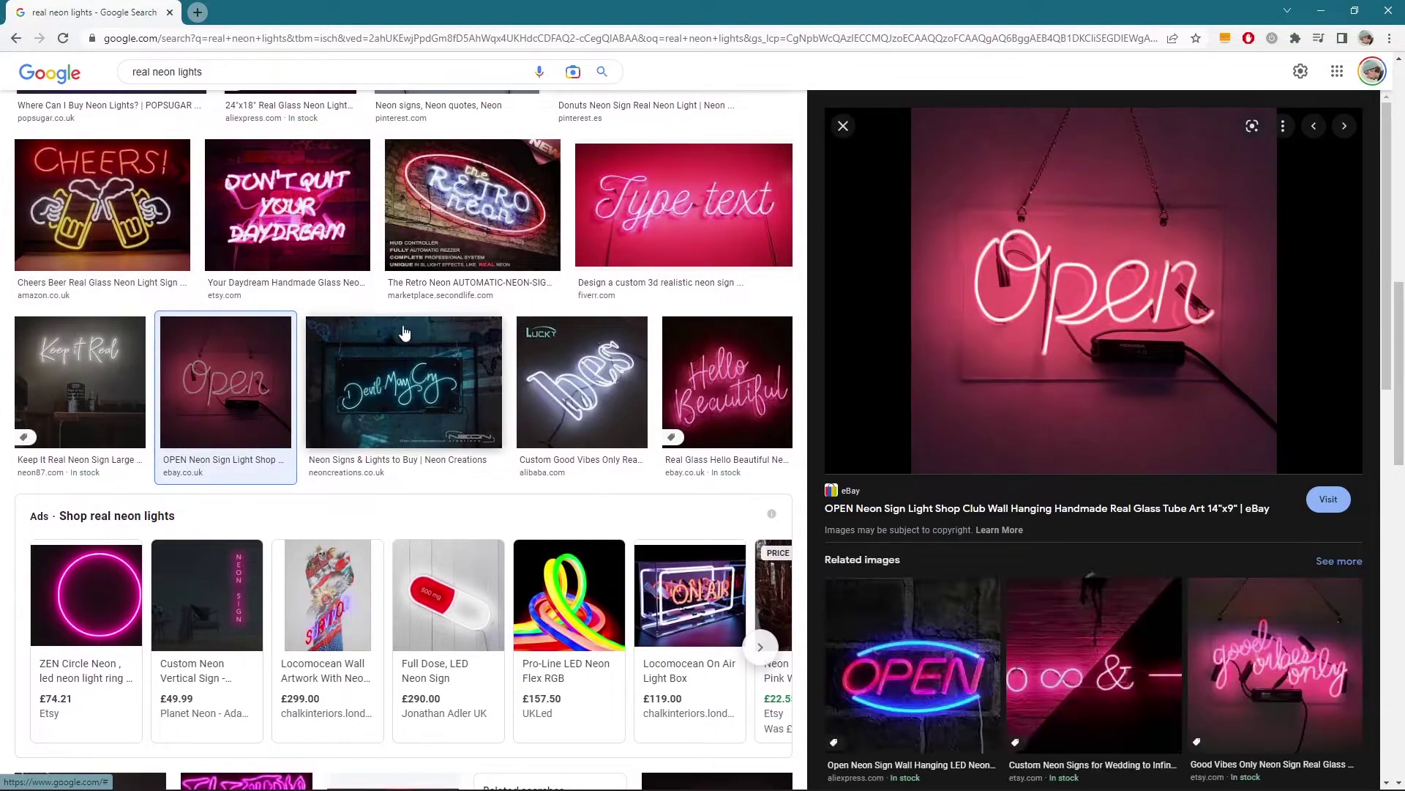
scroll(413, 330, down, 7)
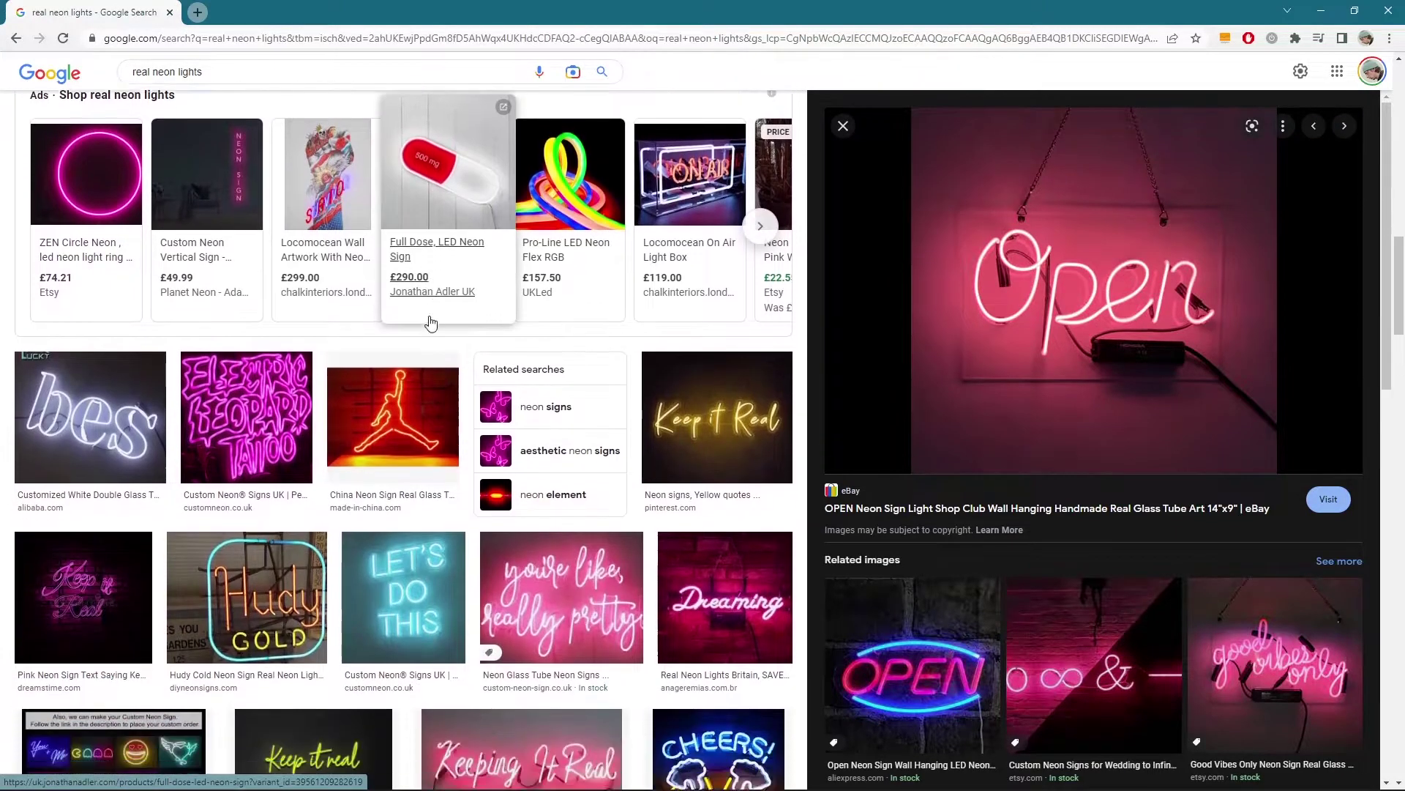
scroll(433, 342, down, 1)
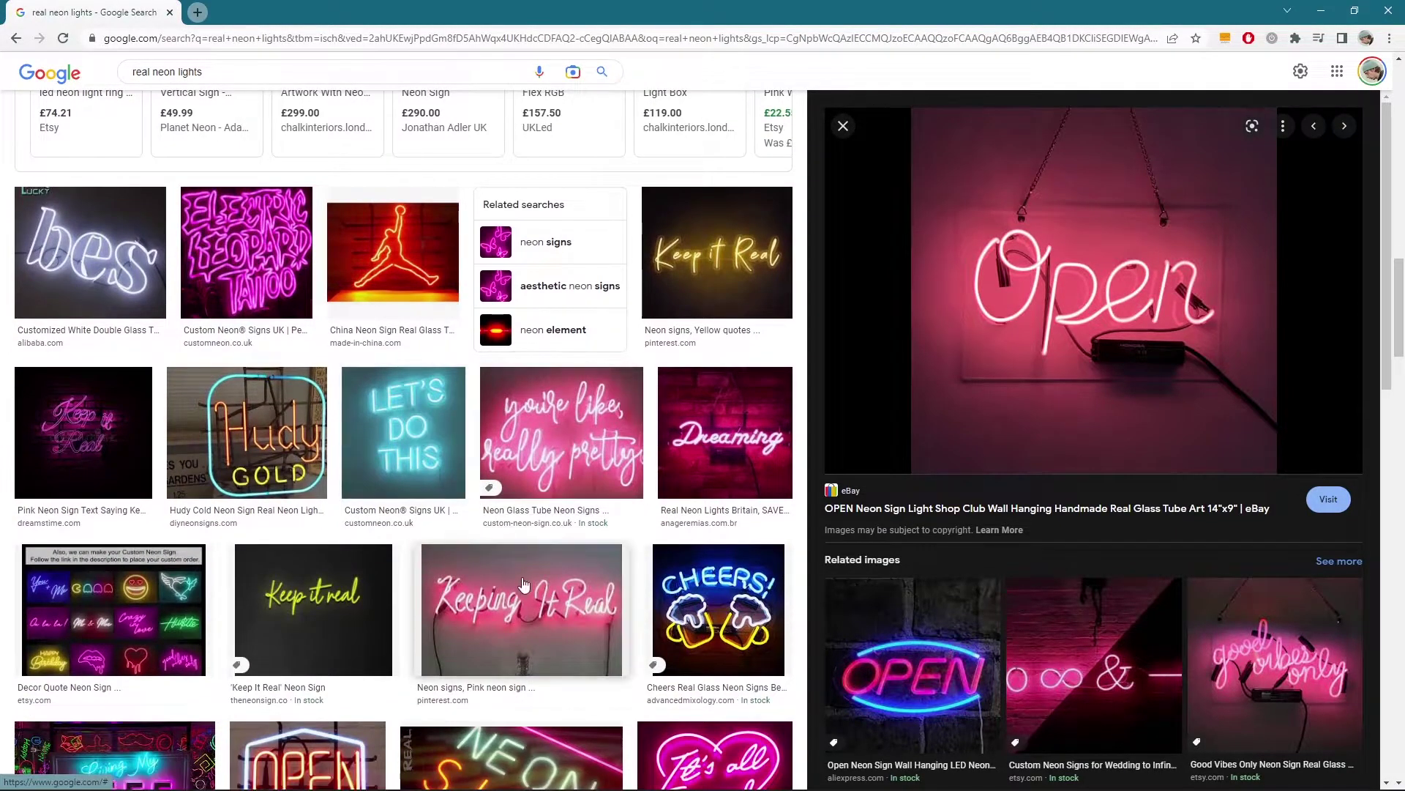
click(564, 457)
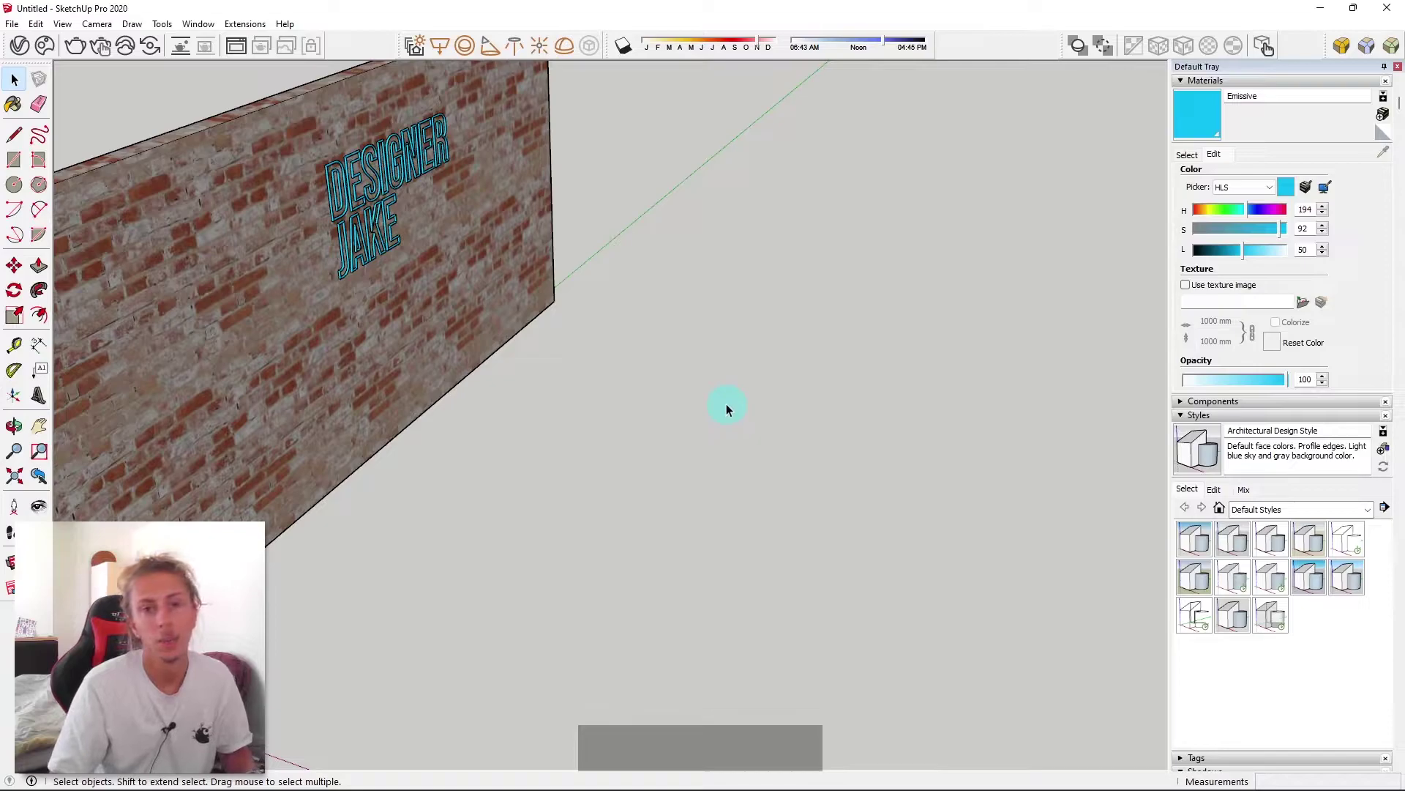
In SketchUp, import the designer jake picture as an image and place it on the ground beside the brick wall, about 1684 by 1220 mm
click(12, 24)
click(79, 271)
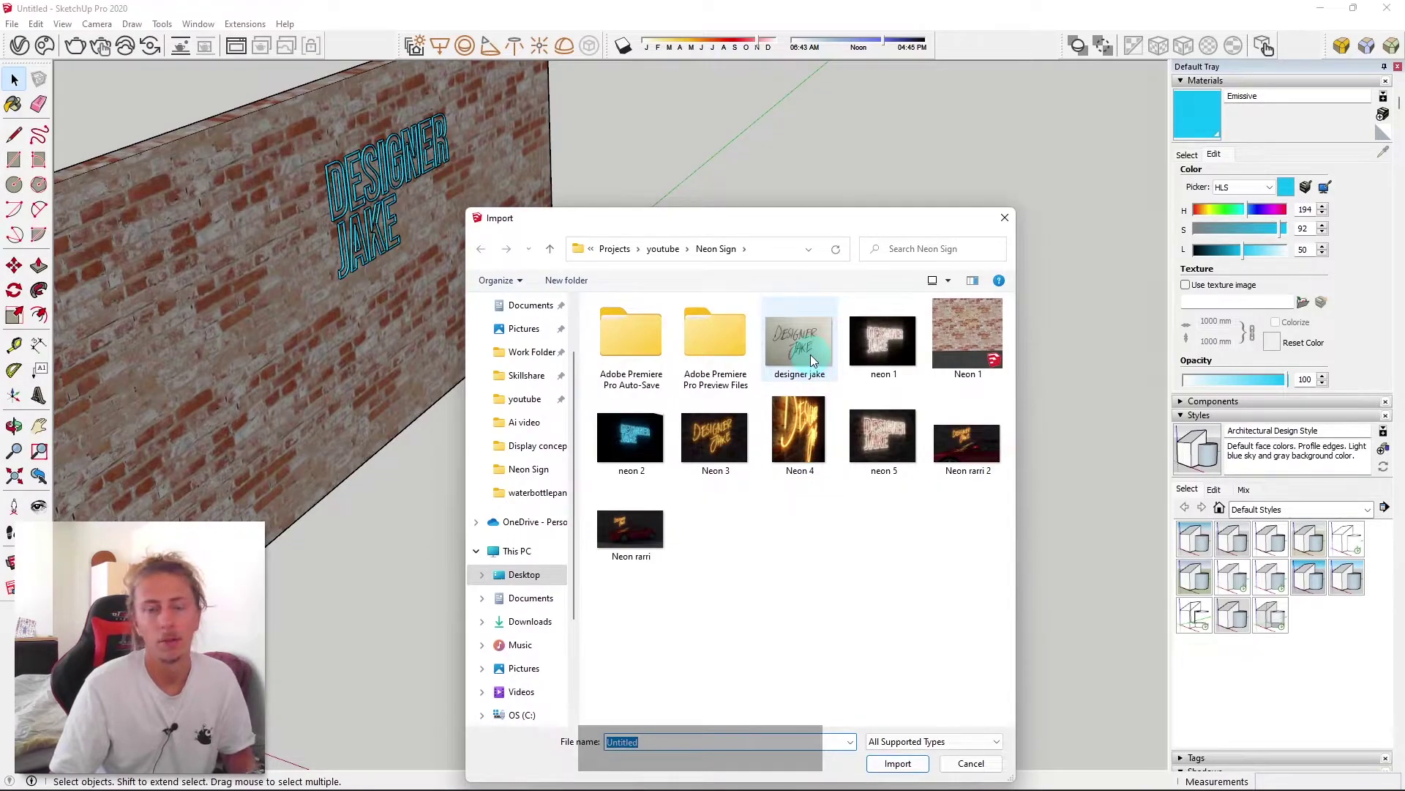
click(810, 355)
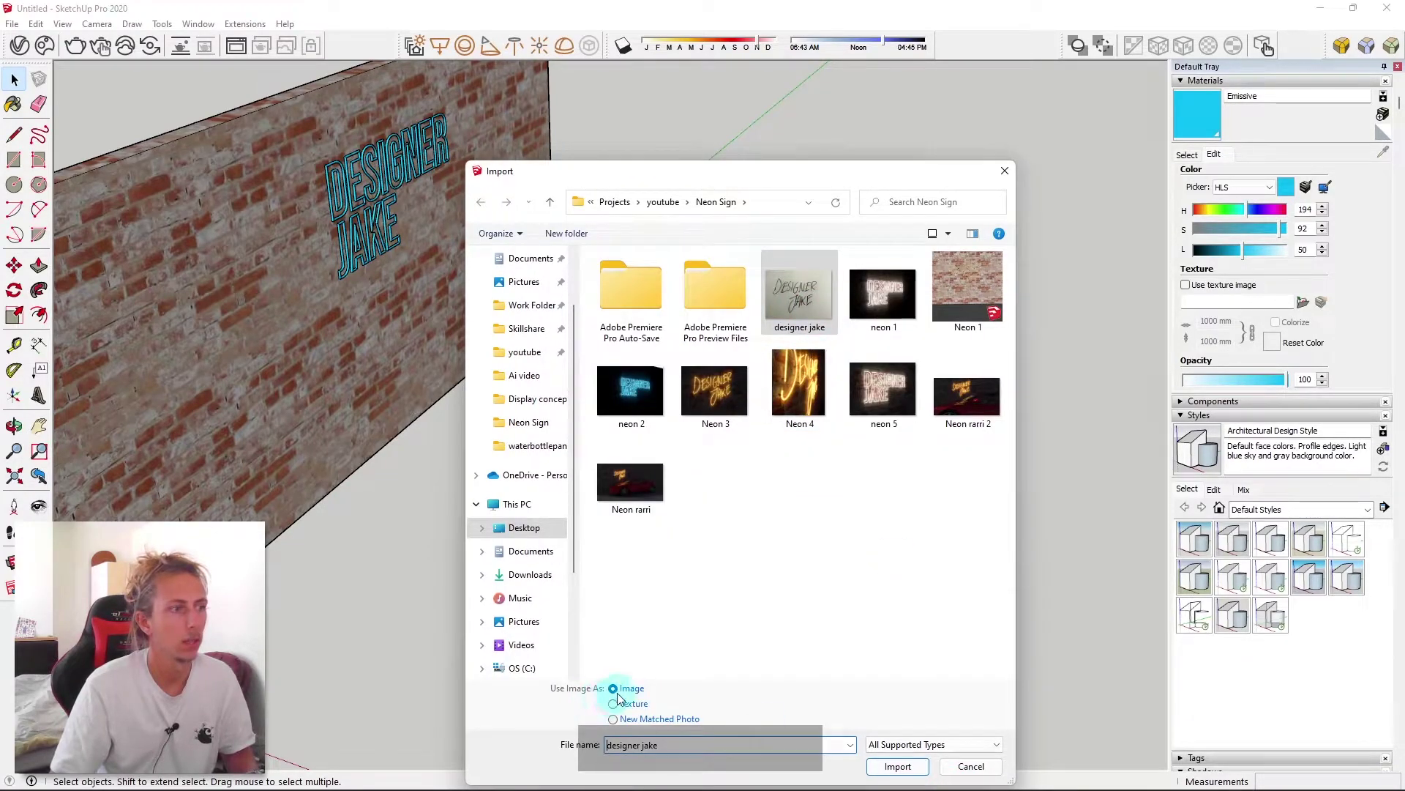
click(896, 767)
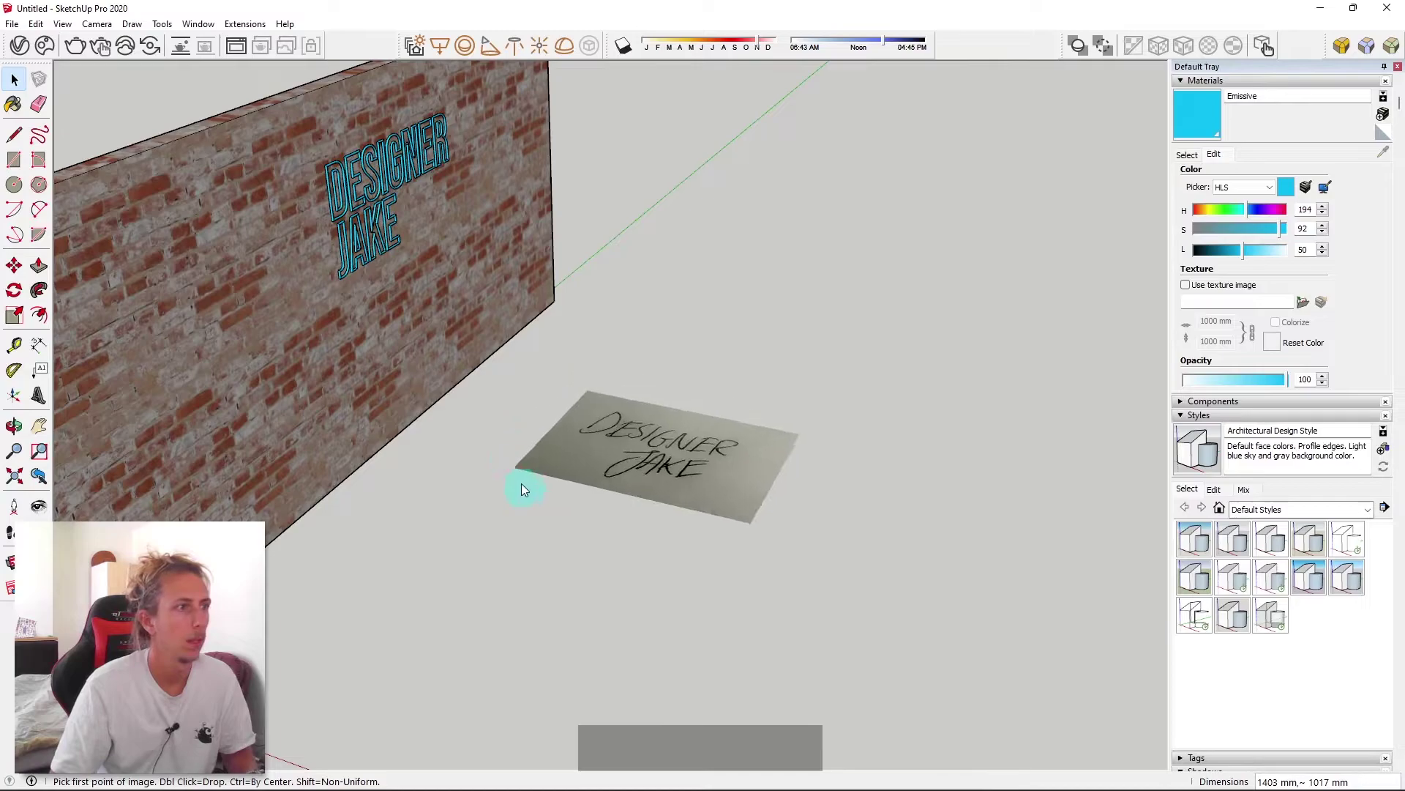
click(484, 547)
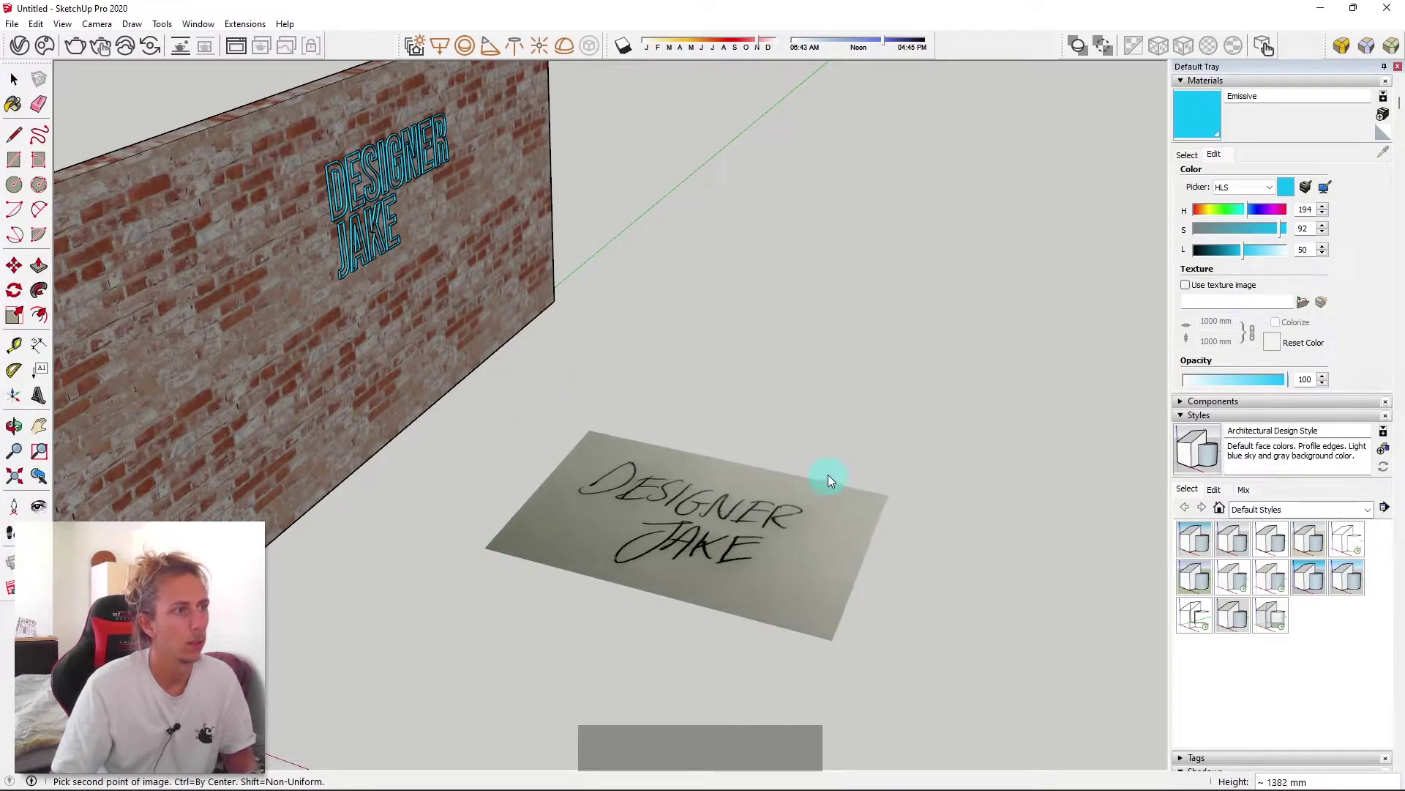
click(785, 481)
Explode the imported handwritten lettering image into an editable textured face
scroll(644, 339, up, 3)
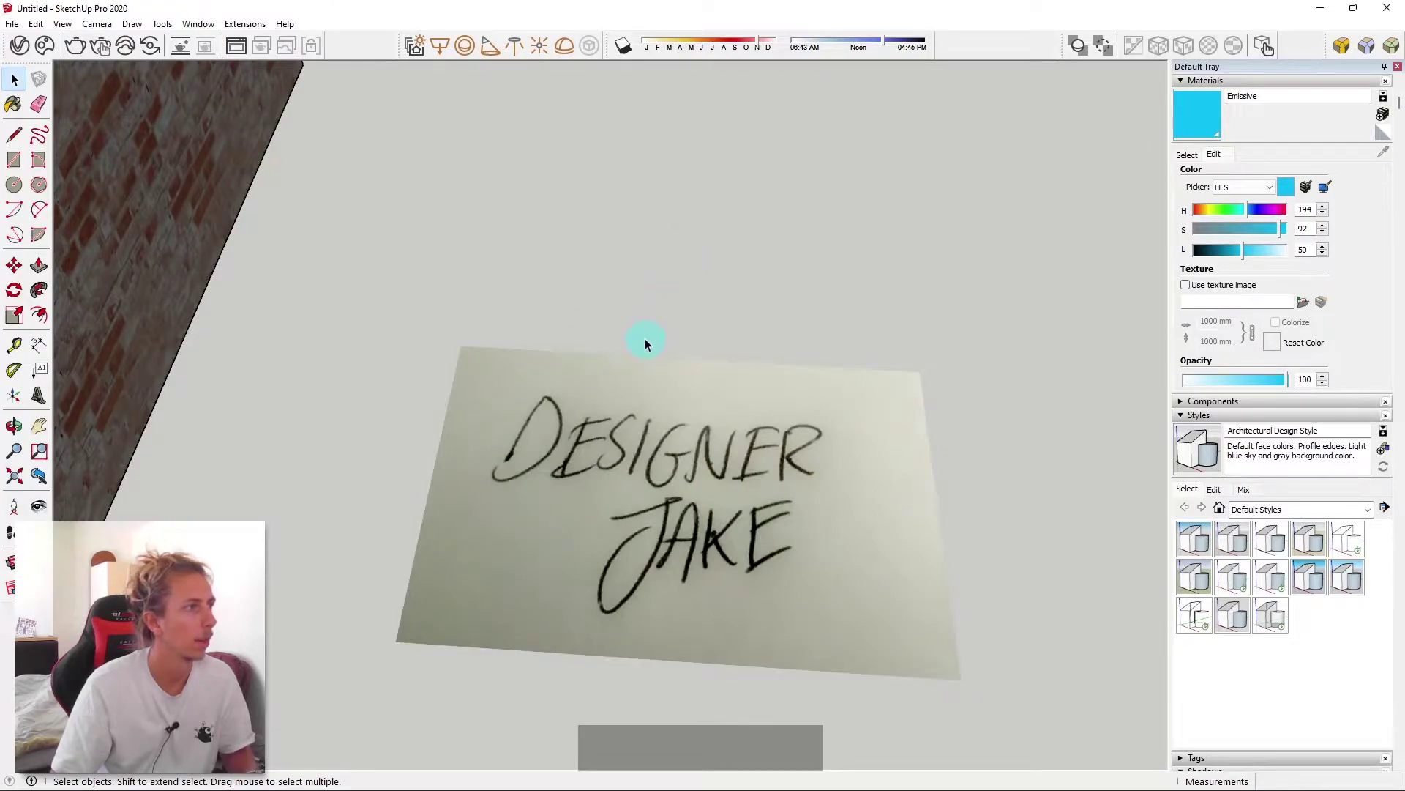
scroll(644, 338, up, 3)
scroll(614, 430, down, 3)
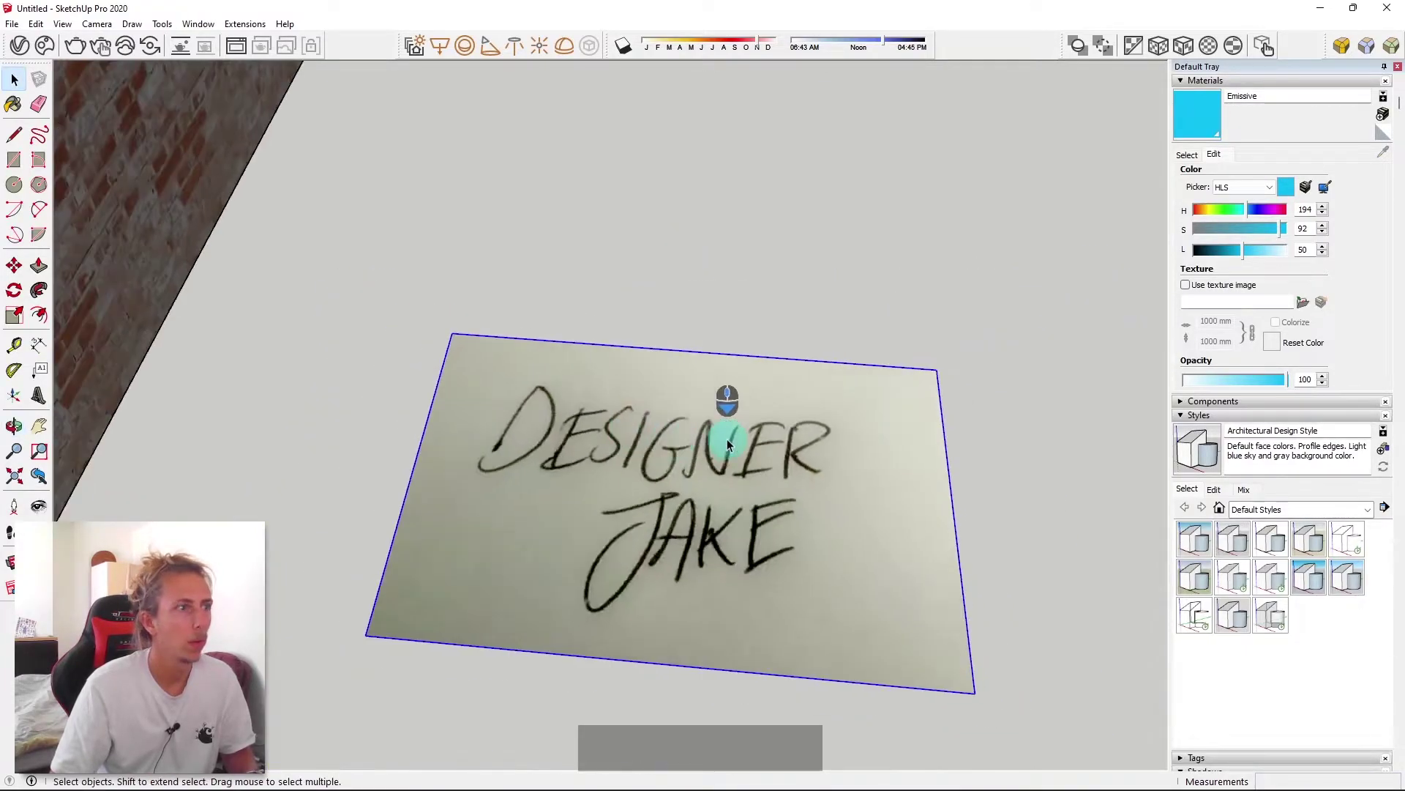
key(b)
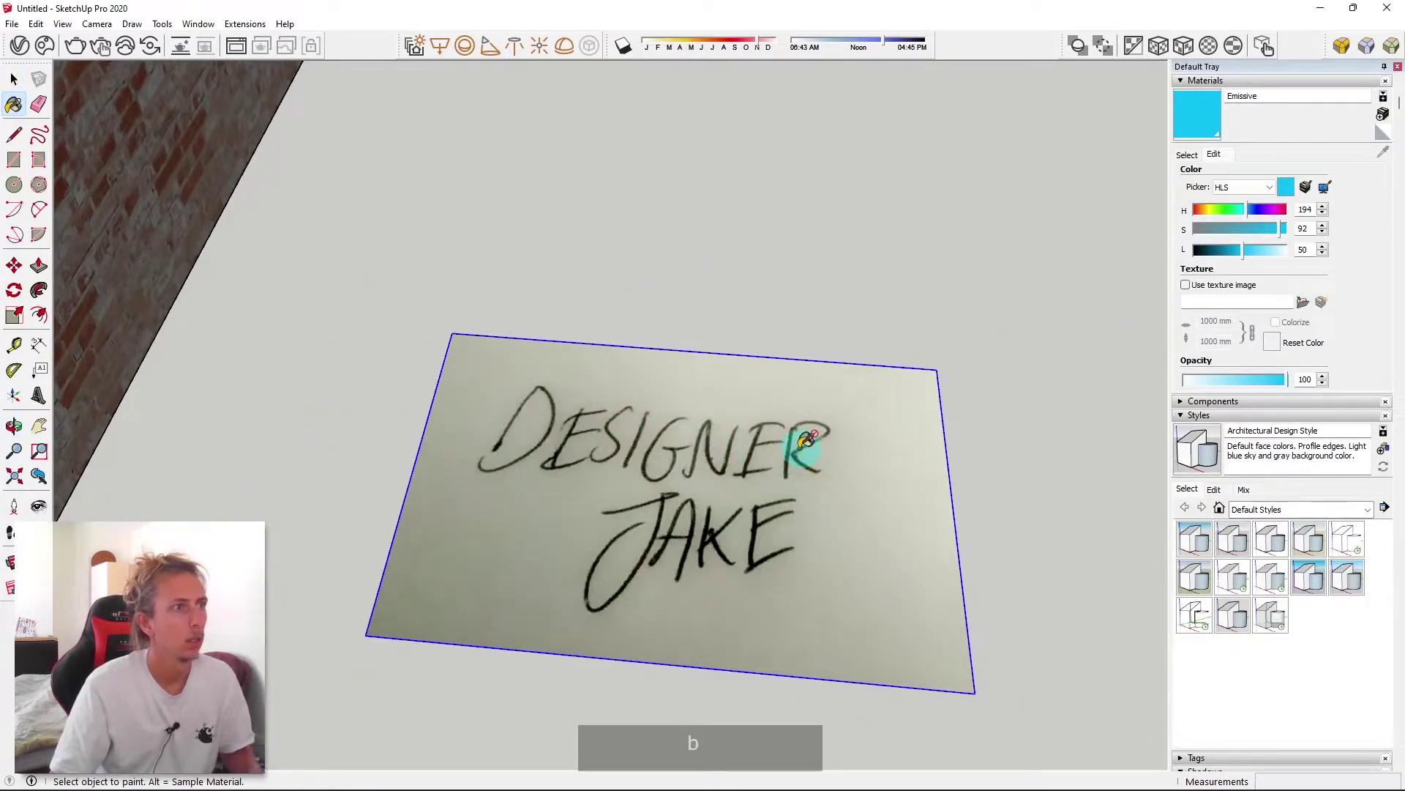
key(space)
right_click(805, 443)
click(847, 534)
middle_drag(847, 534, 832, 465)
Sample the designer jake material from the exploded face and lower its opacity to 53
key(b)
alt+click(835, 469)
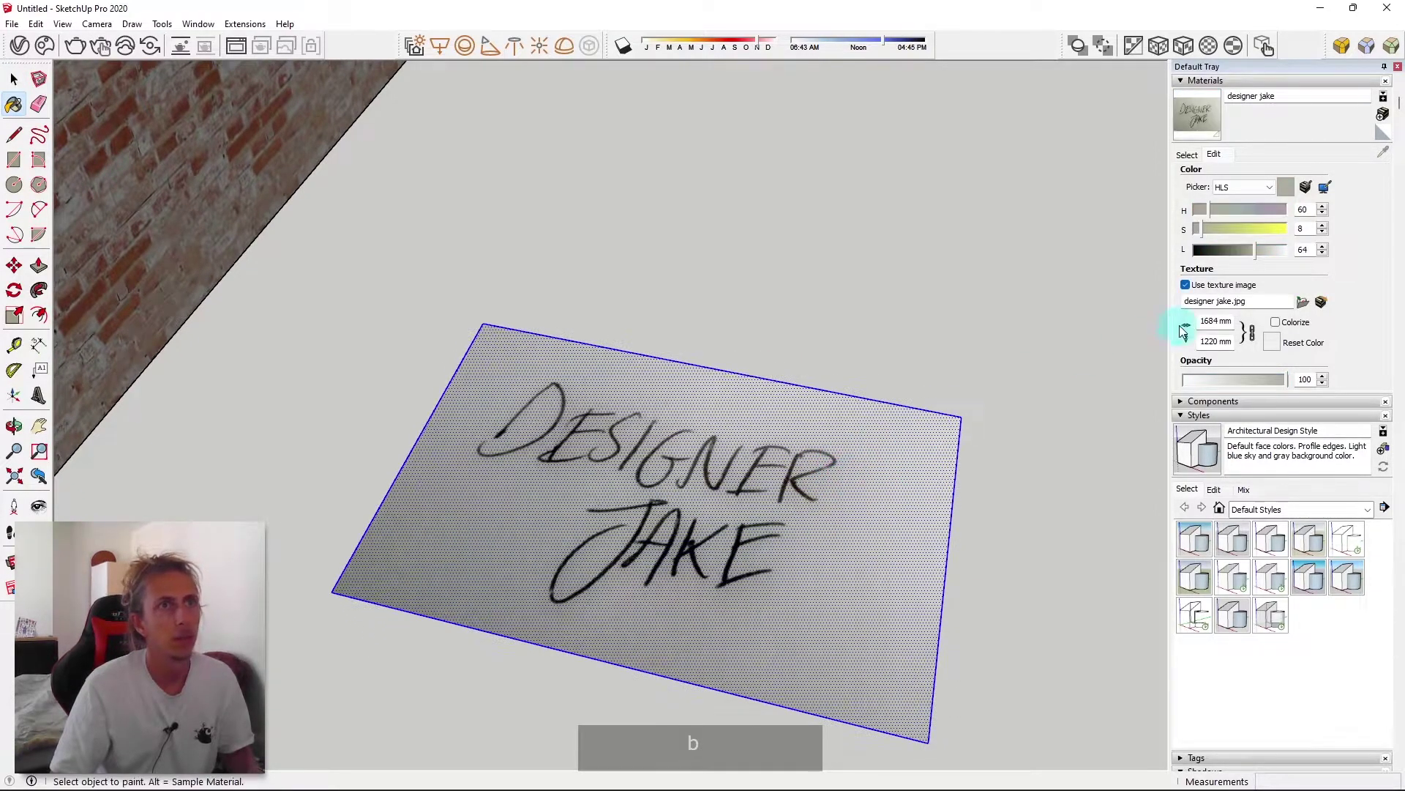
click(1253, 381)
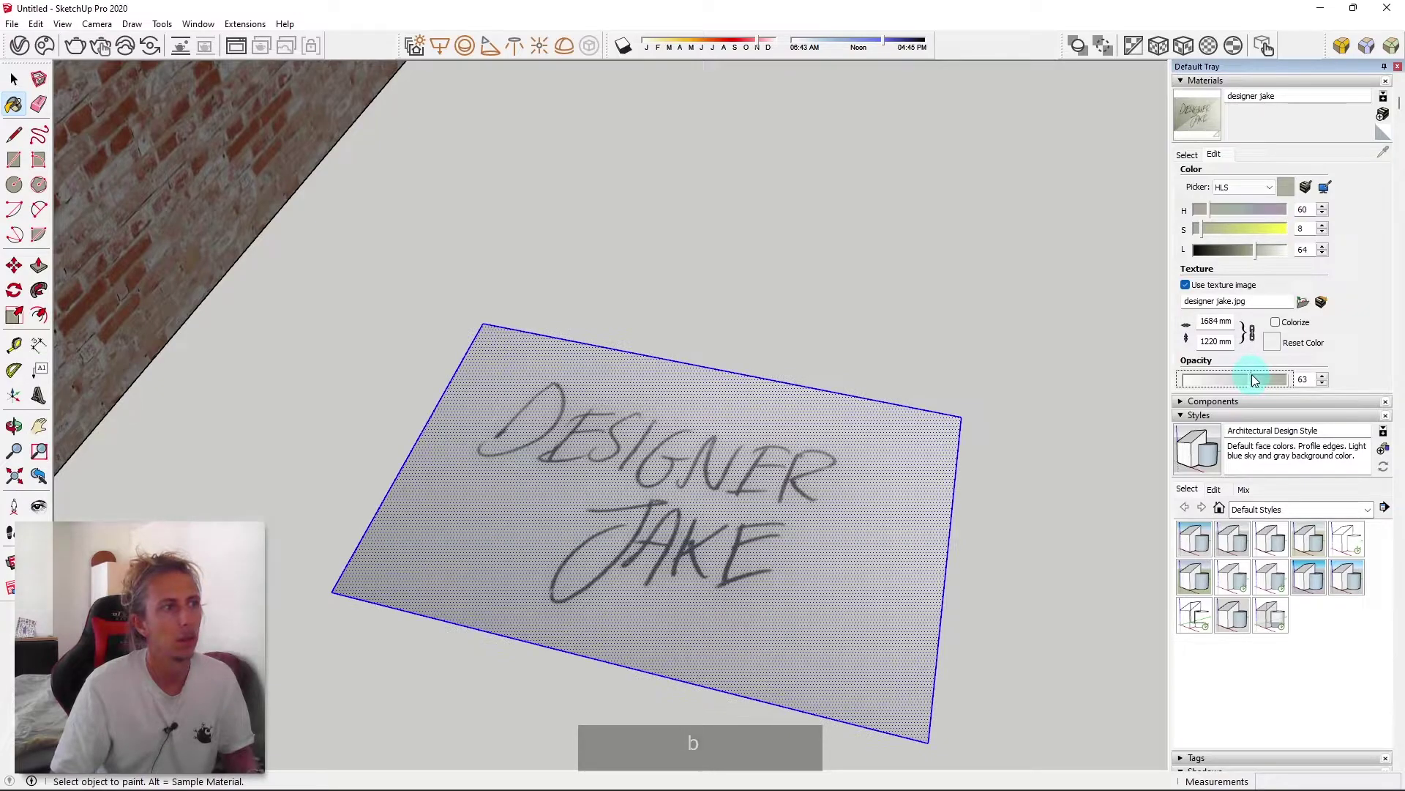
click(1240, 376)
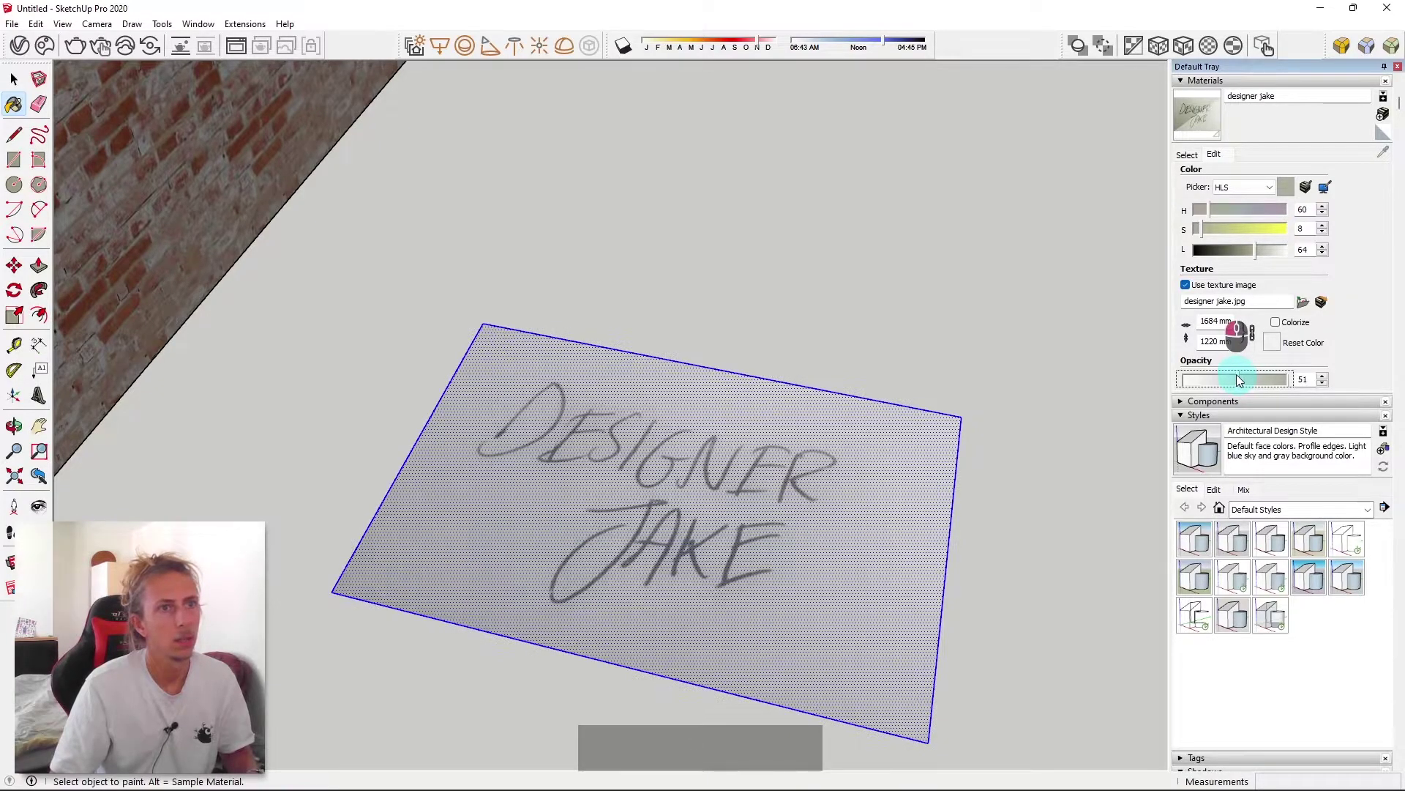
click(13, 79)
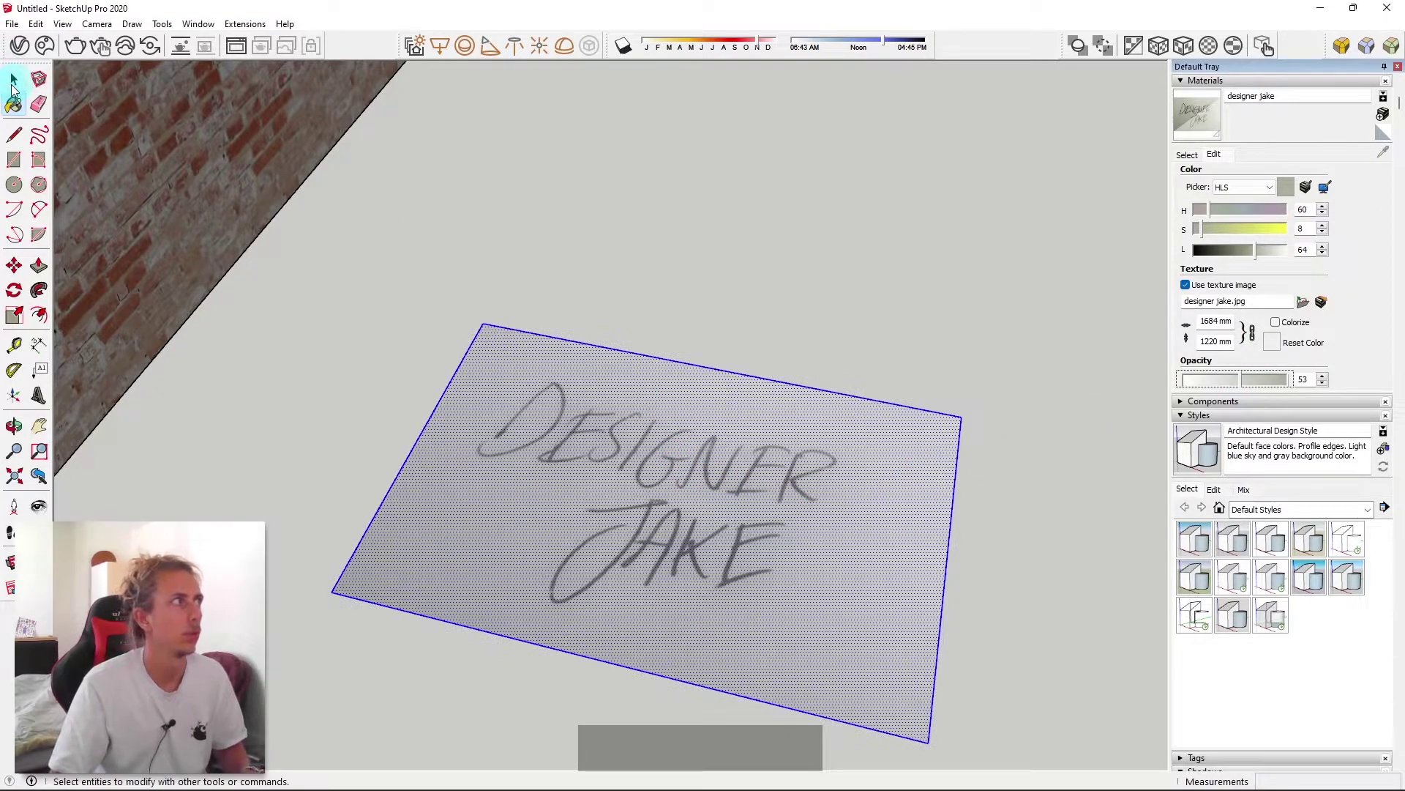
scroll(753, 388, down, 2)
scroll(748, 425, up, 4)
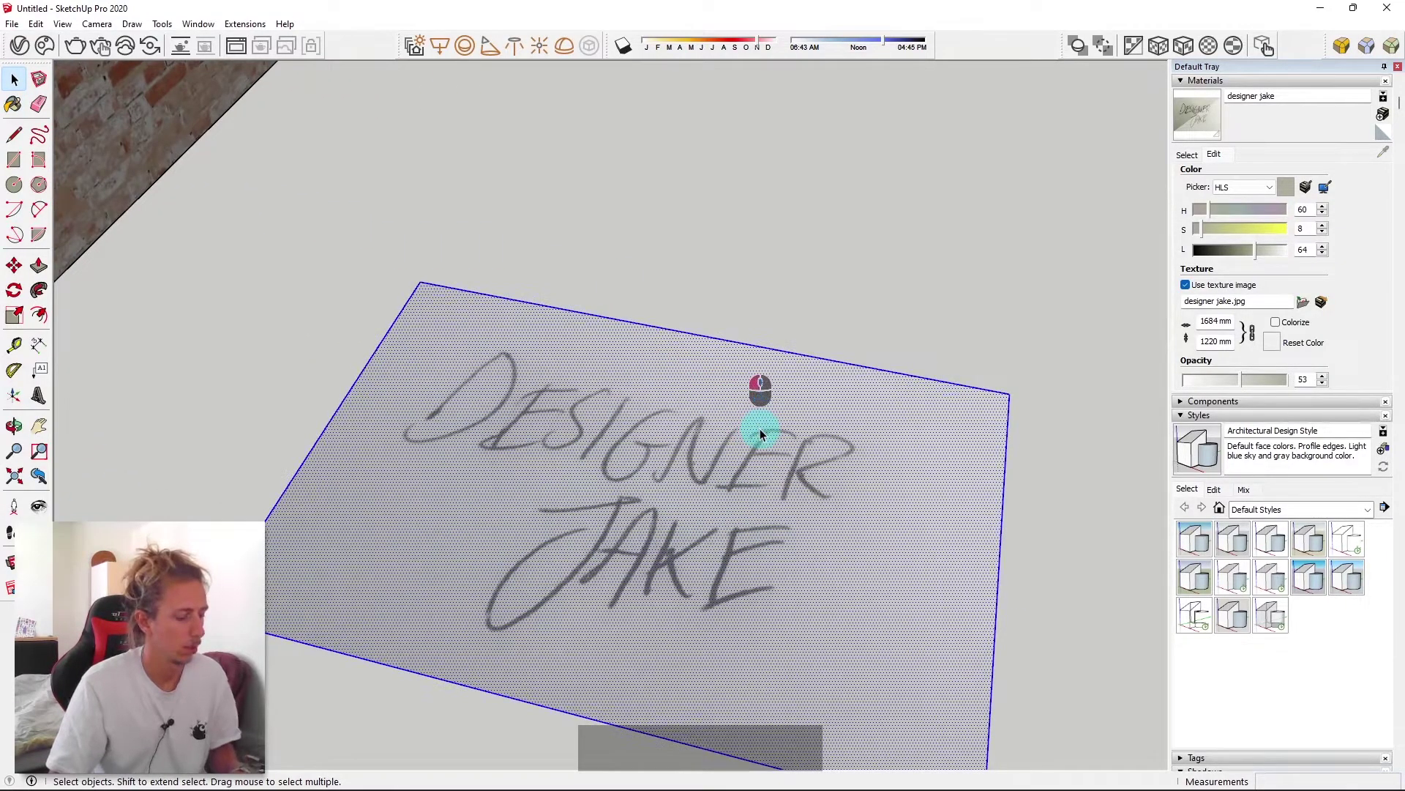
Group the textured face carrying the handwritten DESIGNER JAKE sketch
key(ctrl+g)
scroll(760, 430, down, 3)
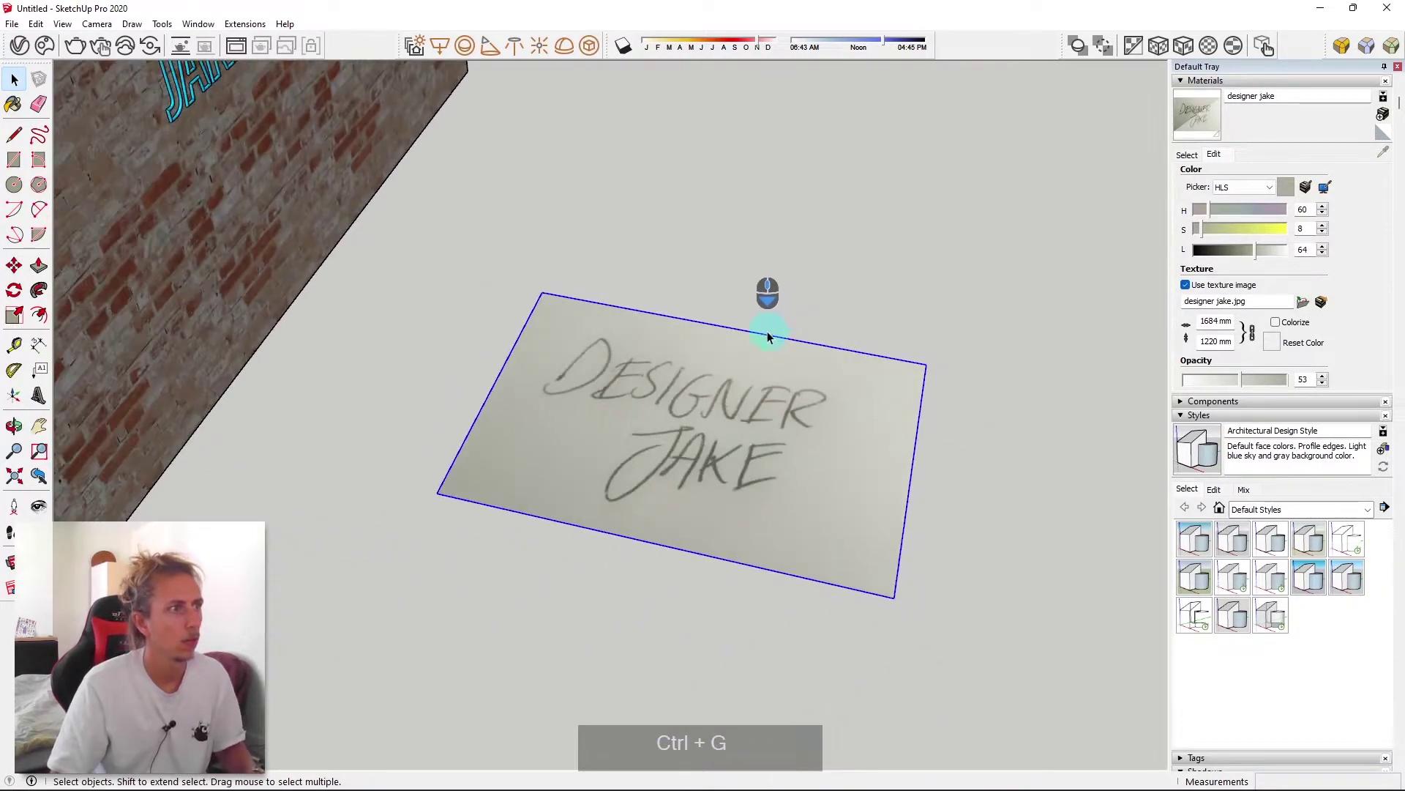
scroll(605, 414, up, 2)
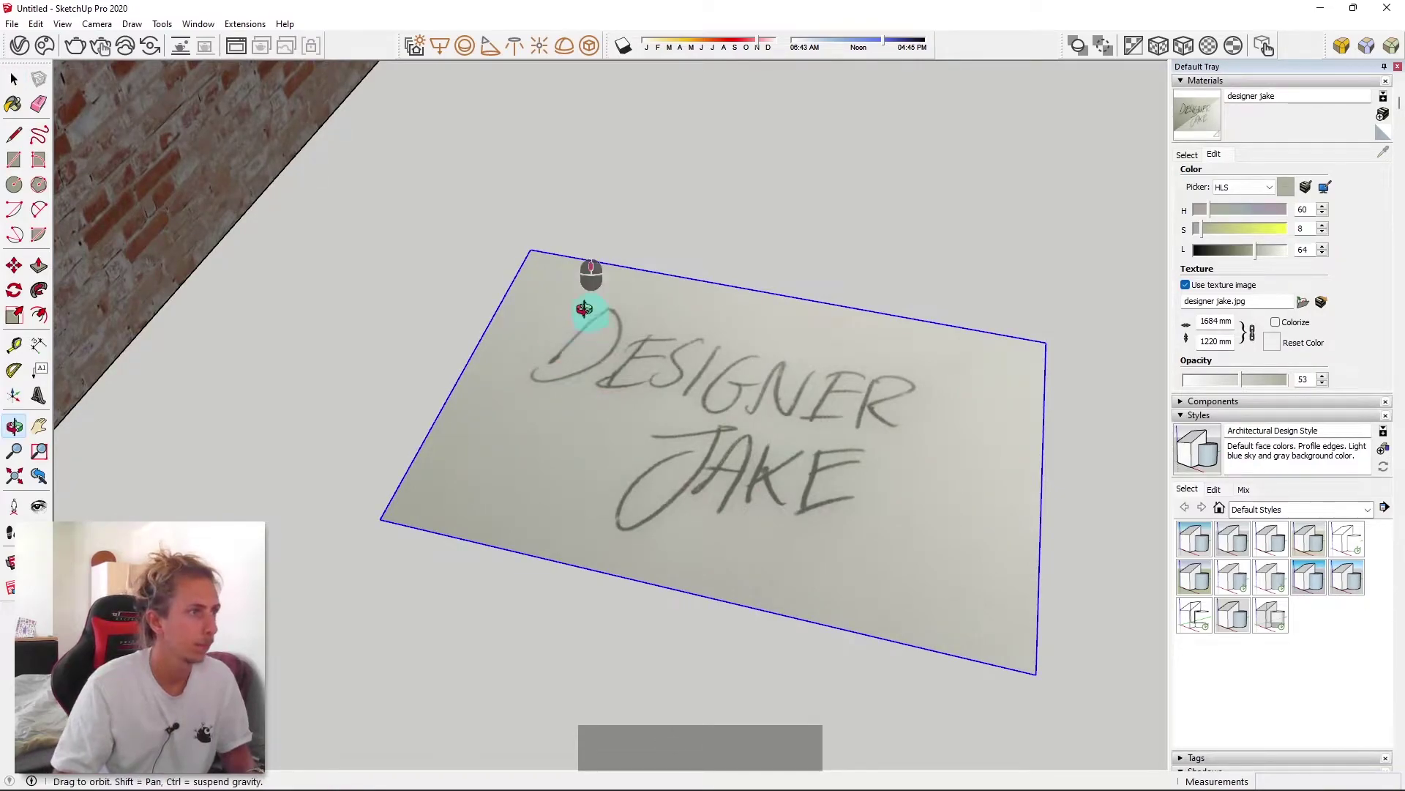
middle_drag(589, 285, 636, 344)
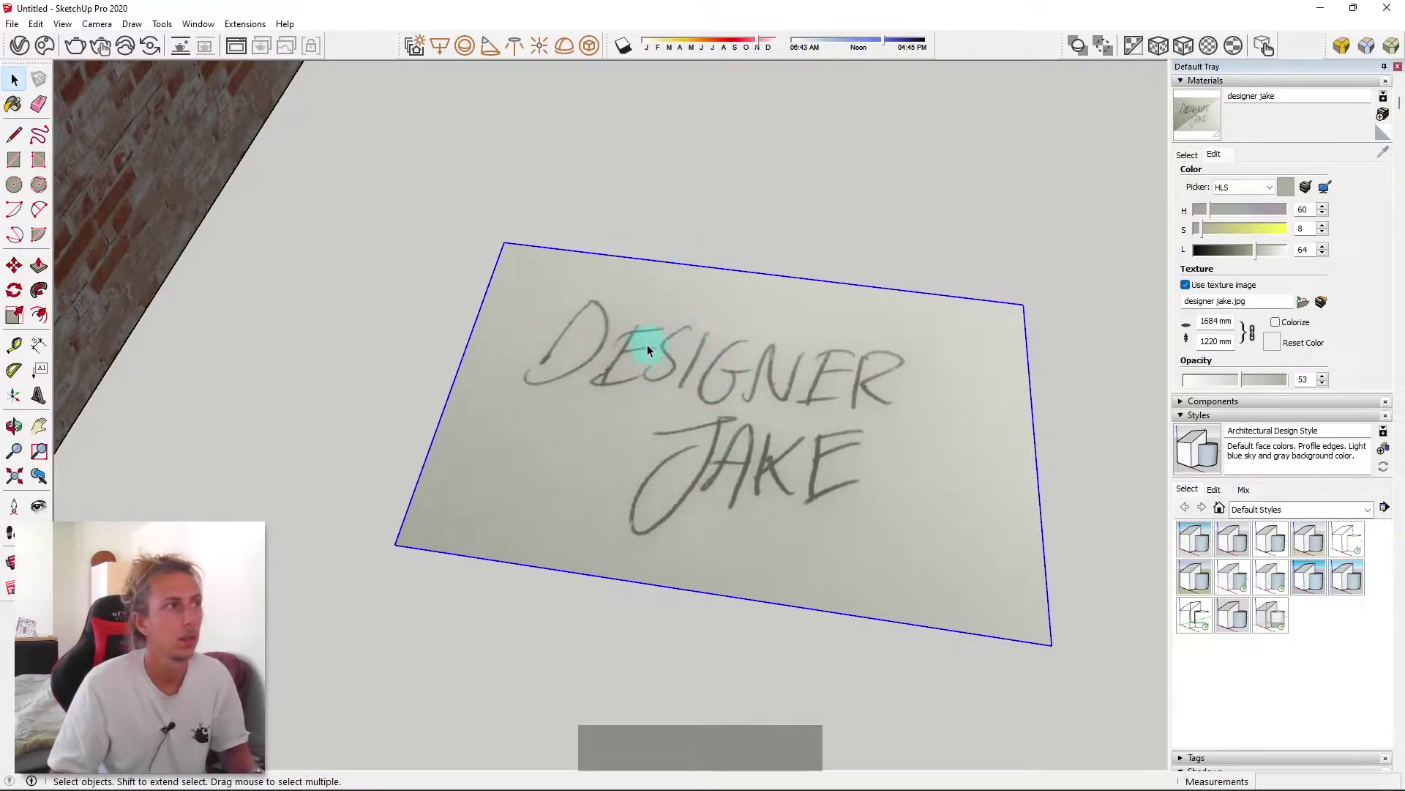
Trace the straight stem of the handwritten D upward with two connected lines, the upper one about 158 mm long
scroll(647, 344, up, 5)
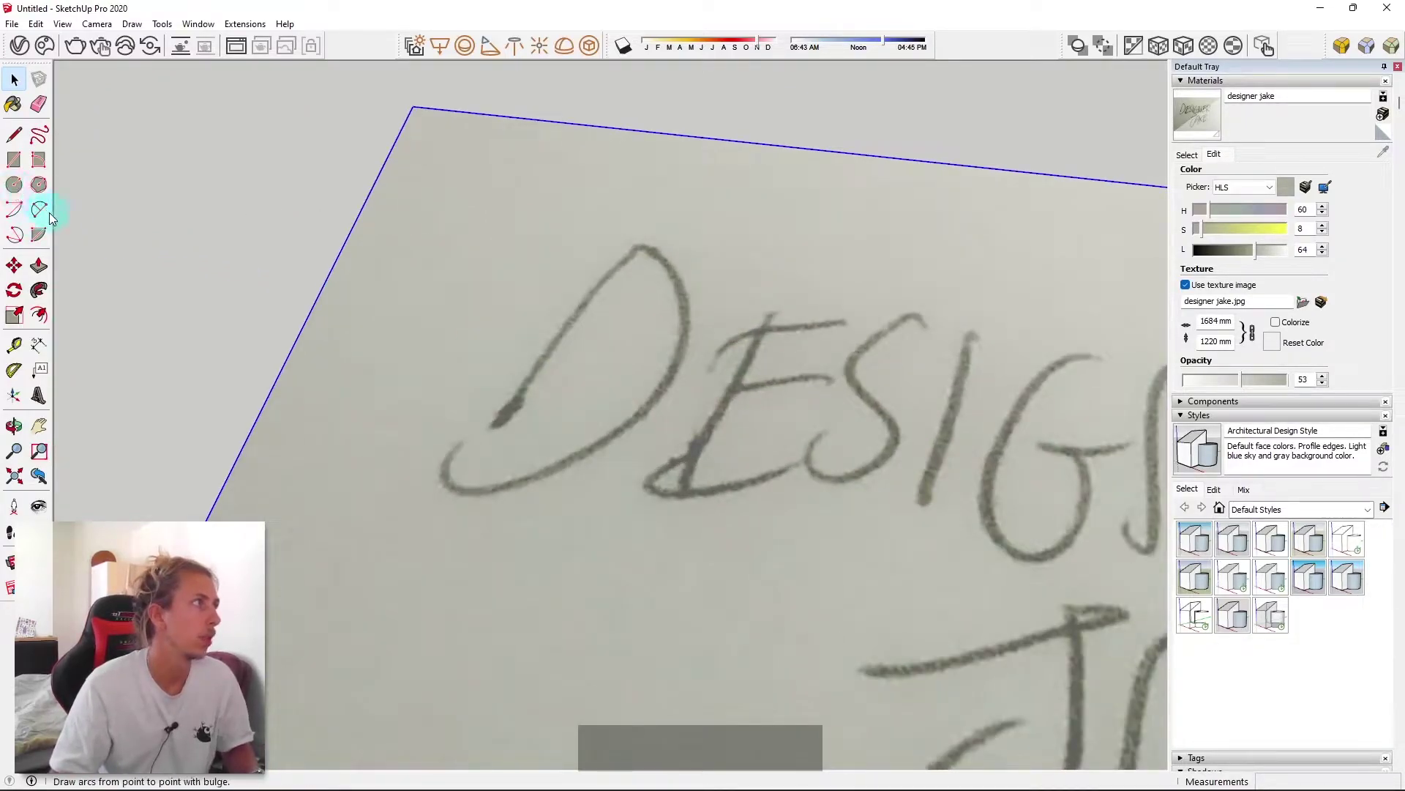
click(14, 134)
scroll(542, 323, up, 2)
scroll(542, 322, up, 1)
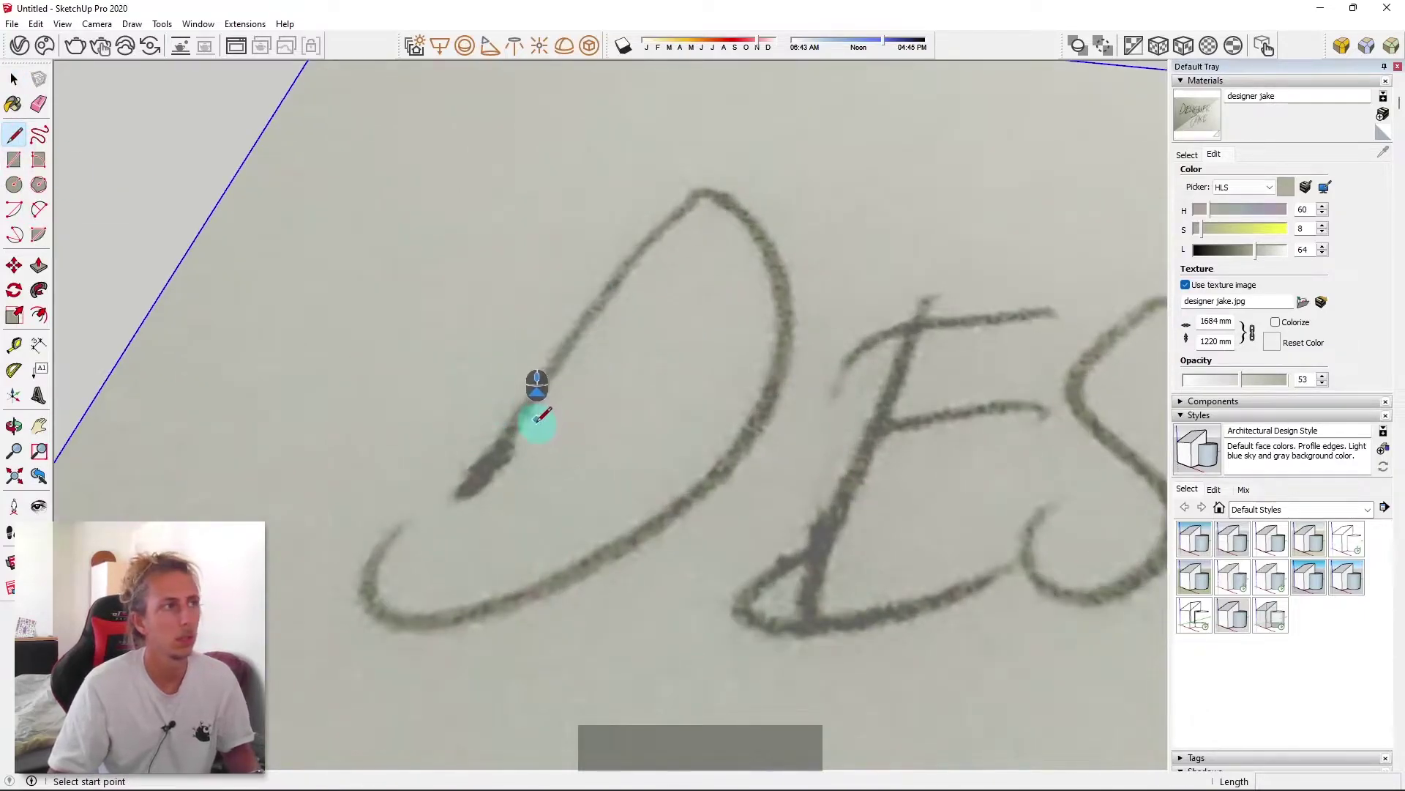
click(475, 477)
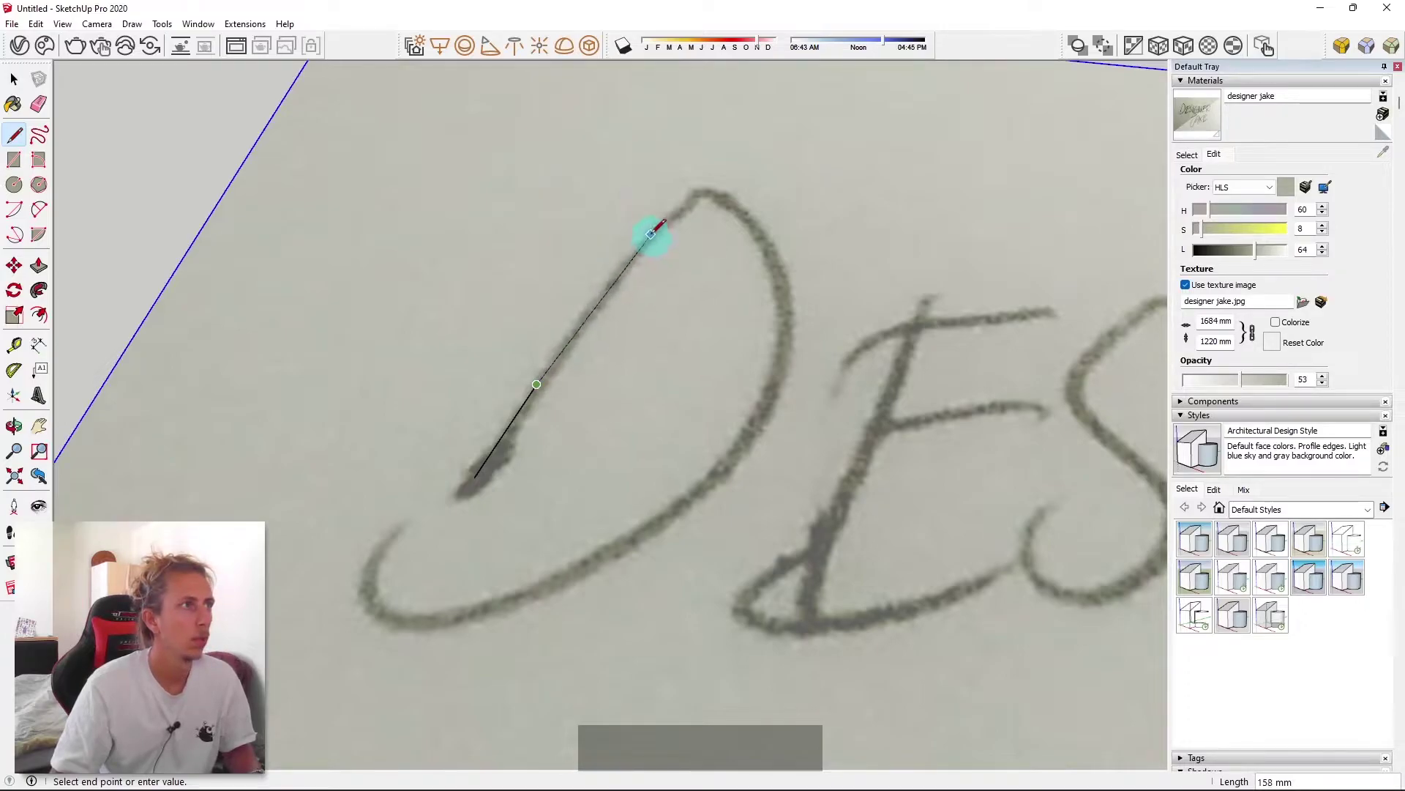
click(650, 234)
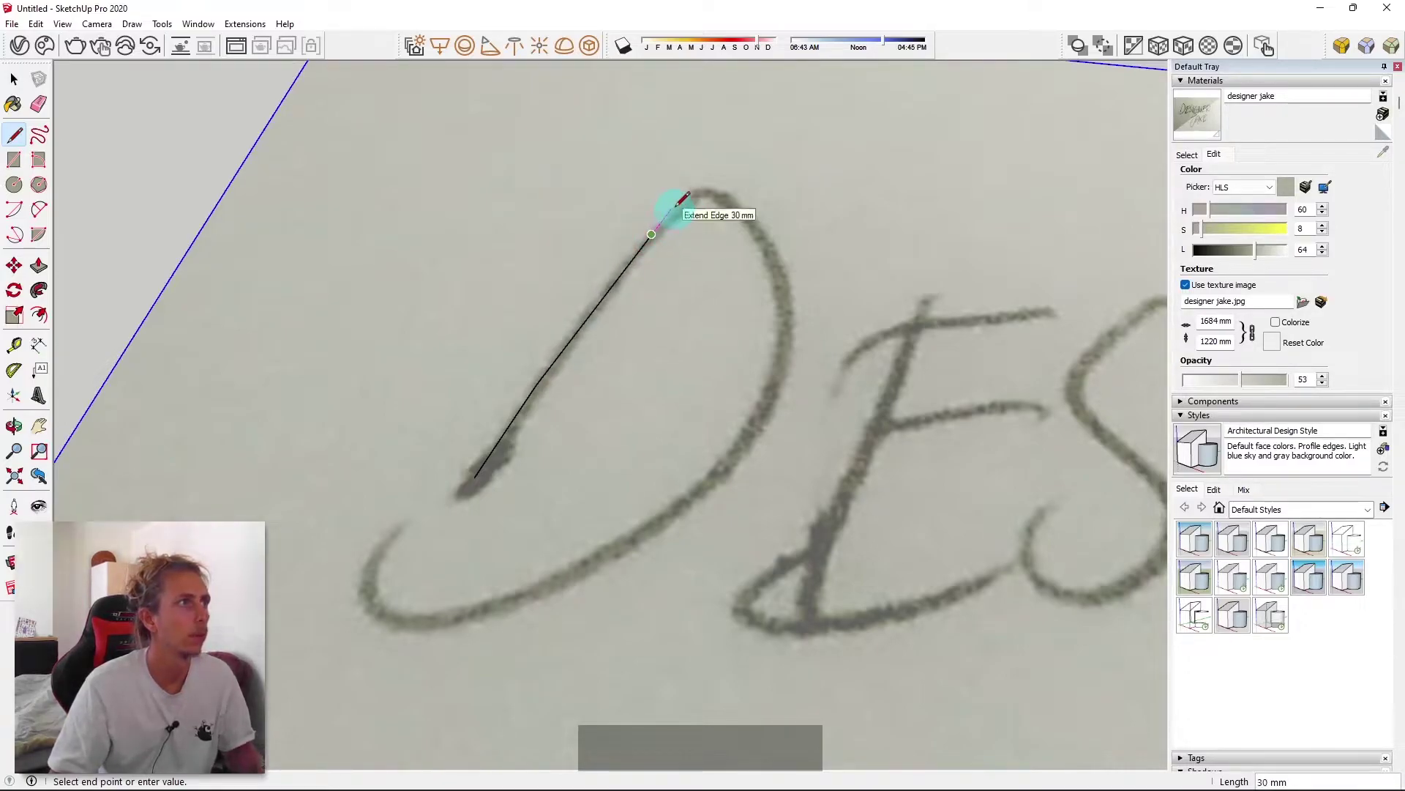
key(Escape)
Continue the D's outline around its pointed crest with two short 2-point arcs starting at the upper end of the stem
click(39, 210)
scroll(637, 213, up, 3)
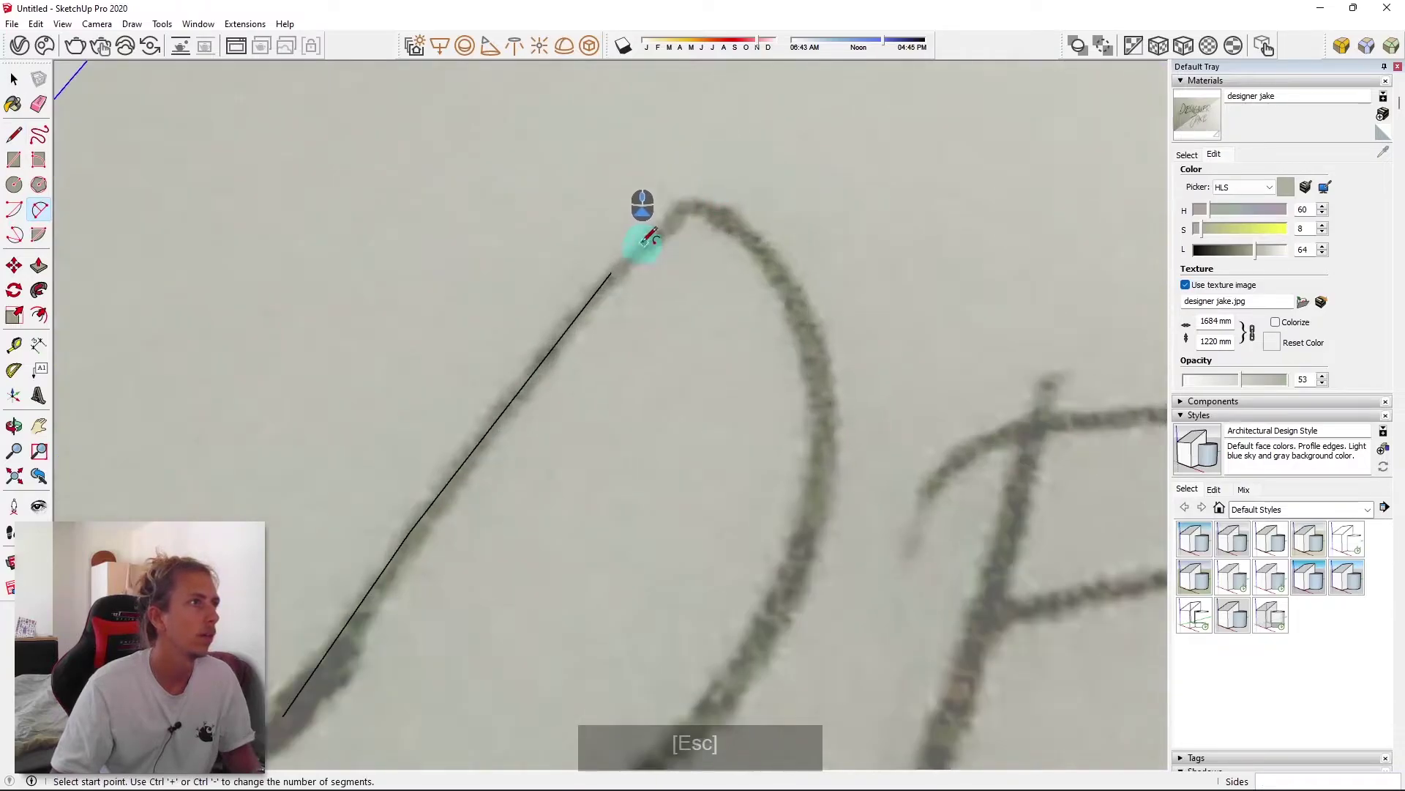
click(611, 272)
click(675, 212)
click(673, 194)
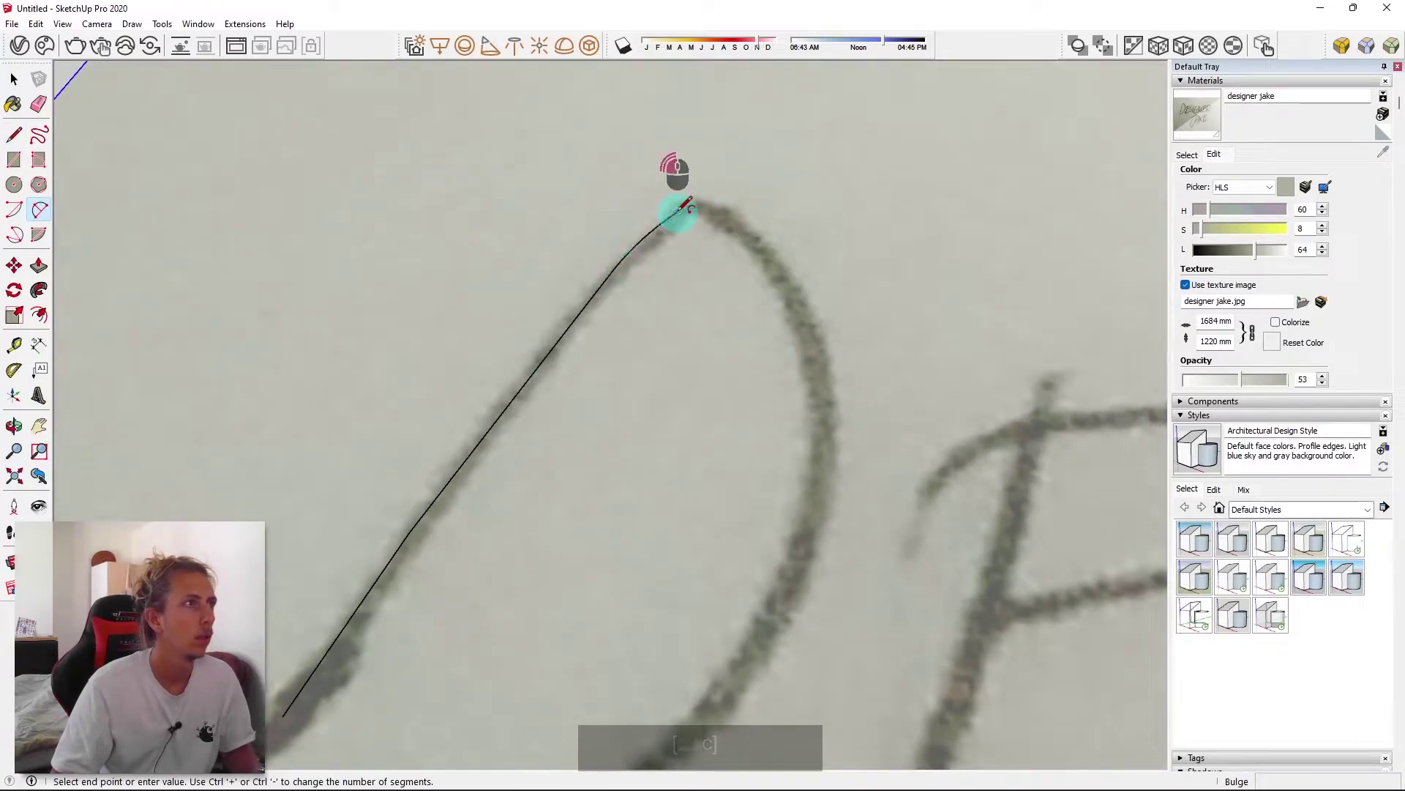
click(677, 211)
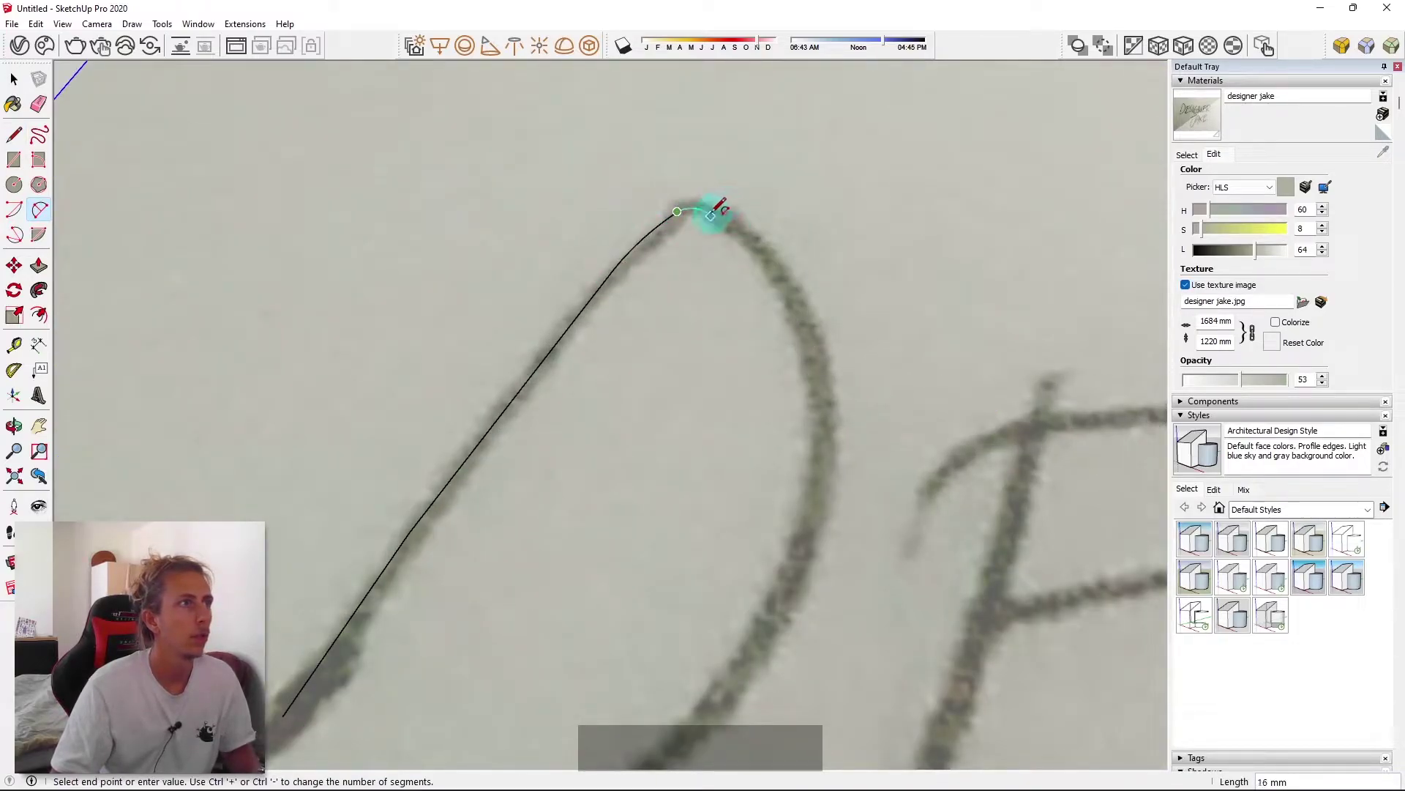
scroll(710, 205, up, 2)
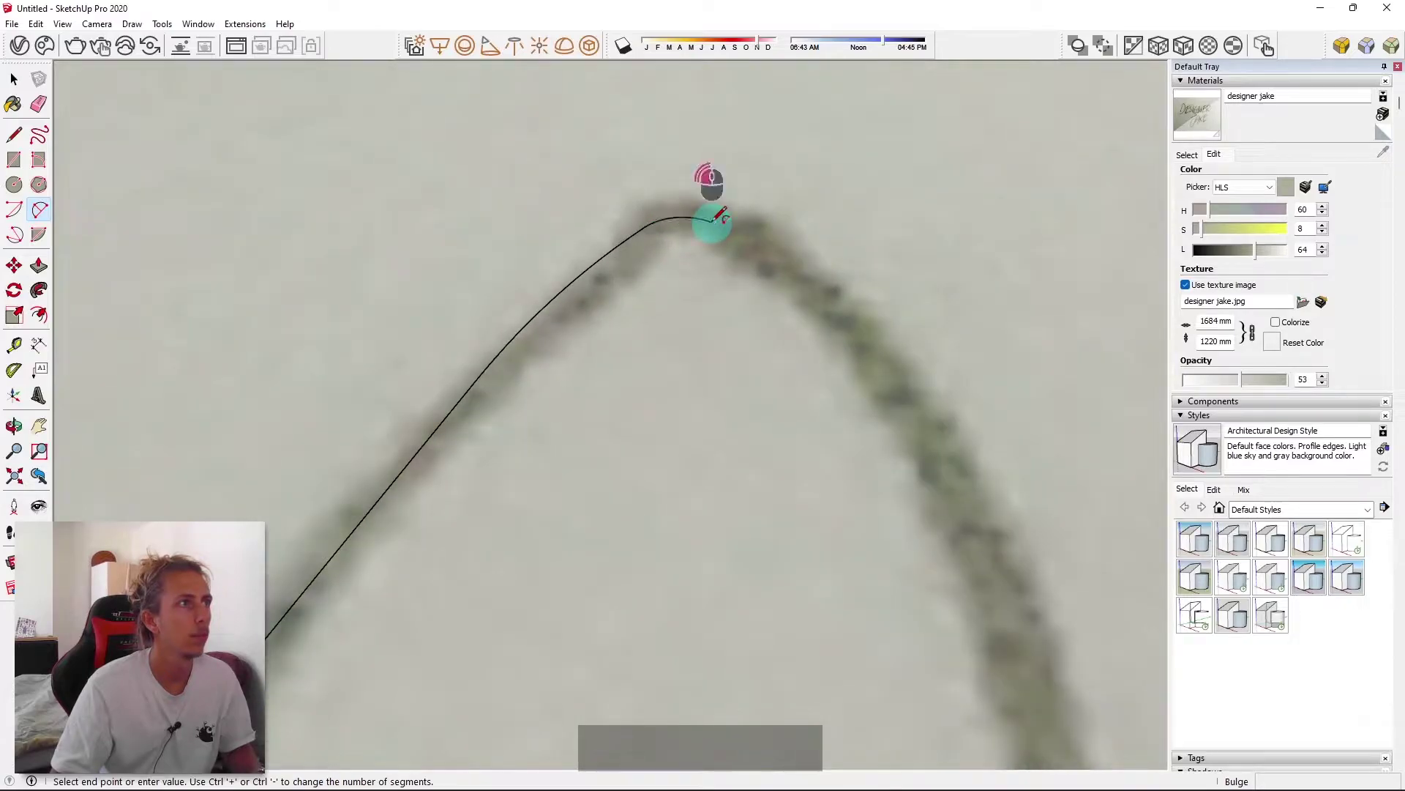
Trace the upper outer curve of the D from the crest down to its widest part with connected 2-point arcs
scroll(706, 209, down, 2)
scroll(704, 205, down, 2)
scroll(740, 219, up, 2)
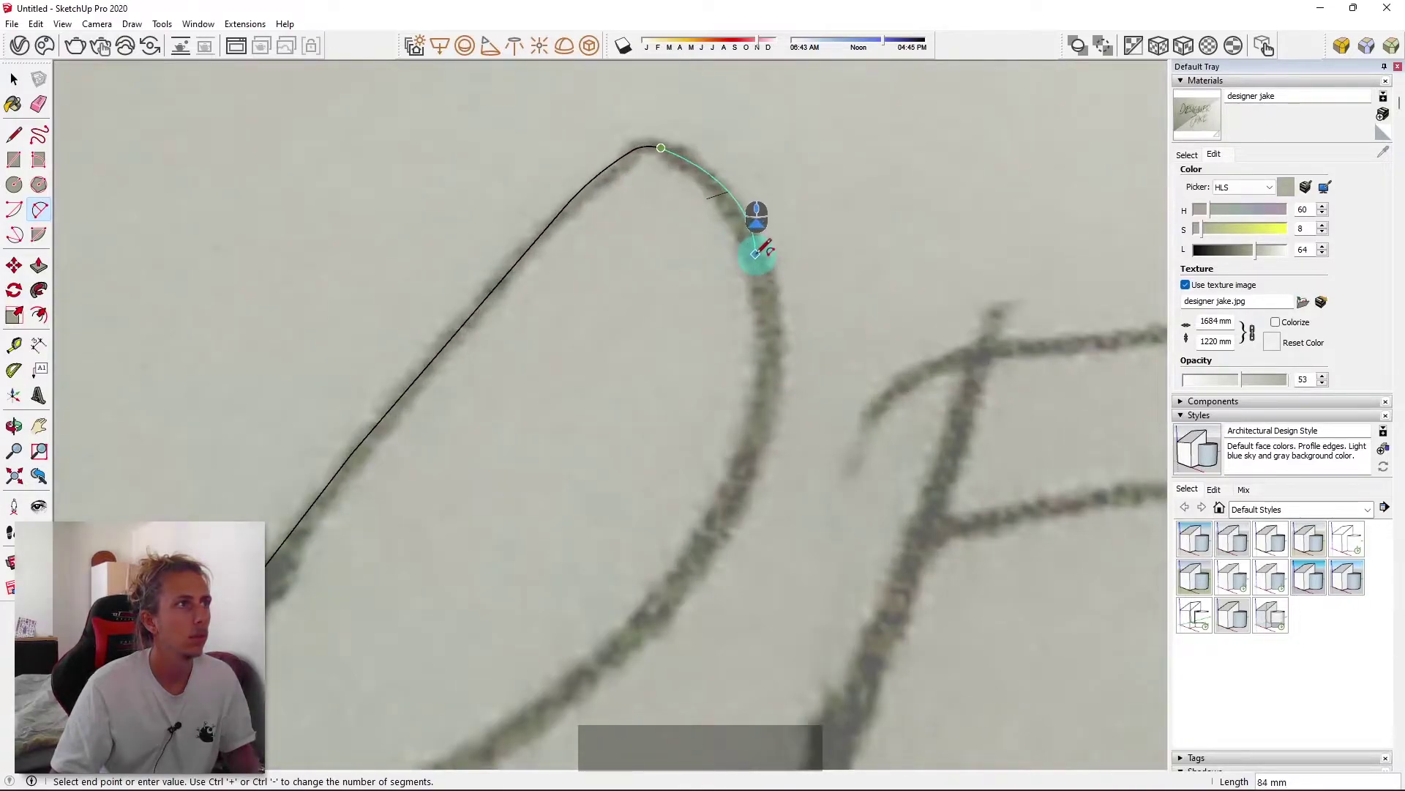
click(741, 219)
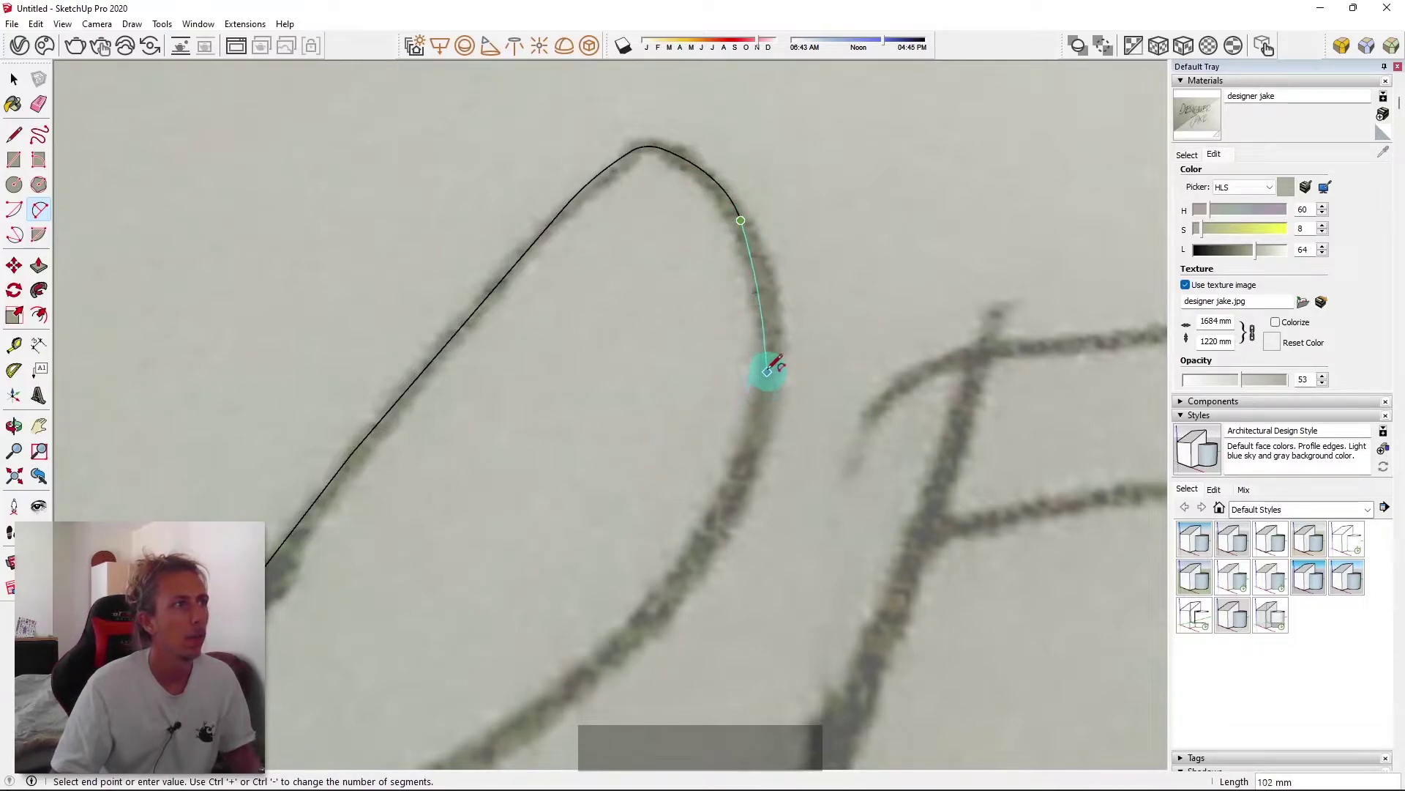
click(762, 303)
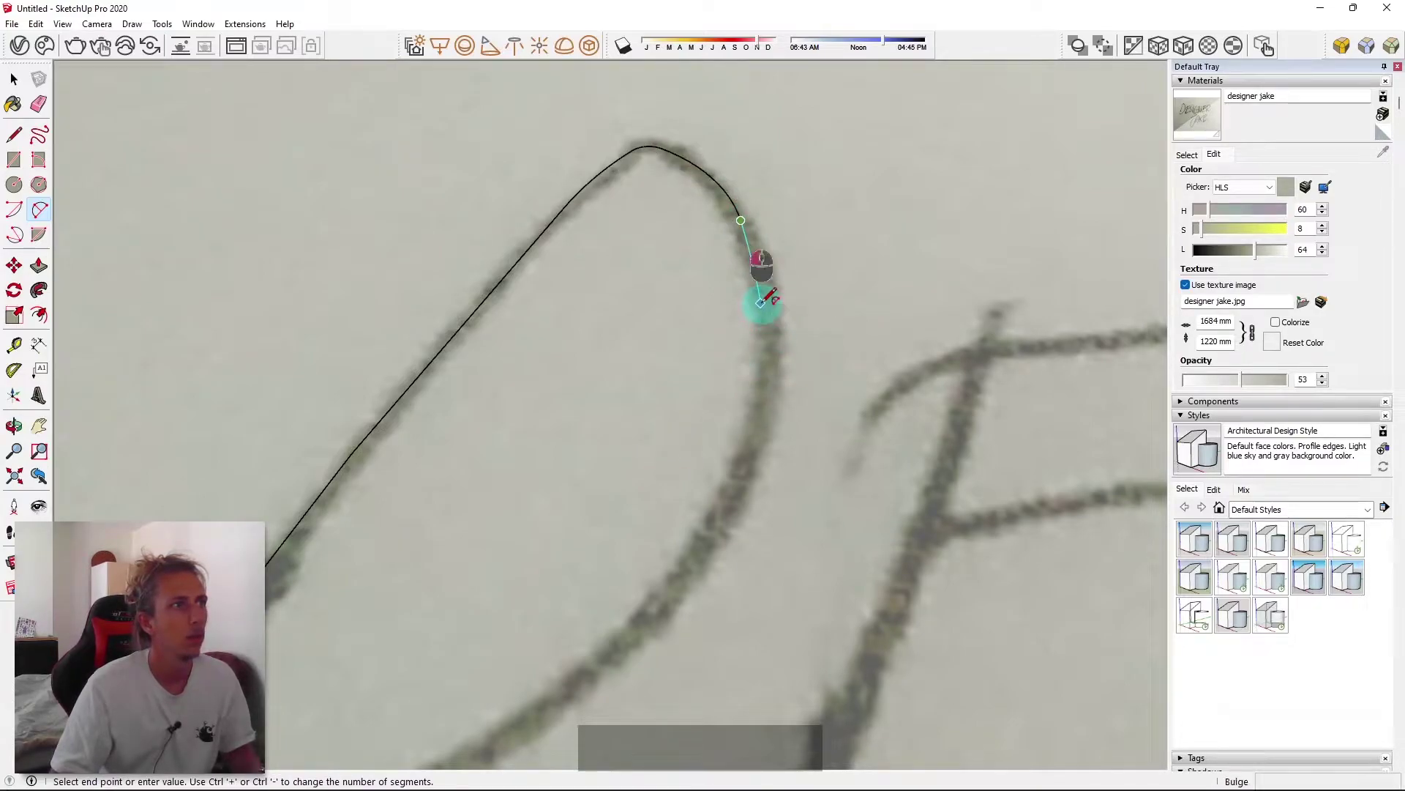
click(811, 433)
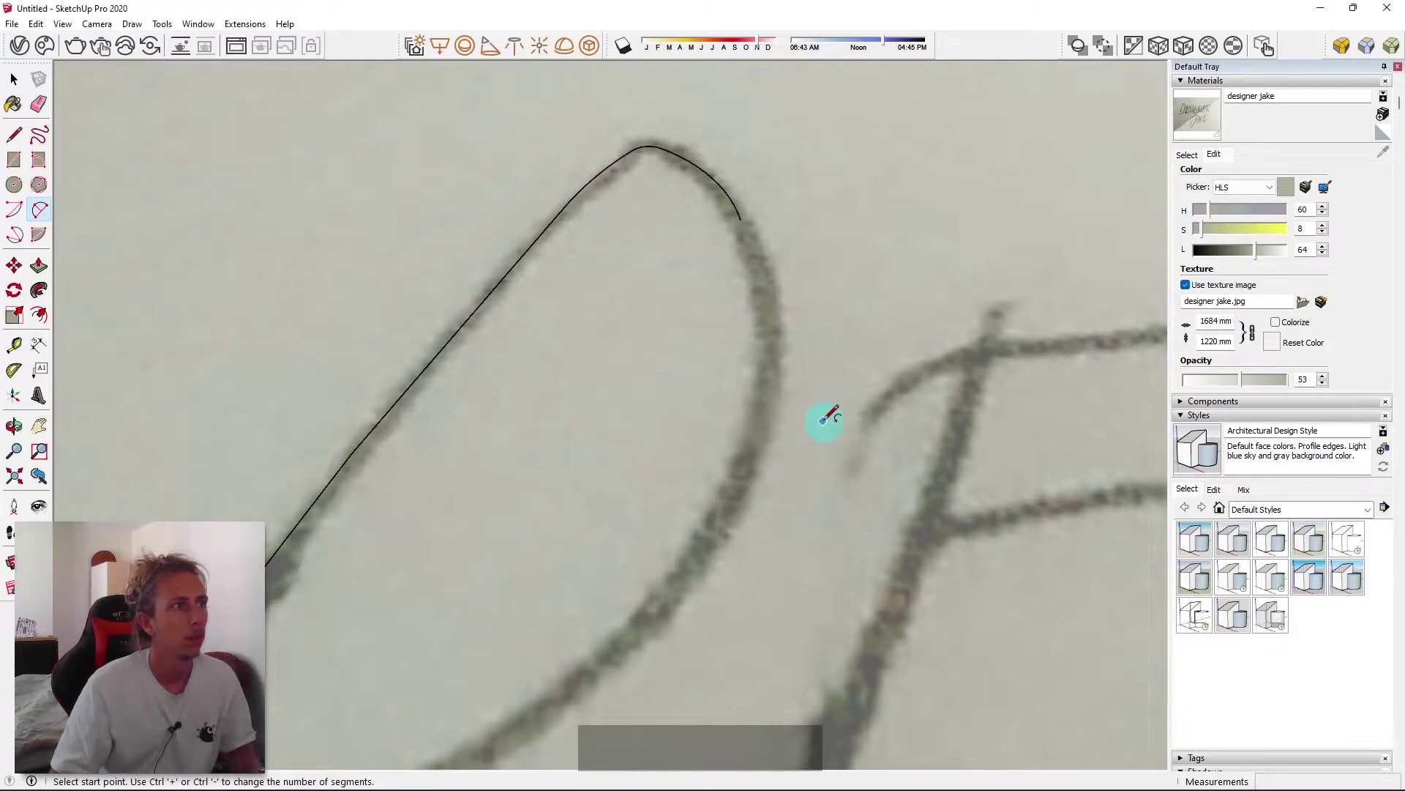
click(741, 220)
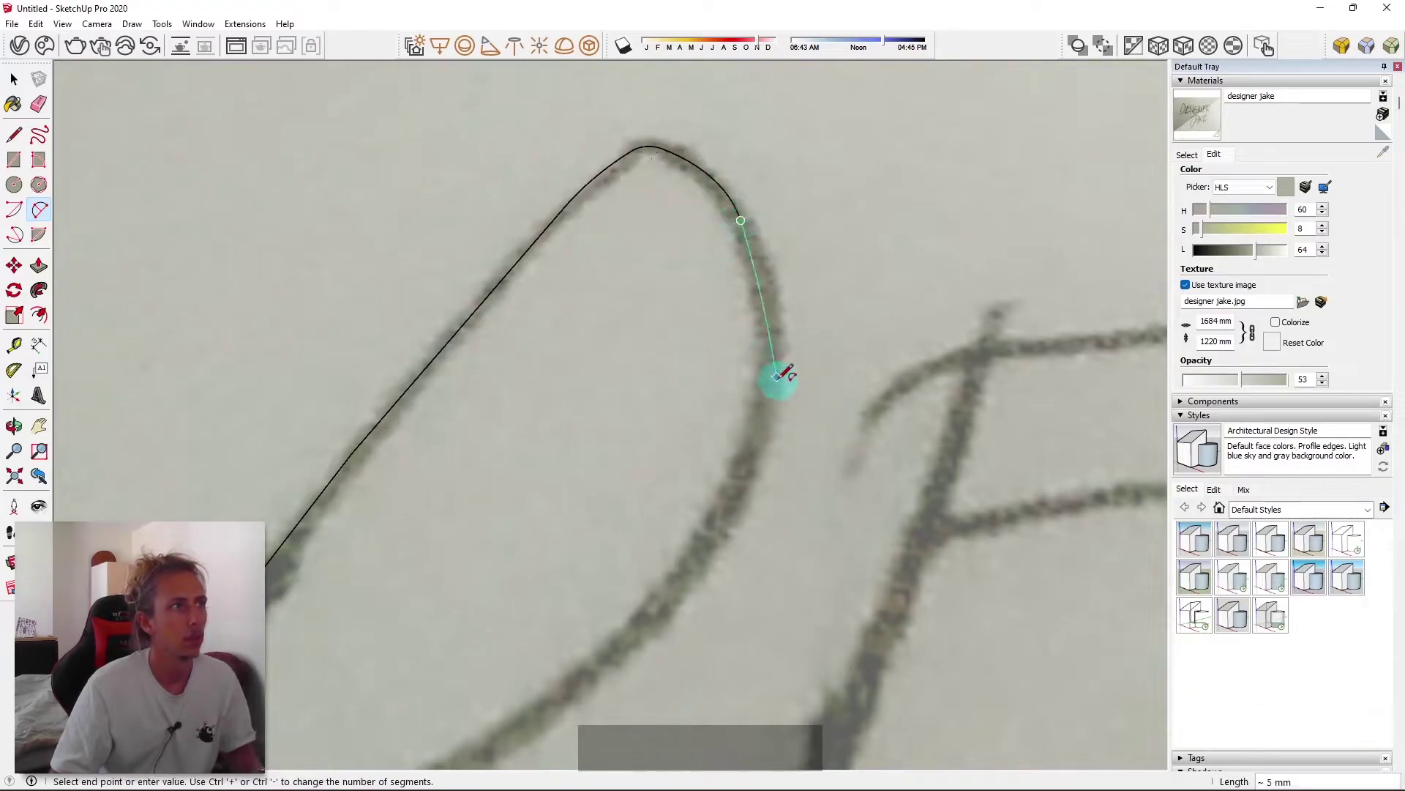
click(757, 414)
click(769, 311)
Extend the D's outline along the lower outer curve with a tangent arc, about 149 mm from end to end
scroll(798, 208, down, 2)
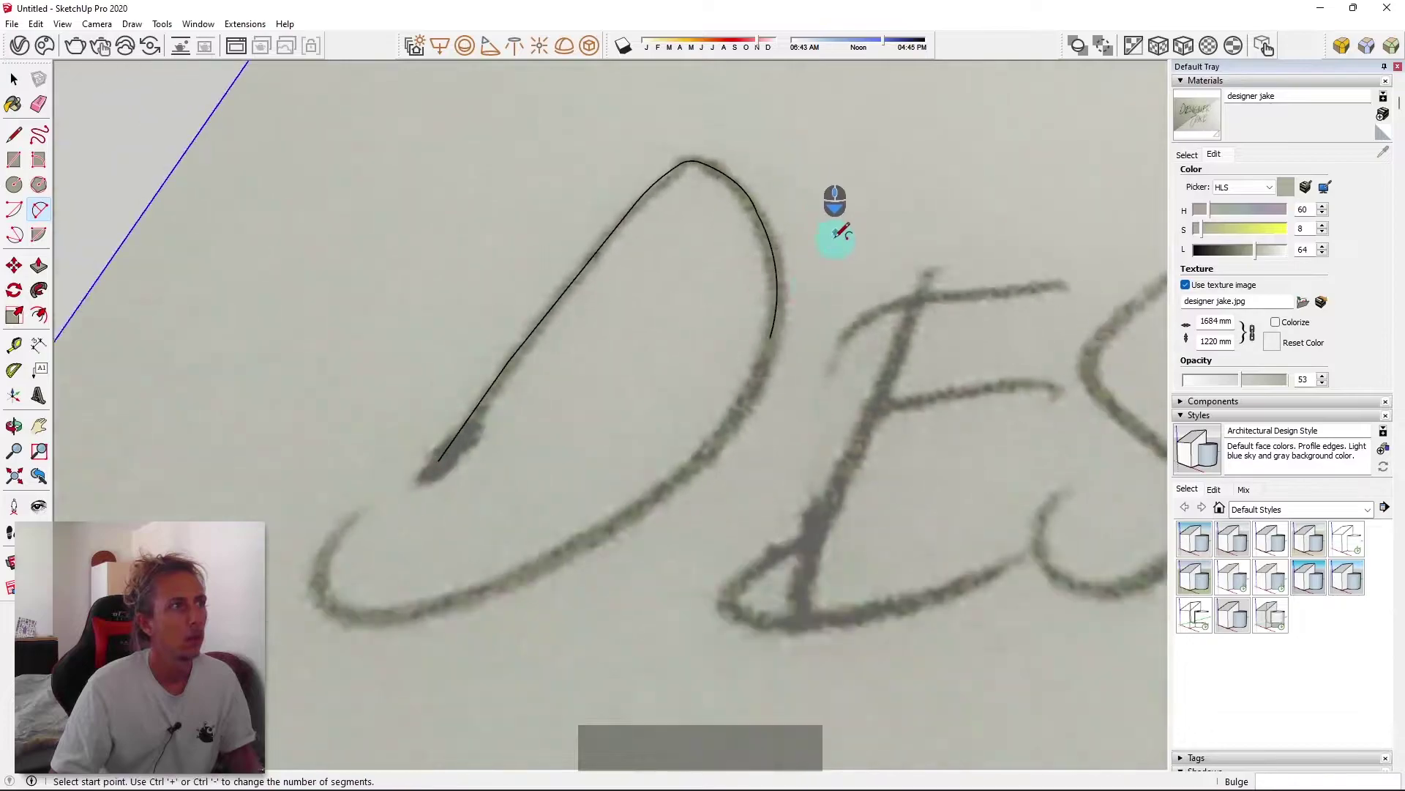
click(770, 337)
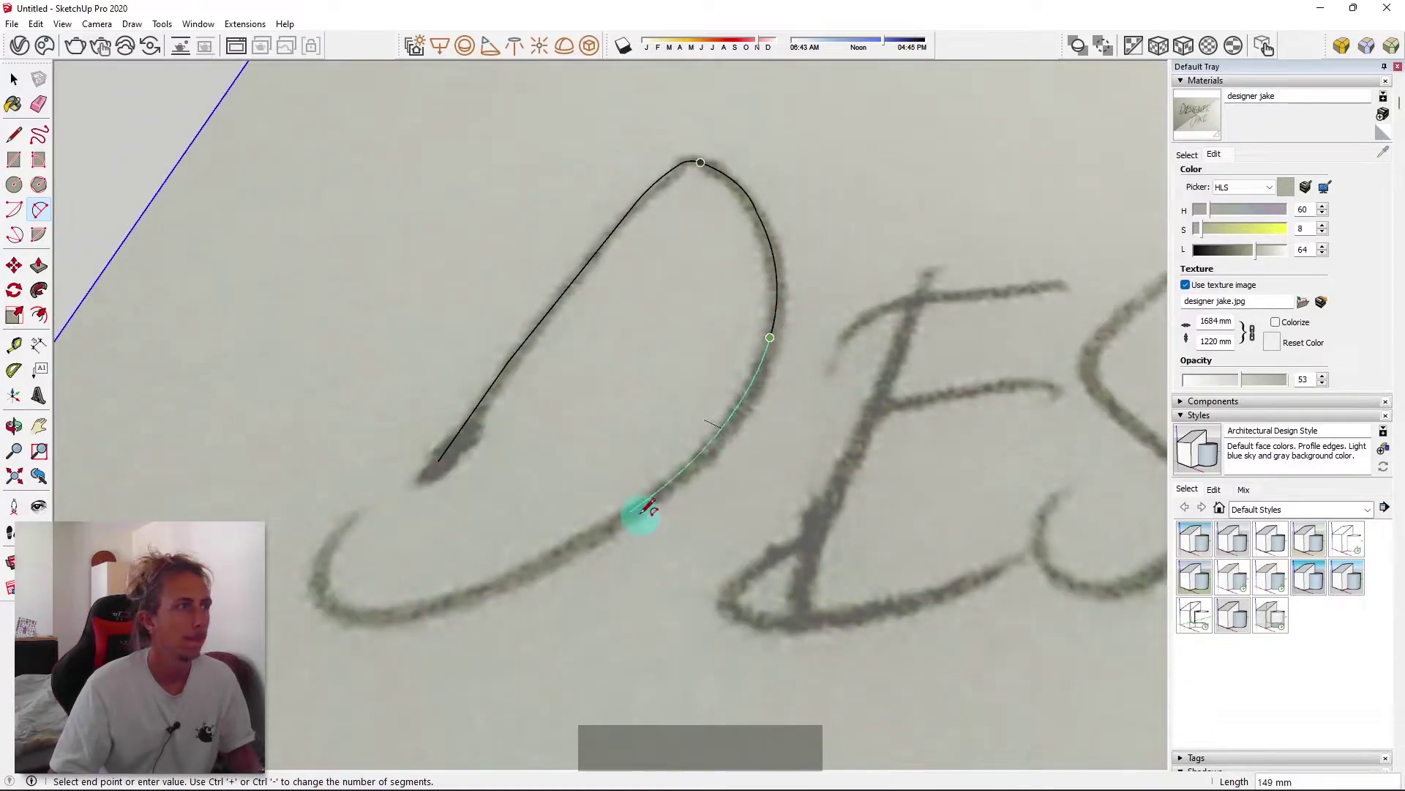
click(634, 509)
click(627, 470)
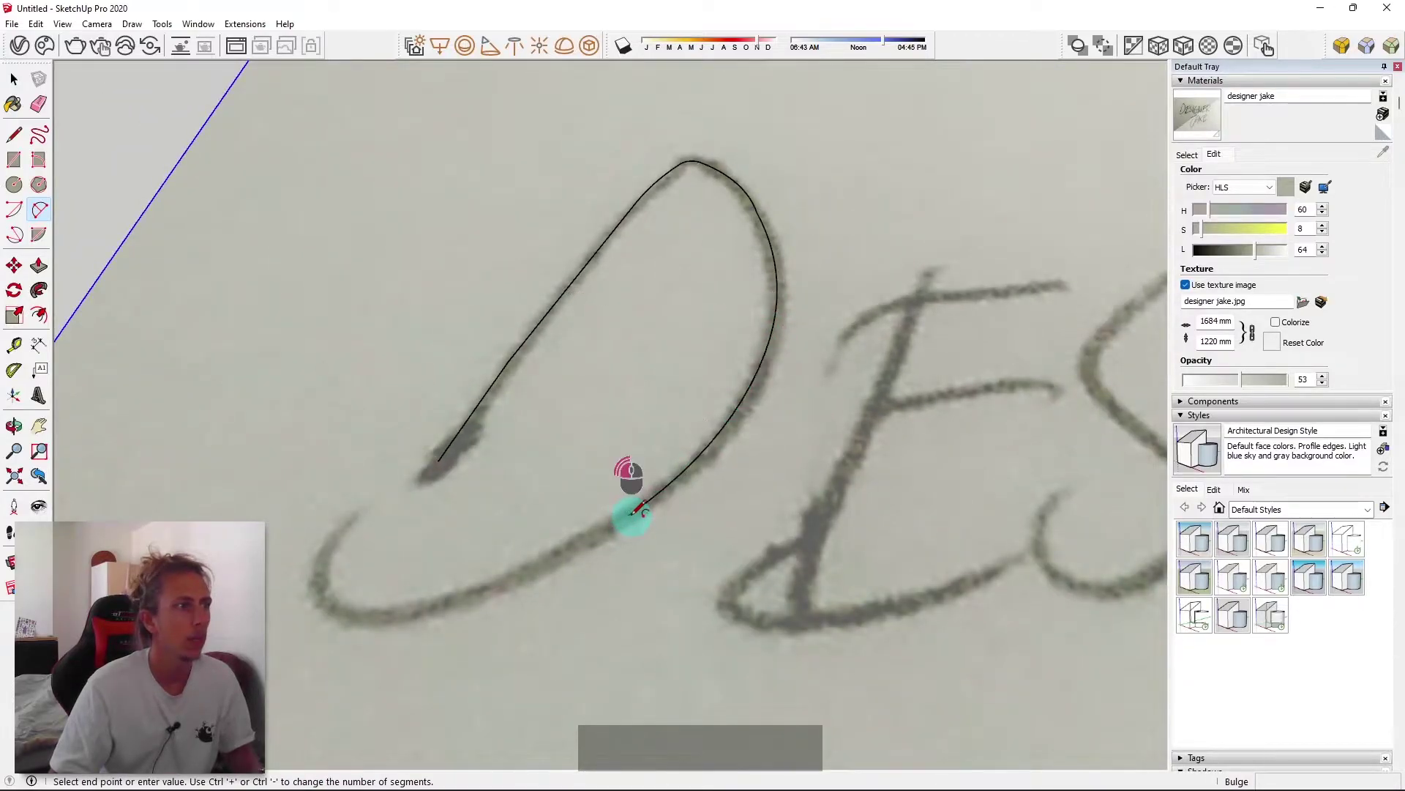
Complete the D's outline with tangent arcs along its base and around the upturned hook to the stroke's end
scroll(776, 330, down, 4)
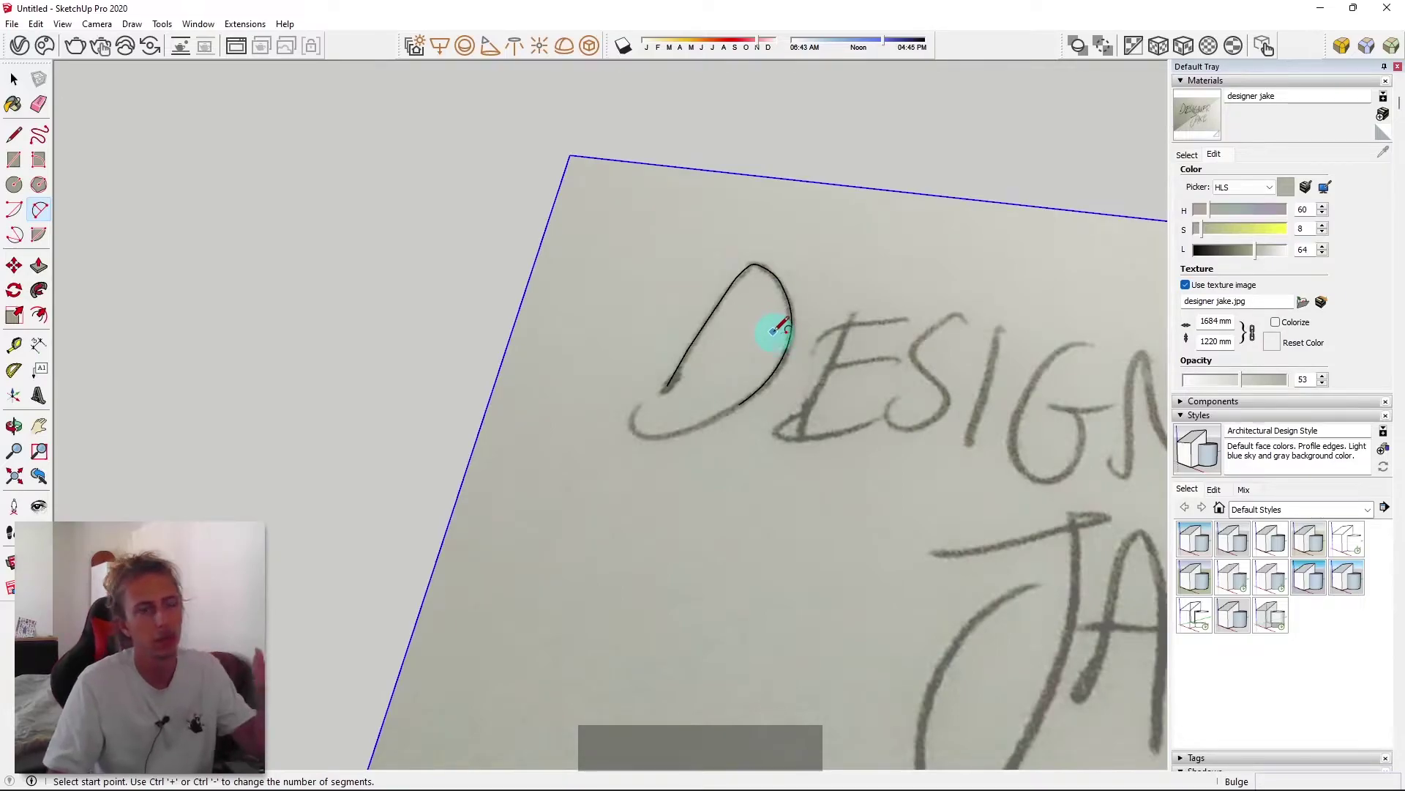
scroll(697, 388, up, 2)
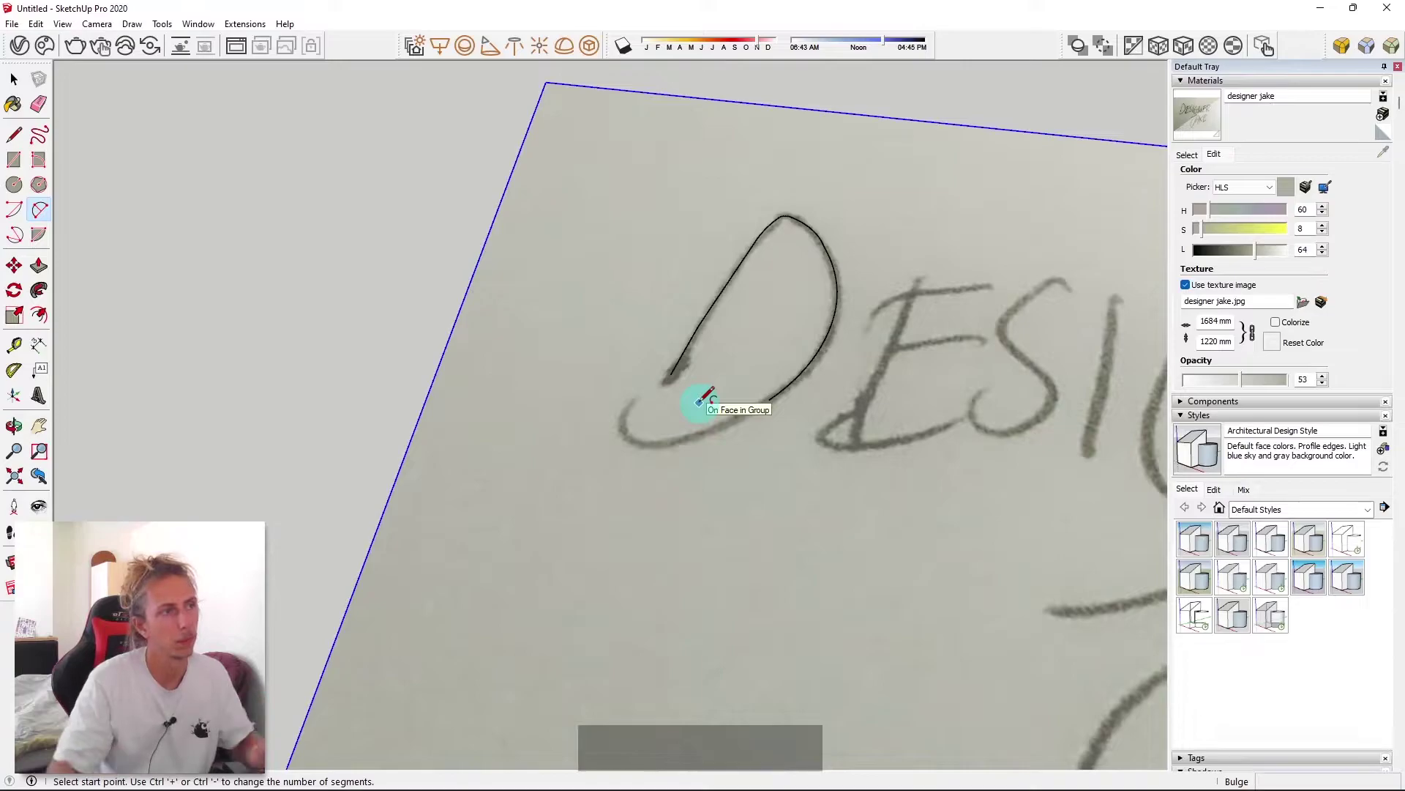
scroll(775, 396, up, 2)
scroll(774, 399, up, 2)
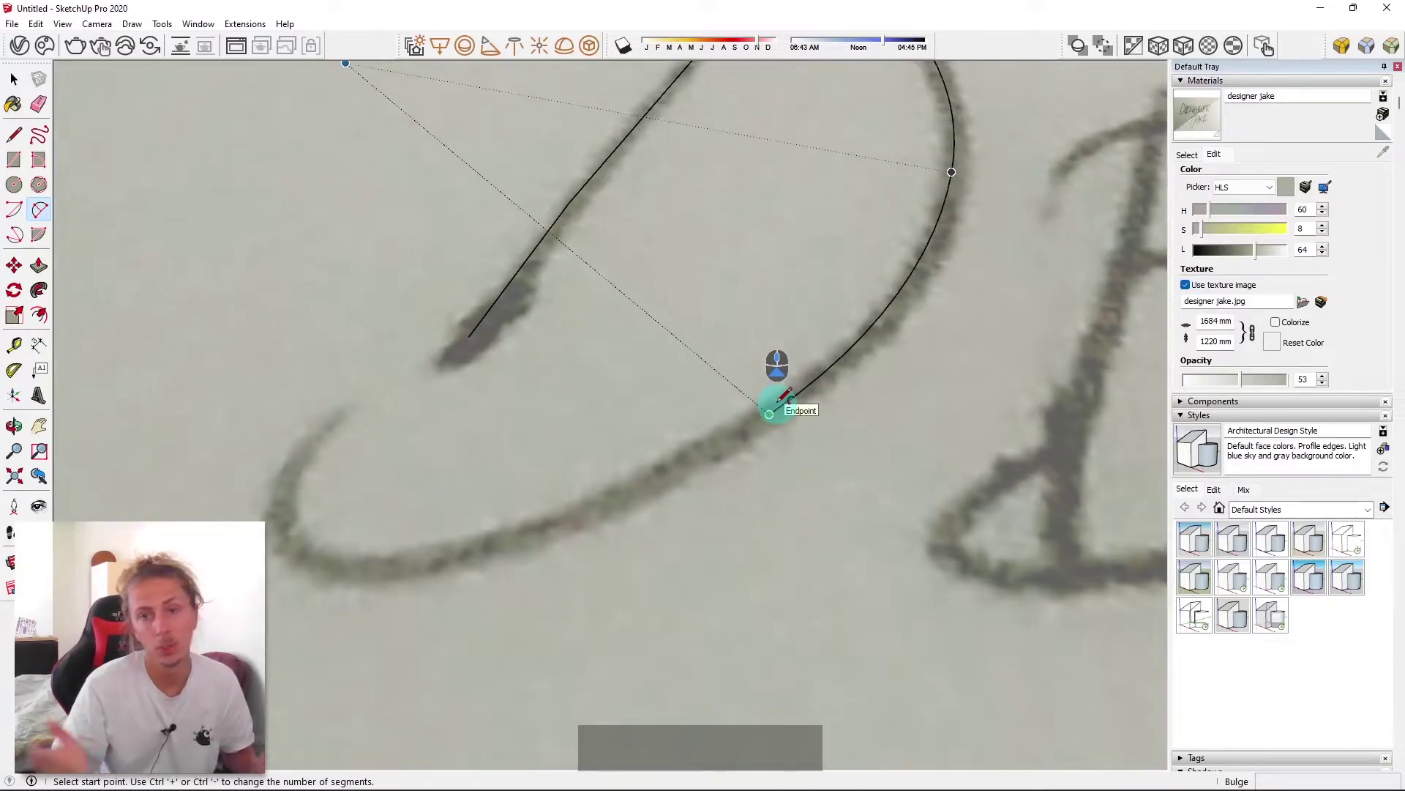
click(770, 412)
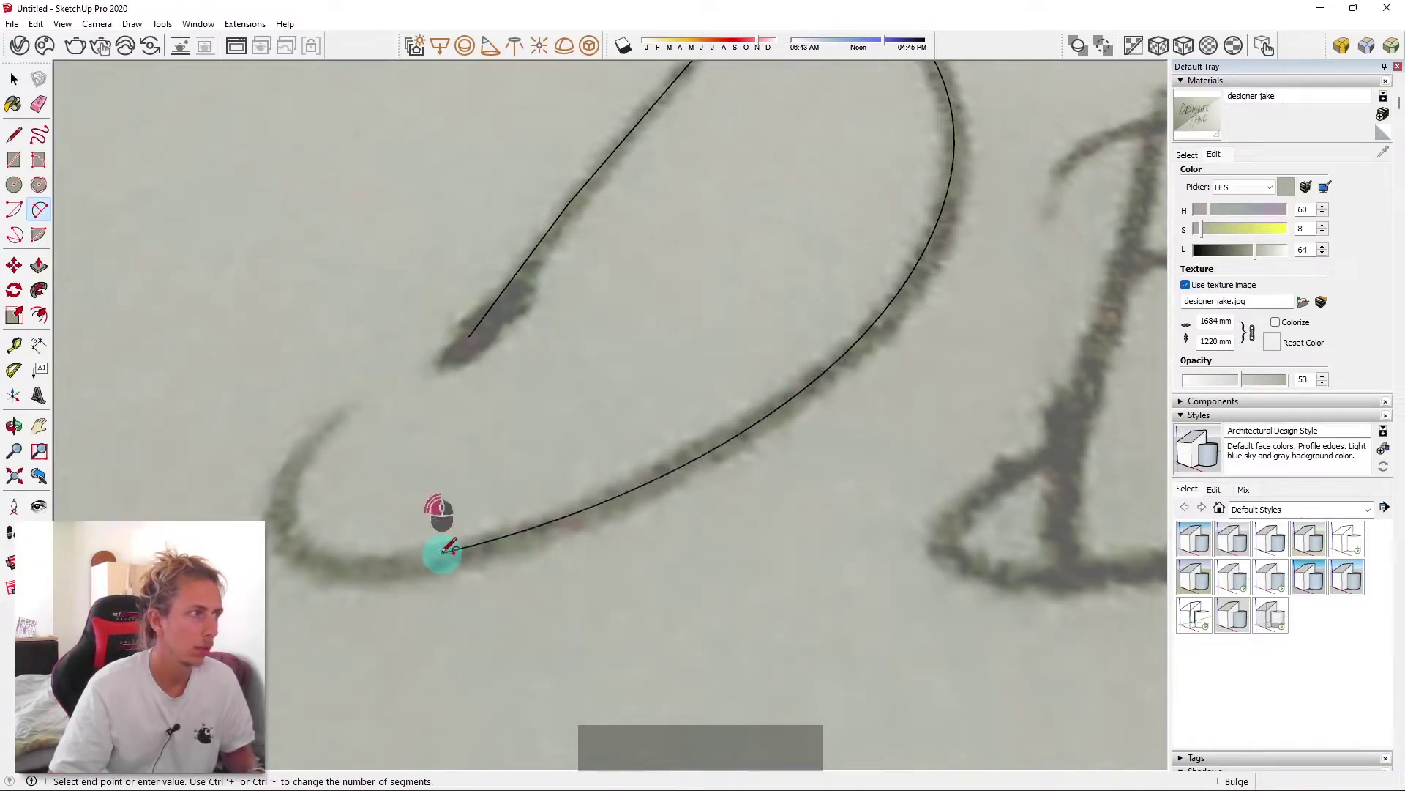
click(325, 561)
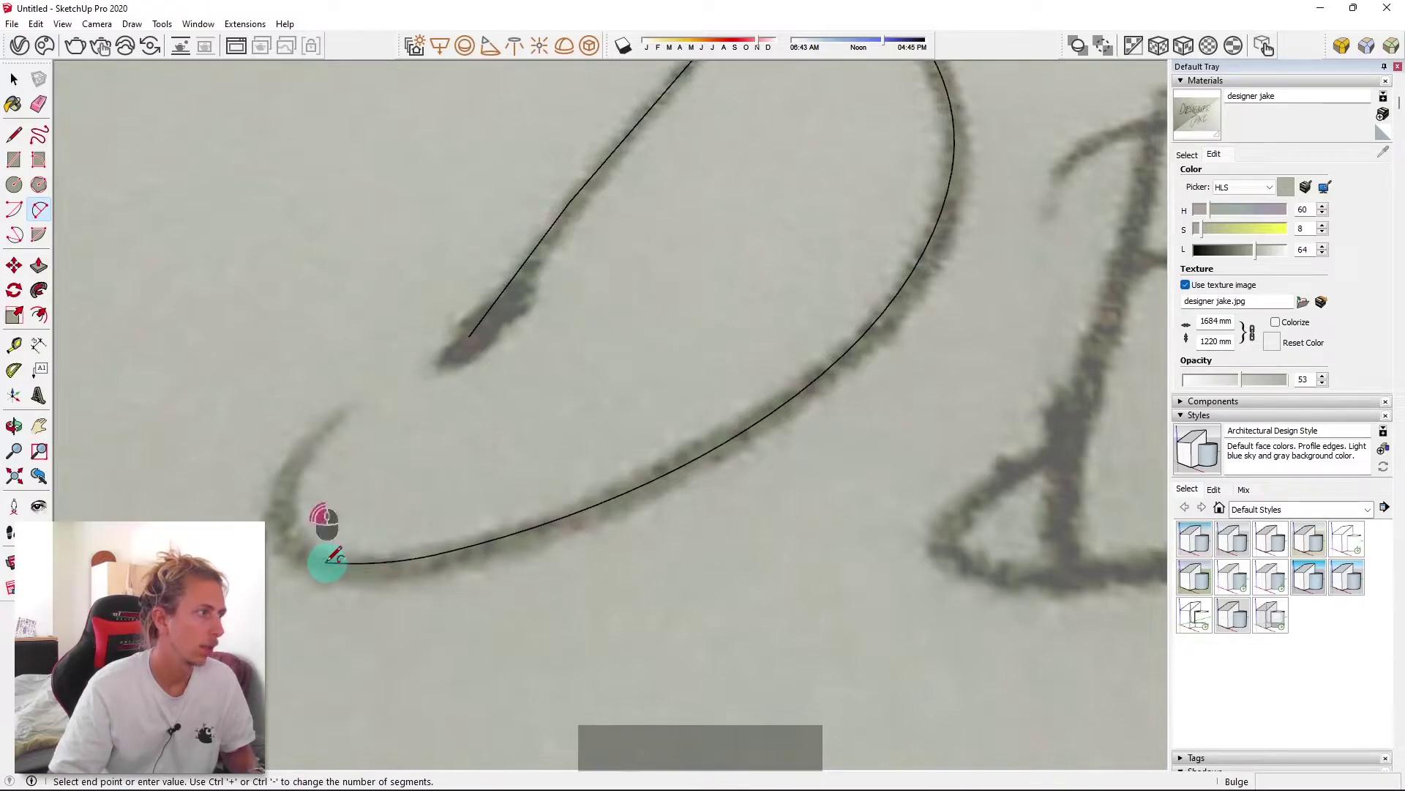
scroll(282, 493, up, 3)
click(288, 500)
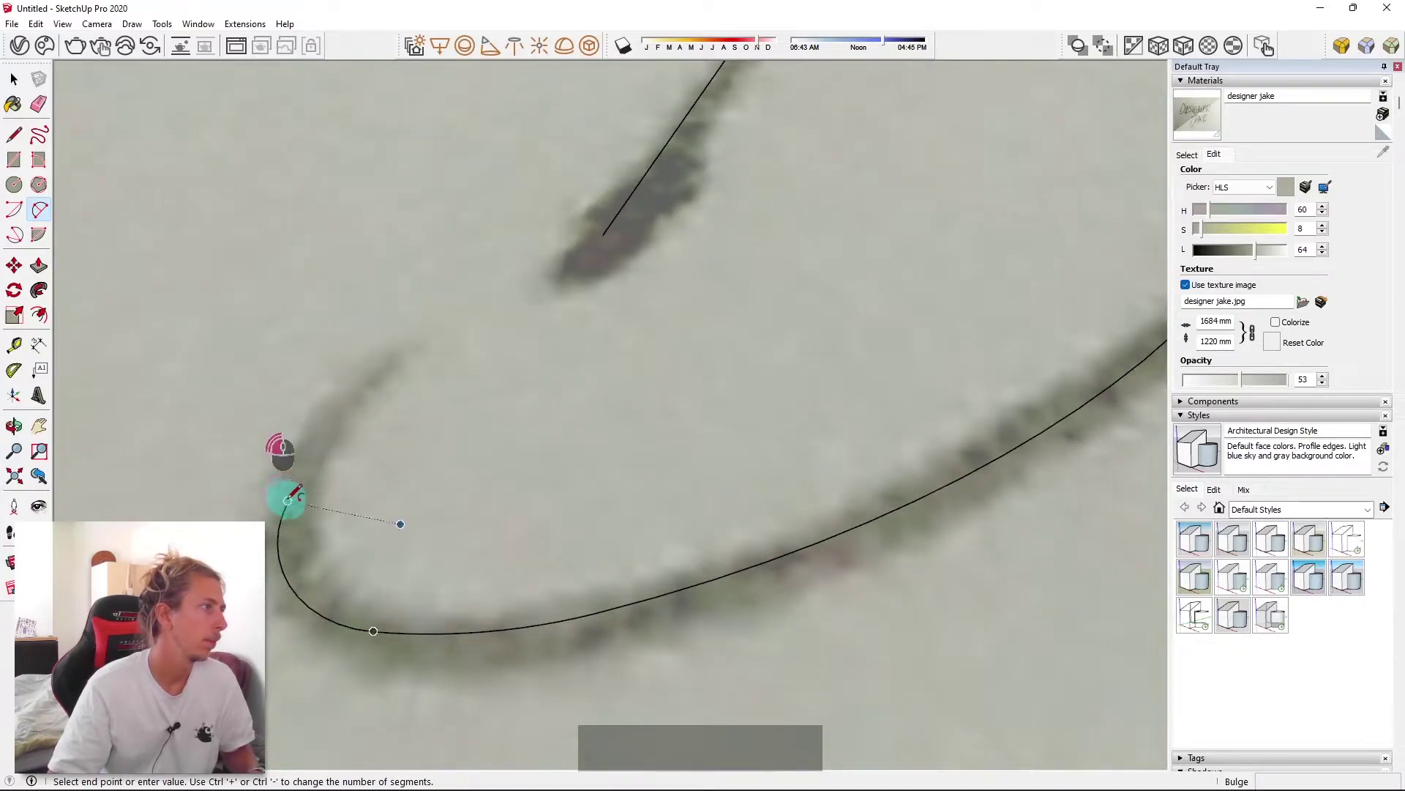
click(289, 500)
scroll(389, 361, down, 3)
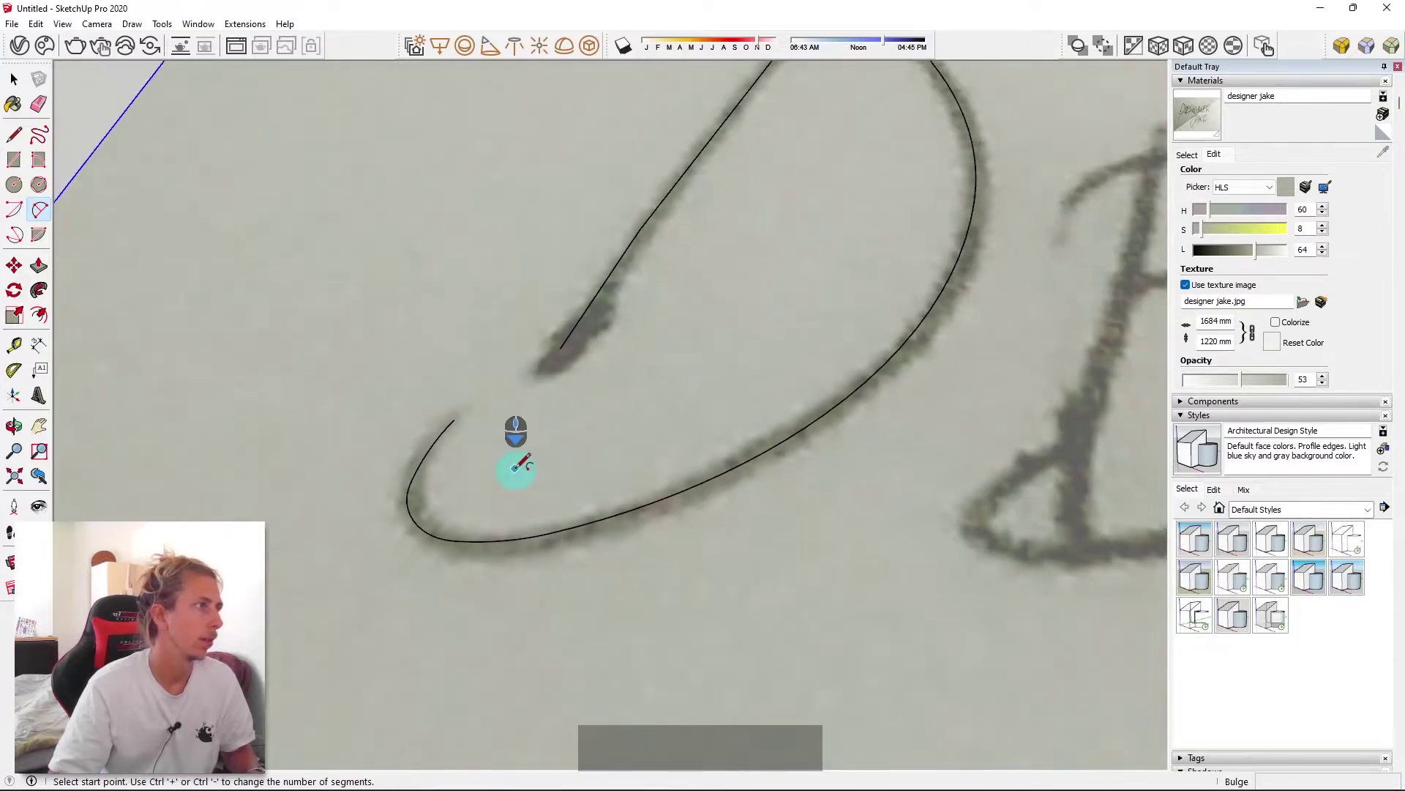
Draw an upright circle with a 5 mm radius, centred on the free lower end of the D's straight stem
scroll(512, 447, down, 3)
middle_drag(496, 417, 659, 351)
scroll(549, 292, down, 3)
middle_drag(549, 293, 696, 318)
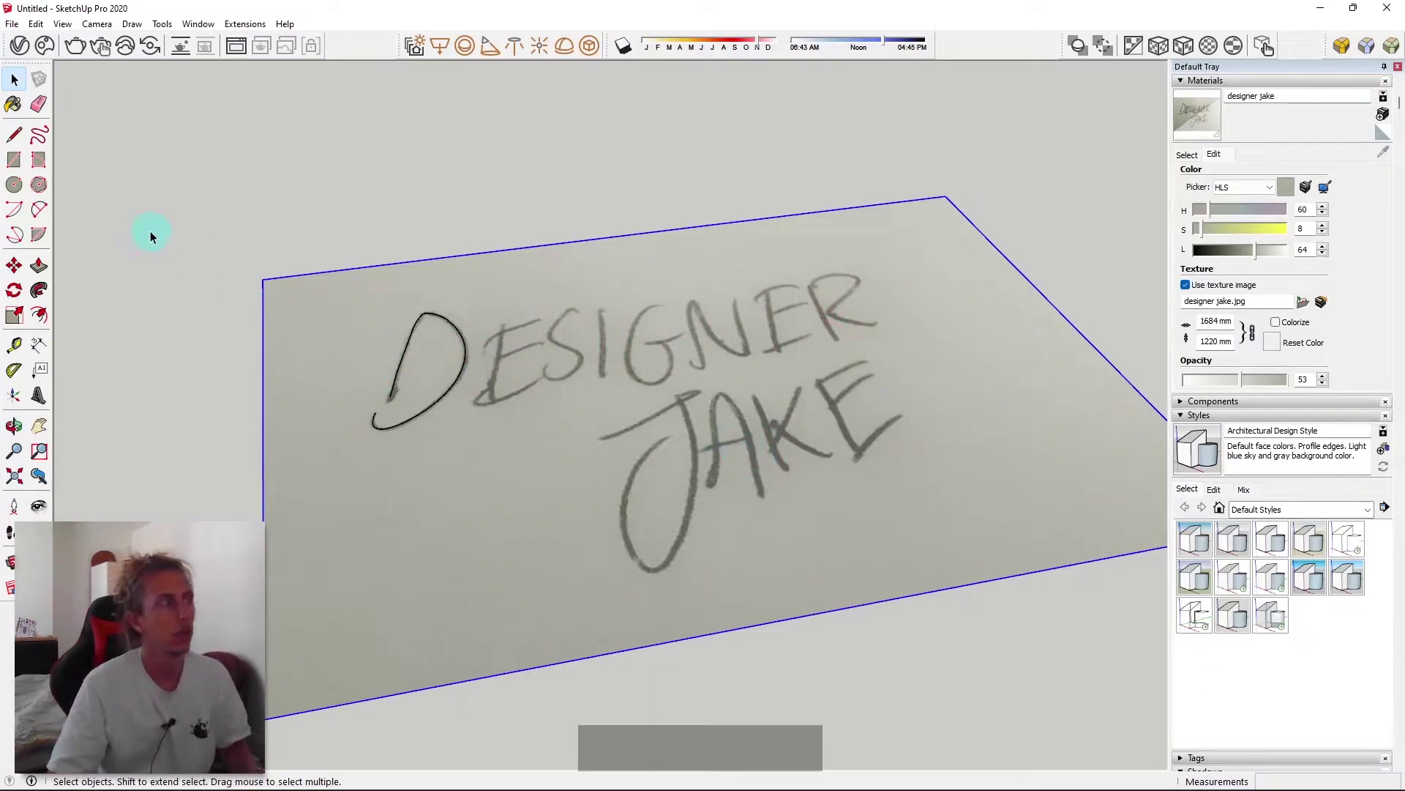
scroll(349, 377, up, 3)
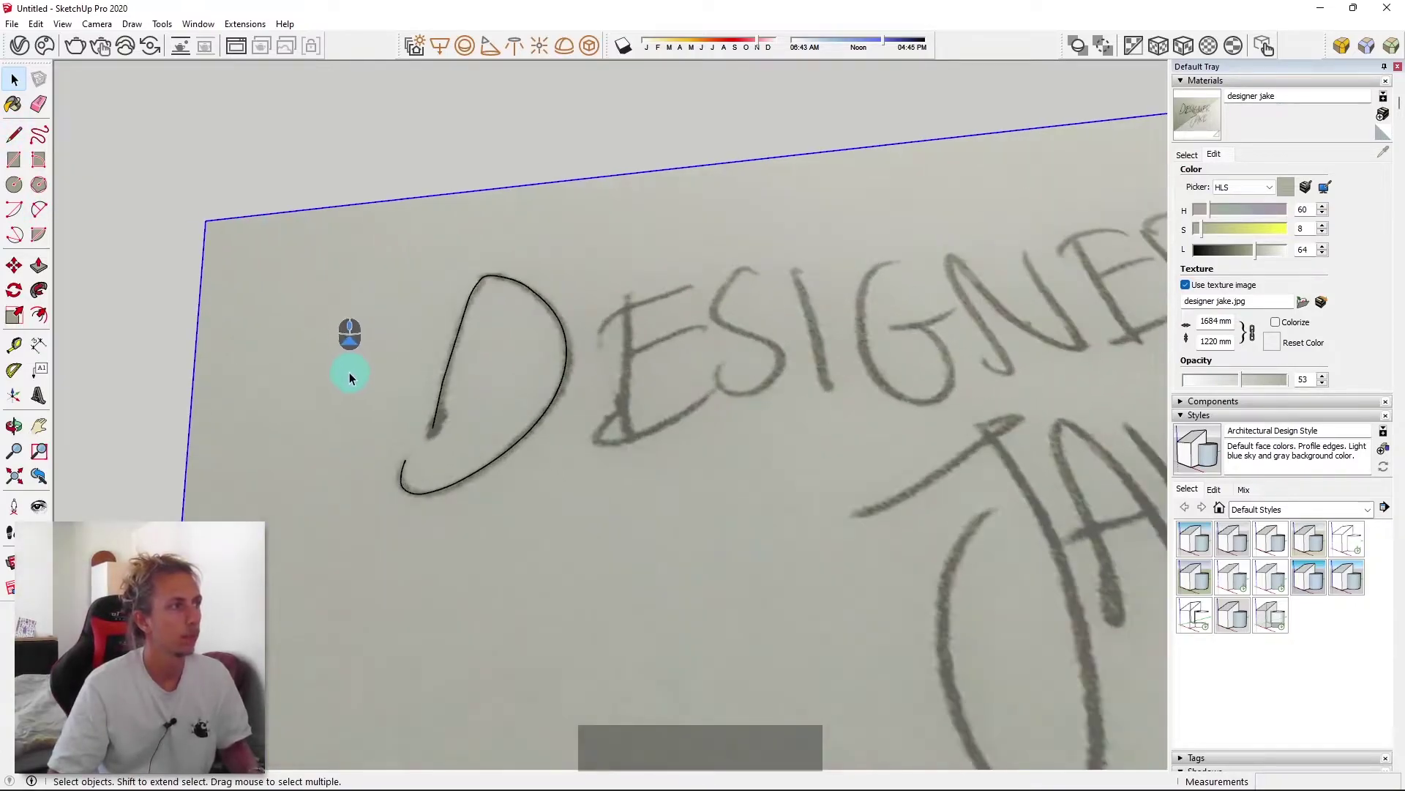
scroll(577, 315, down, 3)
scroll(471, 477, up, 2)
scroll(504, 395, down, 2)
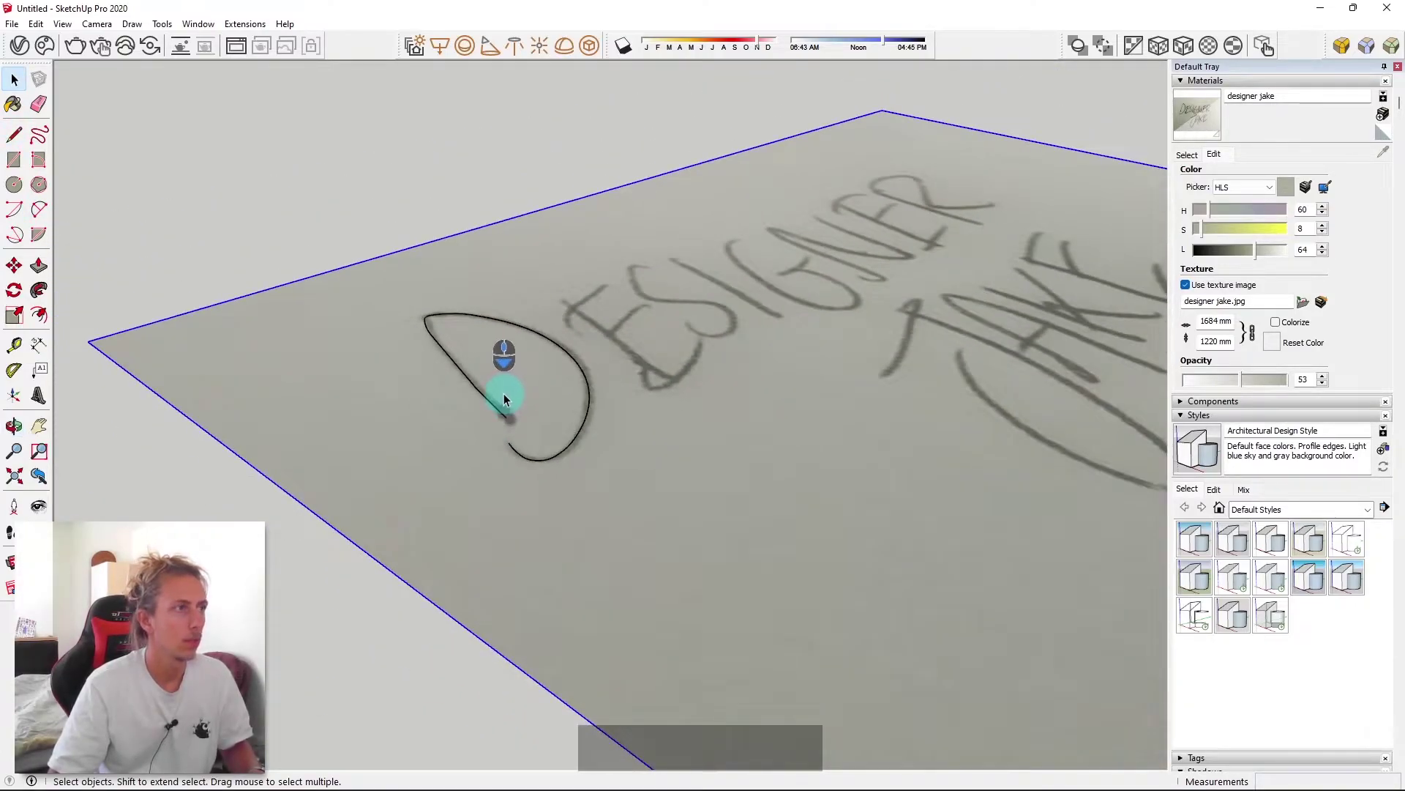
scroll(504, 395, down, 3)
key(c)
scroll(504, 412, up, 3)
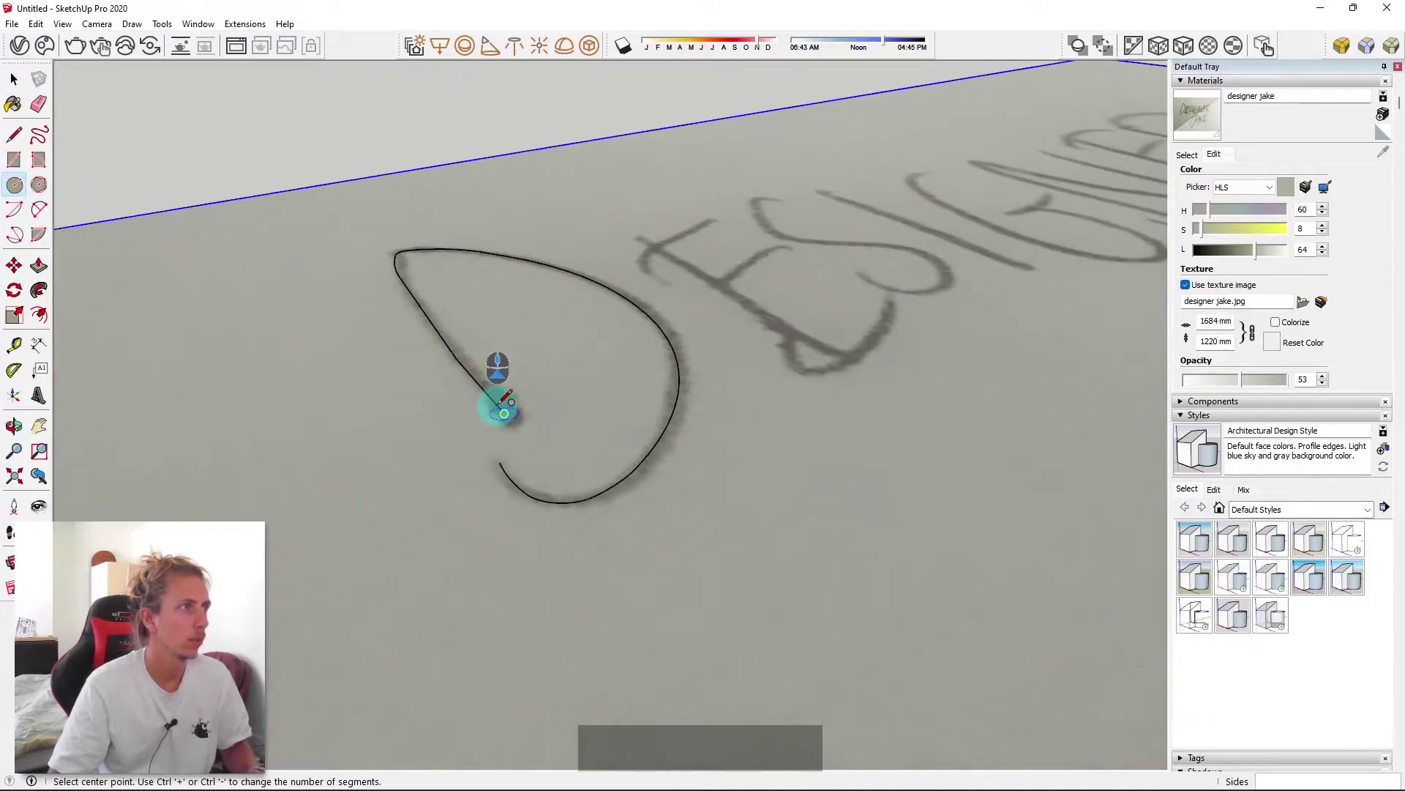
scroll(504, 412, up, 1)
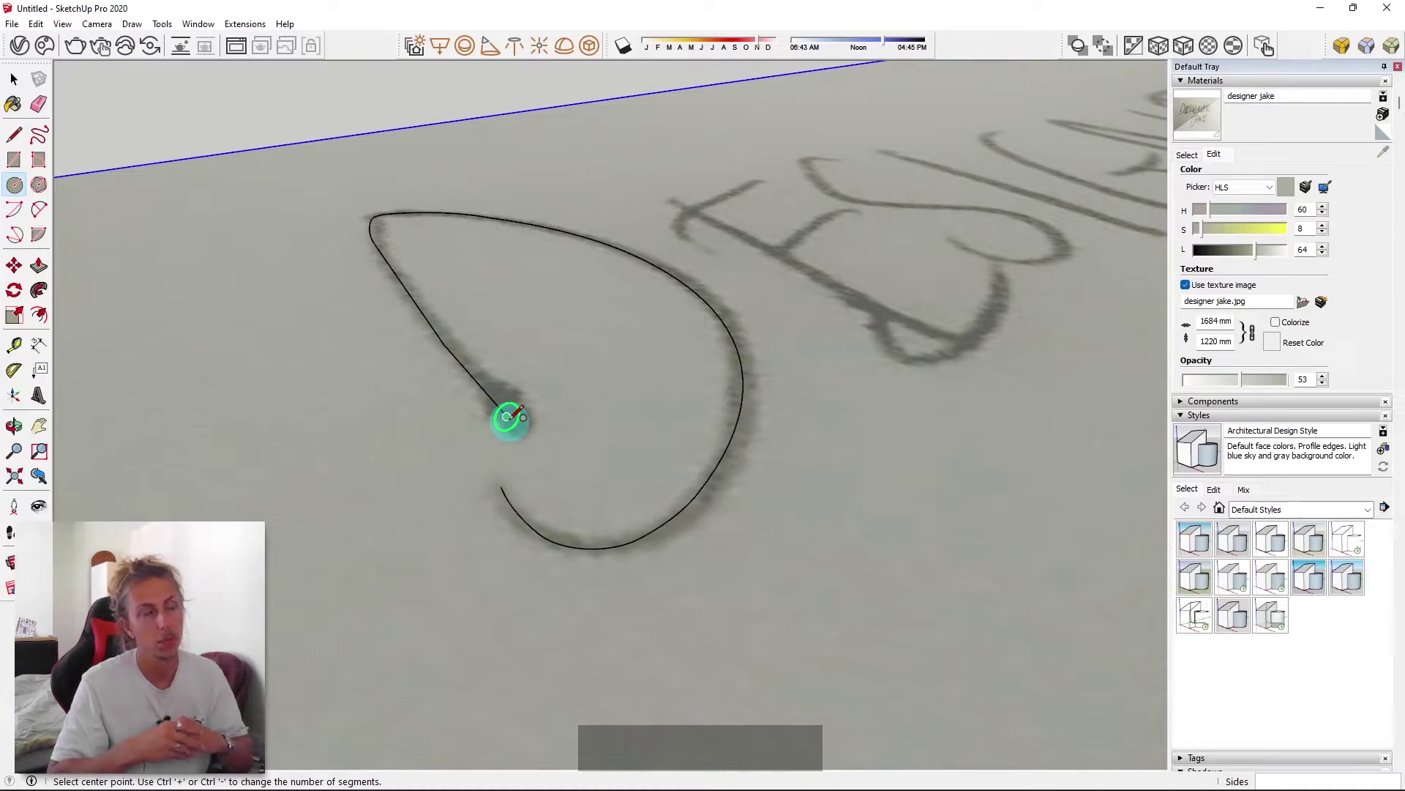
click(507, 416)
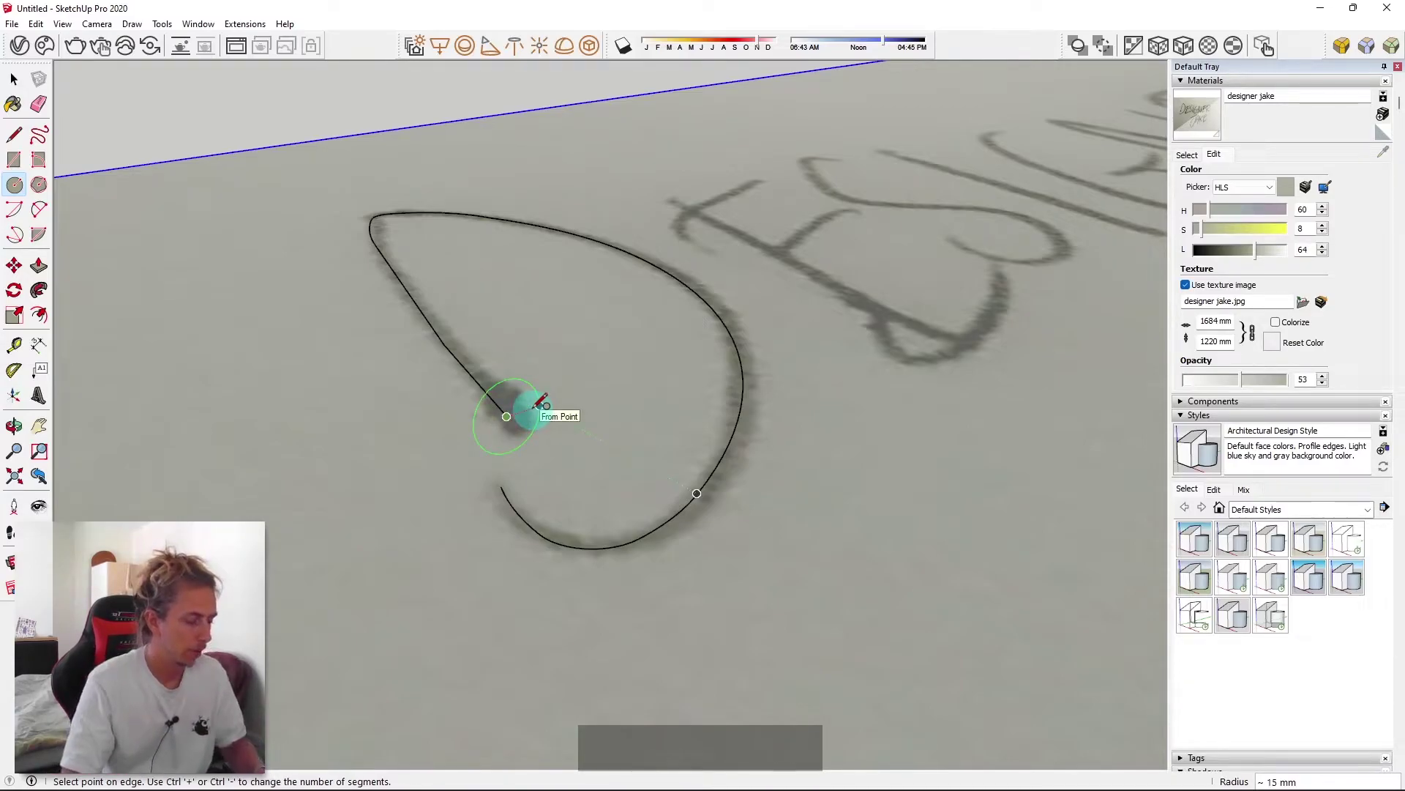
key(Return)
key(space)
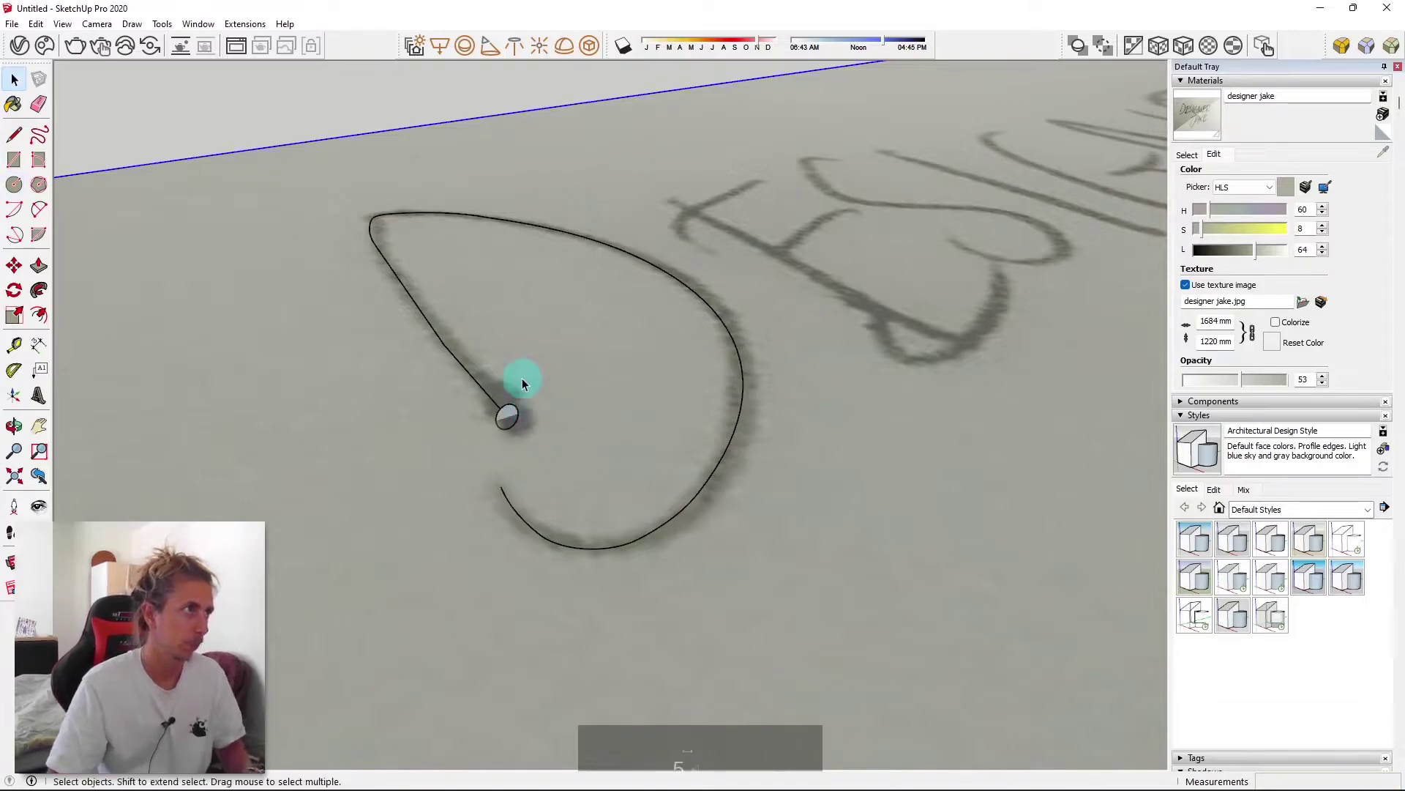
Sweep the 5 mm radius circle along the D's traced outline with Follow Me to form a round tube
click(515, 218)
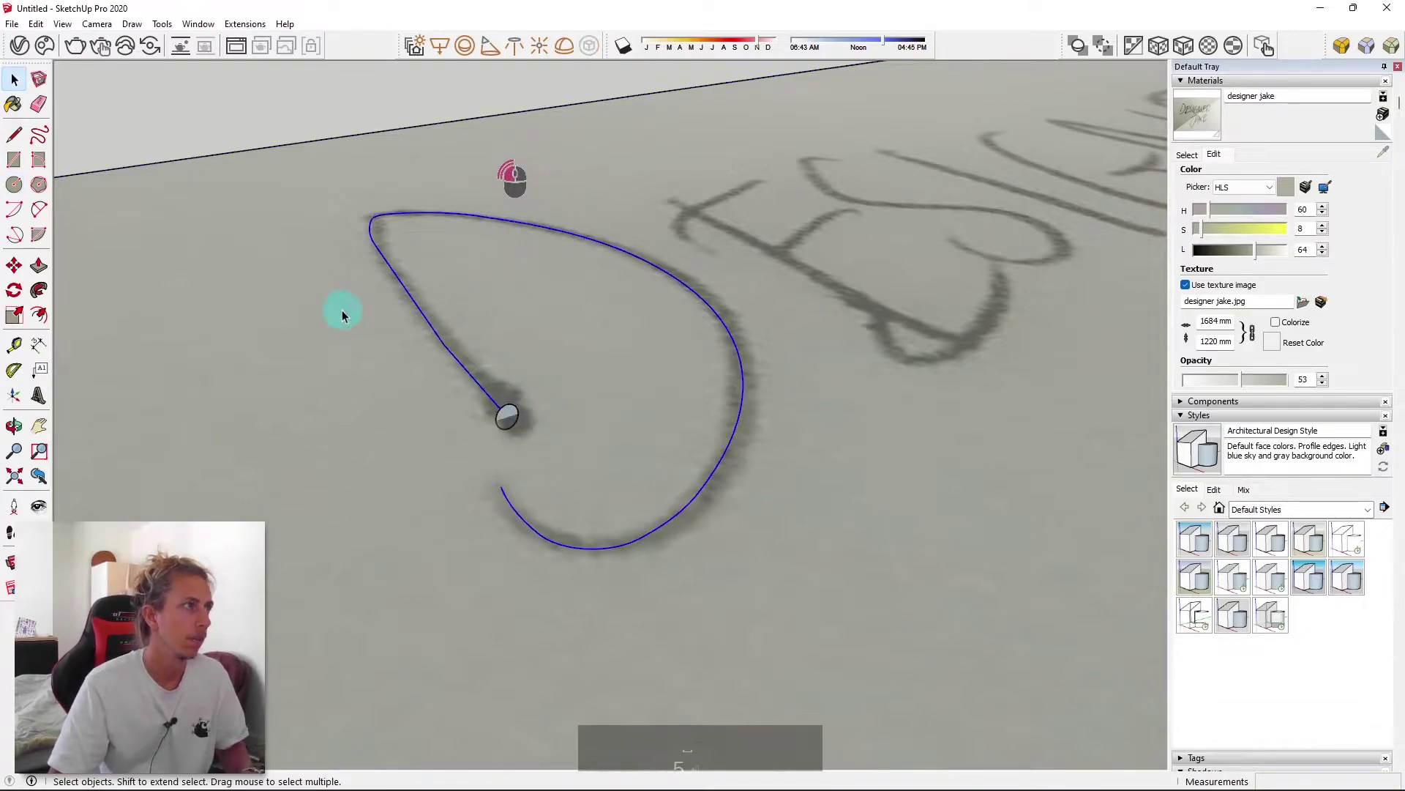
click(38, 291)
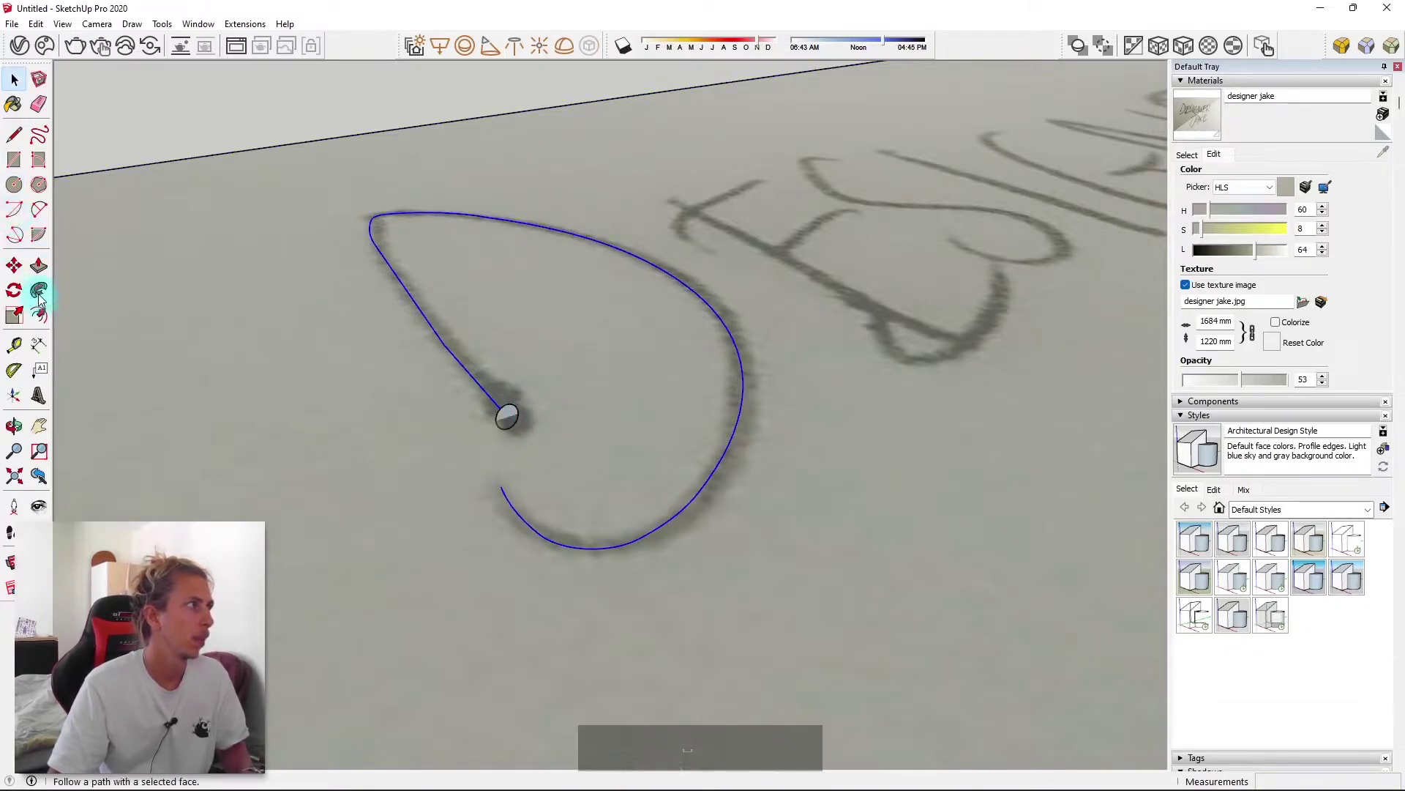
click(510, 416)
middle_drag(669, 298, 543, 448)
scroll(558, 392, down, 3)
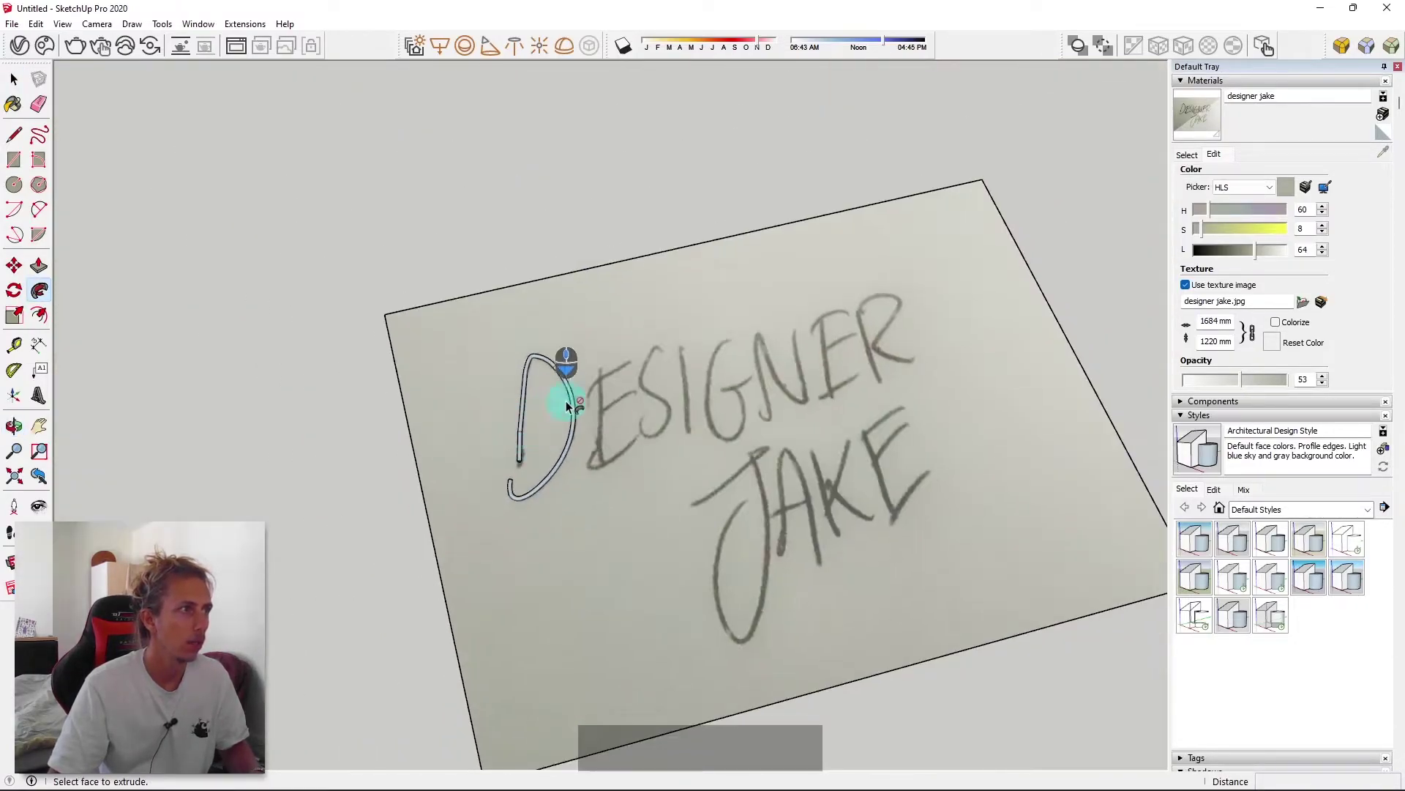
middle_drag(702, 534, 232, 326)
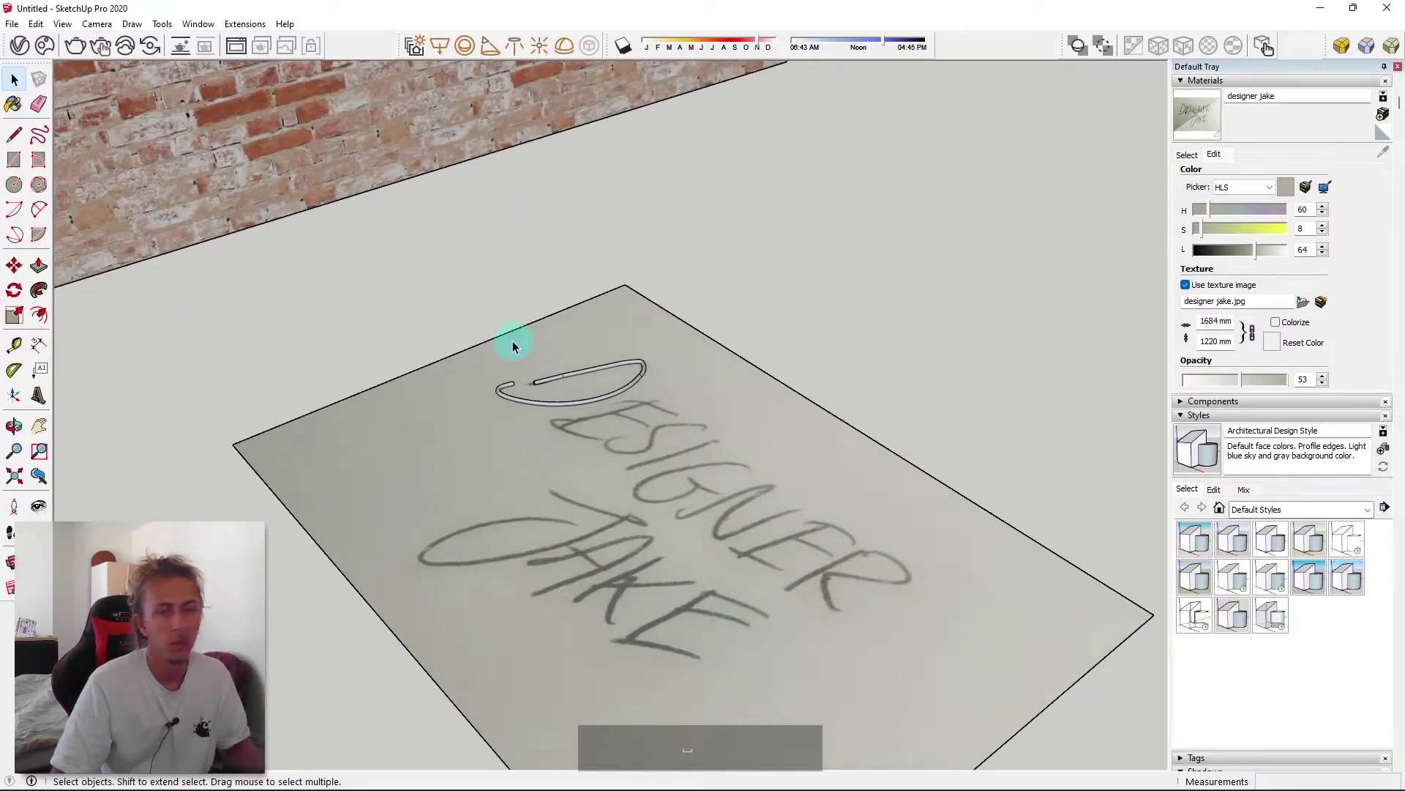
Hide the handwritten sketch image group so only the swept D tube remains in view
click(558, 323)
right_click(558, 323)
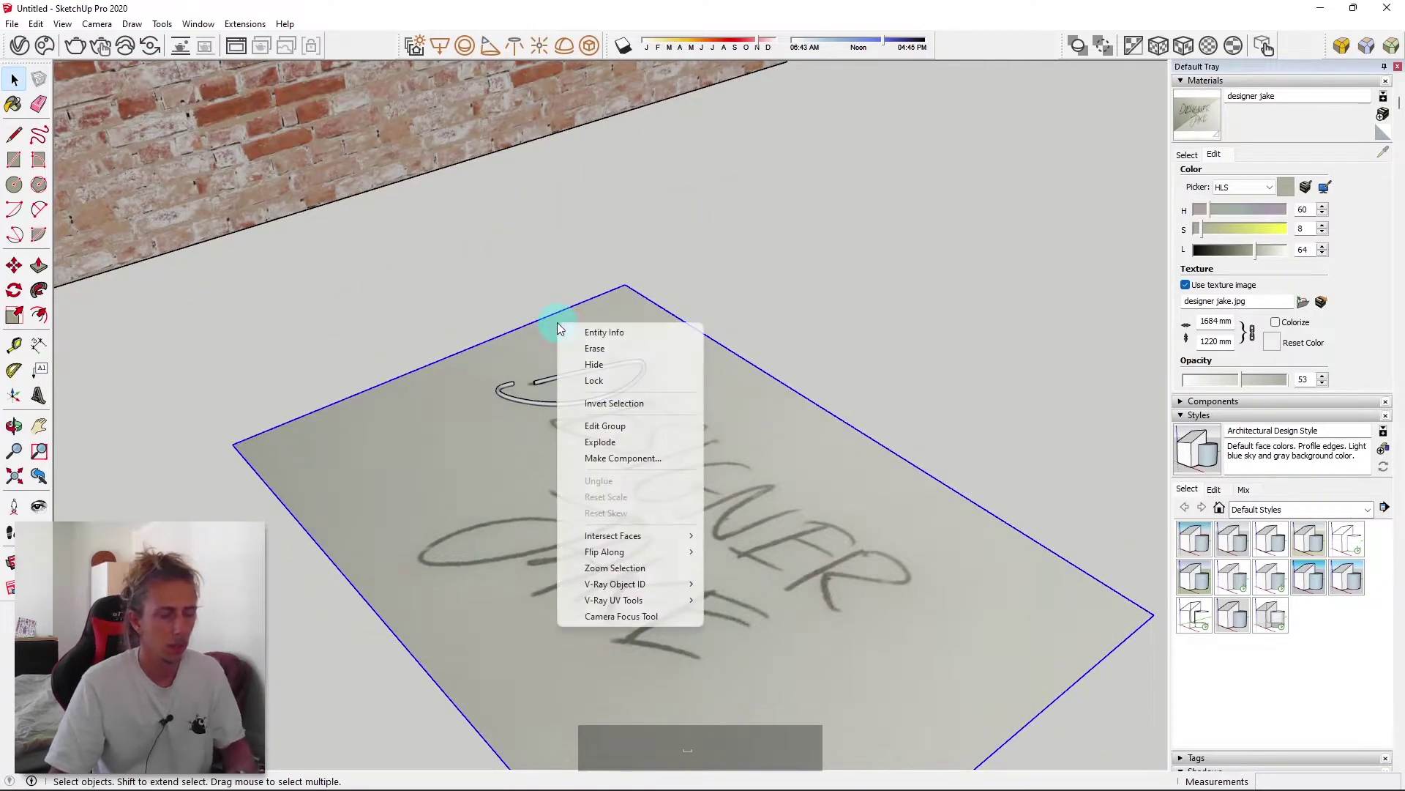
click(602, 364)
middle_drag(602, 364, 579, 385)
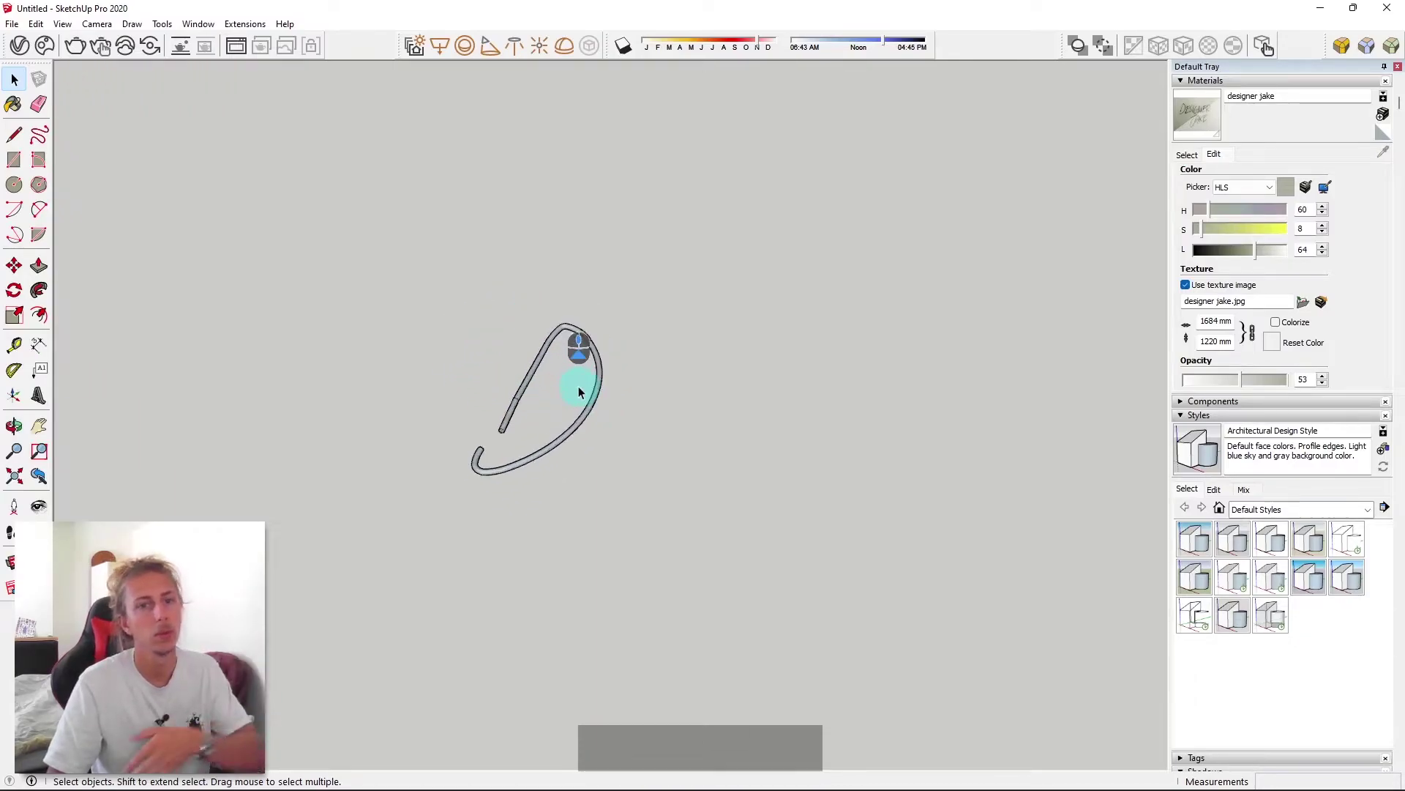
scroll(549, 388, up, 3)
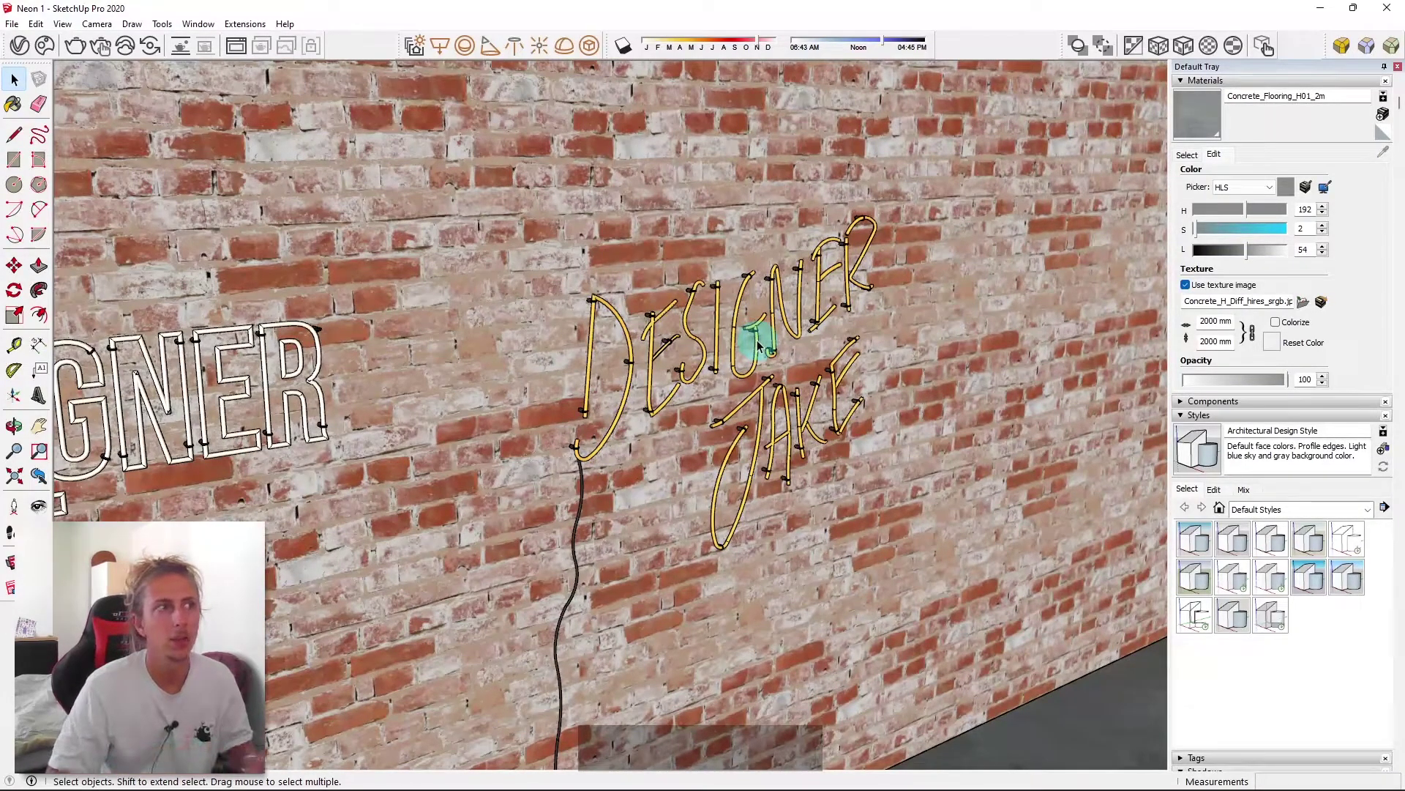
Examine the finished handwritten sign in the Neon 1 model, including the black bracket near the lower end of the D's stem
scroll(776, 351, up, 5)
middle_drag(809, 392, 567, 484)
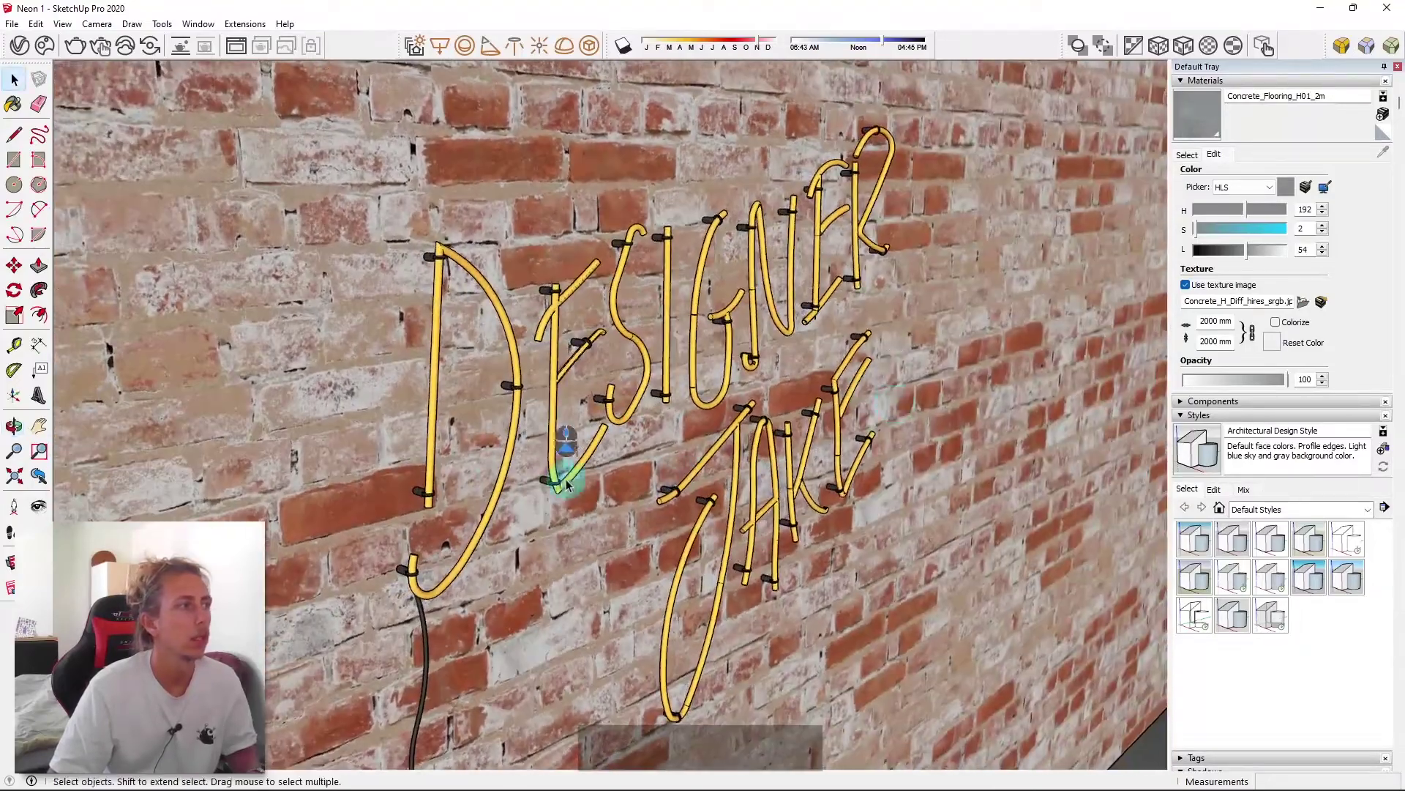
scroll(568, 484, up, 3)
scroll(431, 314, up, 3)
scroll(575, 377, up, 3)
scroll(758, 385, up, 3)
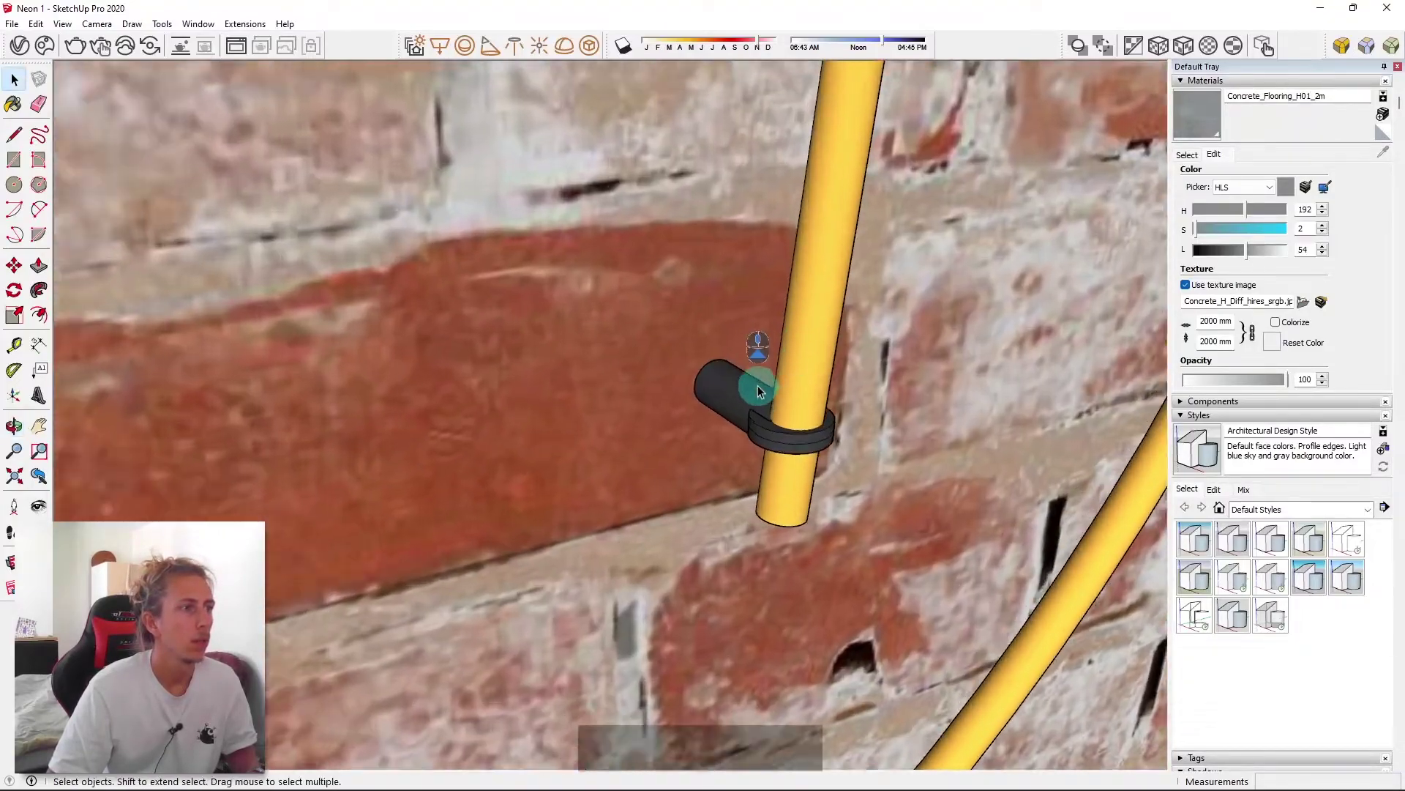
scroll(754, 388, up, 1)
Move the black bracket off the D's stem to inspect its shape, and undo the move
click(740, 390)
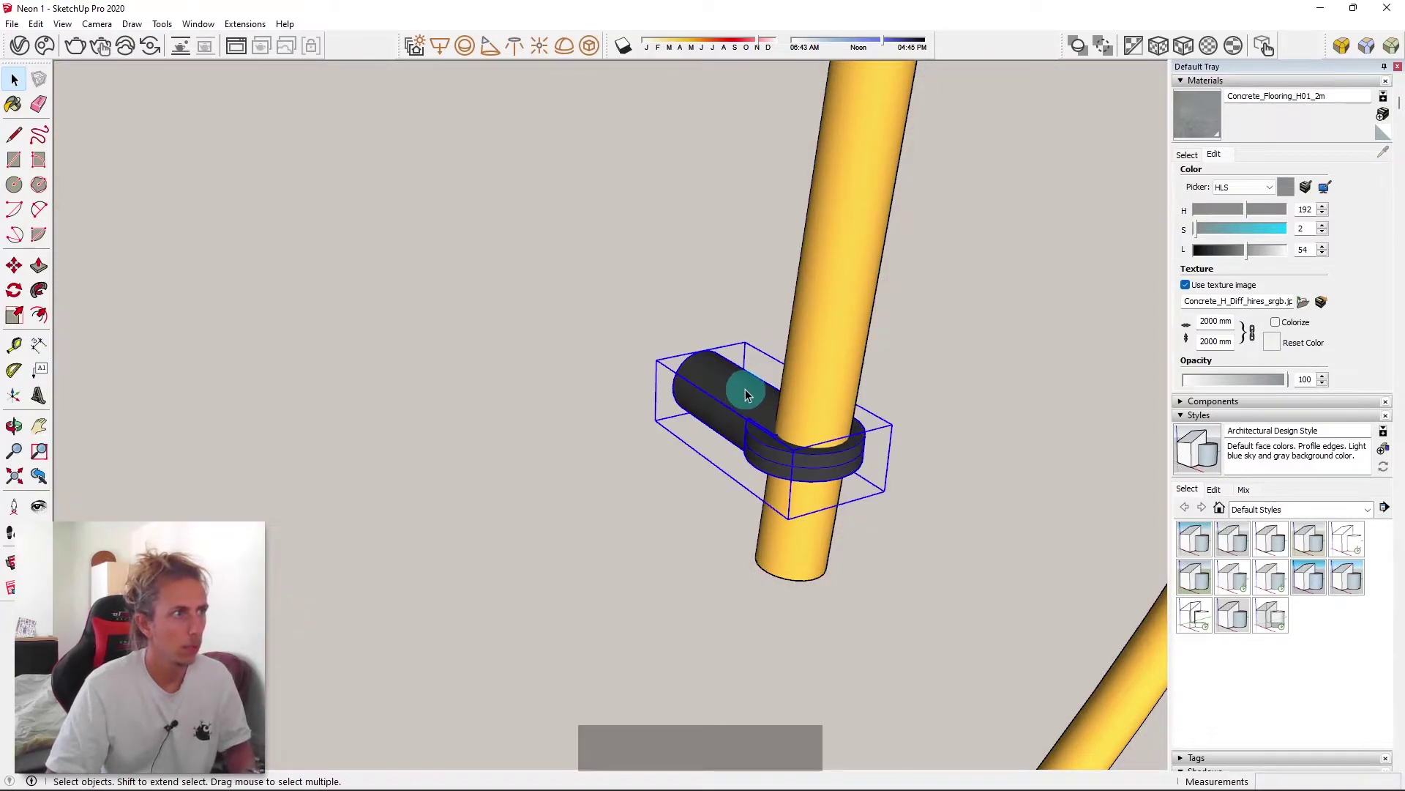
key(m)
click(743, 392)
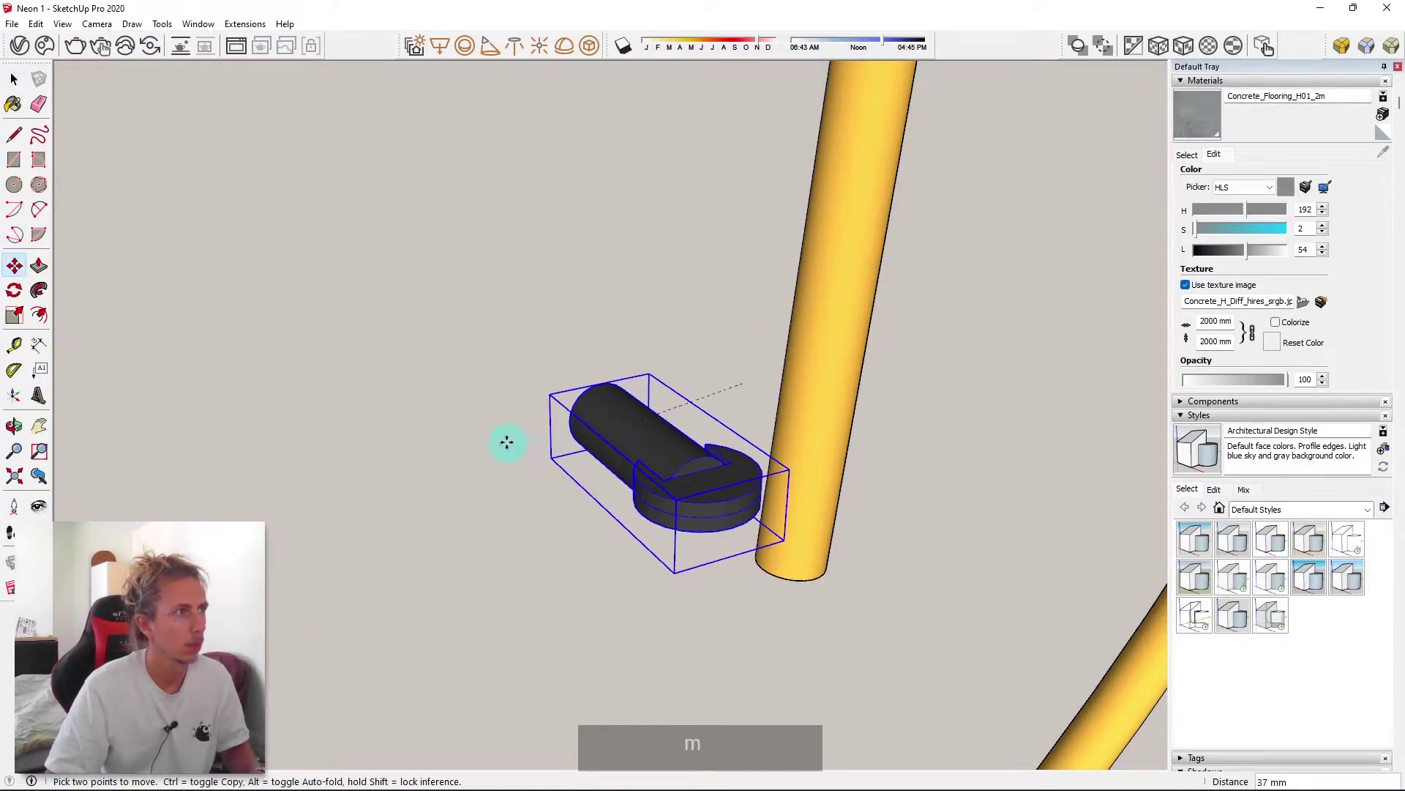
middle_drag(486, 484, 366, 508)
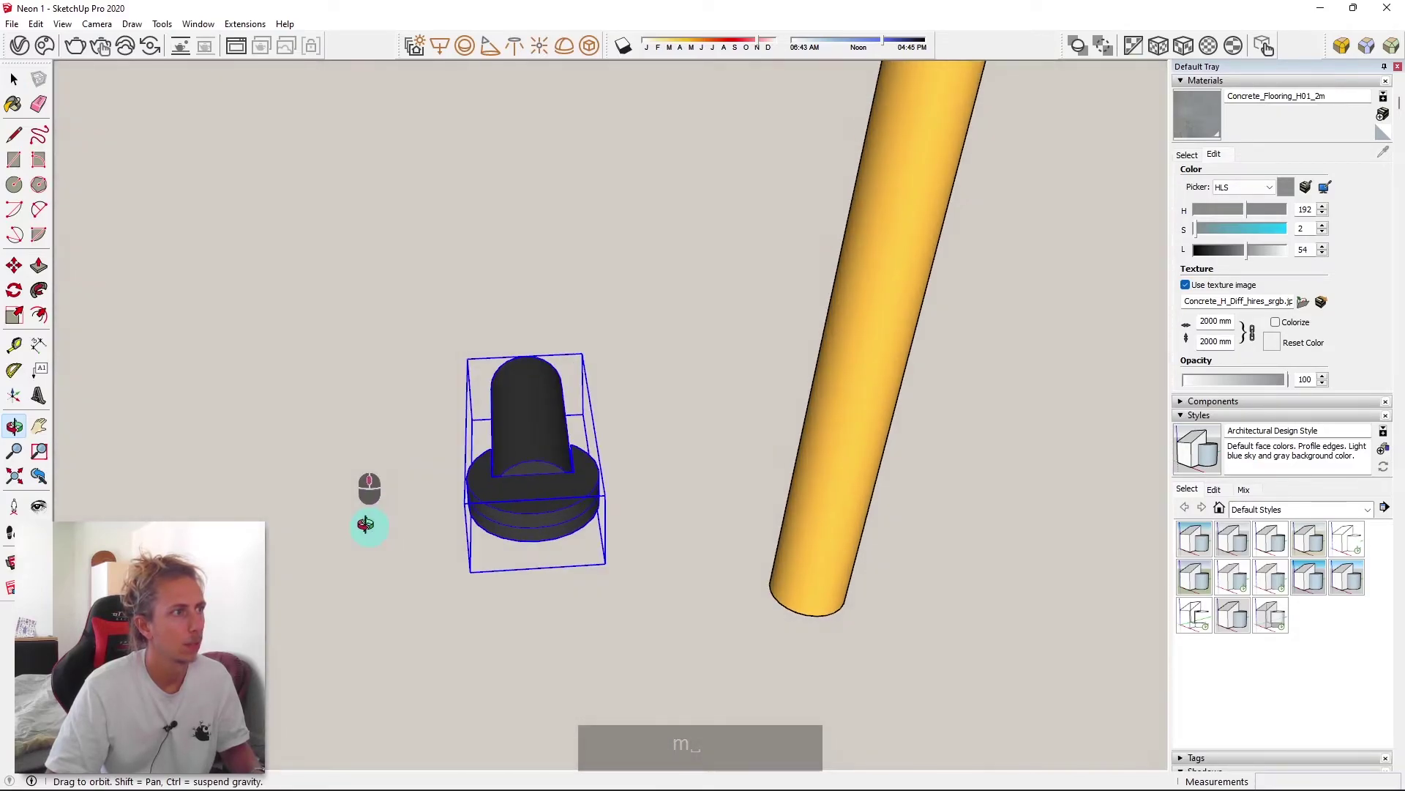
key(space)
scroll(429, 423, down, 1)
scroll(429, 423, down, 3)
key(ctrl+z)
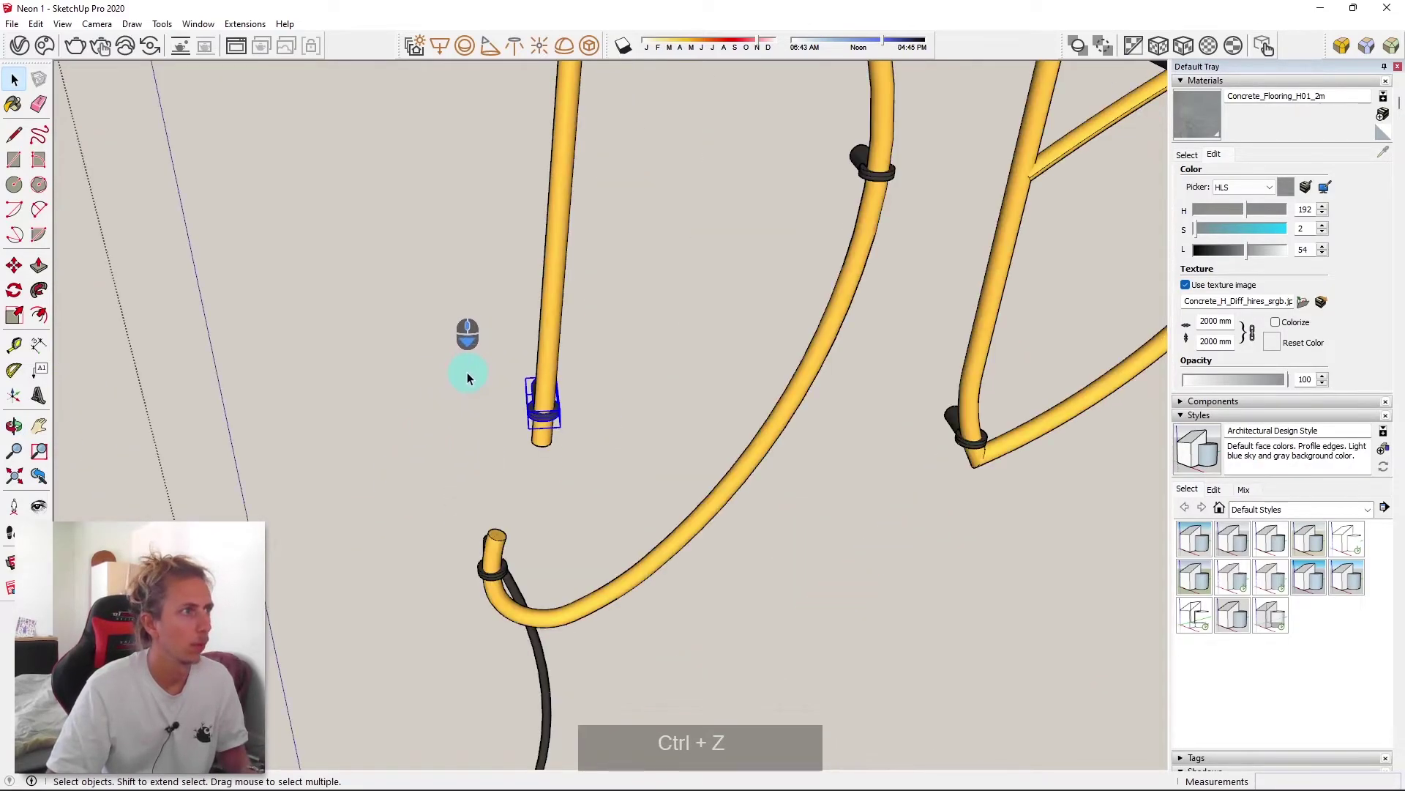
Add a Reflective Coat layer to the handwritten sign's Emissive material in the V-Ray Asset Editor
scroll(464, 376, down, 2)
scroll(687, 350, down, 8)
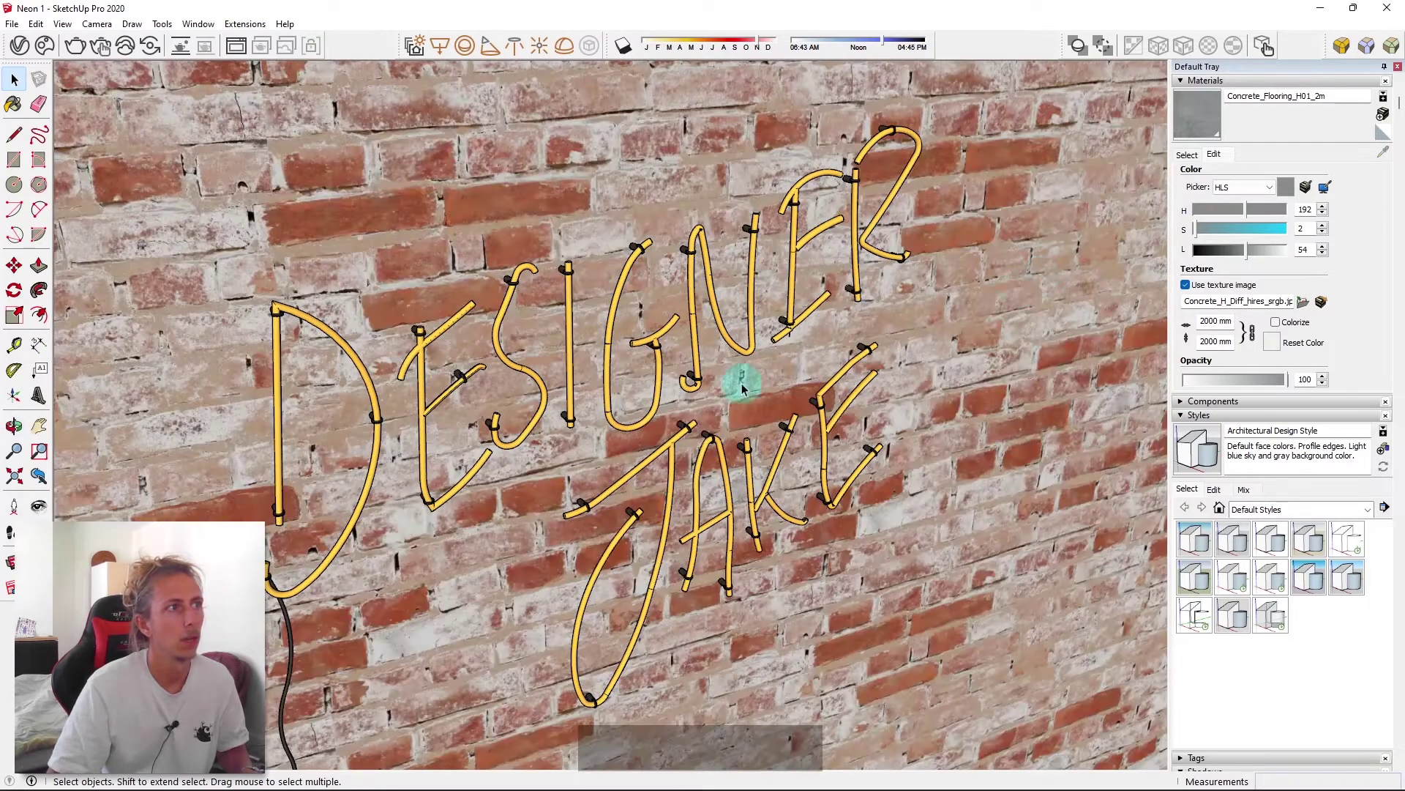
scroll(366, 455, up, 3)
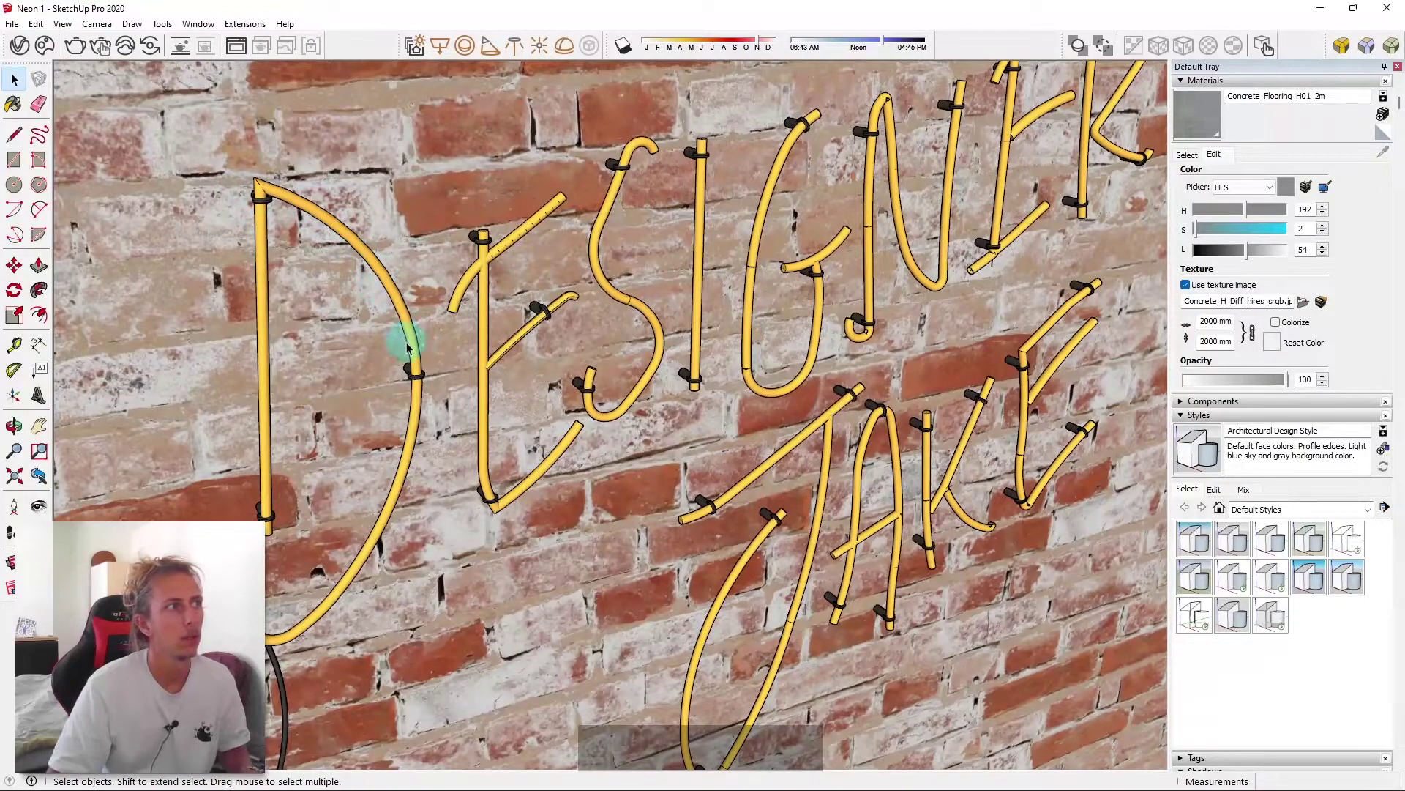
scroll(449, 300, down, 3)
middle_drag(481, 402, 553, 284)
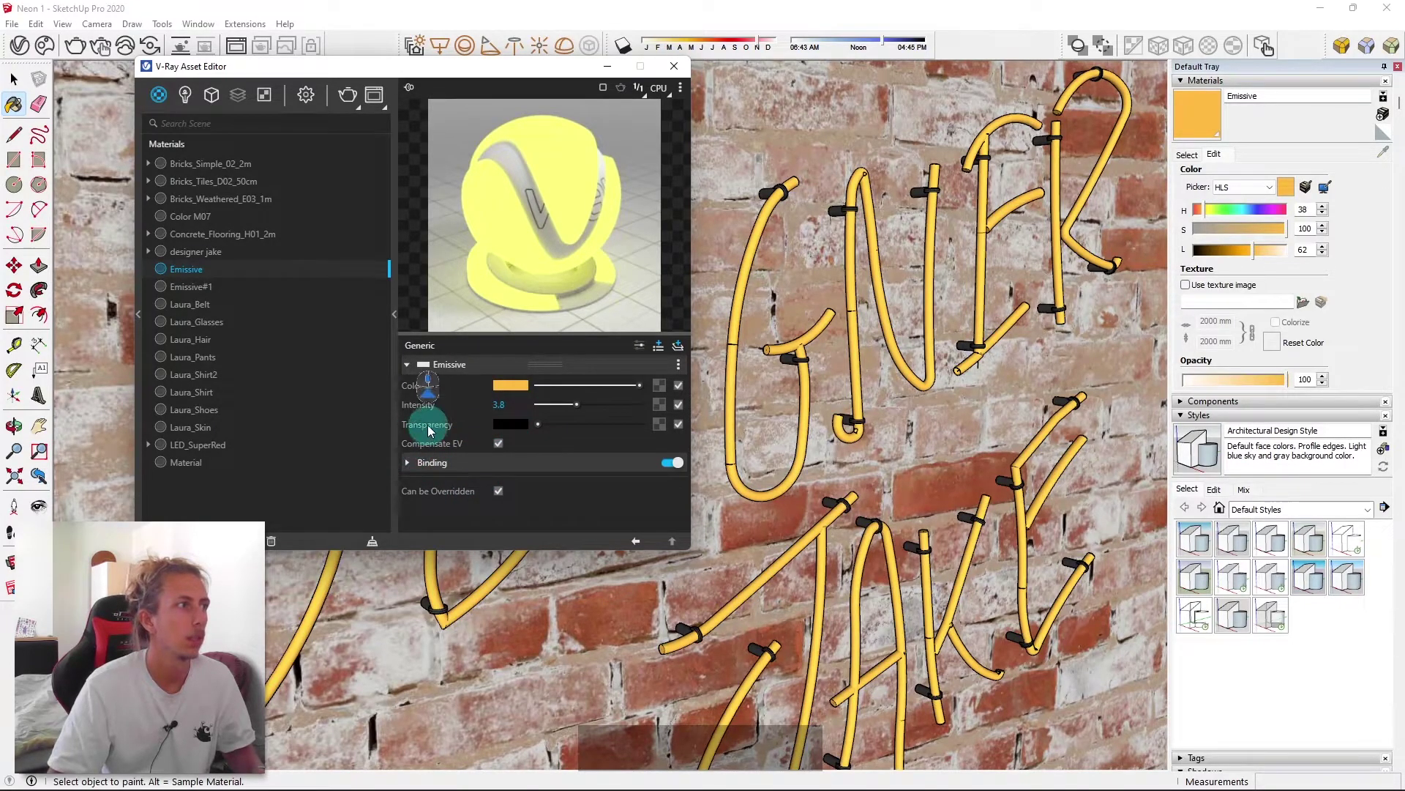
click(418, 462)
drag(545, 67, 607, 89)
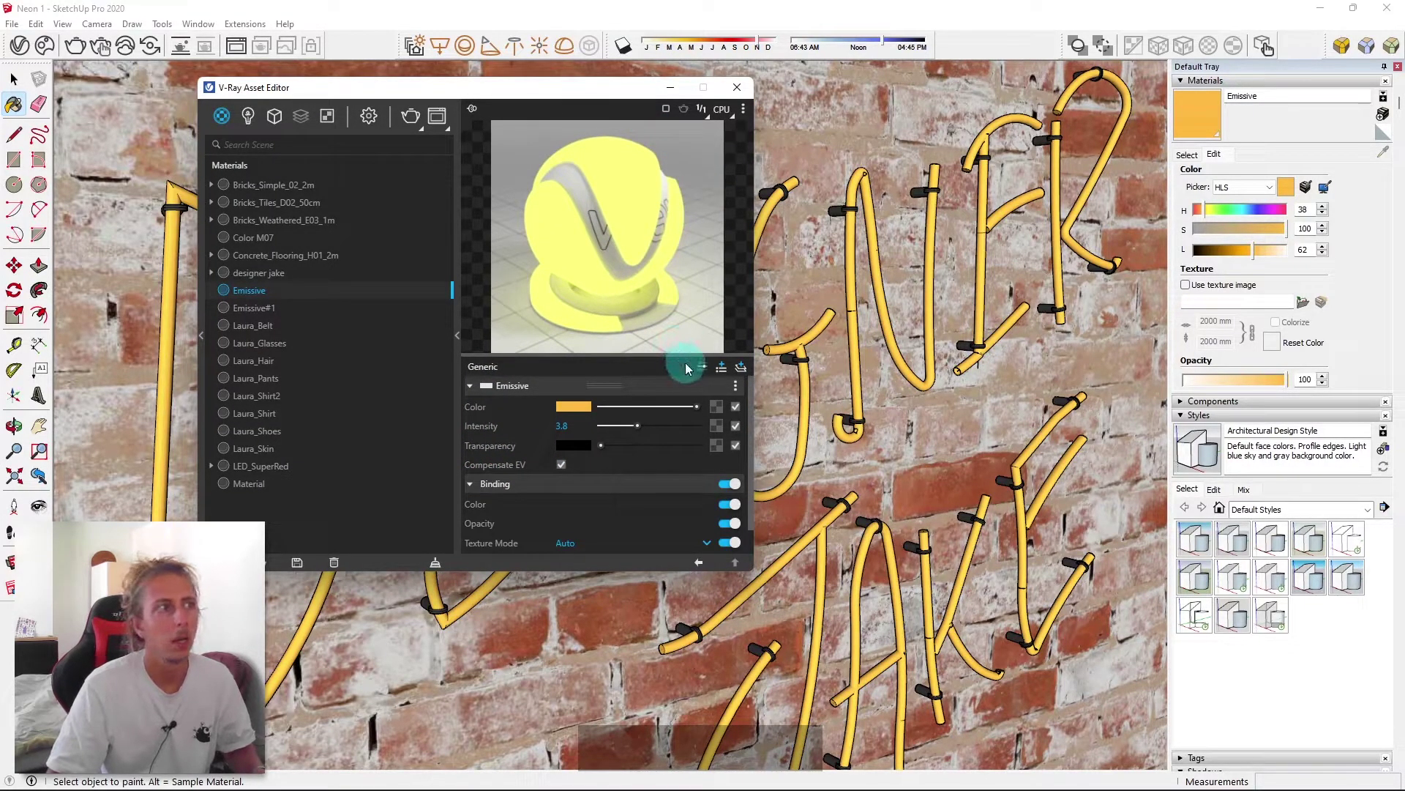
click(741, 367)
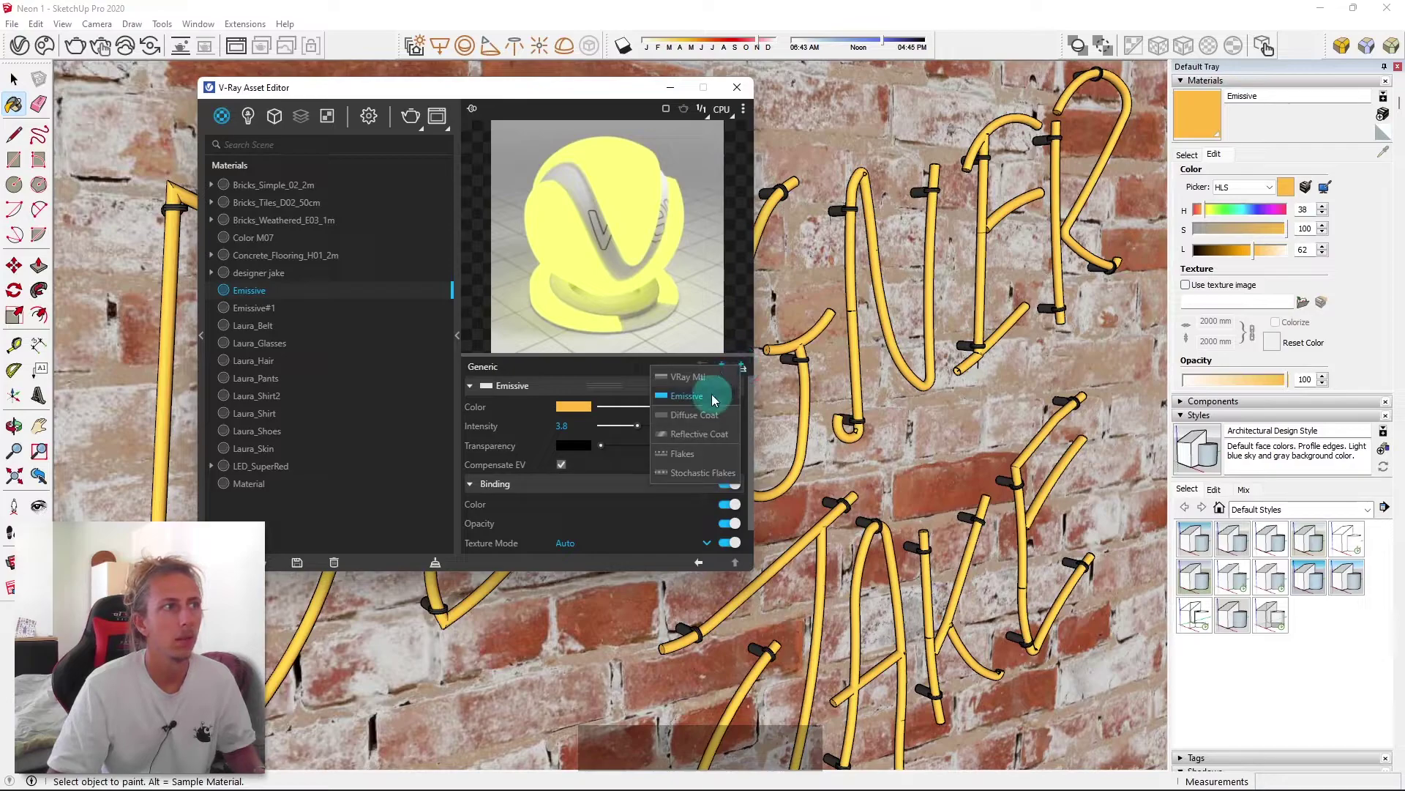
click(703, 432)
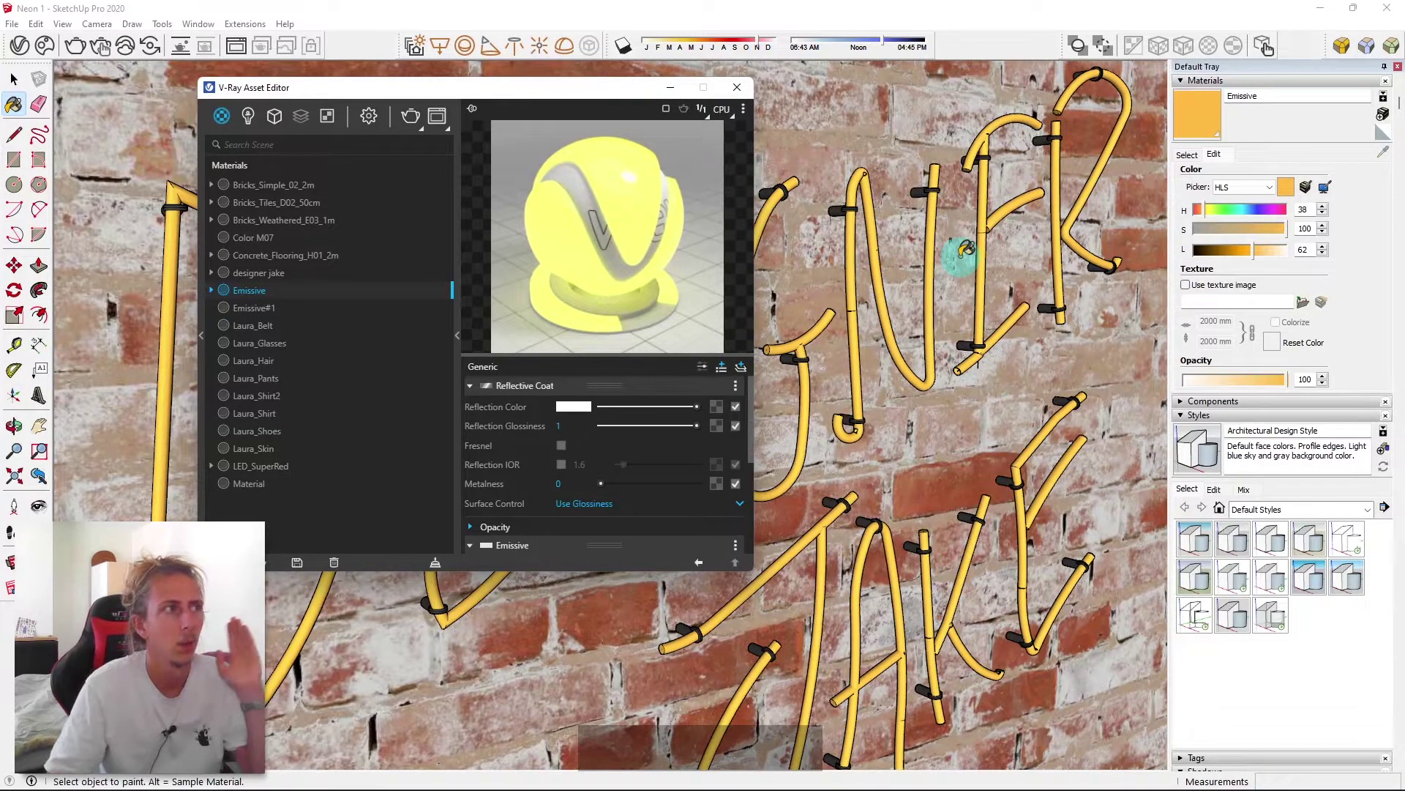
click(737, 88)
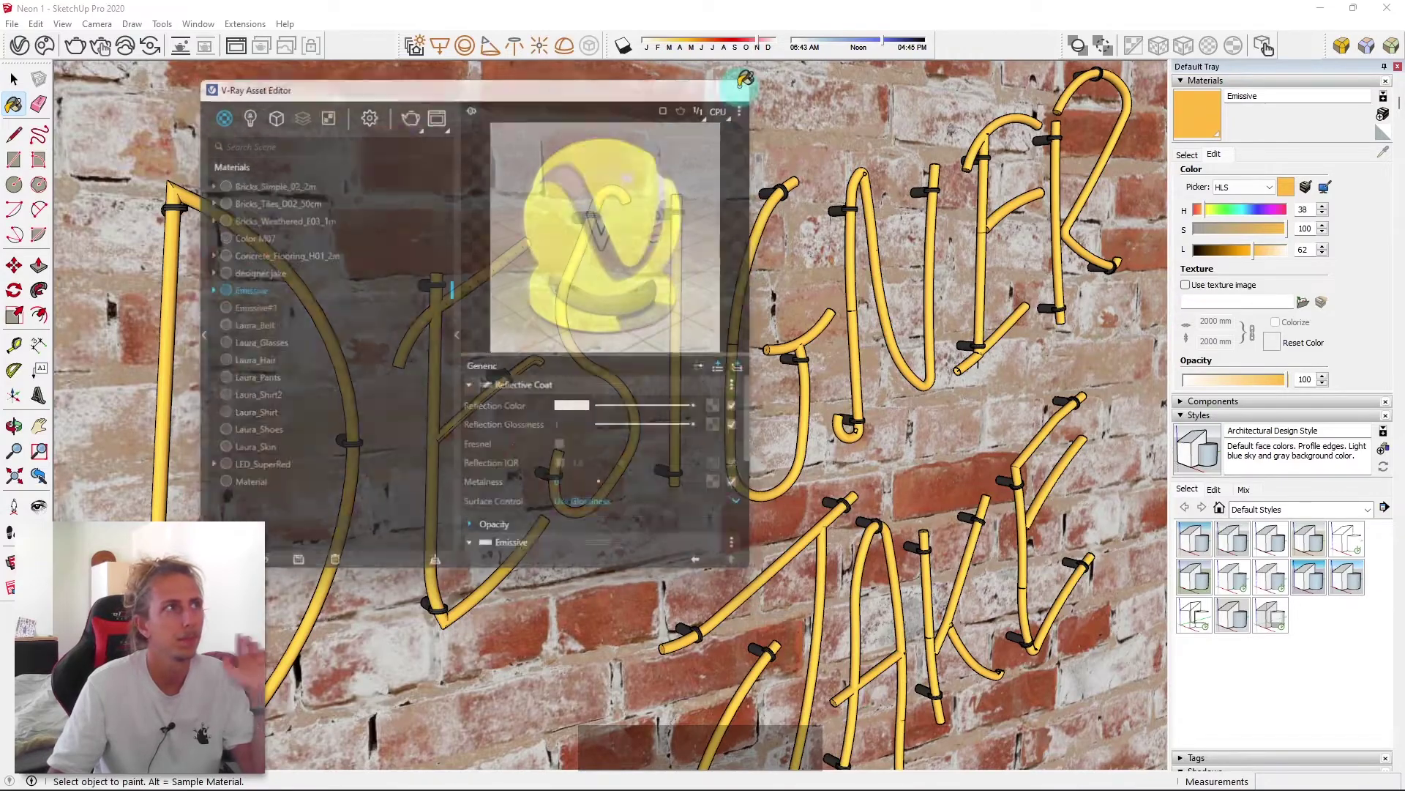
Examine the black power cable running from the D's hook down the brick wall to the floor
scroll(784, 172, down, 3)
scroll(743, 348, down, 2)
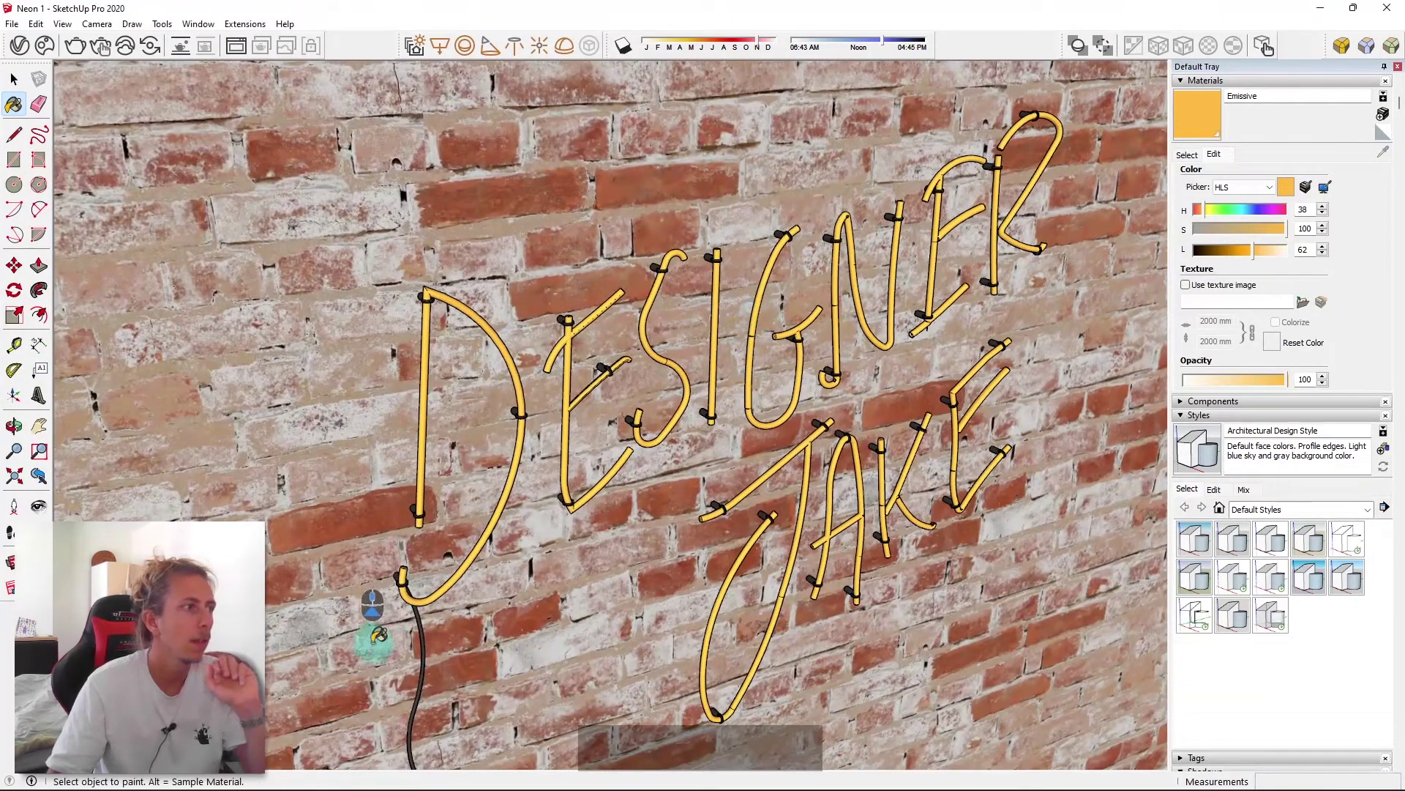
scroll(408, 618, up, 4)
scroll(617, 262, down, 4)
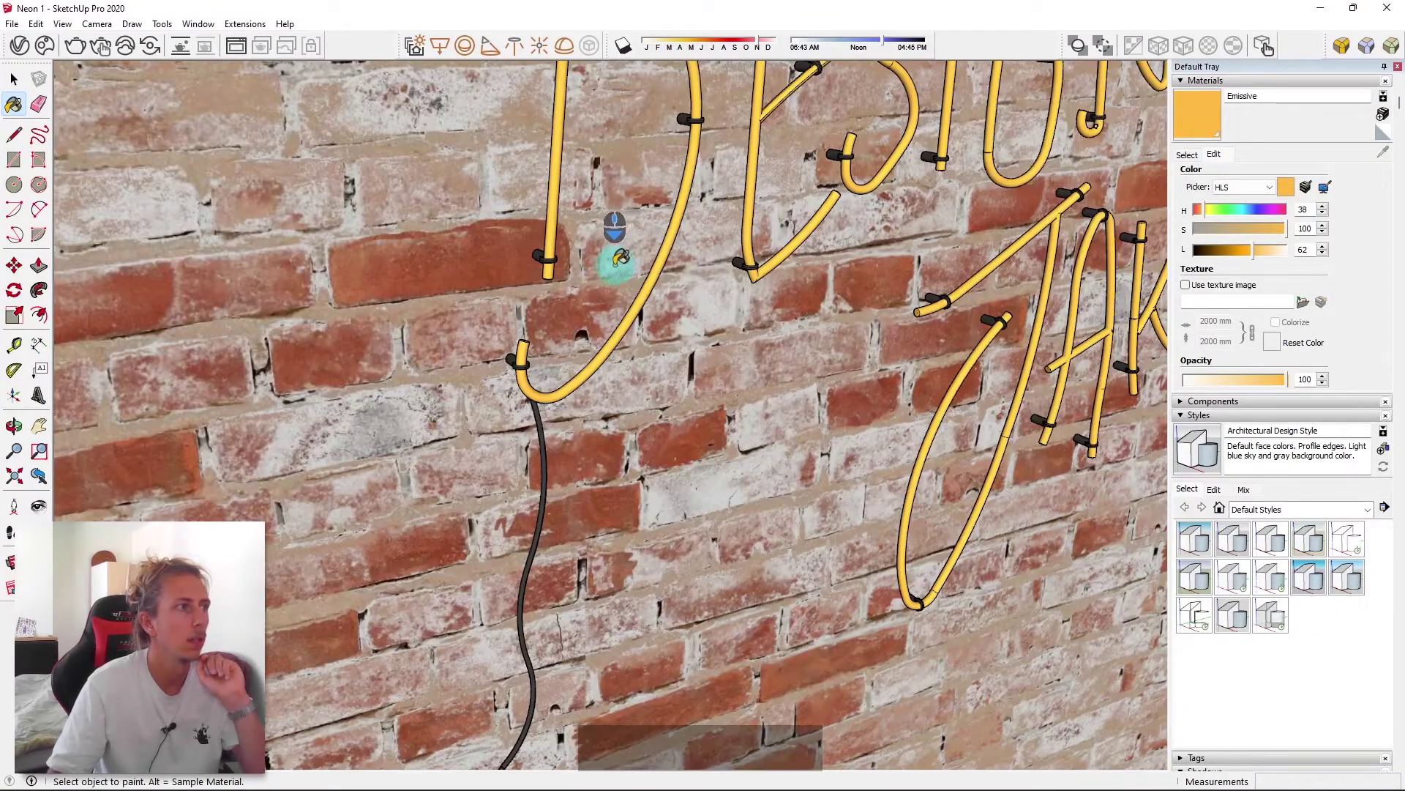
scroll(538, 489, up, 5)
middle_drag(558, 450, 617, 366)
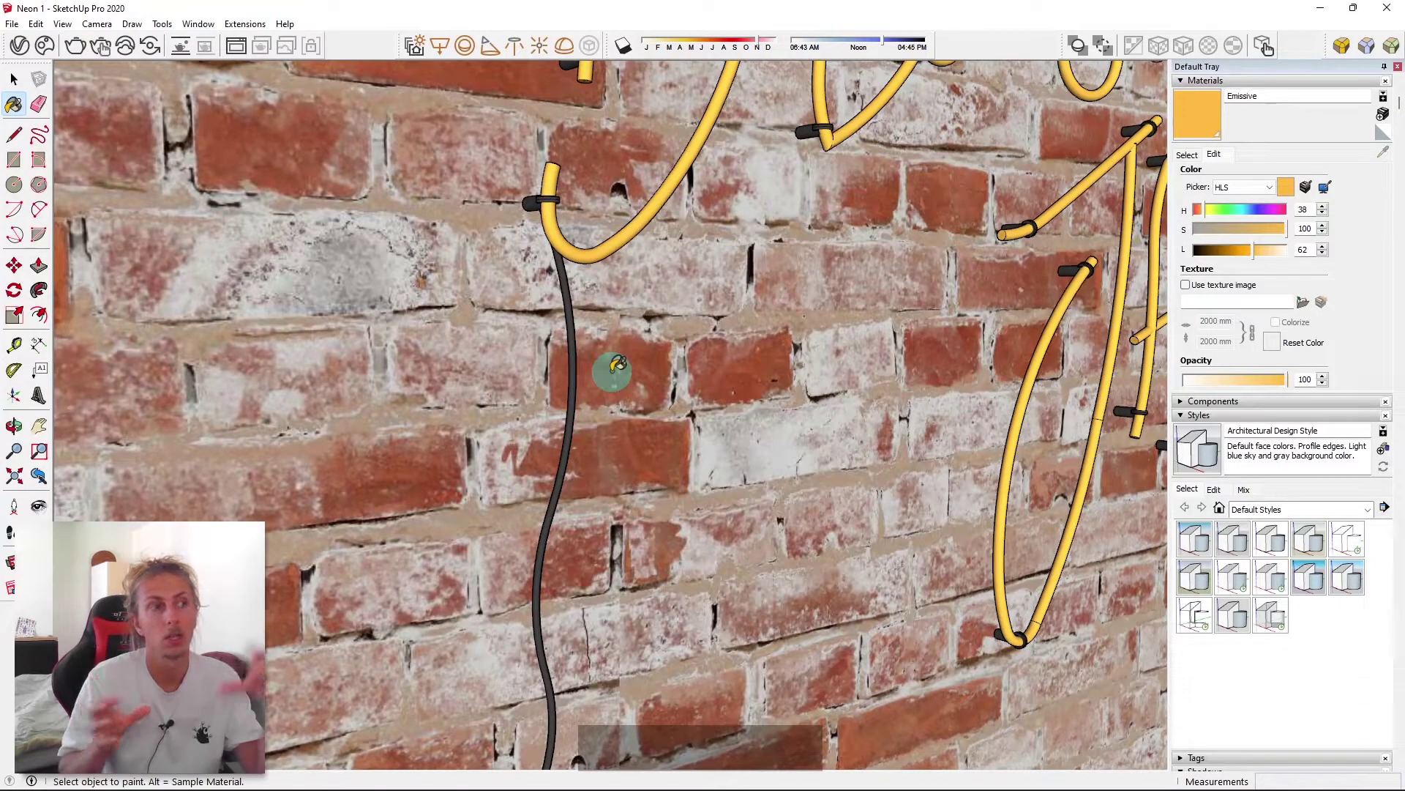
scroll(618, 366, down, 3)
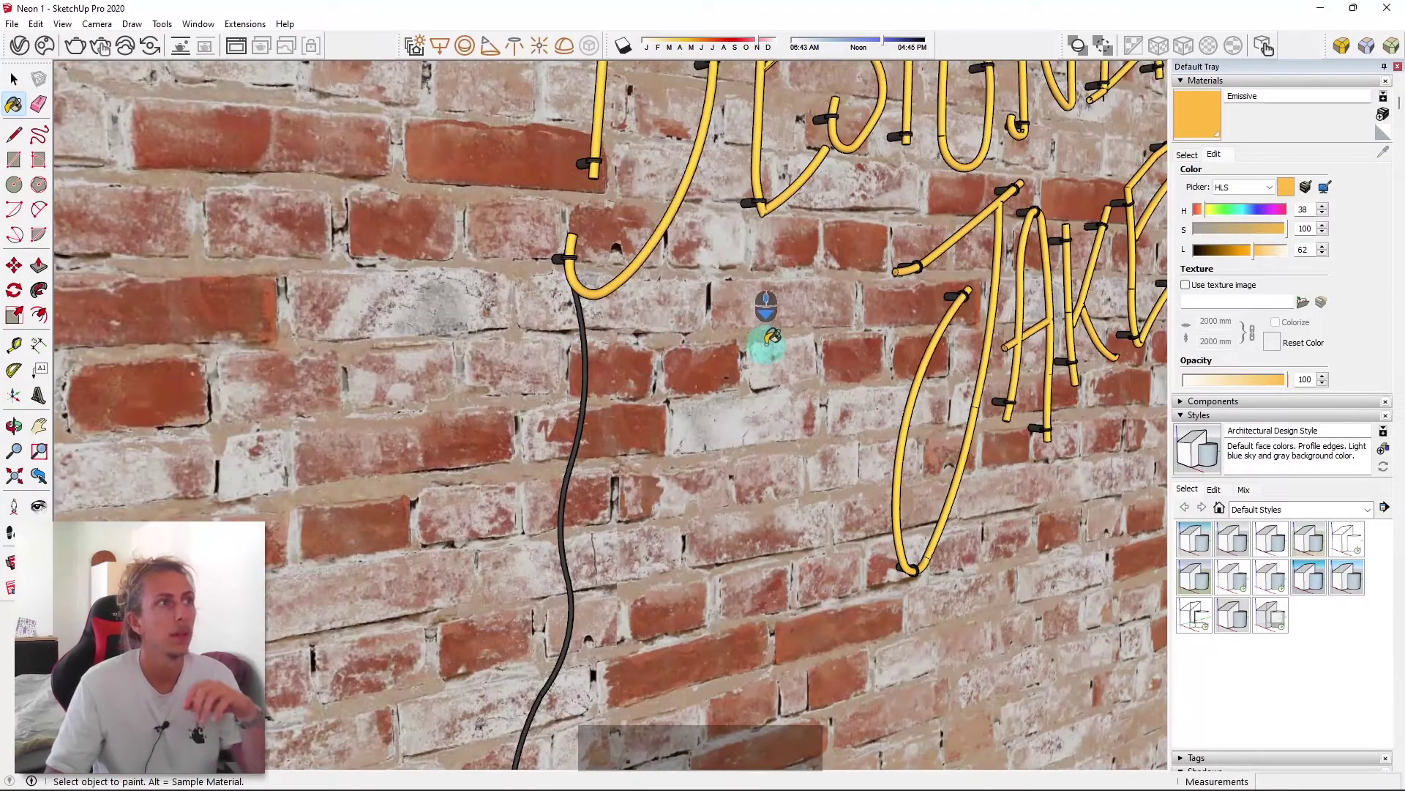
scroll(776, 325, down, 3)
scroll(571, 364, up, 2)
scroll(571, 364, down, 3)
mouse_move(549, 377)
middle_down()
mouse_move(668, 336)
mouse_move(690, 383)
mouse_move(668, 492)
mouse_move(624, 462)
mouse_move(778, 454)
middle_up()
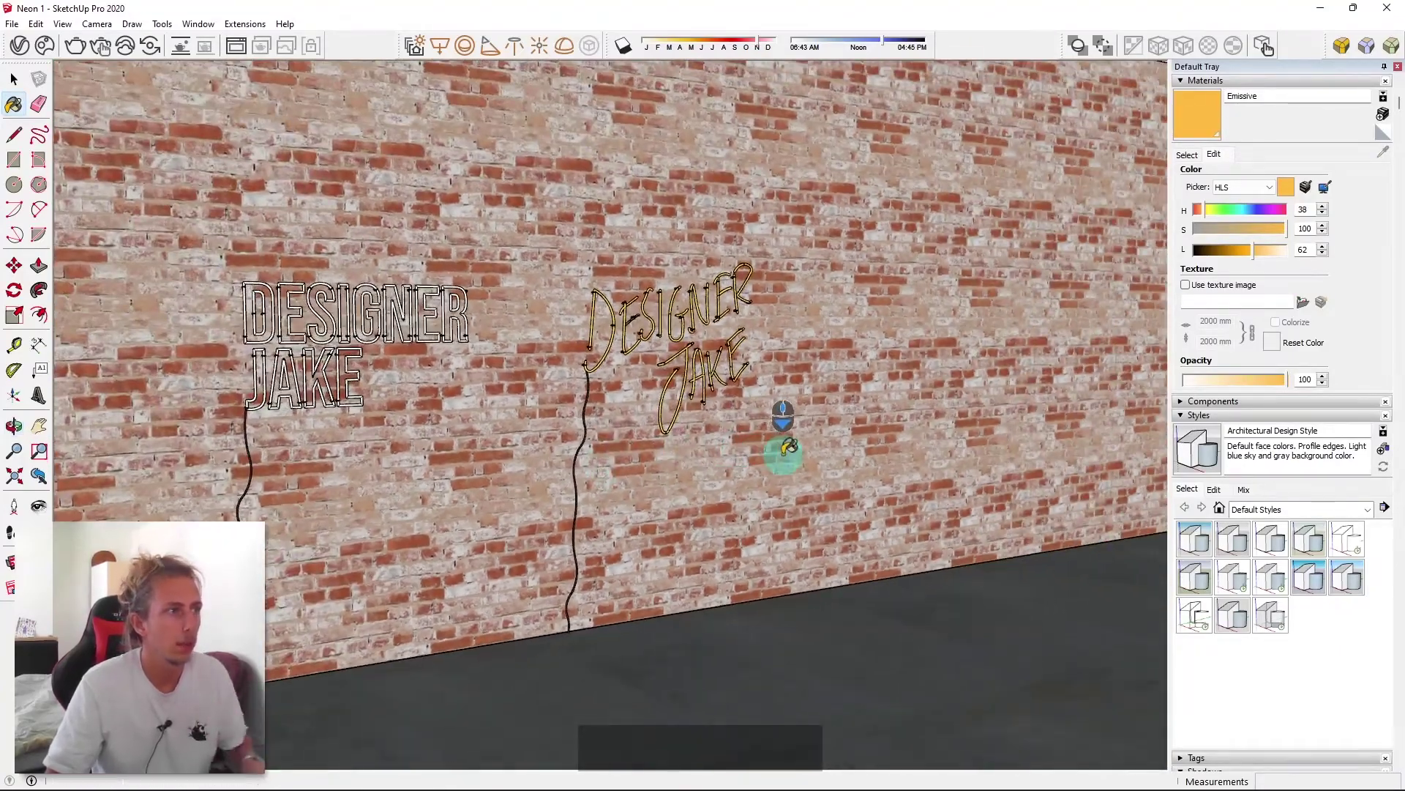
Unhide the car in front of the brick wall, showing hidden geometry only while selecting it
key(ctrl+h)
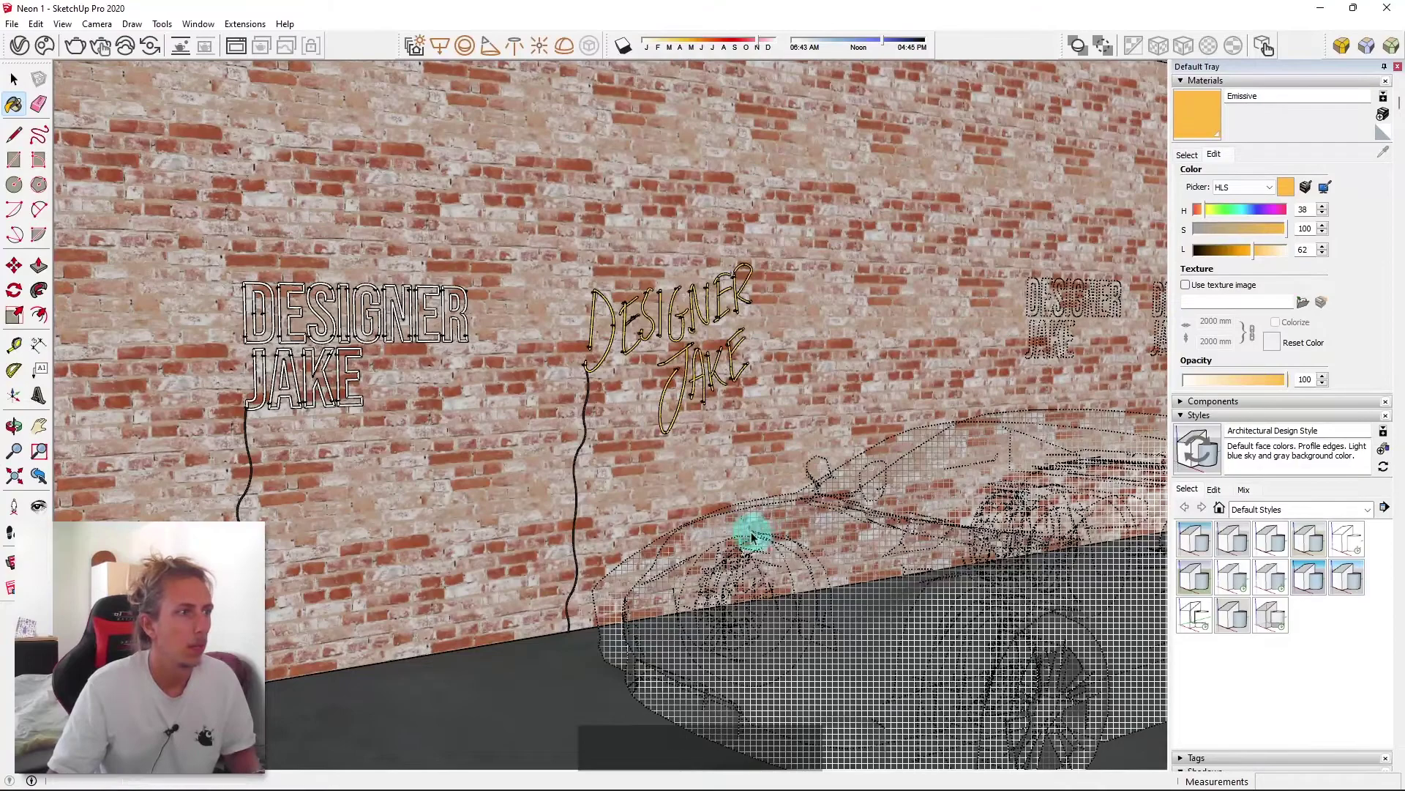
key(space)
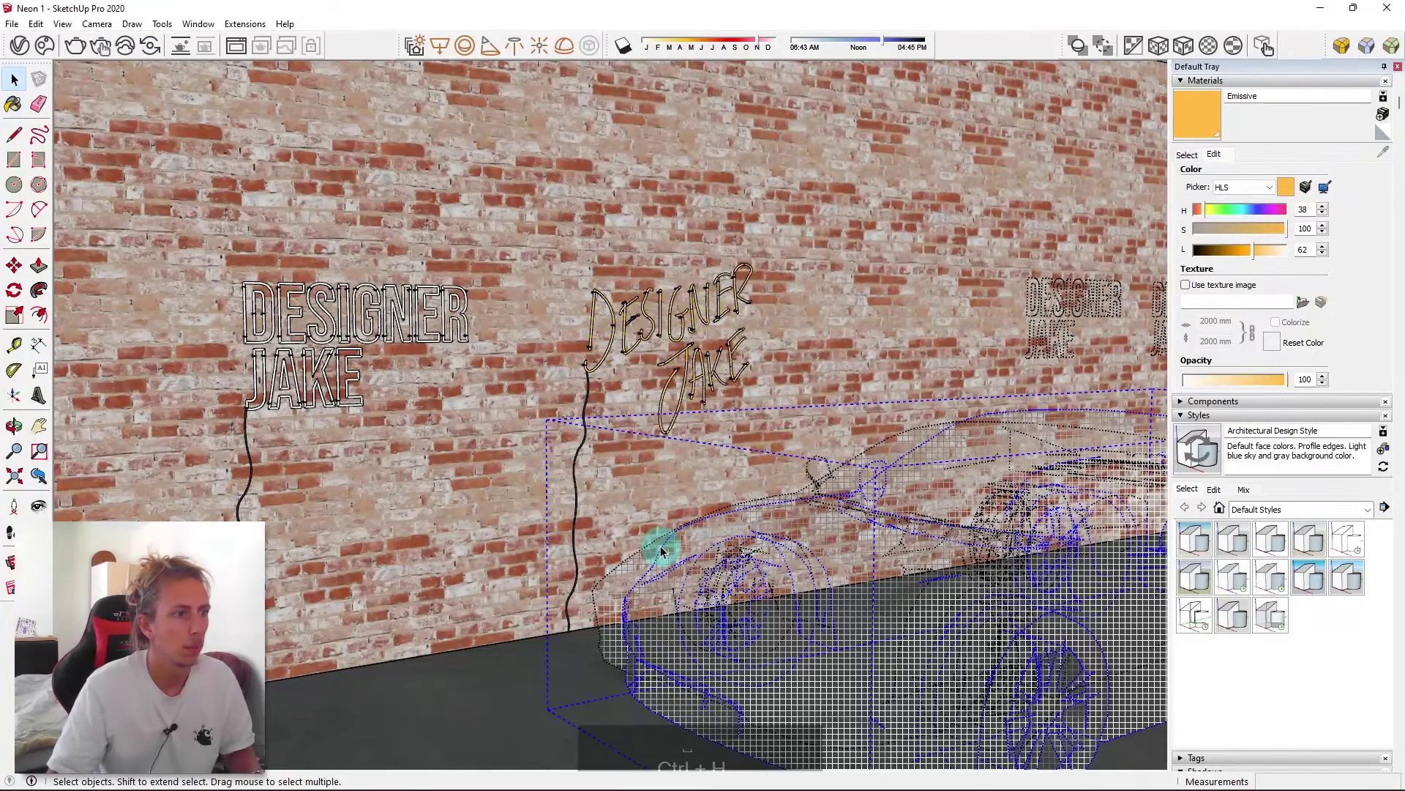
click(618, 565)
right_click(621, 570)
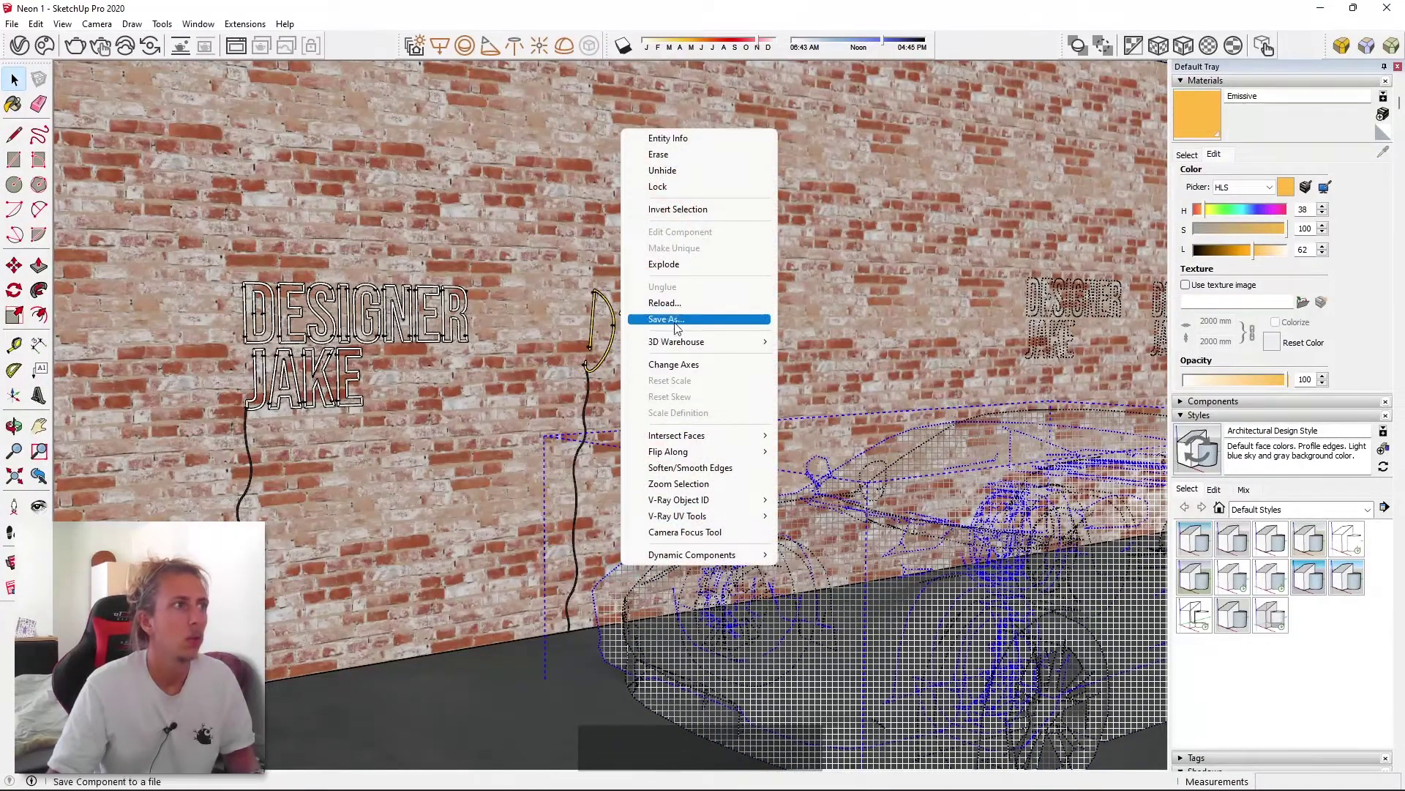
click(672, 175)
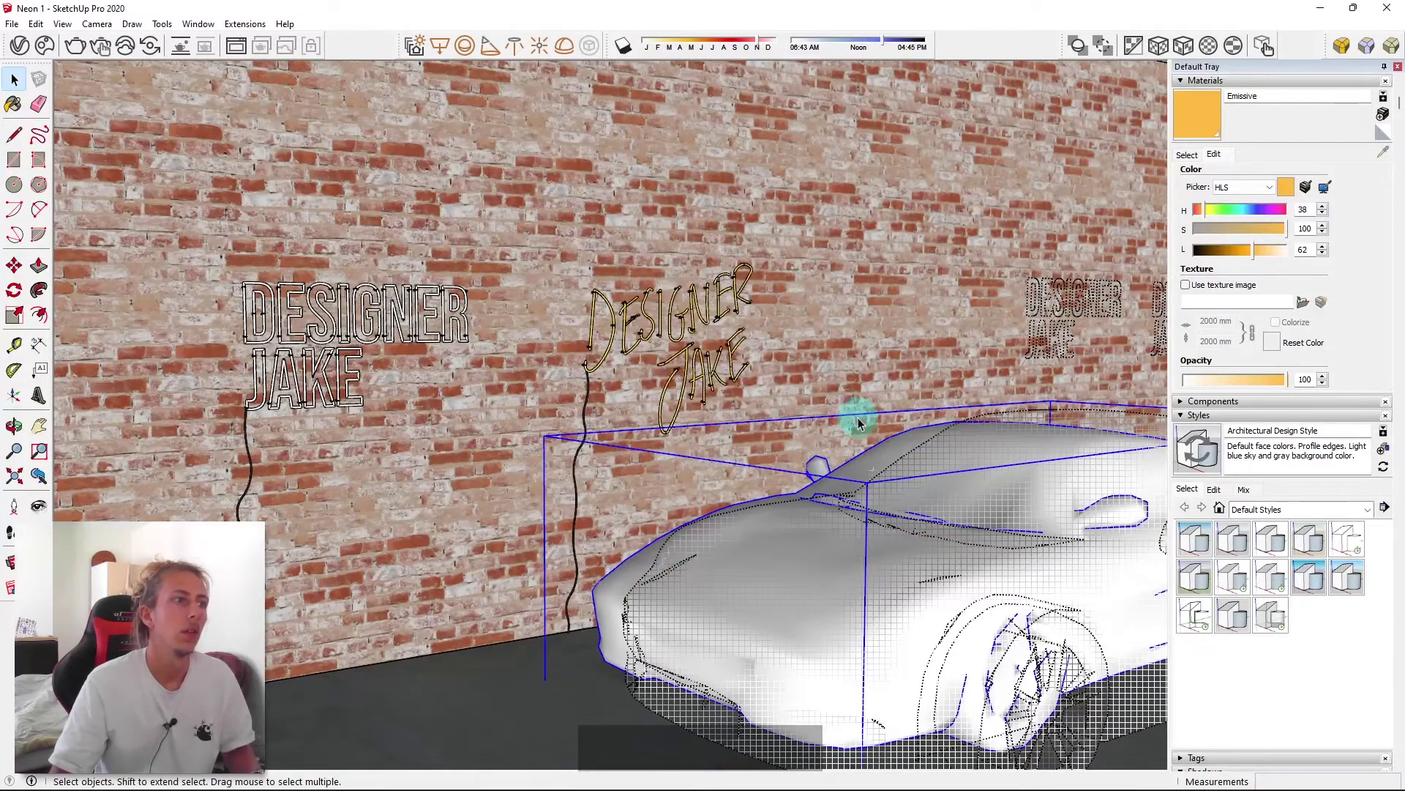
scroll(732, 464, up, 3)
key(ctrl+h)
middle_drag(746, 460, 722, 490)
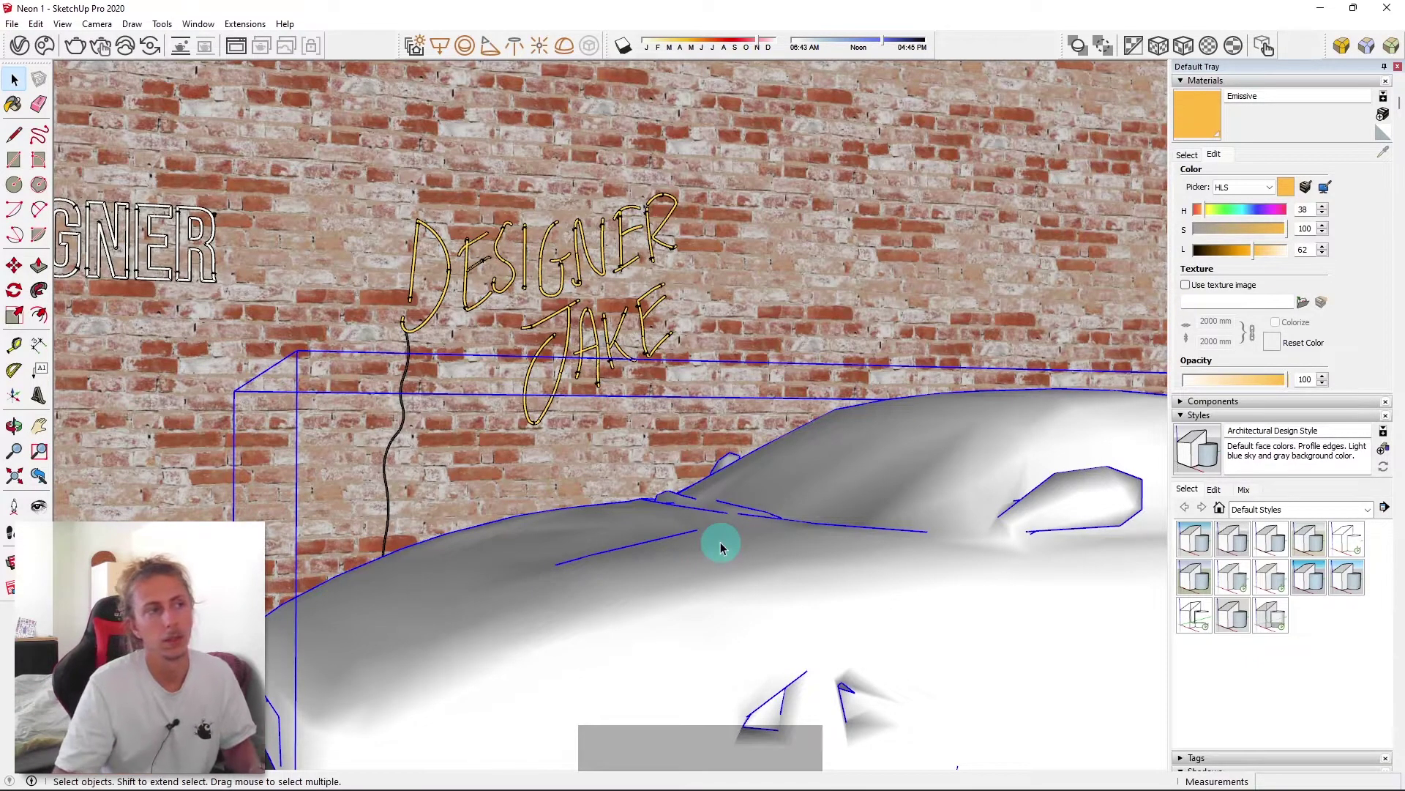
scroll(721, 545, down, 5)
middle_drag(740, 433, 728, 564)
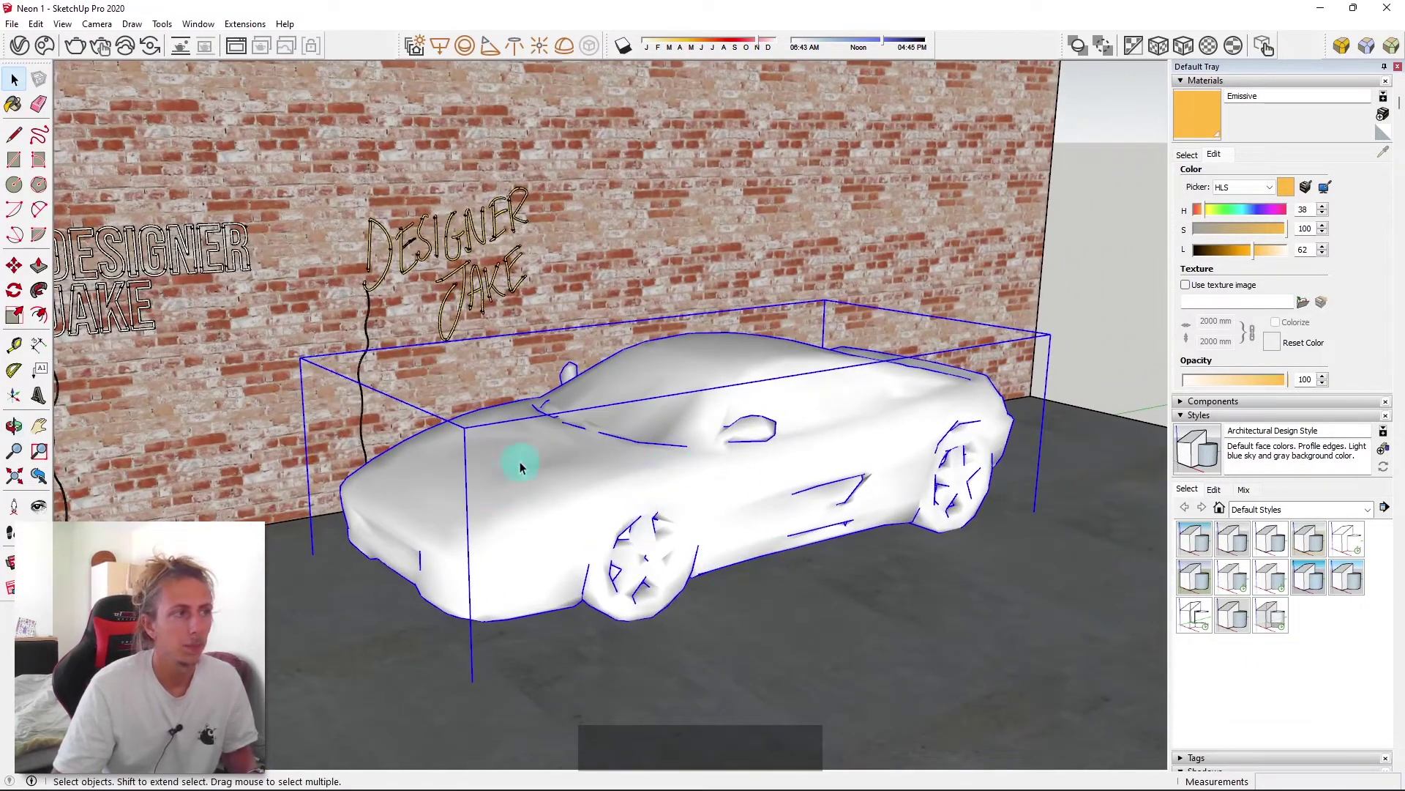
Browse the Vehicles category of the Chaos Cosmos 3D models for cars
click(44, 46)
scroll(766, 417, down, 5)
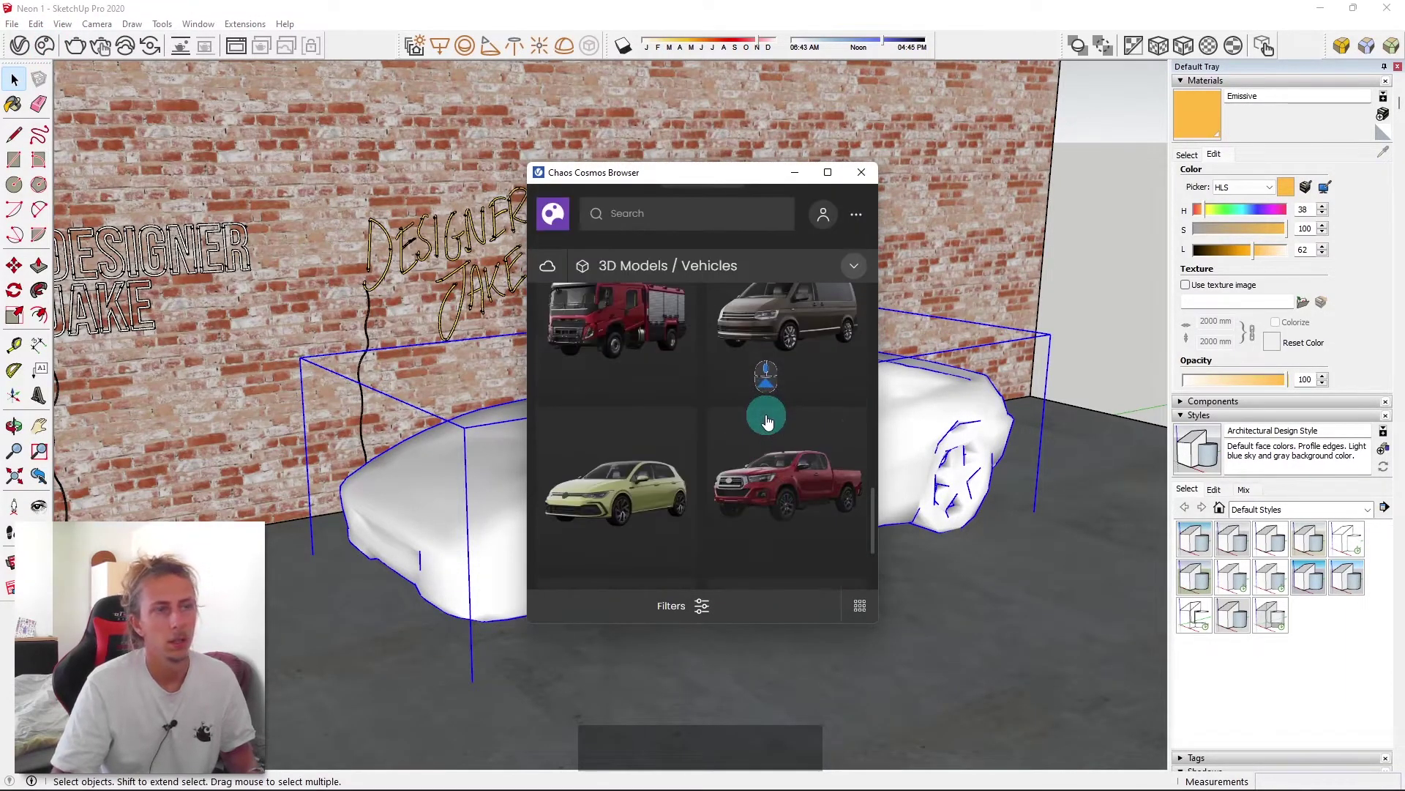
scroll(766, 417, down, 10)
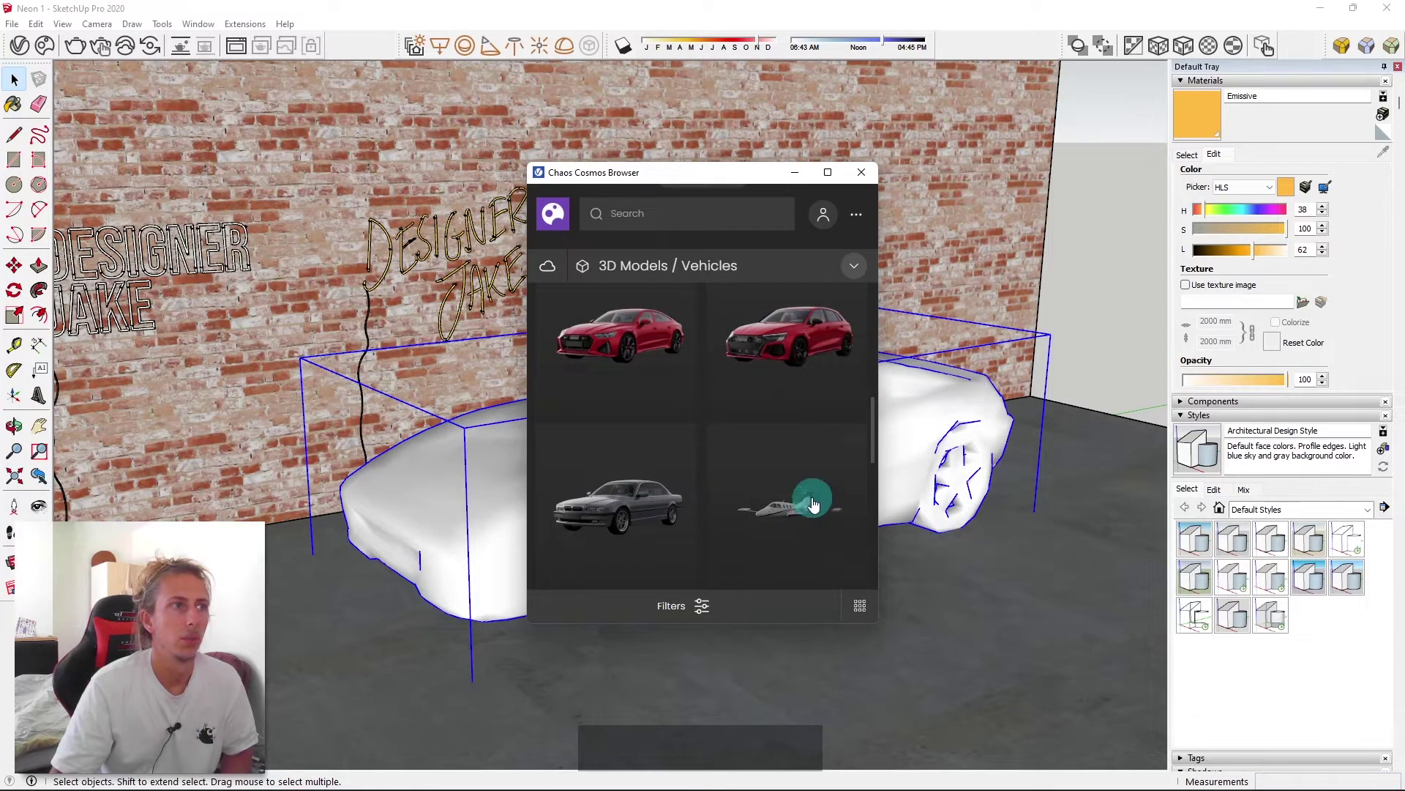
mouse_move(819, 472)
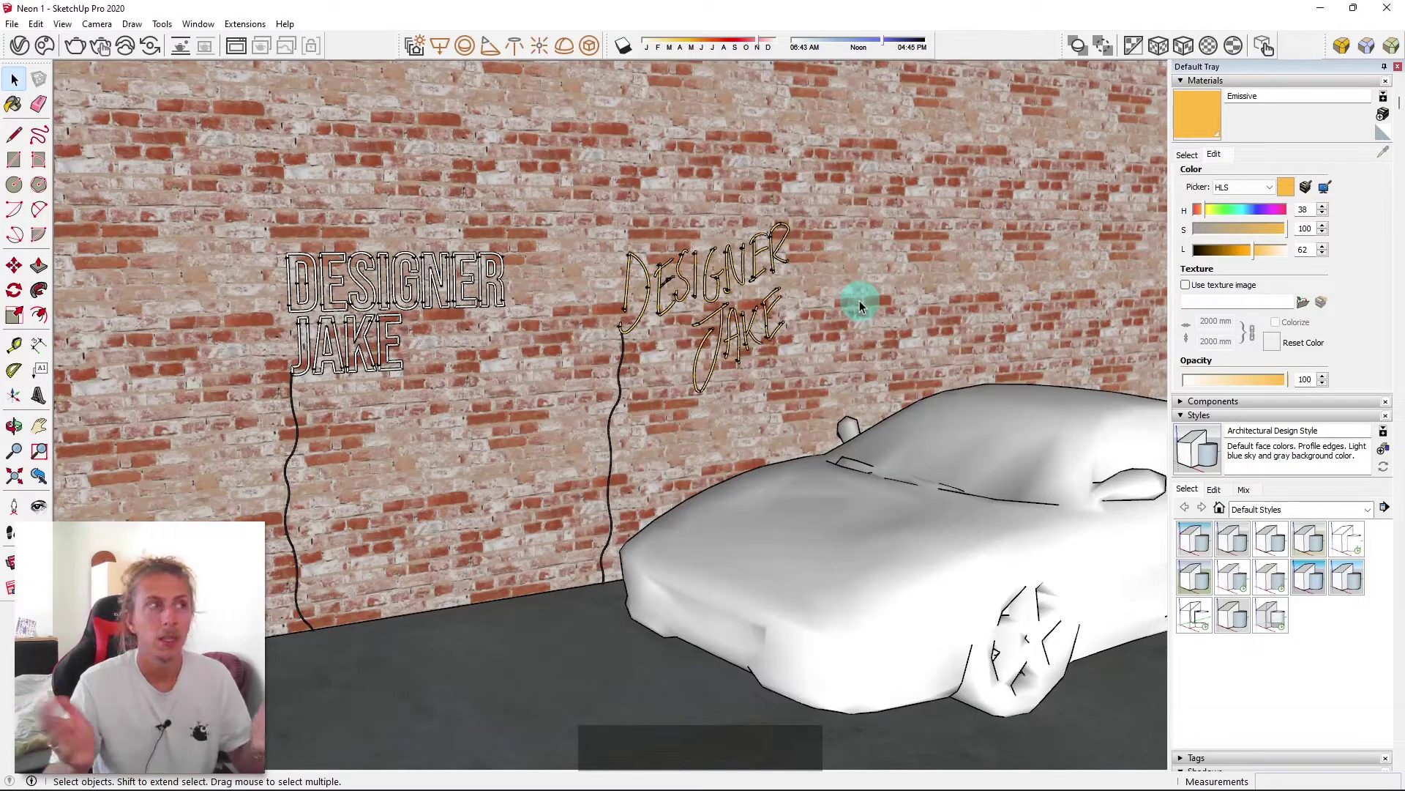
scroll(713, 282, up, 2)
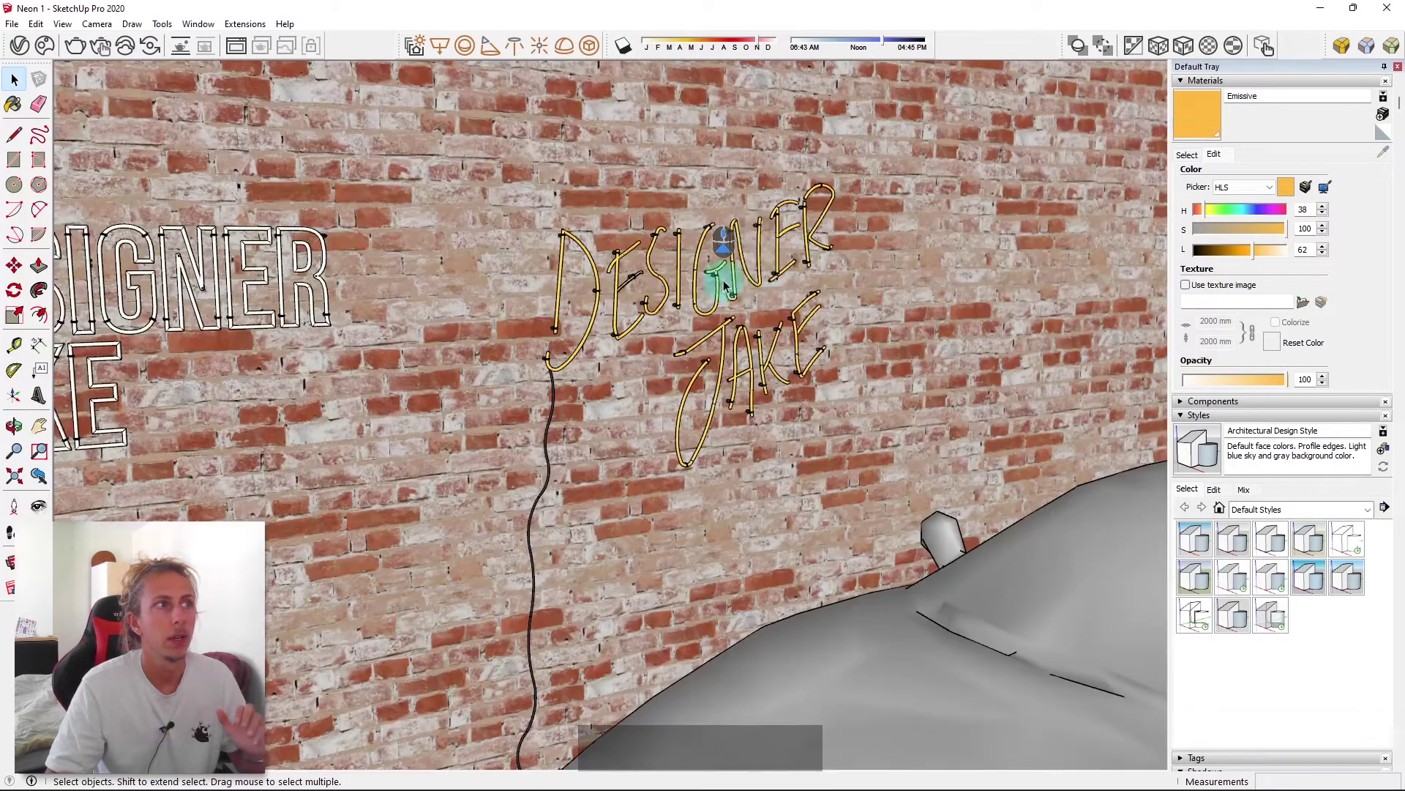
scroll(819, 284, up, 3)
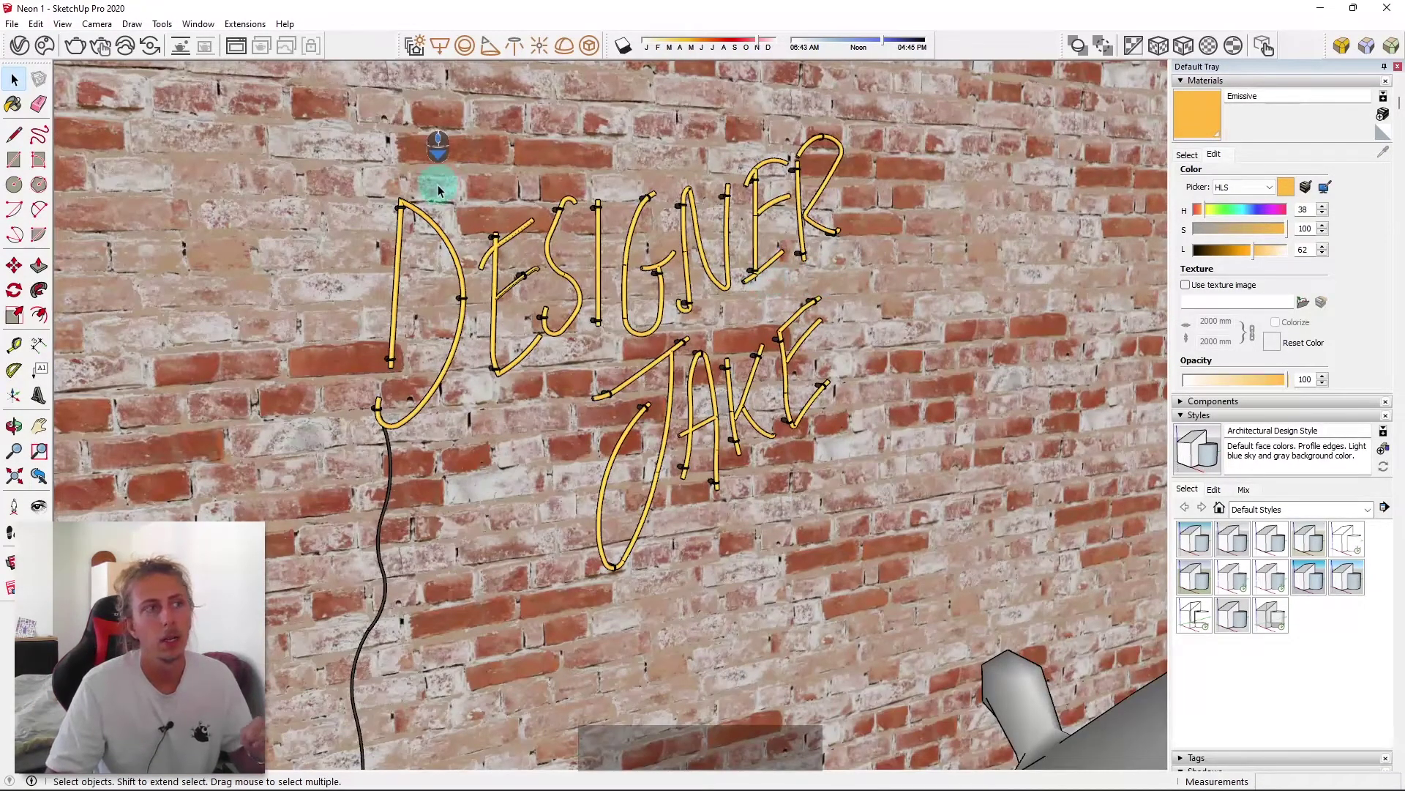
scroll(621, 220, down, 2)
scroll(620, 265, down, 2)
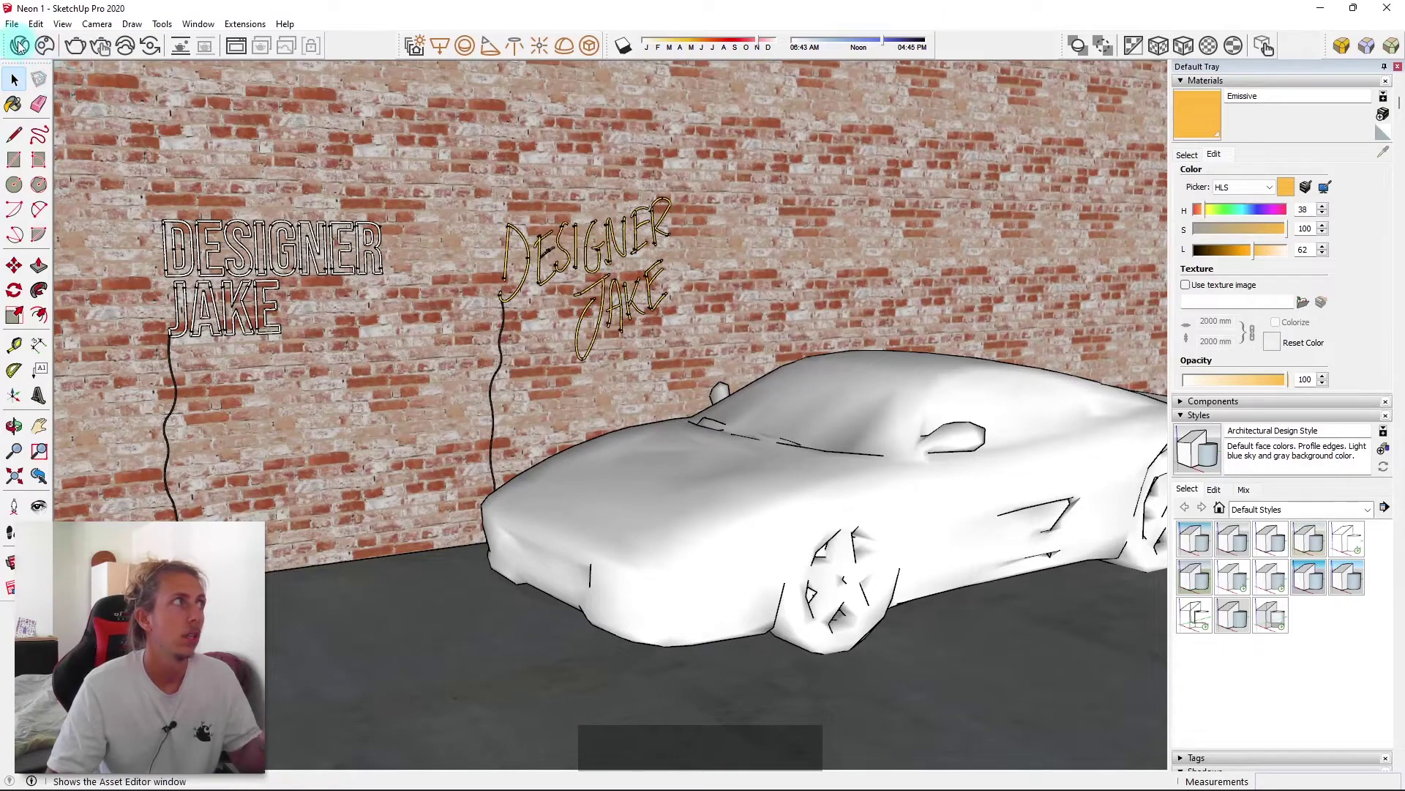
Review the finished neon sign render and its Lens Effects bloom/glare and lens scratches settings in the V-Ray Frame Buffer
click(236, 48)
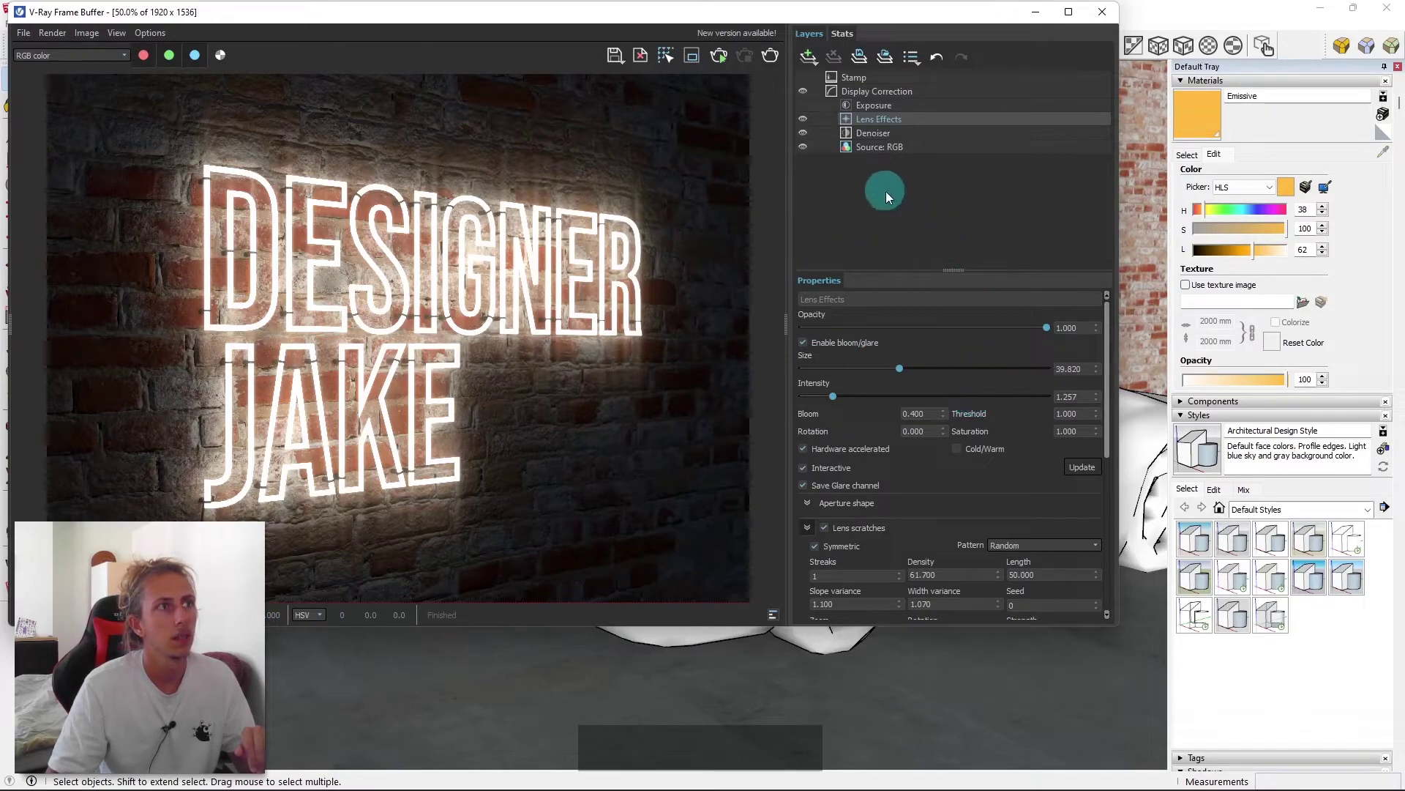
scroll(891, 395, down, 5)
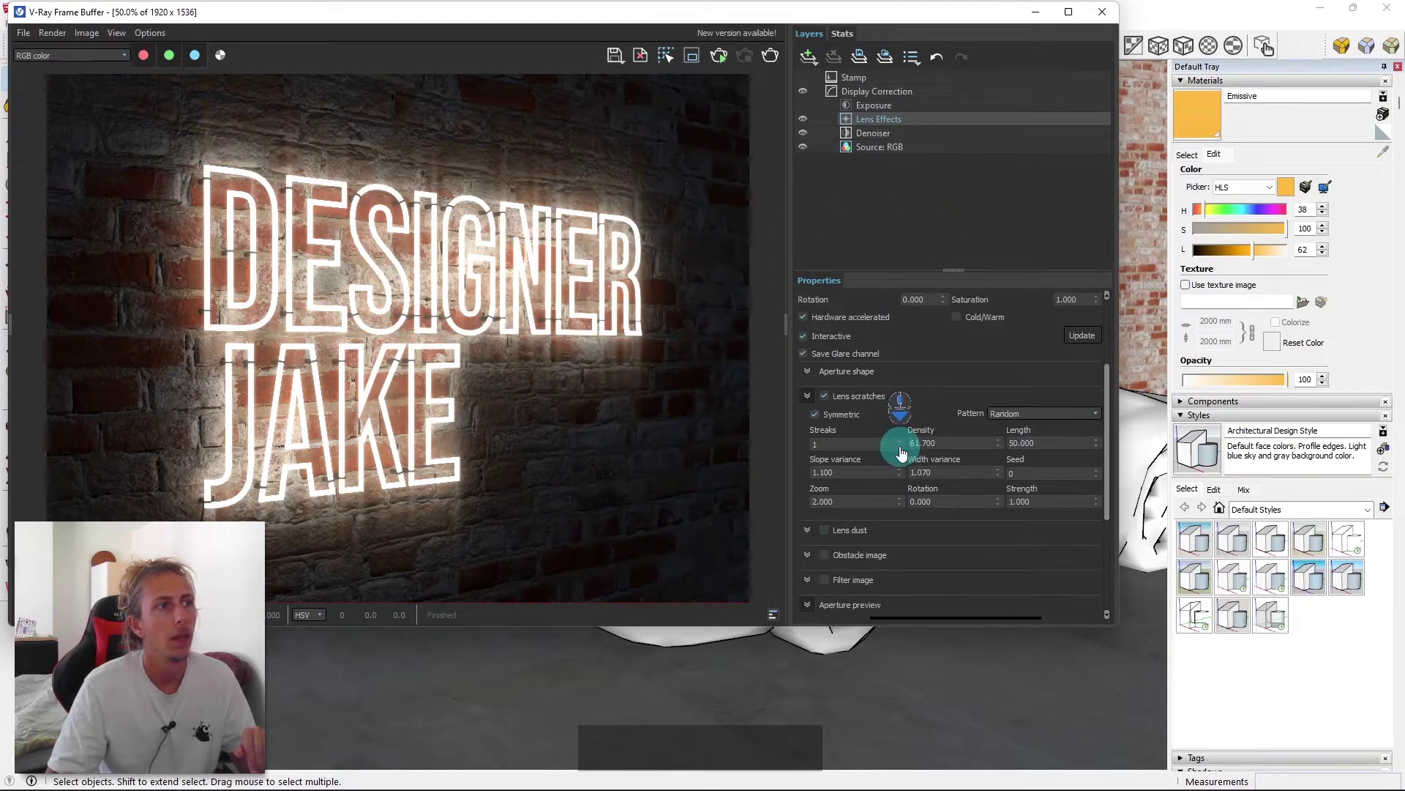
scroll(900, 410, up, 5)
click(875, 417)
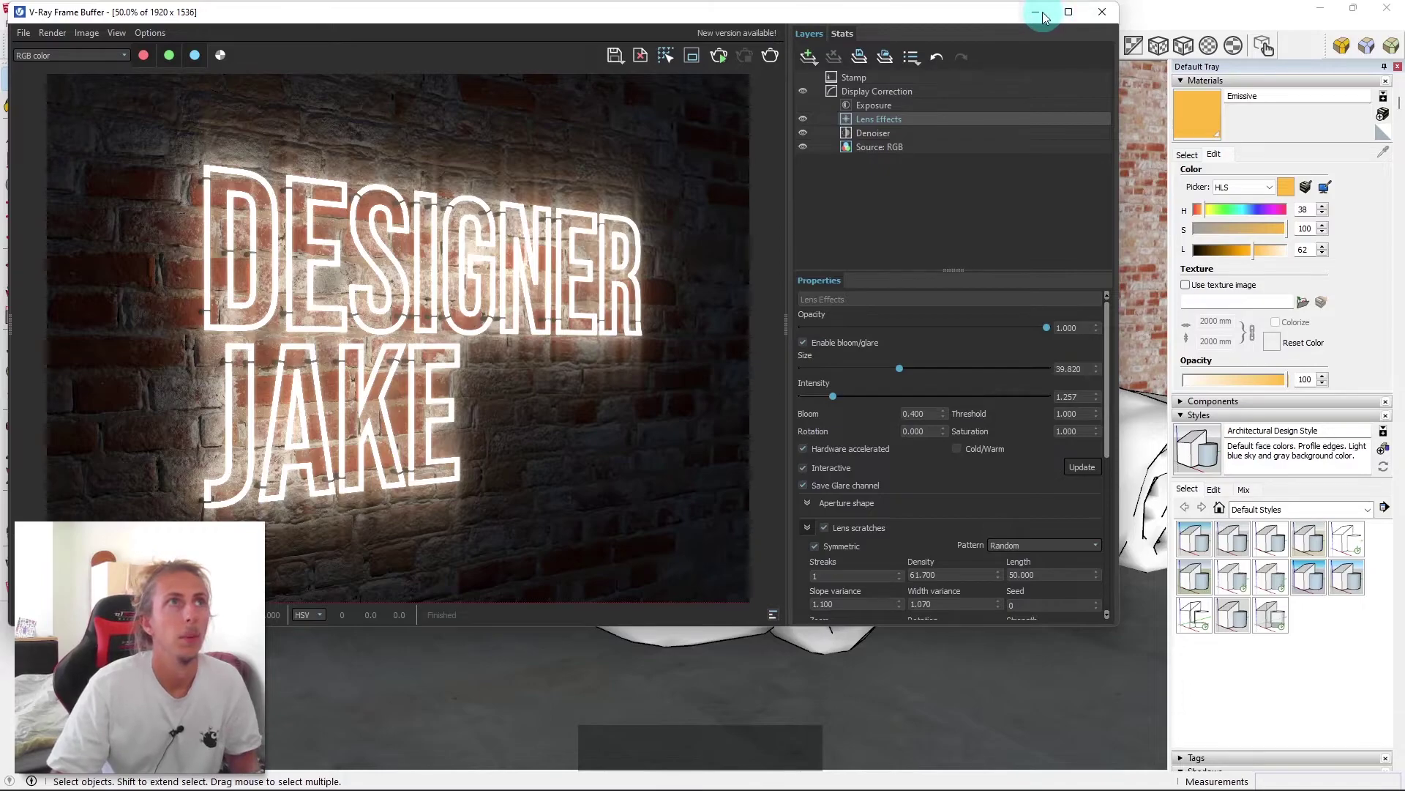
scroll(437, 349, down, 1)
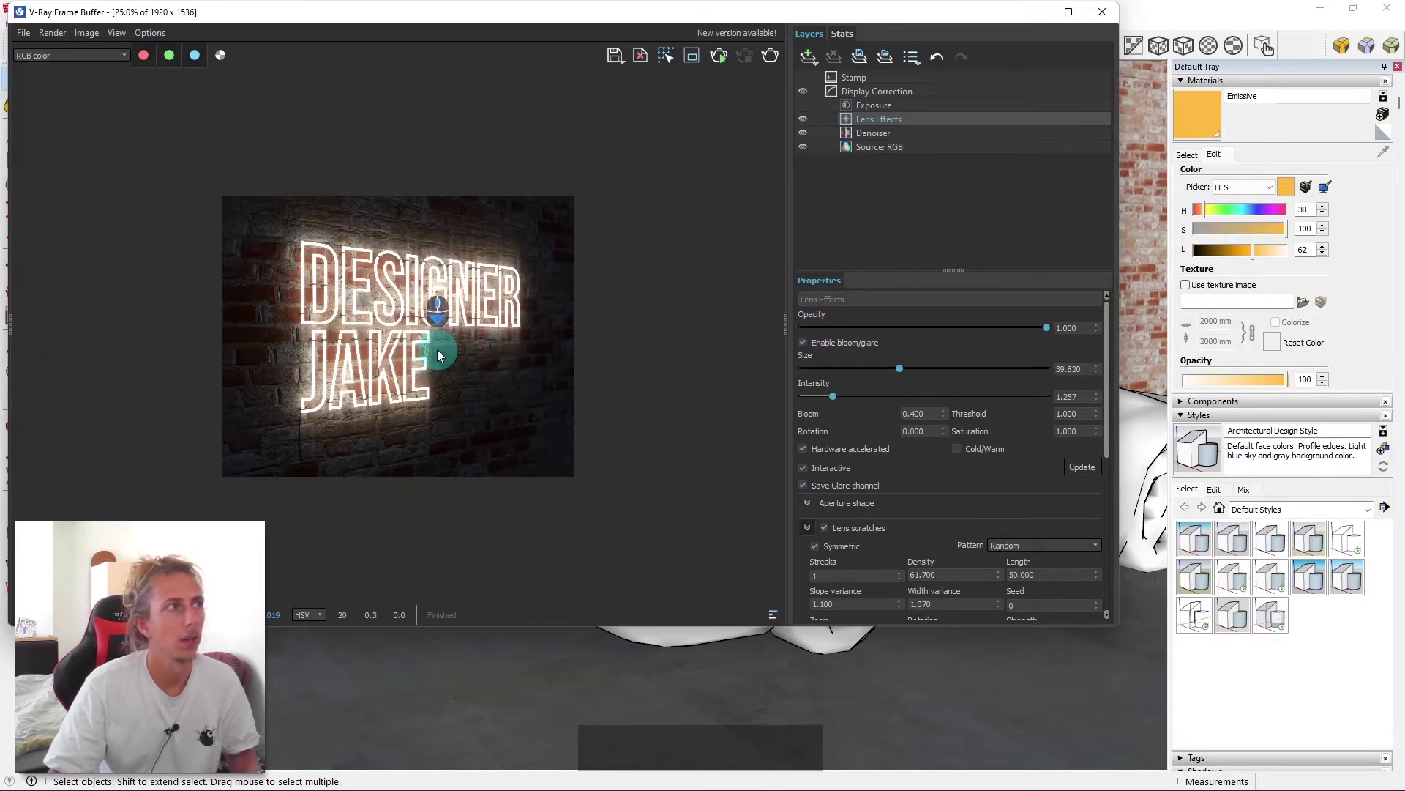
scroll(402, 293, up, 1)
scroll(511, 358, down, 1)
scroll(320, 385, up, 1)
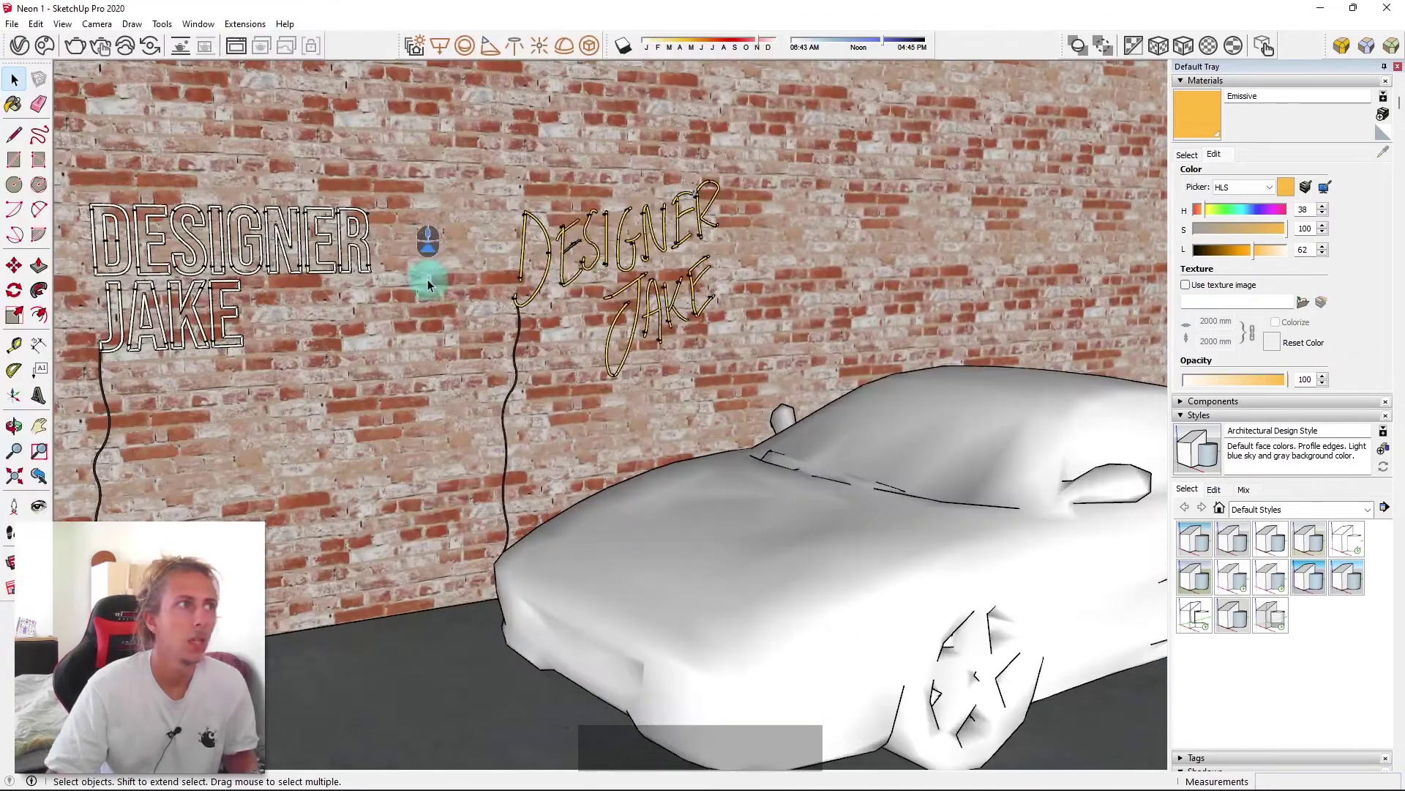
middle_drag(428, 279, 644, 250)
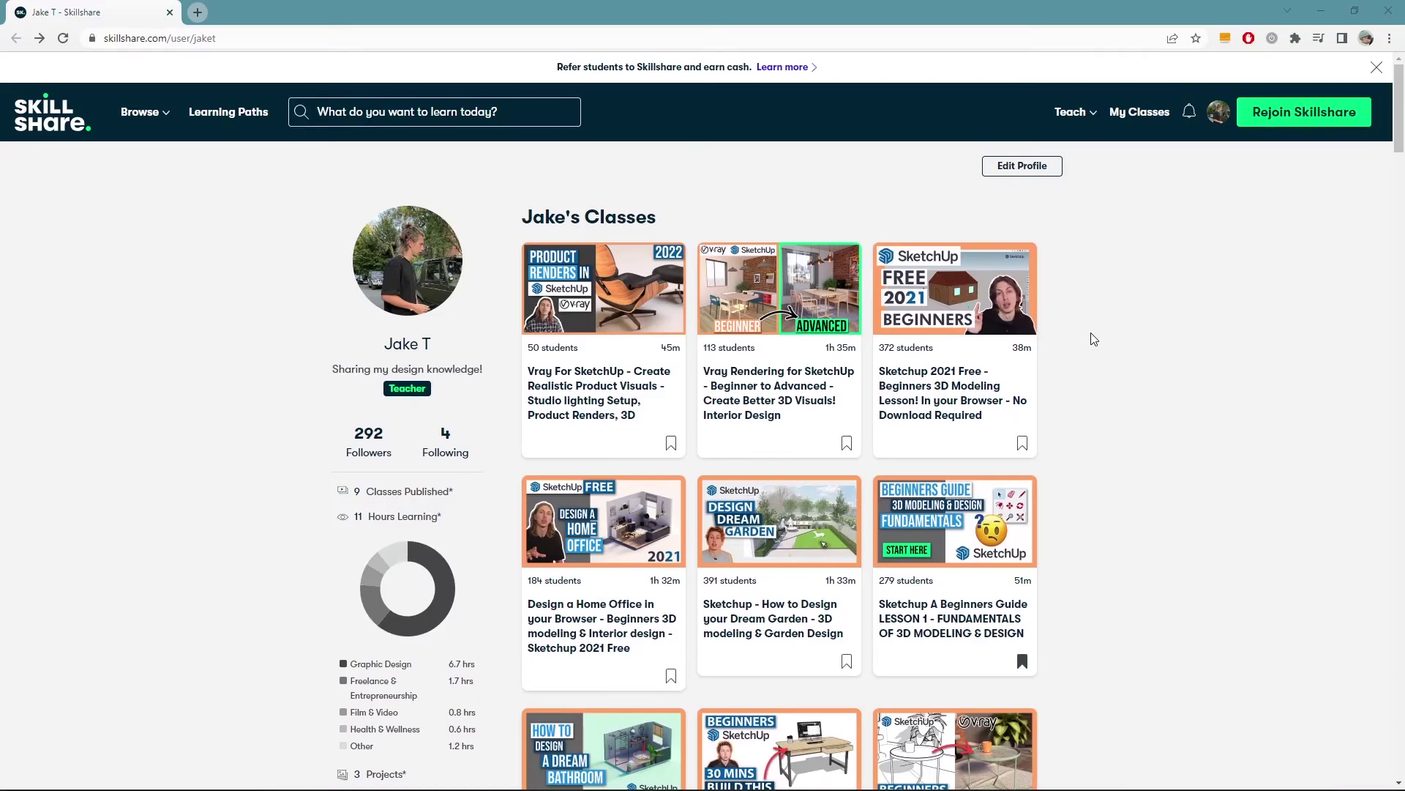
Switch to the browser and look through the SketchUp and V-Ray classes on the teacher's Skillshare profile page
scroll(1094, 338, down, 5)
scroll(1096, 338, down, 10)
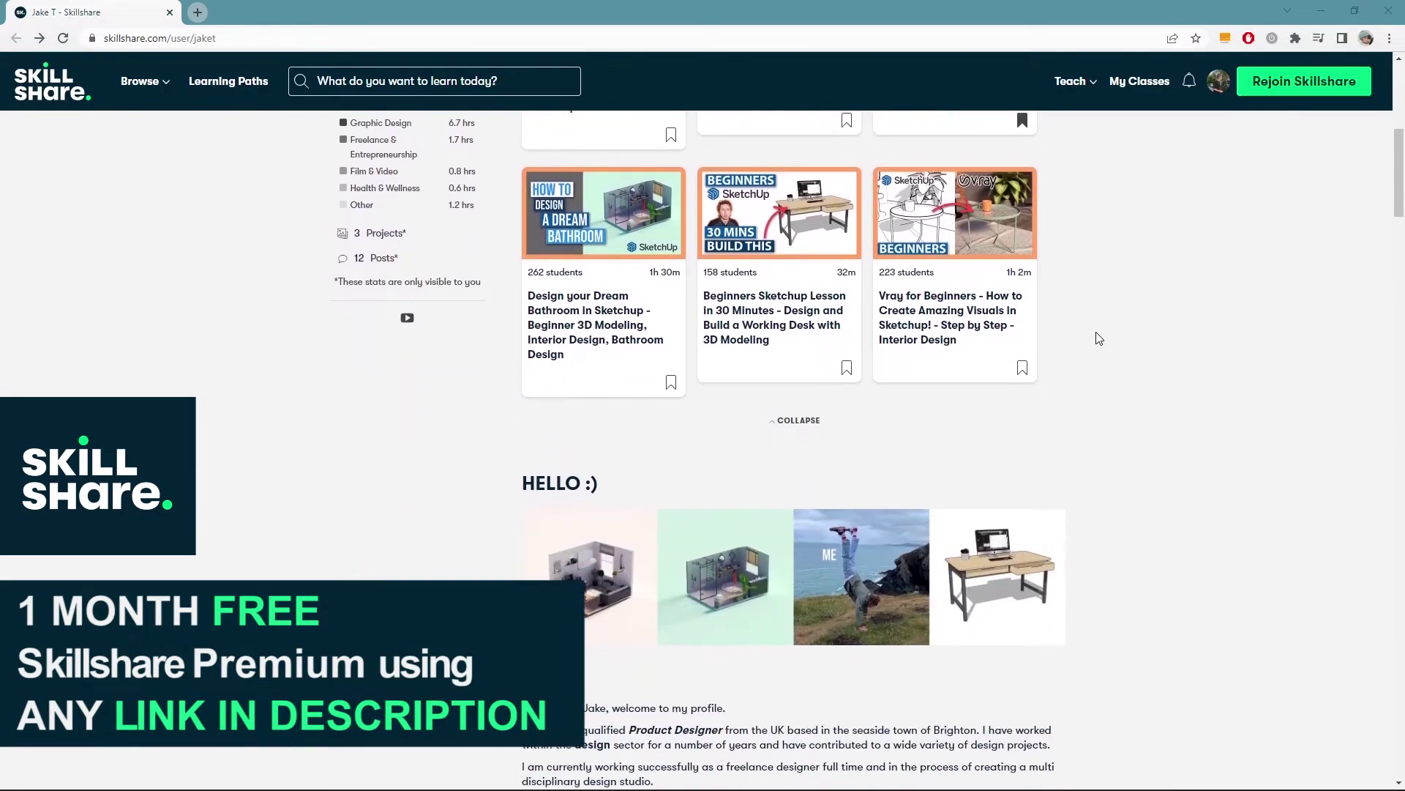
scroll(1145, 344, down, 10)
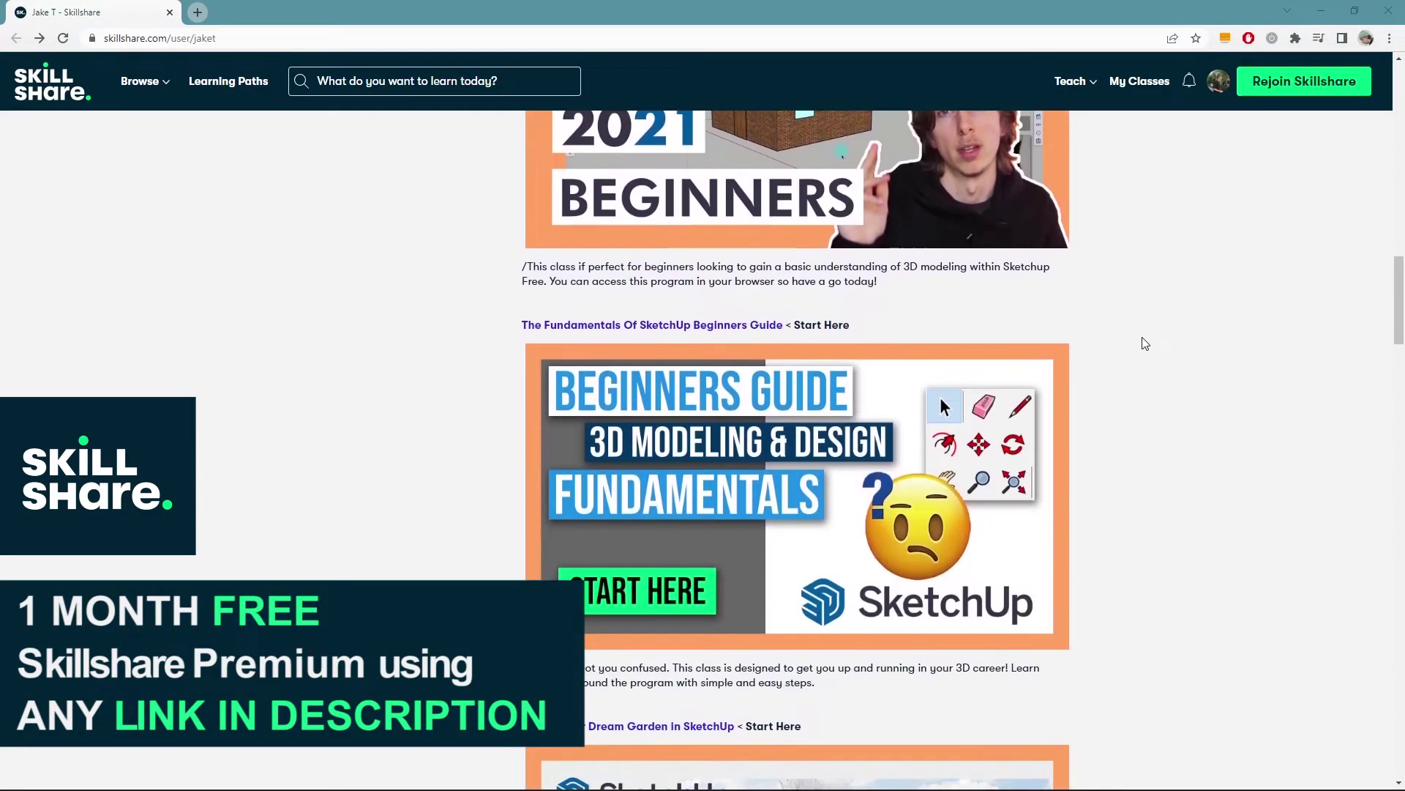
scroll(1146, 344, down, 15)
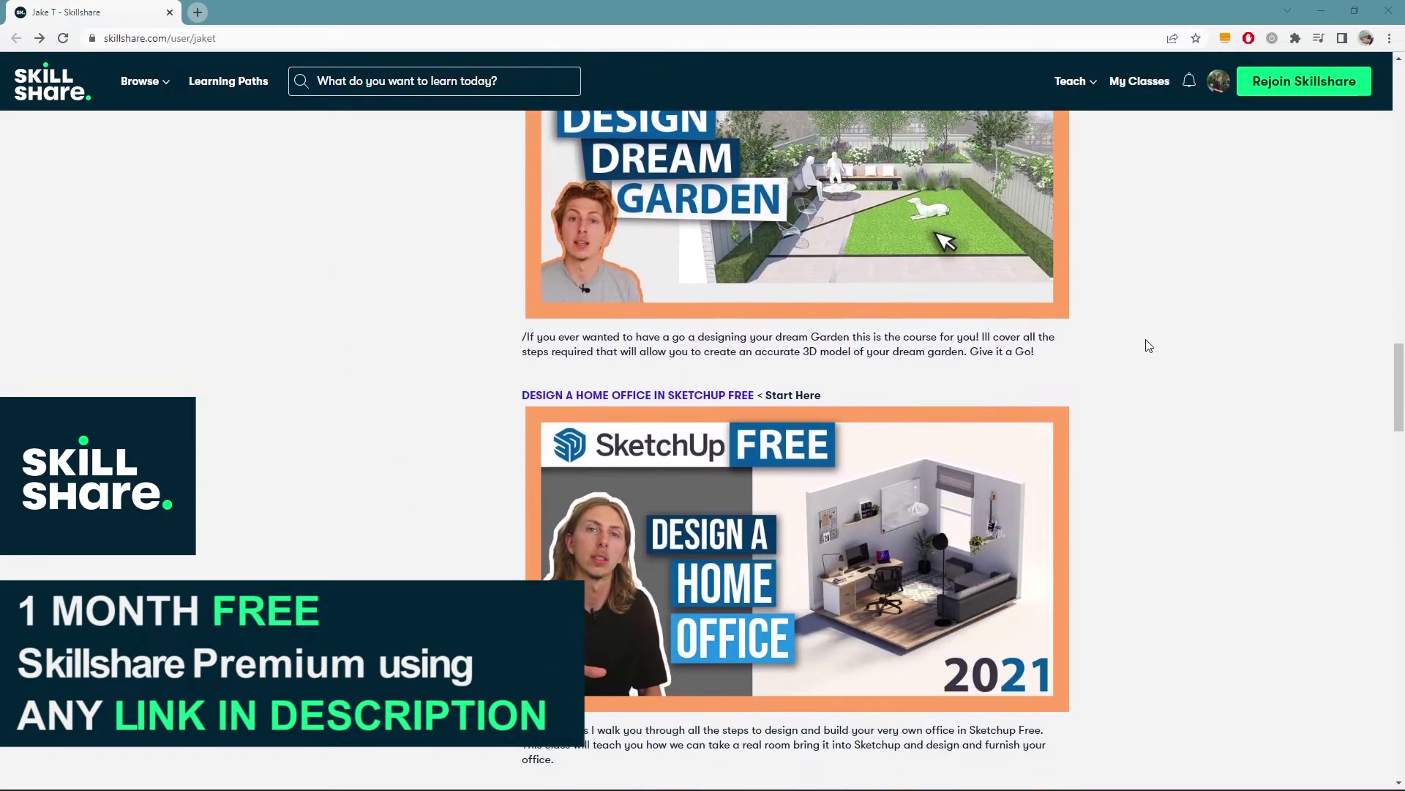
scroll(1145, 341, down, 14)
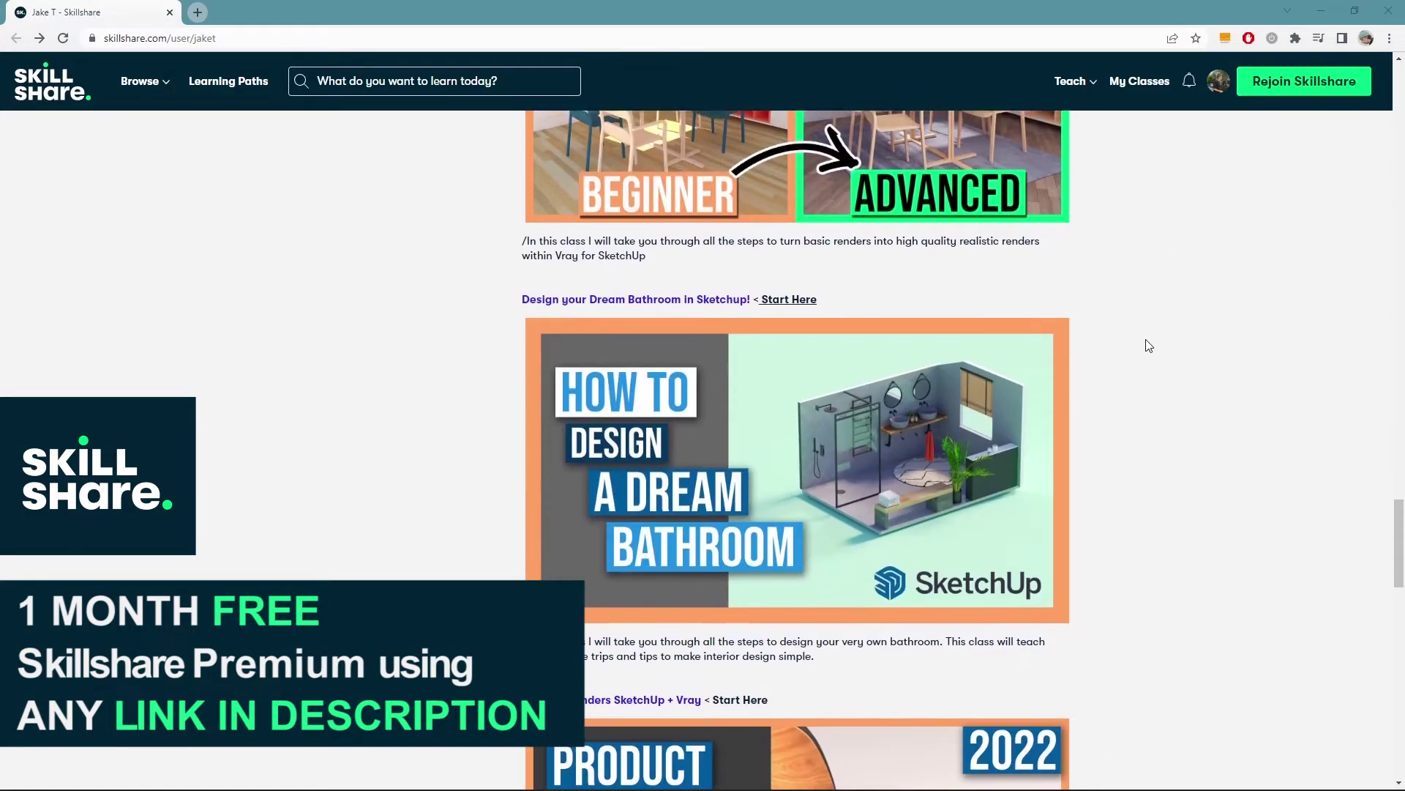
scroll(1148, 346, down, 2)
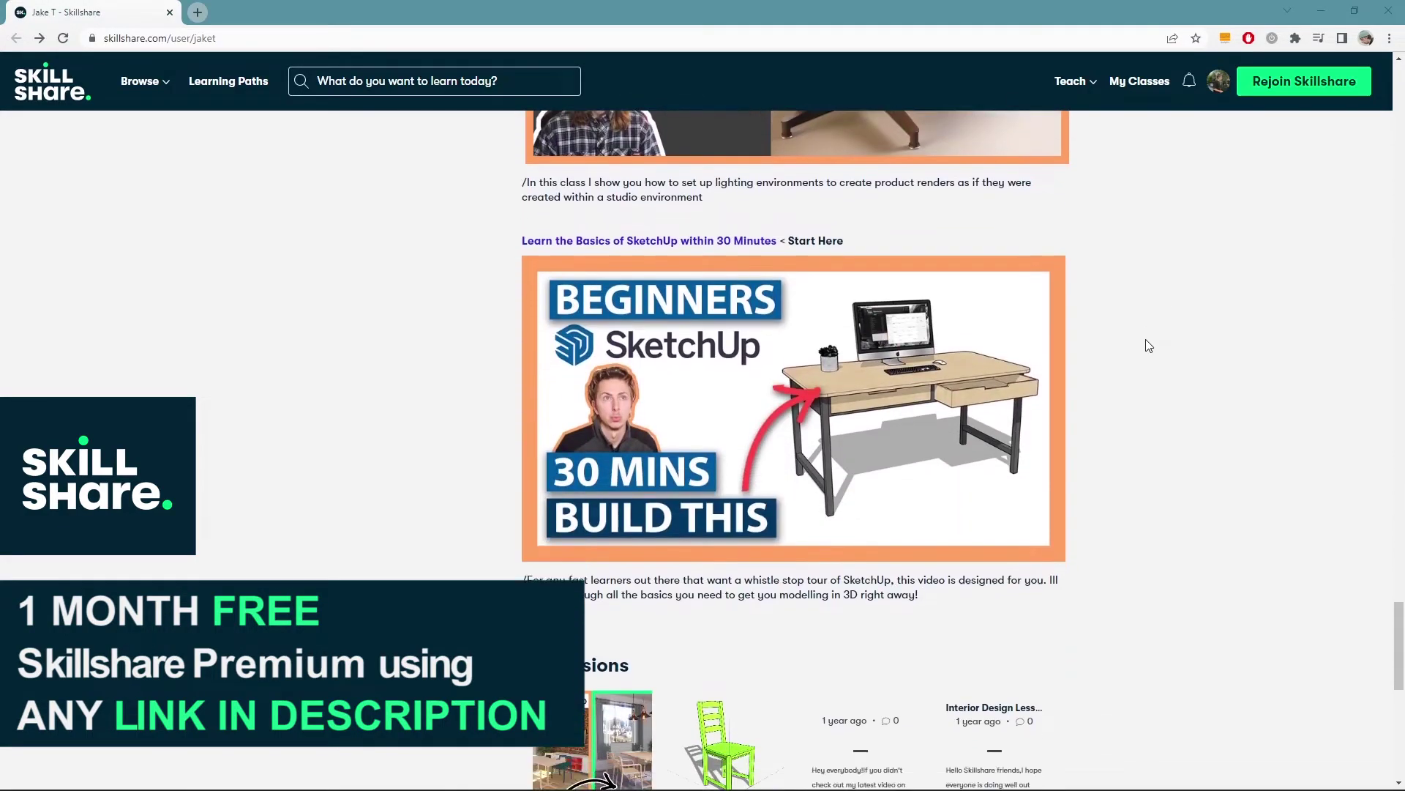
scroll(1149, 346, up, 20)
scroll(1155, 347, up, 6)
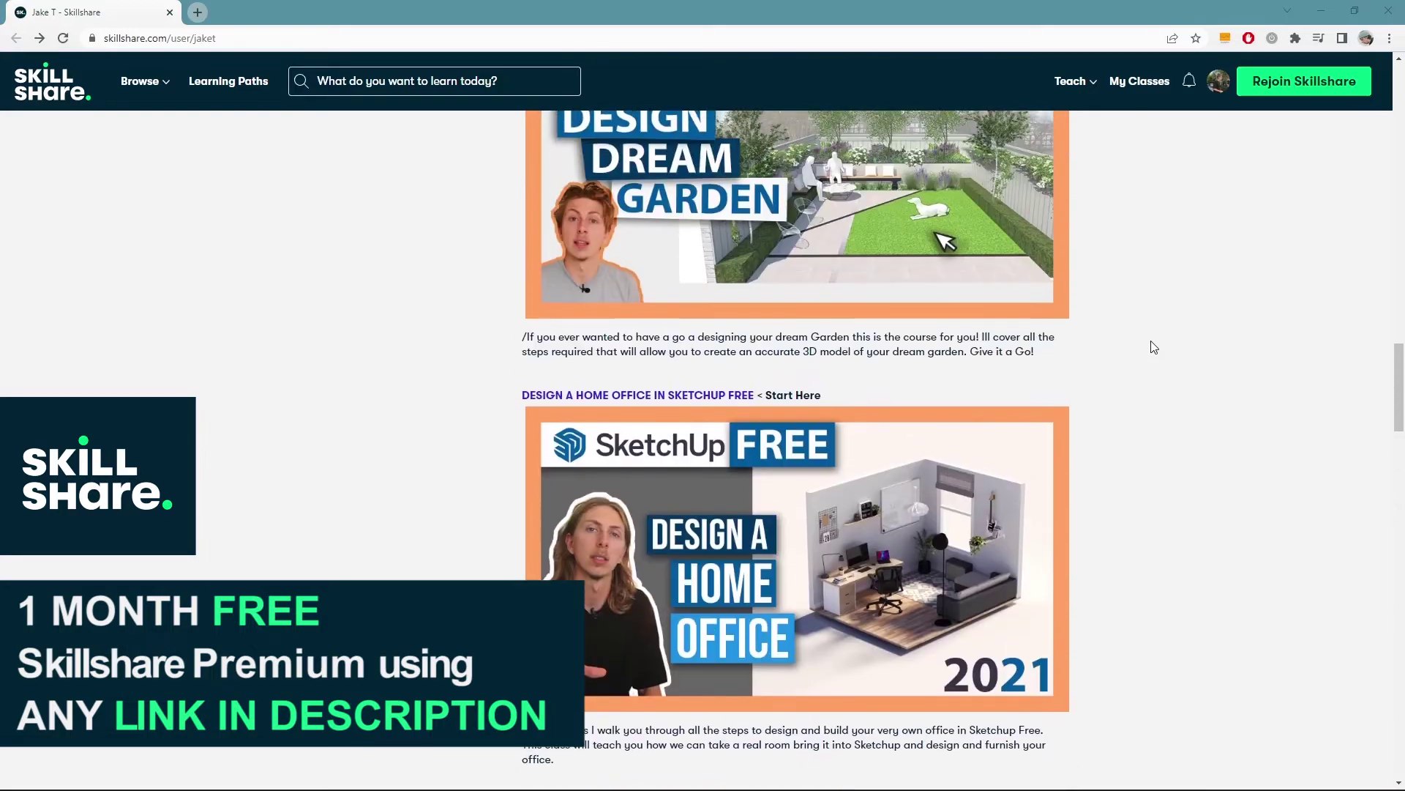
click(692, 399)
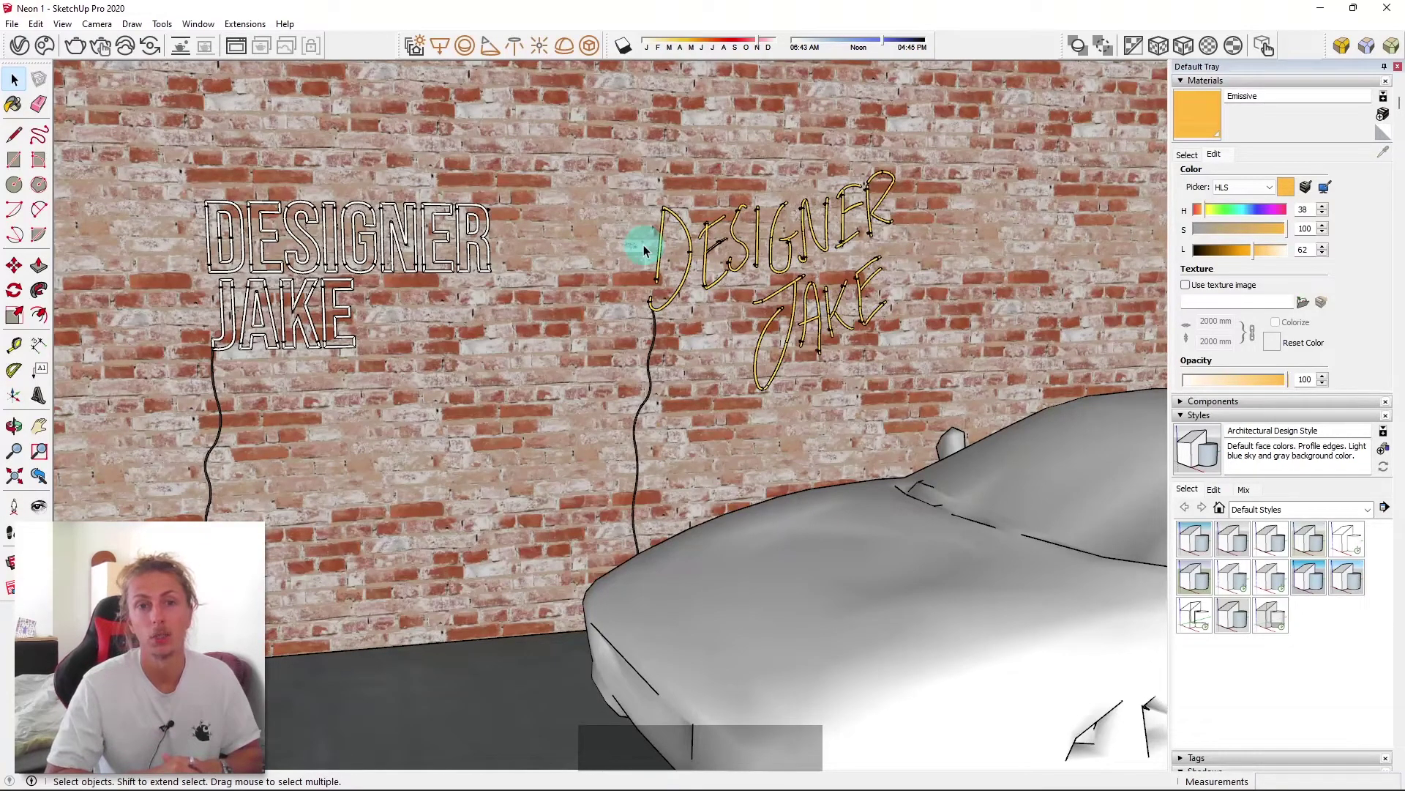
middle_drag(644, 251, 644, 386)
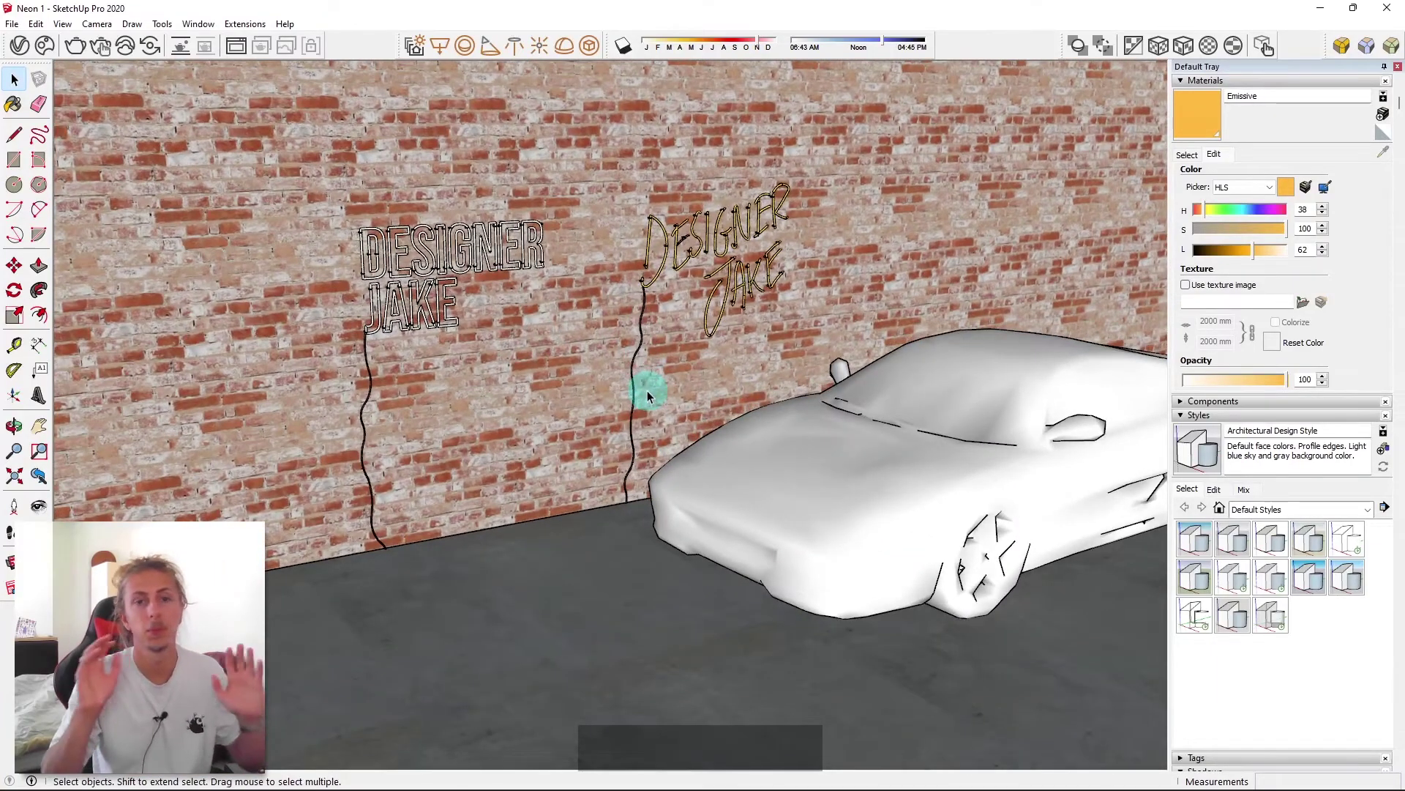